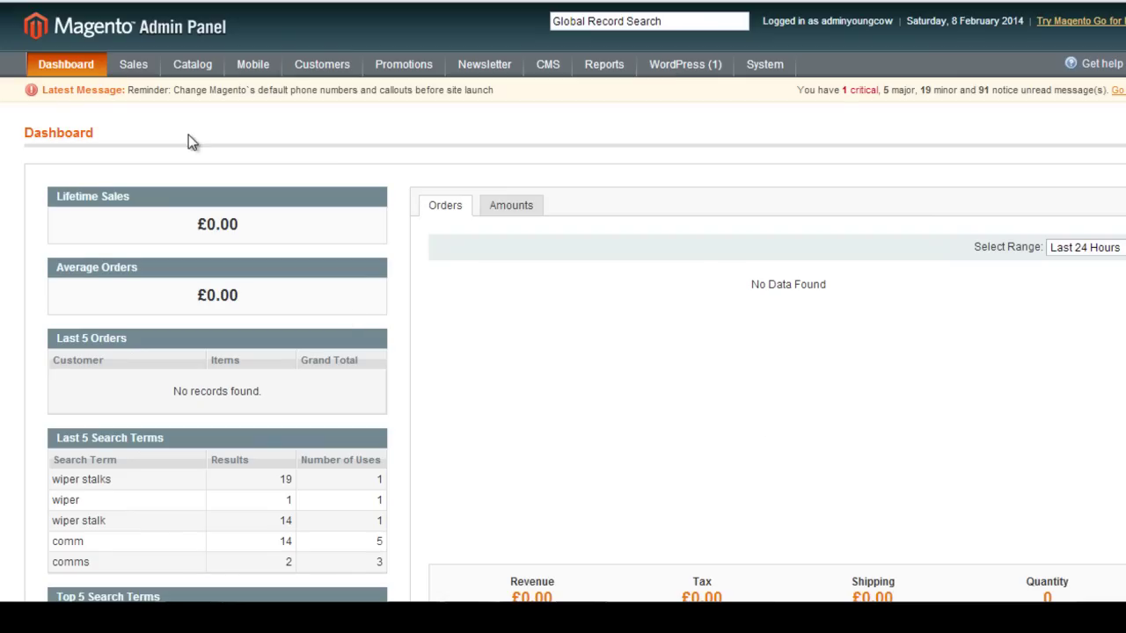
Open the catalog's category management page and select the Default Category.
{"action": "mouse_move", "coordinate": [192, 62]}
{"action": "mouse_move", "coordinate": [195, 136]}
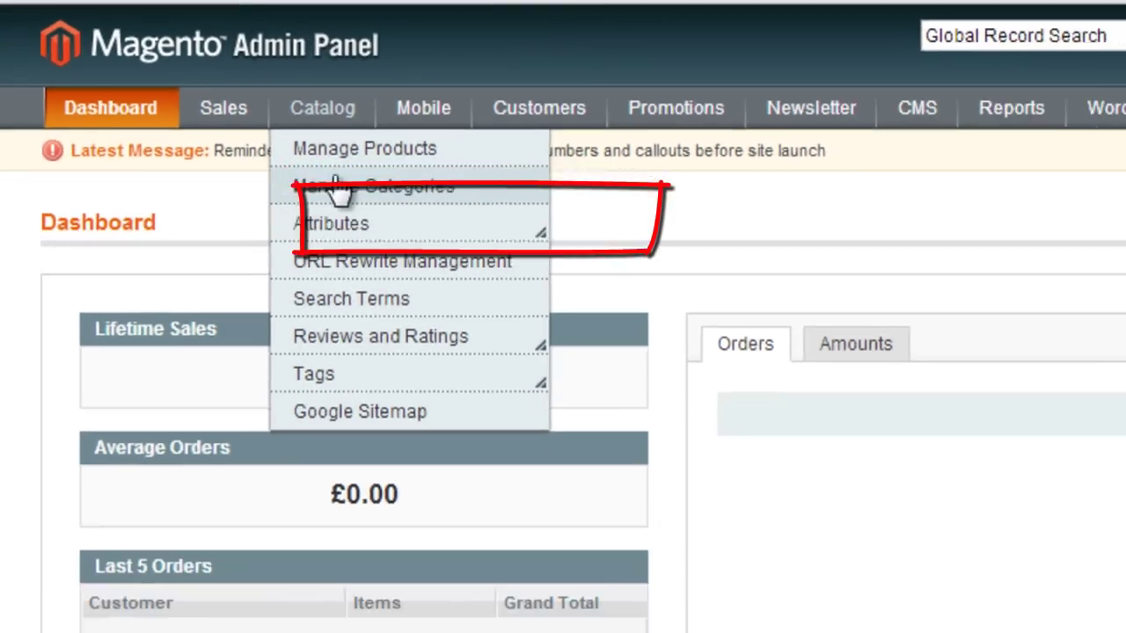
{"action": "left_click", "coordinate": [393, 220]}
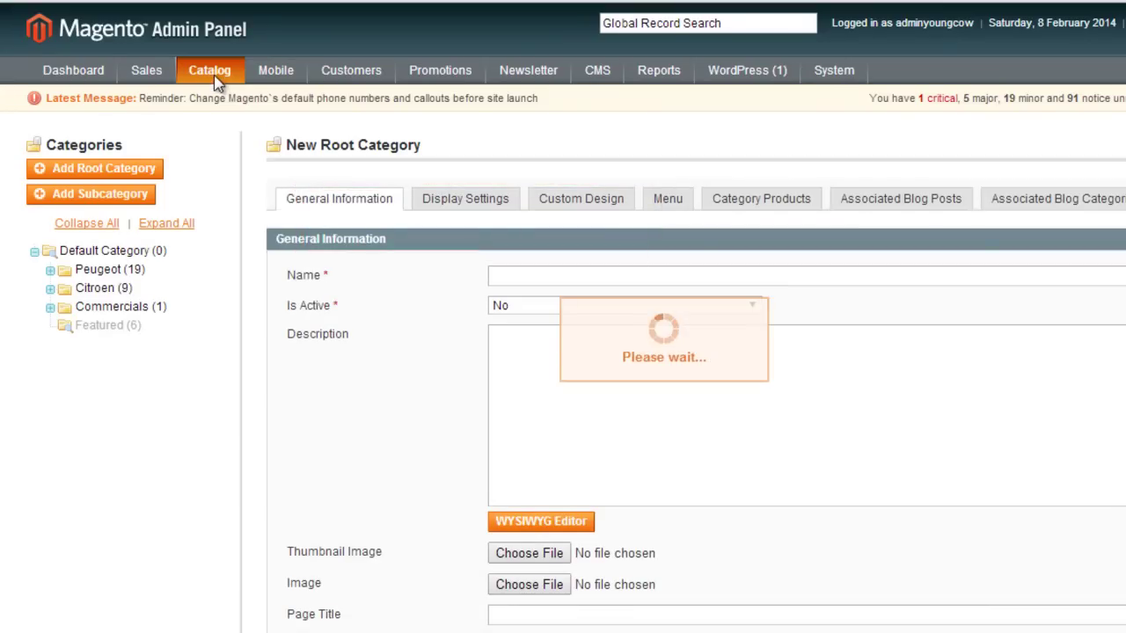
{"action": "mouse_move", "coordinate": [211, 80]}
{"action": "left_click_drag", "start_coordinate": [218, 123], "coordinate": [254, 335]}
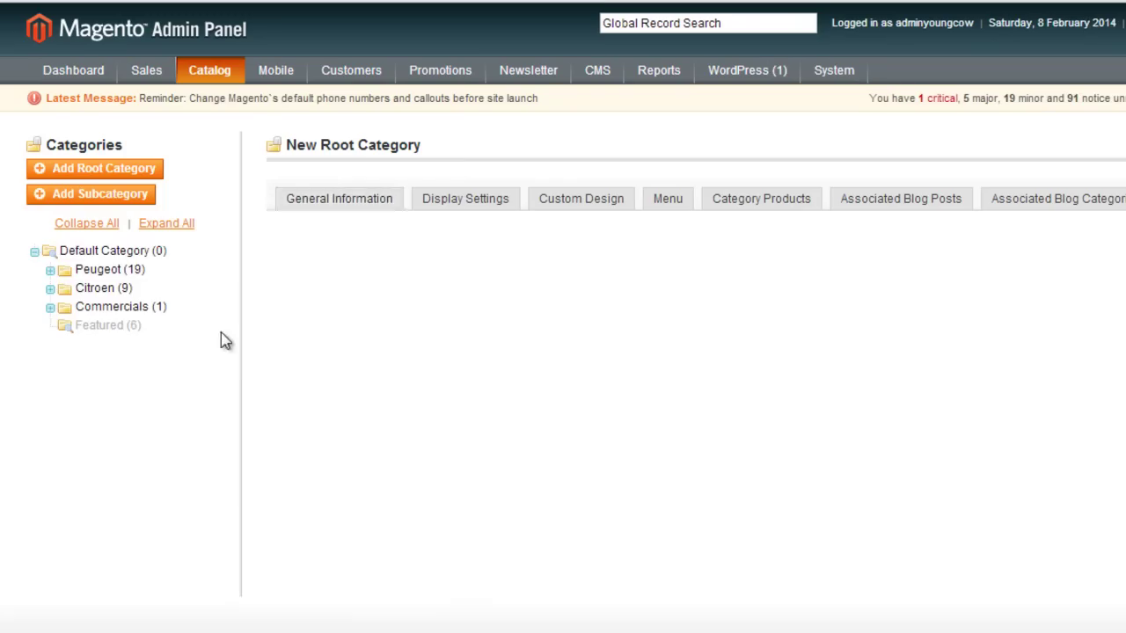
{"action": "left_click", "coordinate": [120, 255]}
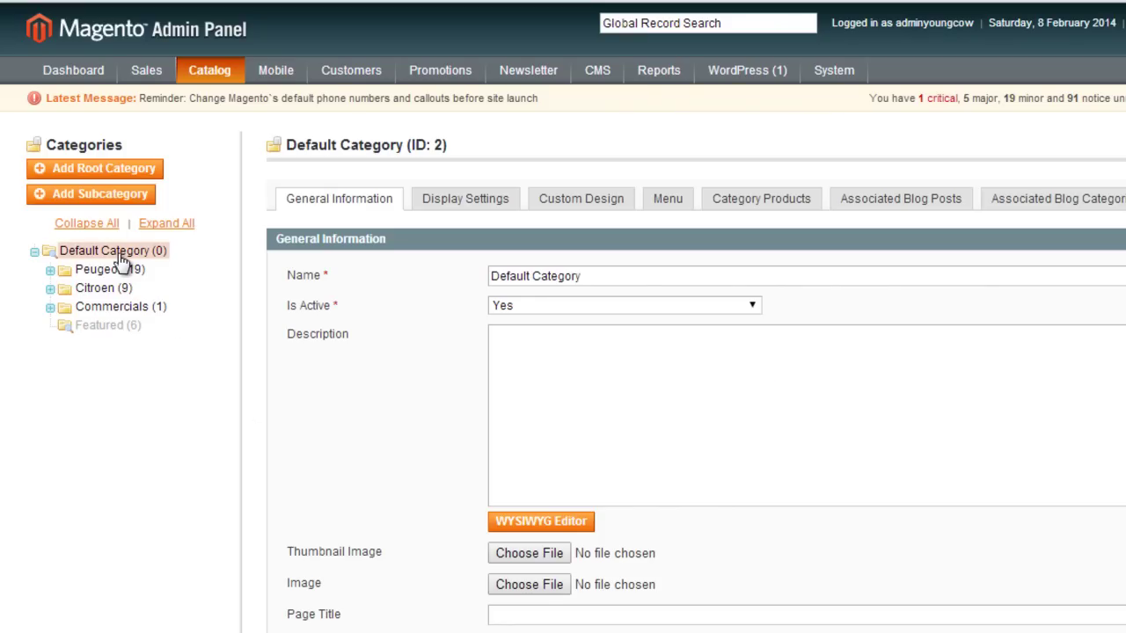
{"action": "double_click", "coordinate": [261, 257]}
{"action": "double_click", "coordinate": [261, 252]}
{"action": "left_click", "coordinate": [261, 252]}
{"action": "double_click", "coordinate": [261, 257]}
{"action": "left_click", "coordinate": [260, 257]}
{"action": "left_click", "coordinate": [156, 255]}
{"action": "scroll", "coordinate": [563, 352], "scroll_direction": "down", "scroll_amount": 2}
{"action": "scroll", "coordinate": [562, 352], "scroll_direction": "up", "scroll_amount": 2}
Reorder the categories under Default Category as Citroen, Commercials, Peugeot and Featured.
{"action": "left_click_drag", "start_coordinate": [108, 269], "coordinate": [134, 252]}
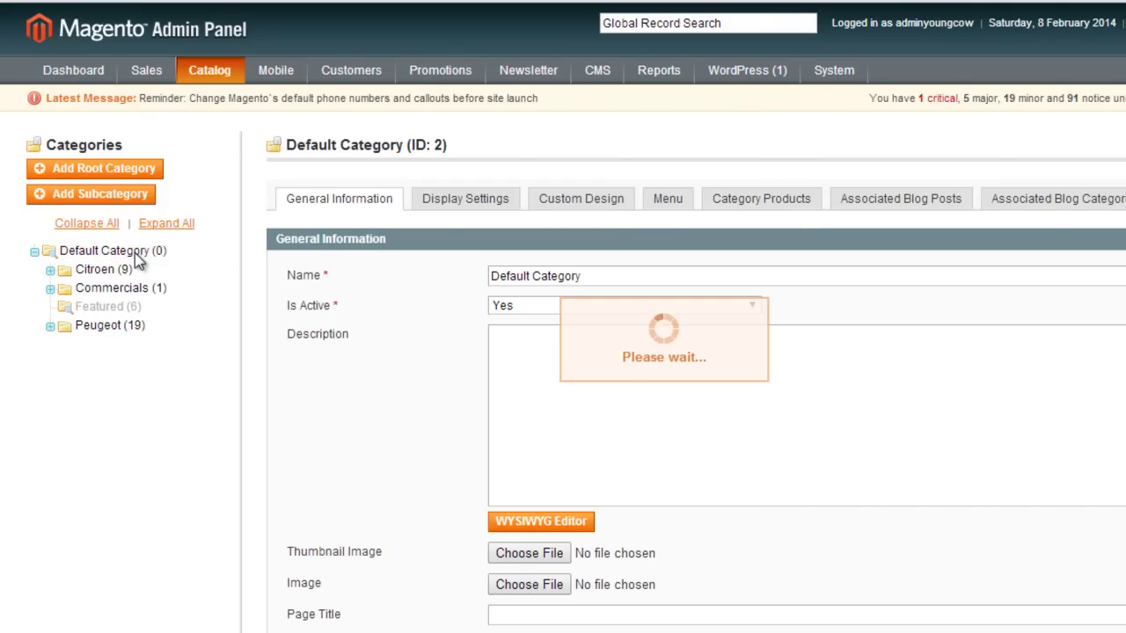
{"action": "left_click_drag", "start_coordinate": [92, 323], "coordinate": [247, 314]}
{"action": "left_click_drag", "start_coordinate": [113, 308], "coordinate": [117, 343]}
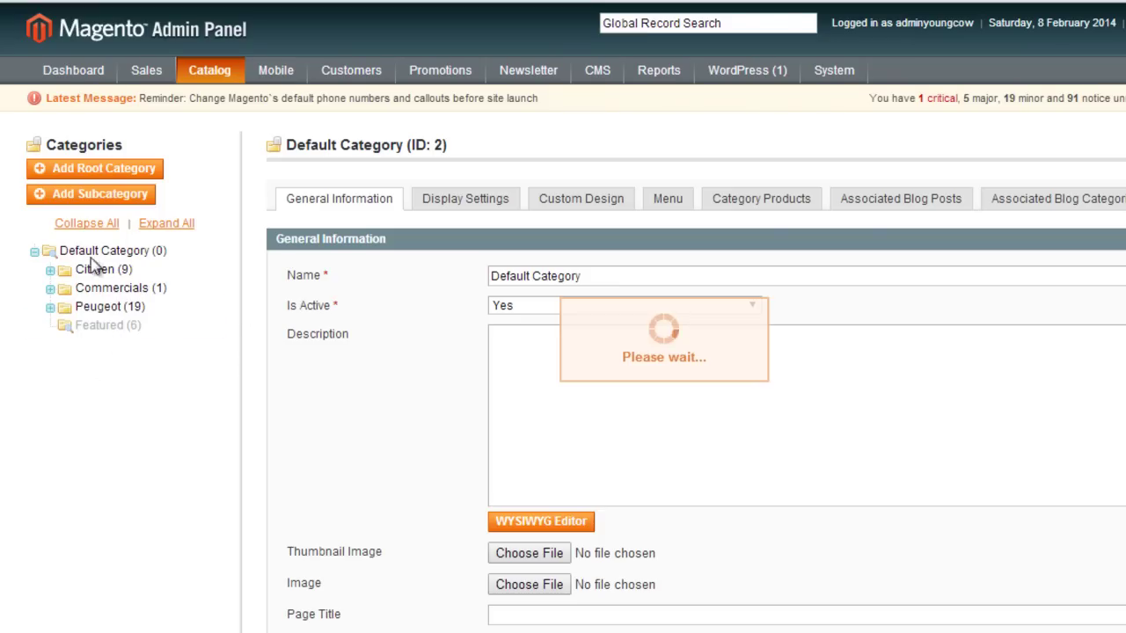
Expand the Citroen, Commercials and Peugeot categories to examine their subcategories.
{"action": "left_click", "coordinate": [51, 271]}
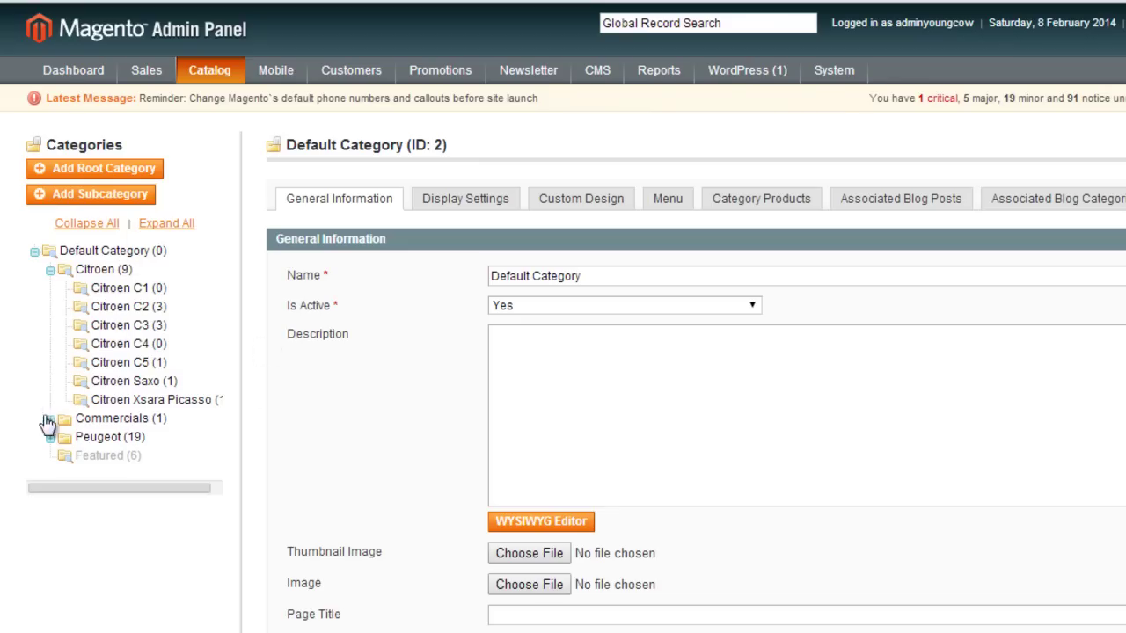
{"action": "left_click", "coordinate": [110, 420]}
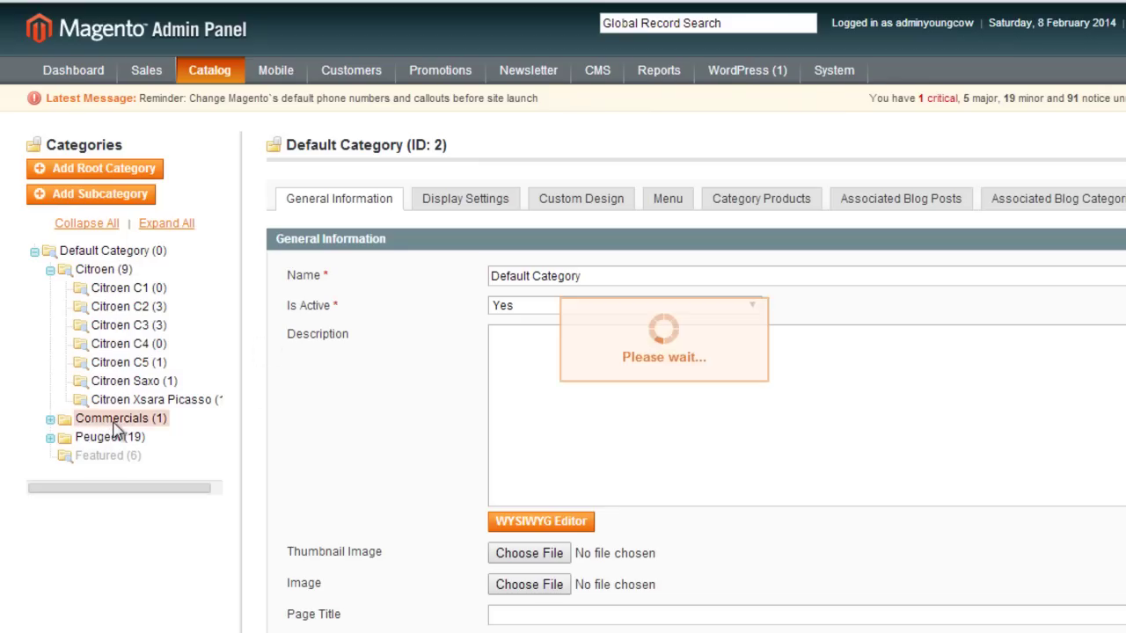
{"action": "left_click", "coordinate": [50, 419]}
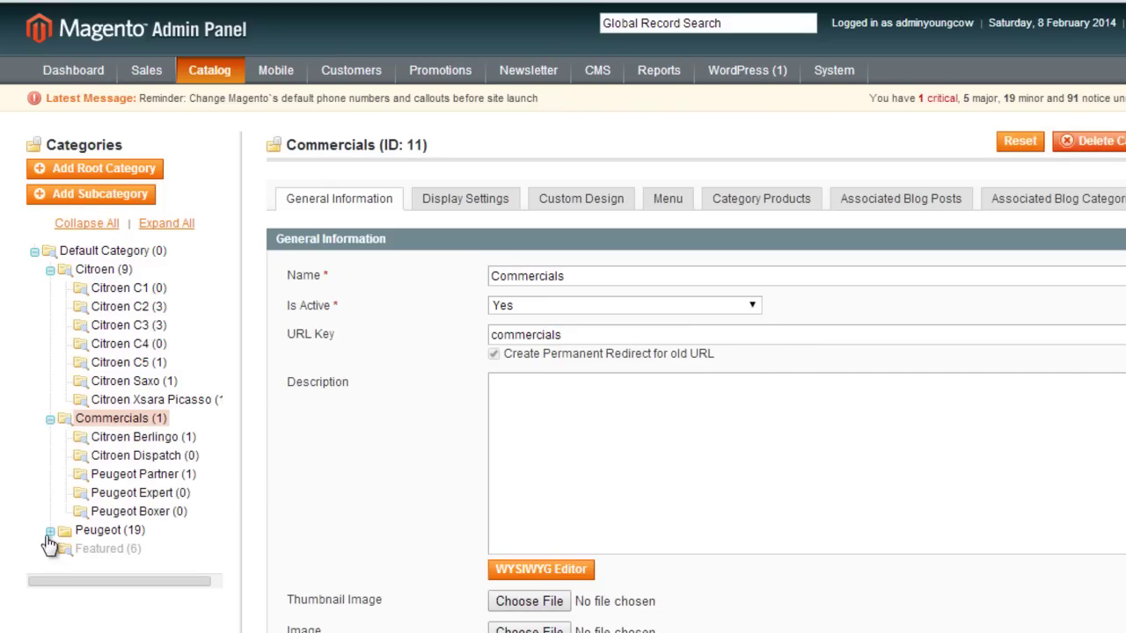
{"action": "left_click", "coordinate": [50, 531]}
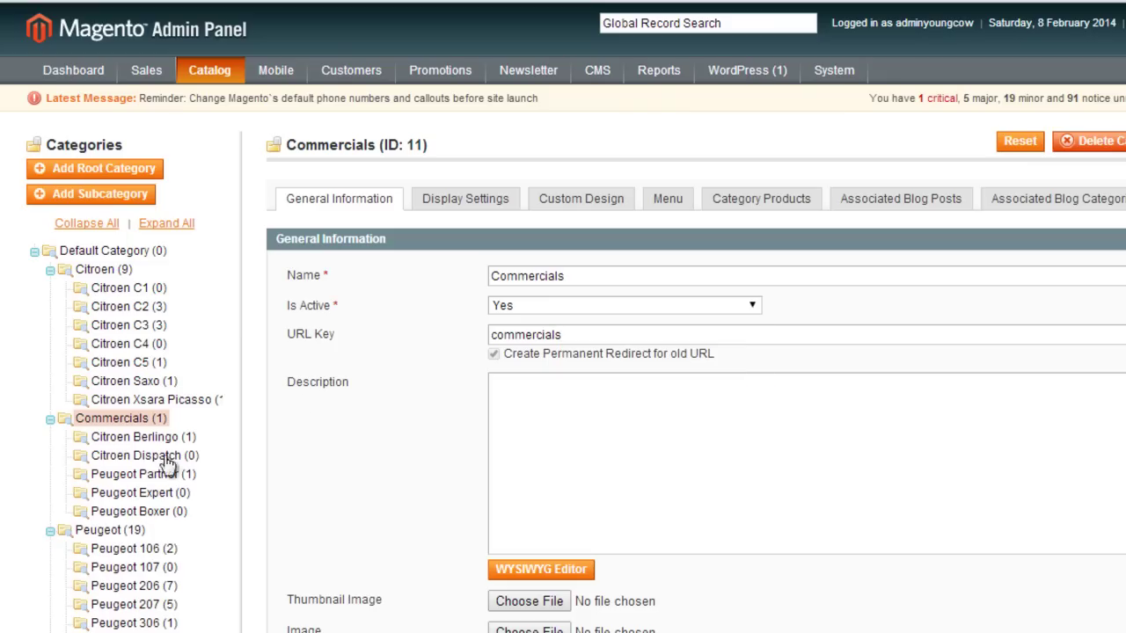
{"action": "scroll", "coordinate": [262, 394], "scroll_direction": "down", "scroll_amount": 2}
{"action": "scroll", "coordinate": [262, 394], "scroll_direction": "up", "scroll_amount": 2}
Collapse the Citroen, Commercials and Peugeot branches of the category tree.
{"action": "left_click", "coordinate": [97, 223]}
{"action": "left_click", "coordinate": [166, 223]}
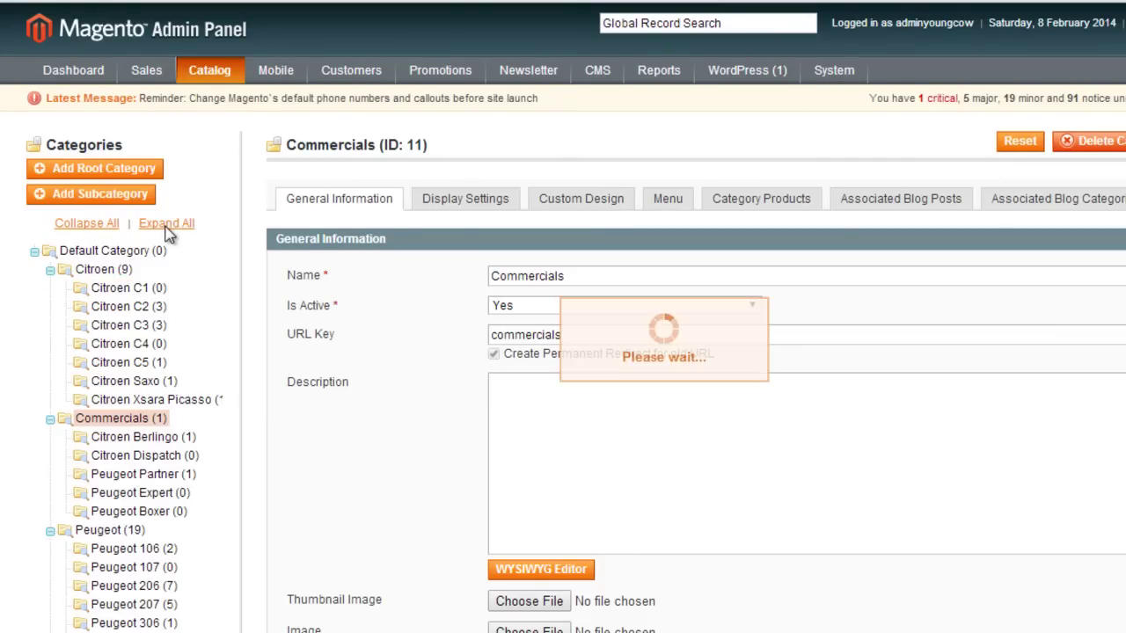
{"action": "left_click", "coordinate": [50, 269]}
{"action": "left_click", "coordinate": [50, 288]}
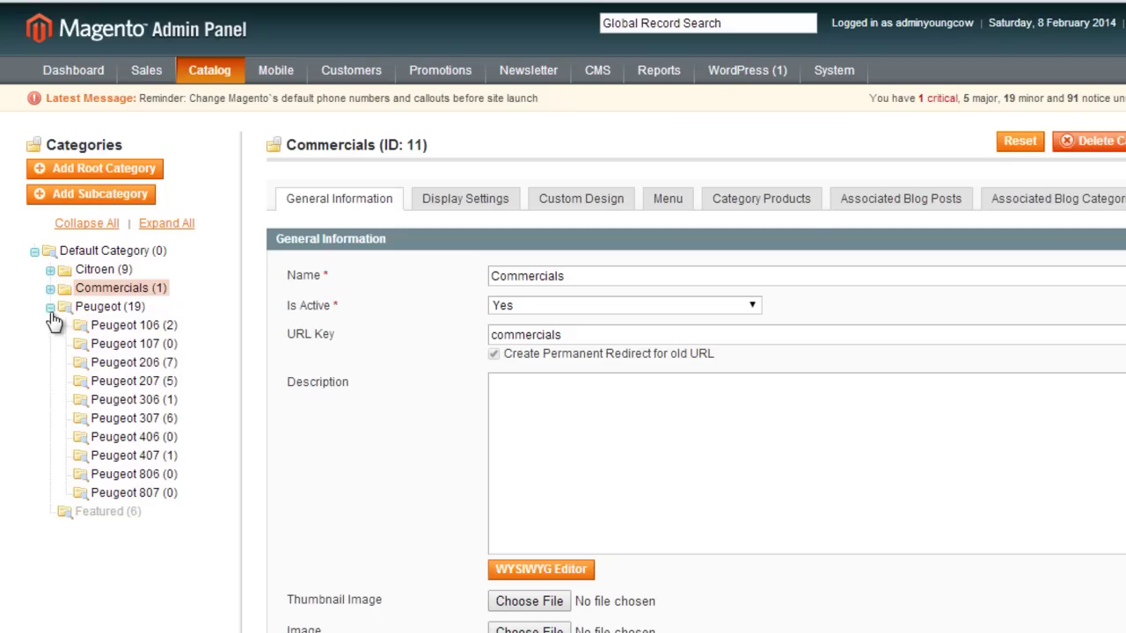
{"action": "left_click", "coordinate": [50, 307]}
Add a subcategory under Default Category named "Test Products Category" and set it as active.
{"action": "left_click", "coordinate": [134, 253]}
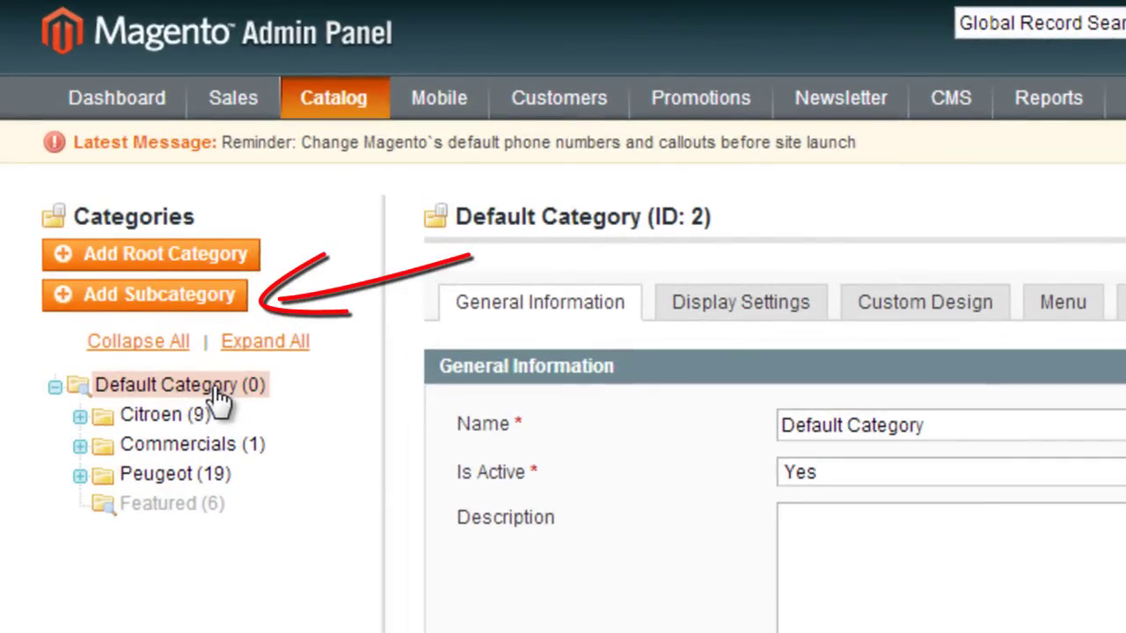
{"action": "left_click", "coordinate": [207, 307]}
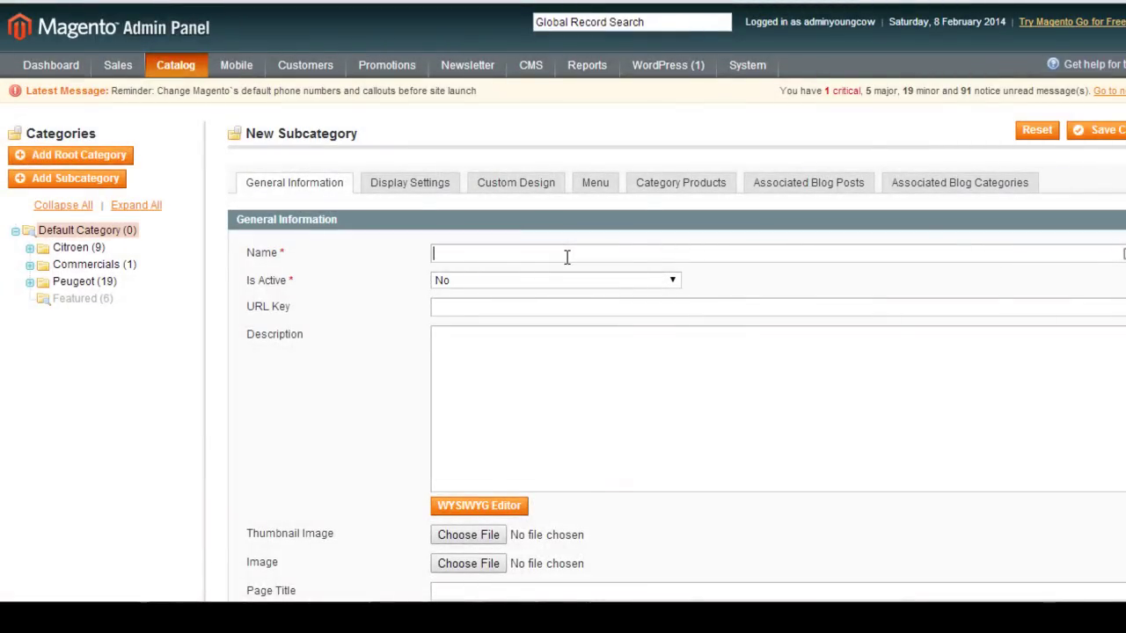
{"action": "type", "text": "Test Products Category"}
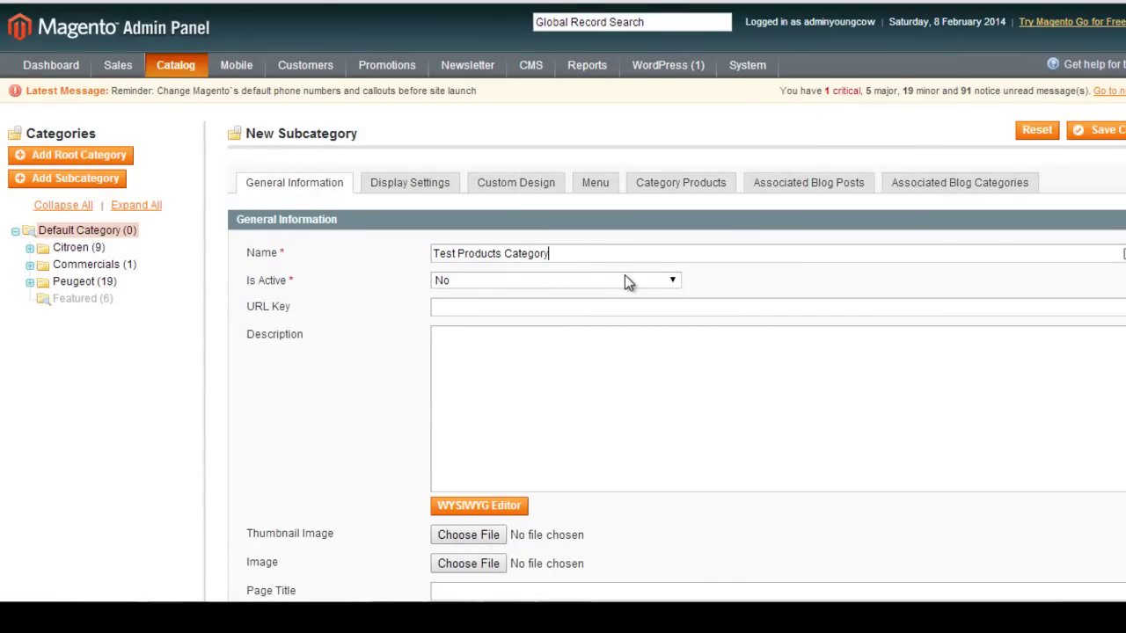
{"action": "left_click", "coordinate": [627, 281]}
{"action": "left_click", "coordinate": [626, 294]}
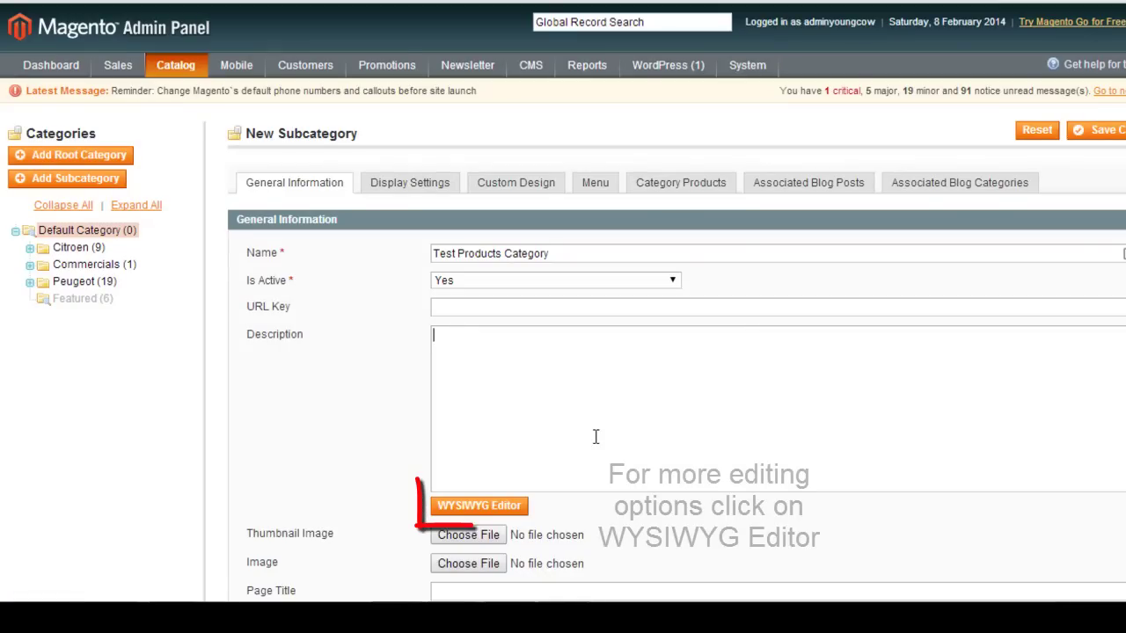
Open the WYSIWYG Editor for the subcategory's description and reveal its formatting controls.
{"action": "left_click", "coordinate": [475, 508]}
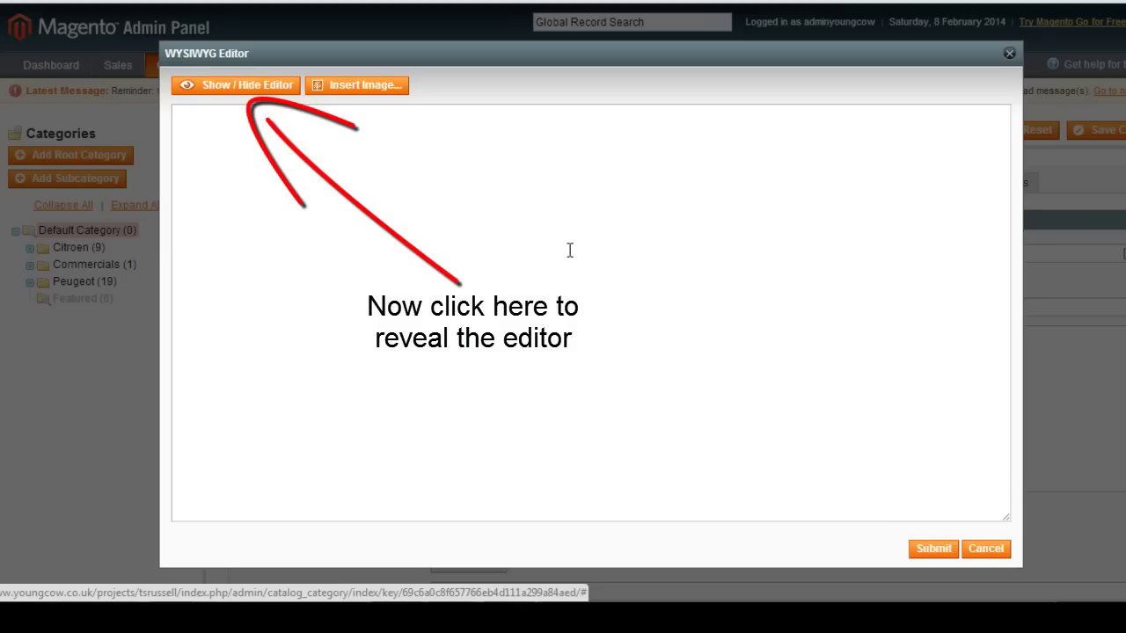
{"action": "left_click", "coordinate": [434, 400]}
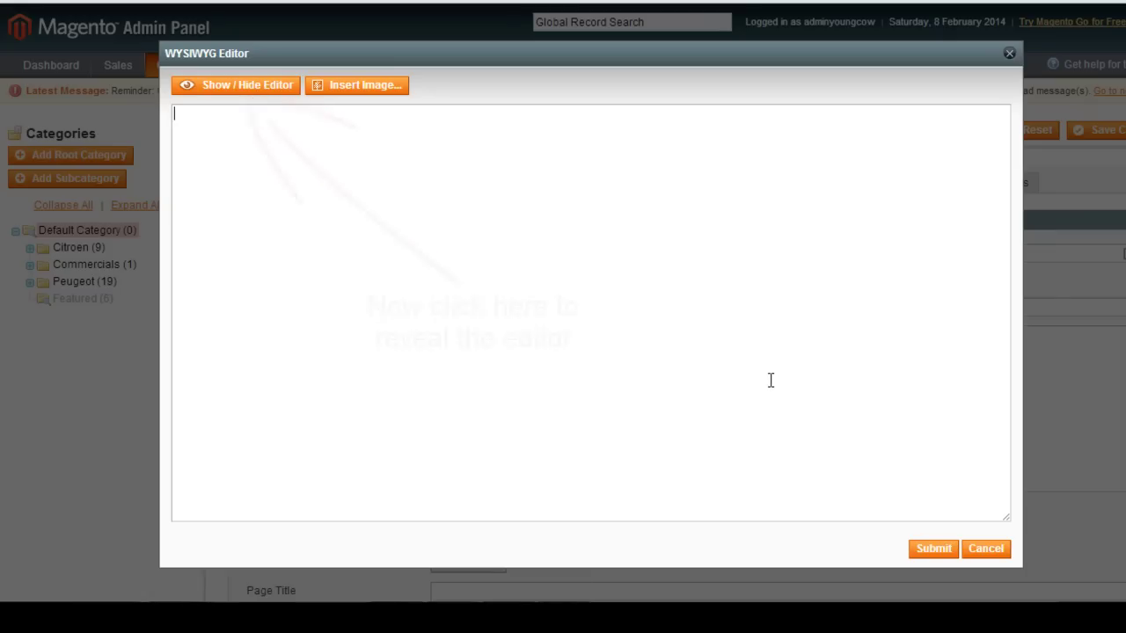
{"action": "left_click", "coordinate": [267, 88]}
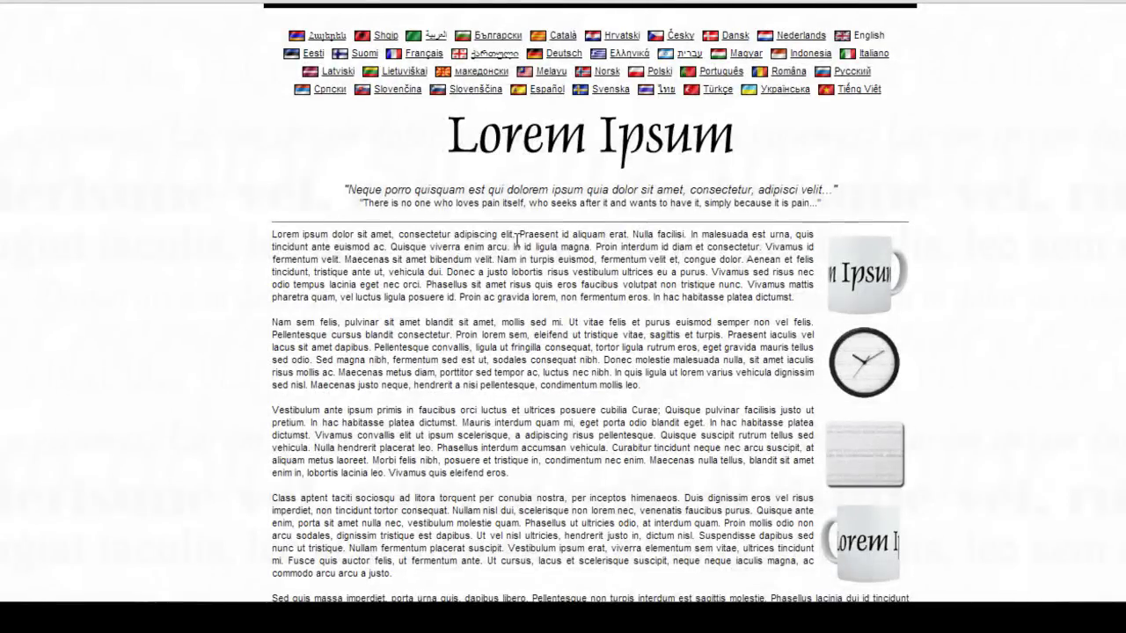
Copy the opening sentences from the Lorem Ipsum page, paste them twice into the description and submit it.
{"action": "left_click_drag", "start_coordinate": [680, 259], "coordinate": [249, 232]}
{"action": "key", "text": "ctrl+c"}
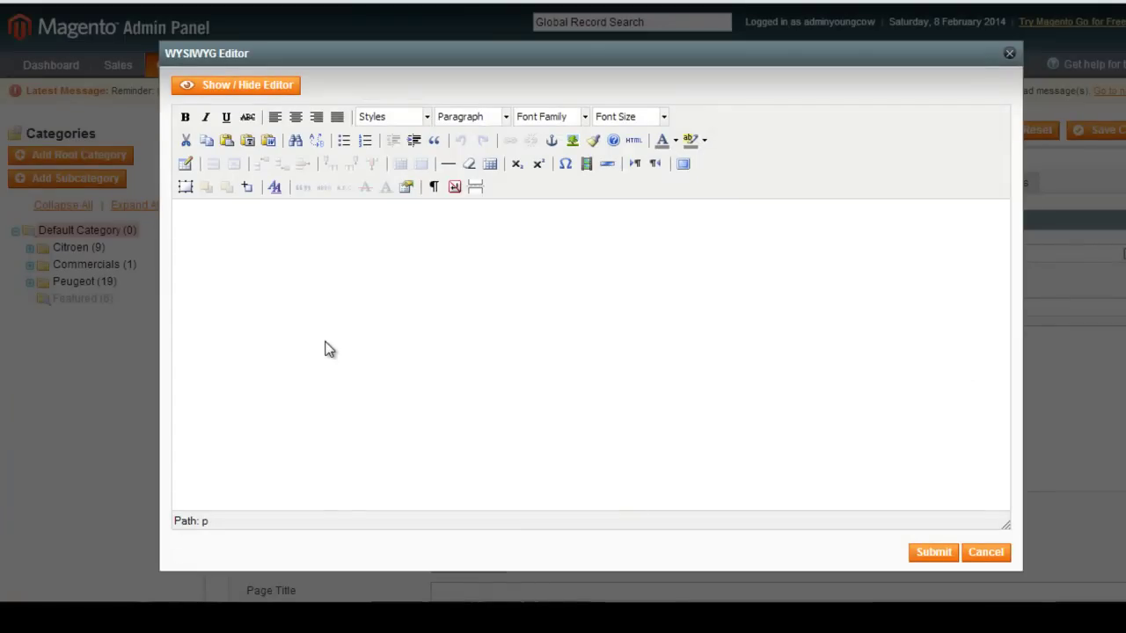
{"action": "left_click", "coordinate": [190, 216]}
{"action": "key", "text": "ctrl+v"}
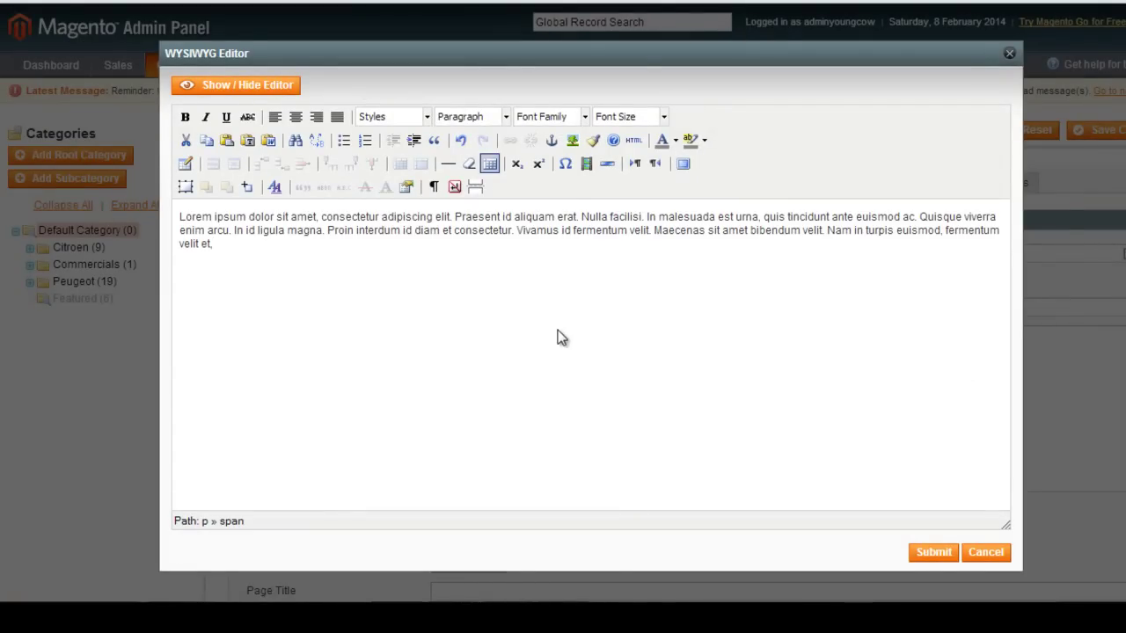
{"action": "key", "text": "ctrl+v"}
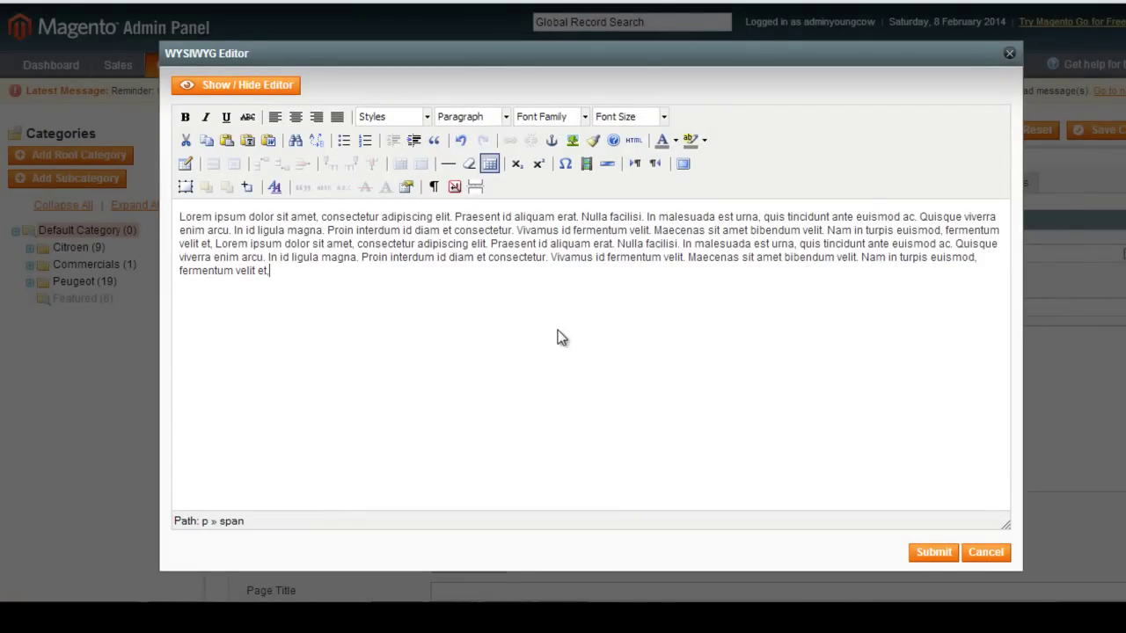
{"action": "left_click", "coordinate": [933, 552]}
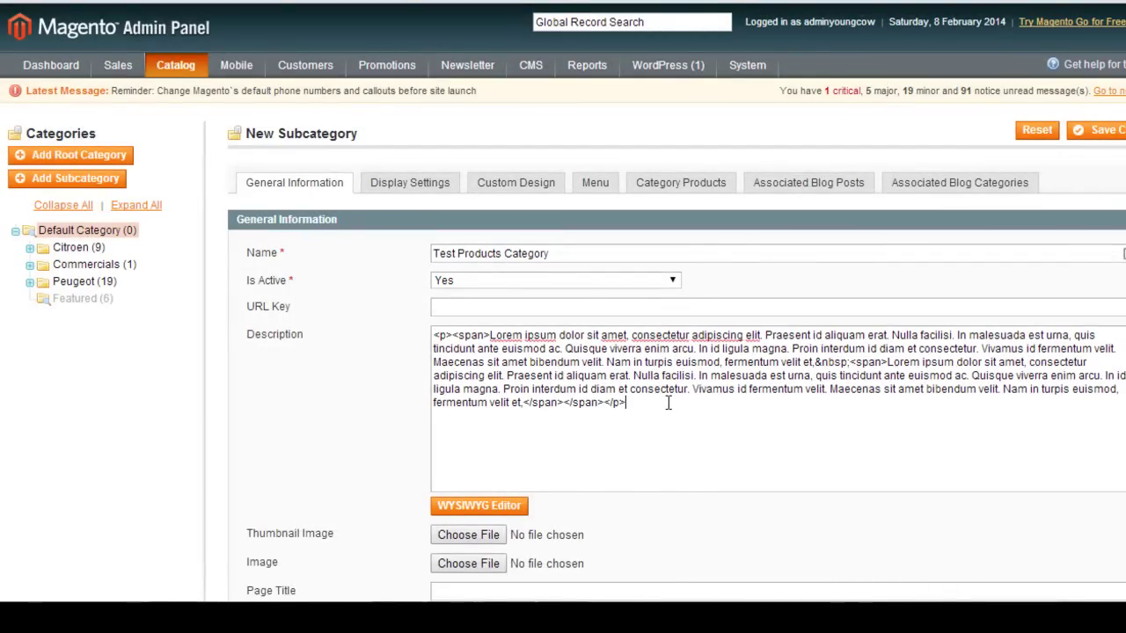
Review the new subcategory's description markup, image, page title, meta keywords, meta description and navigation menu fields.
{"action": "left_click_drag", "start_coordinate": [625, 400], "coordinate": [525, 414]}
{"action": "left_click", "coordinate": [594, 419]}
{"action": "scroll", "coordinate": [563, 334], "scroll_direction": "down", "scroll_amount": 5}
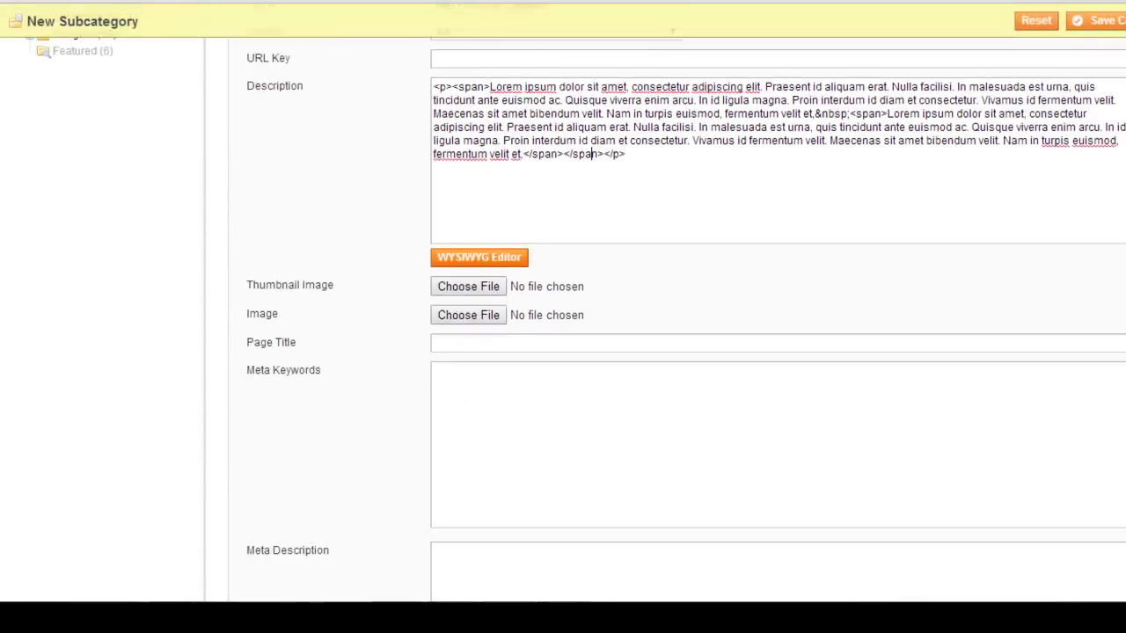
{"action": "scroll", "coordinate": [661, 218], "scroll_direction": "down", "scroll_amount": 3}
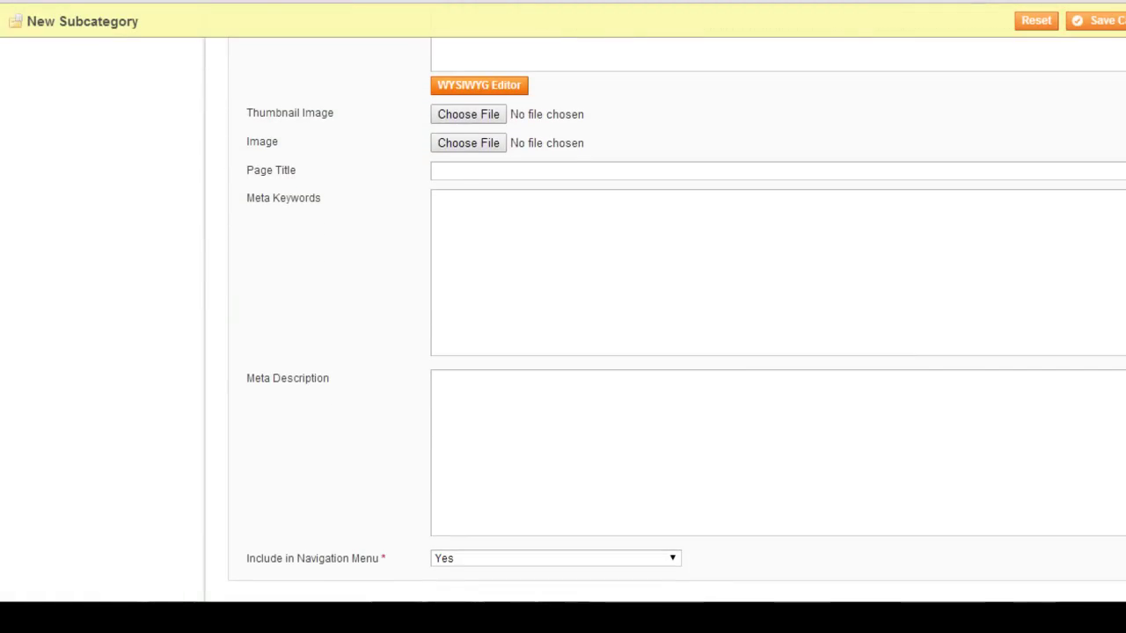
{"action": "scroll", "coordinate": [662, 217], "scroll_direction": "down", "scroll_amount": 2}
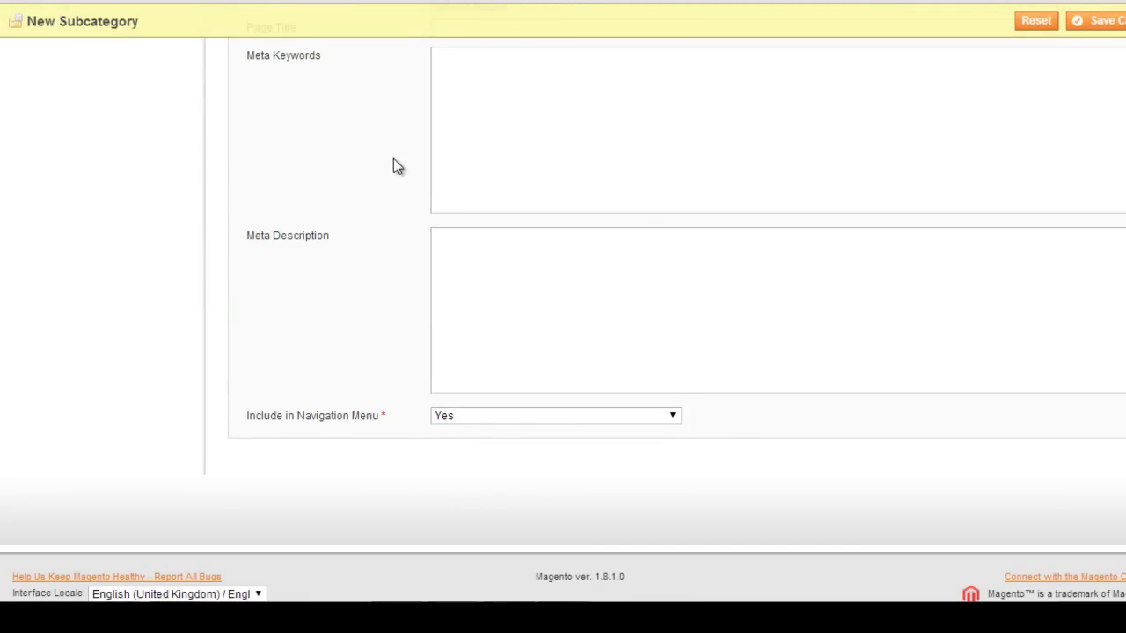
{"action": "scroll", "coordinate": [374, 171], "scroll_direction": "up", "scroll_amount": 1}
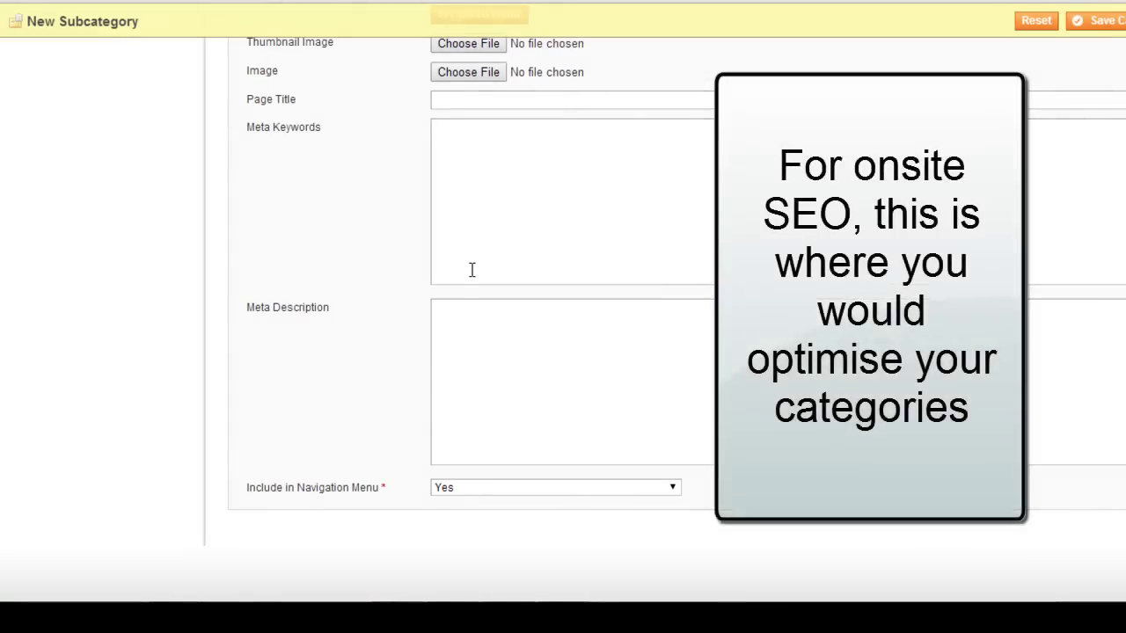
{"action": "left_click", "coordinate": [477, 332]}
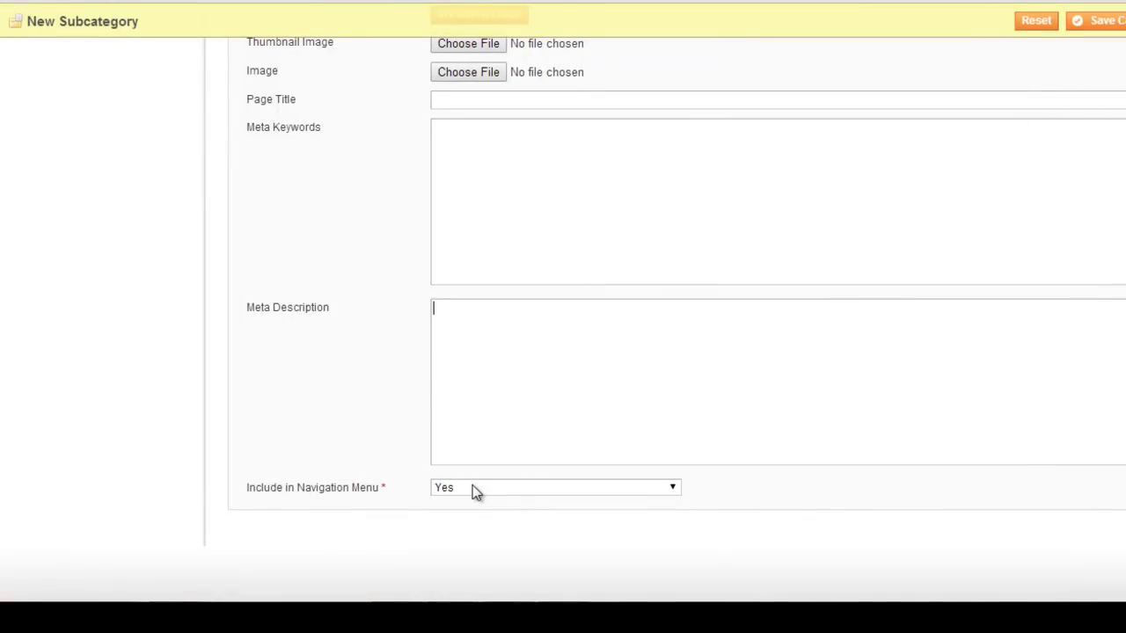
{"action": "scroll", "coordinate": [563, 317], "scroll_direction": "up", "scroll_amount": 6}
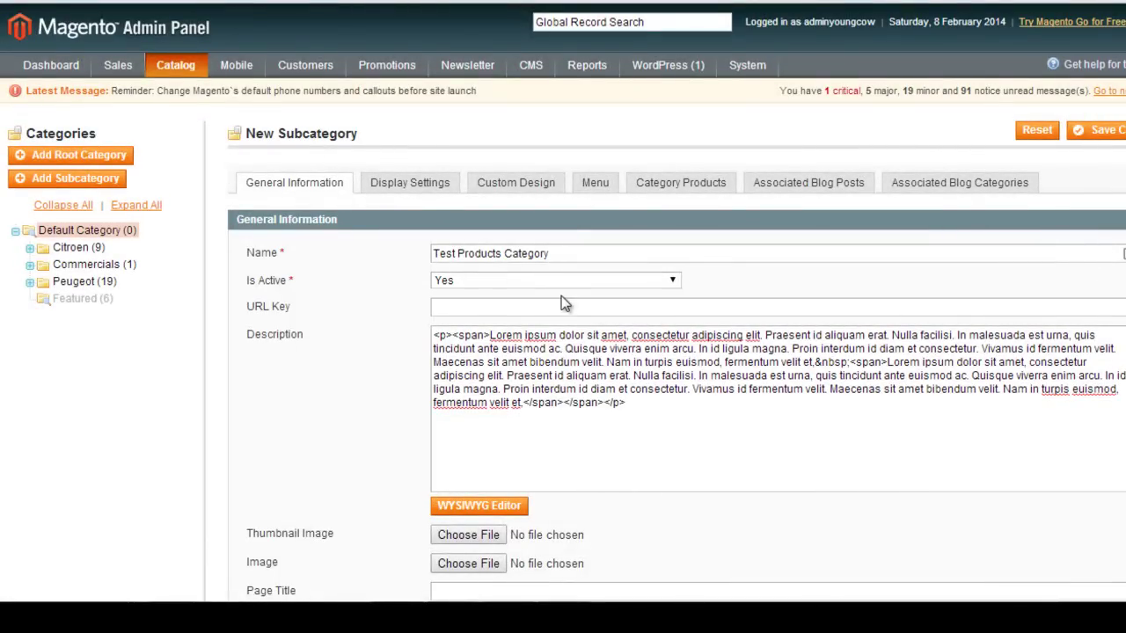
Set Is Anchor to Yes in the subcategory's display settings and save the category.
{"action": "left_click", "coordinate": [426, 187]}
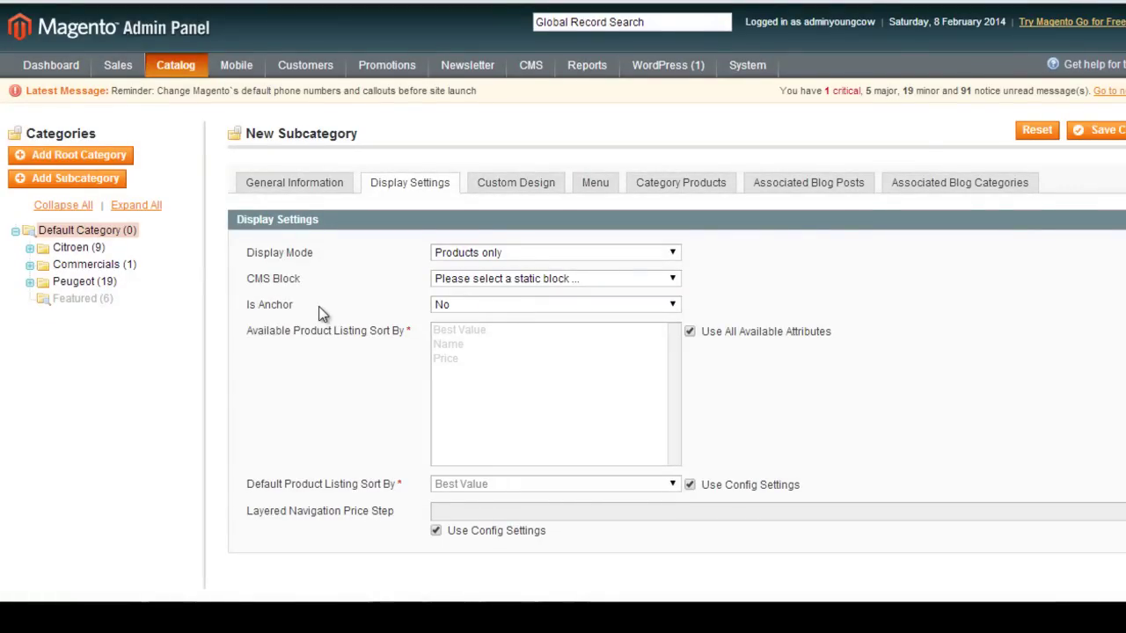
{"action": "left_click", "coordinate": [467, 311]}
{"action": "left_click", "coordinate": [467, 321]}
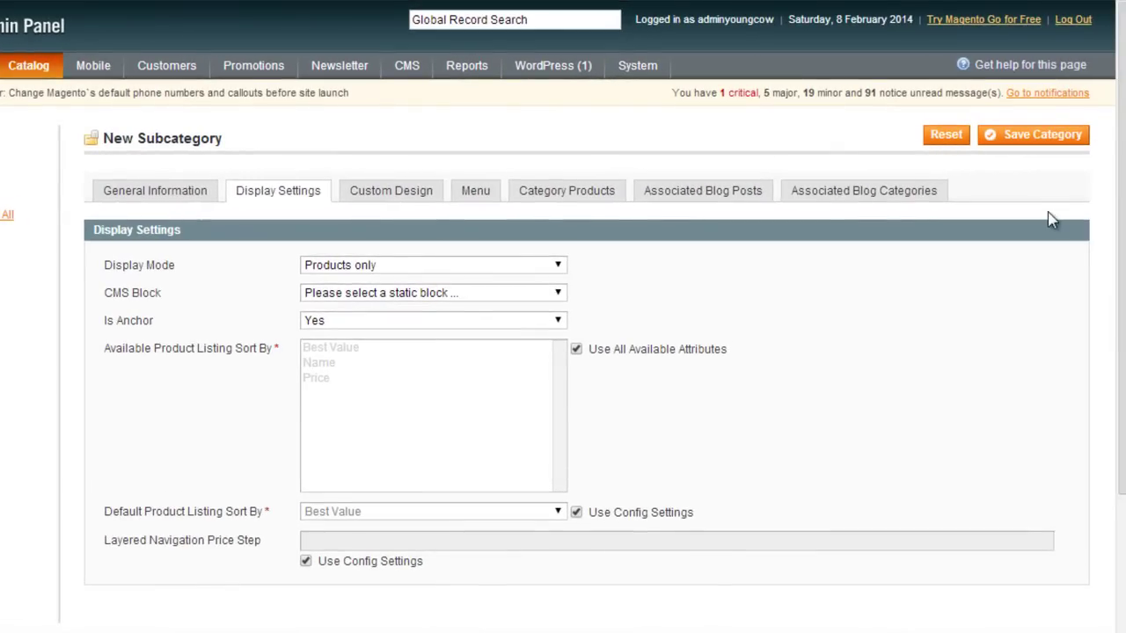
{"action": "left_click", "coordinate": [1054, 139]}
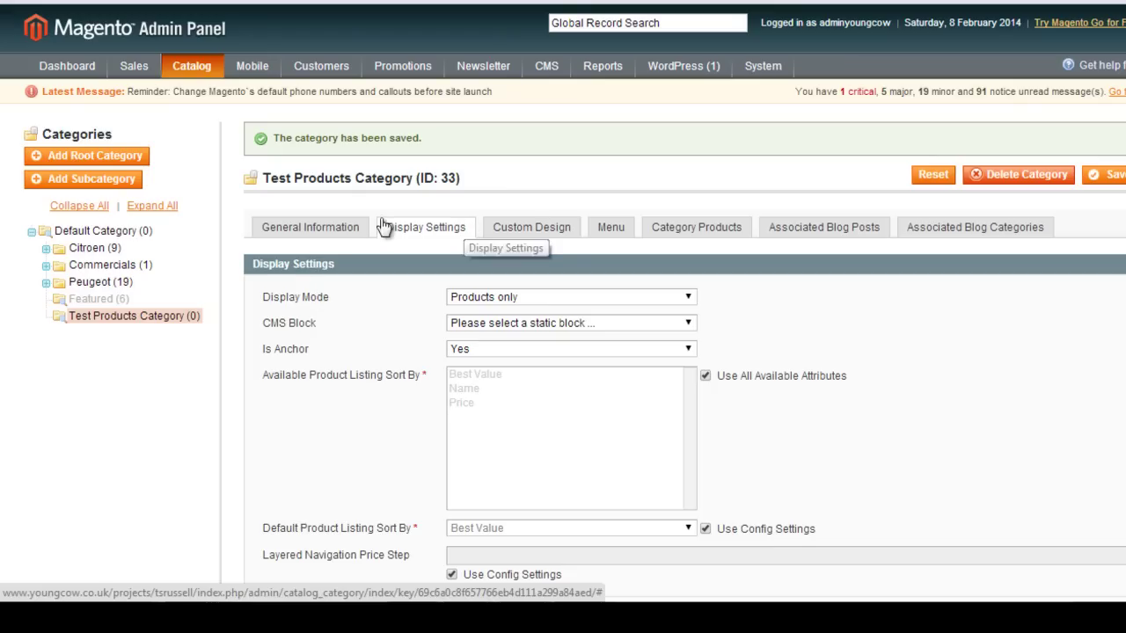
Review the general information of the saved Test Products Category, including its URL key and meta fields.
{"action": "left_click", "coordinate": [328, 234]}
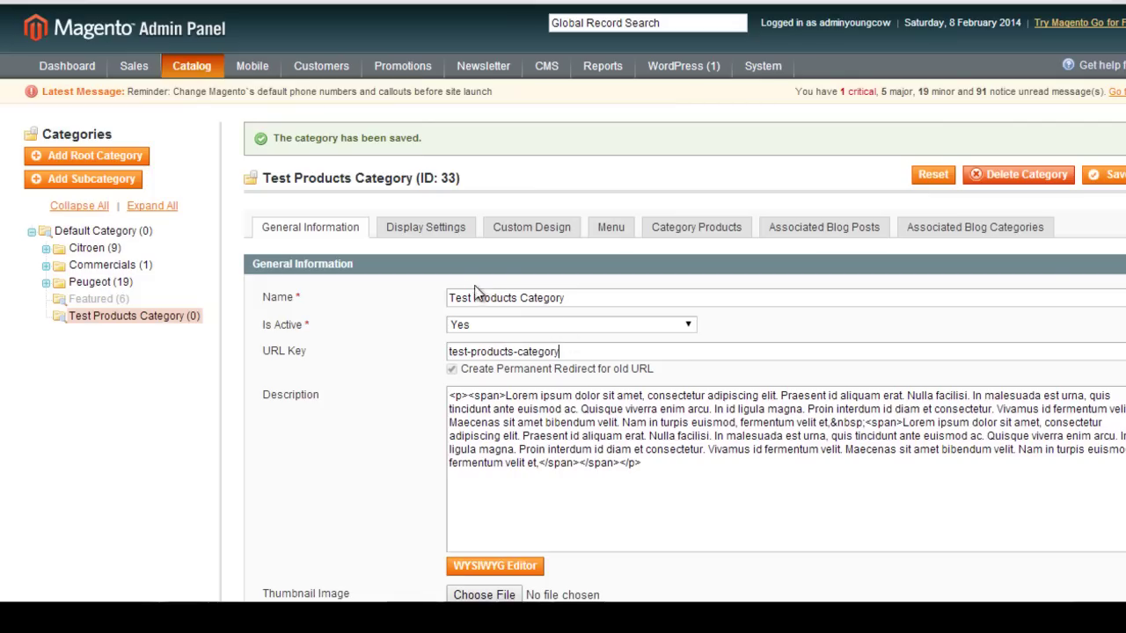
{"action": "scroll", "coordinate": [563, 351], "scroll_direction": "down", "scroll_amount": 5}
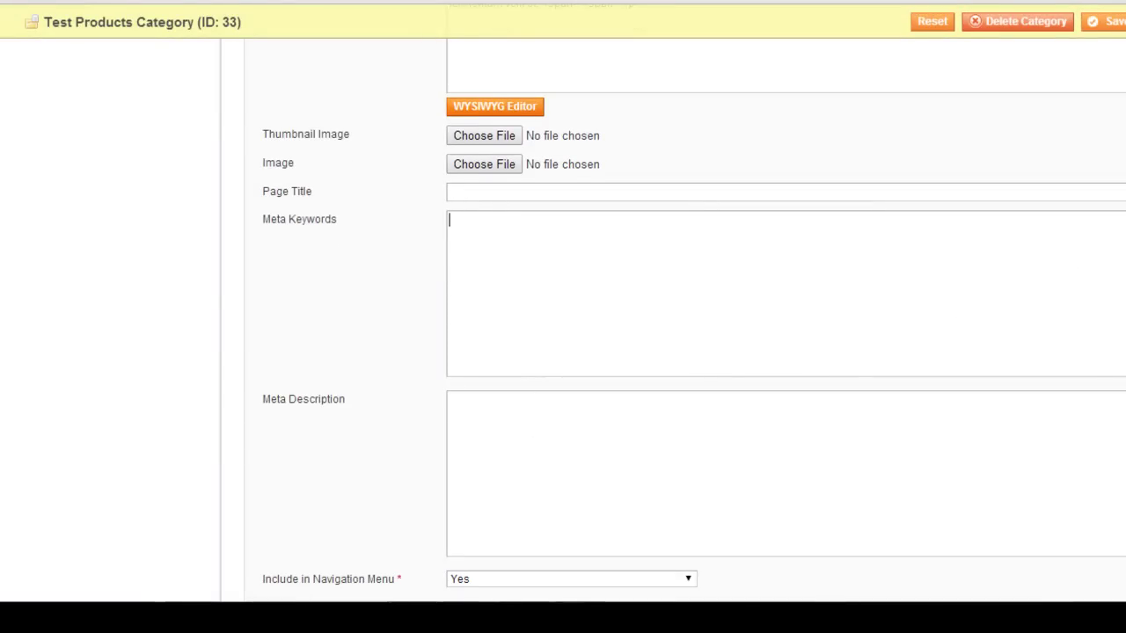
{"action": "scroll", "coordinate": [563, 352], "scroll_direction": "up", "scroll_amount": 1}
{"action": "scroll", "coordinate": [563, 352], "scroll_direction": "up", "scroll_amount": 3}
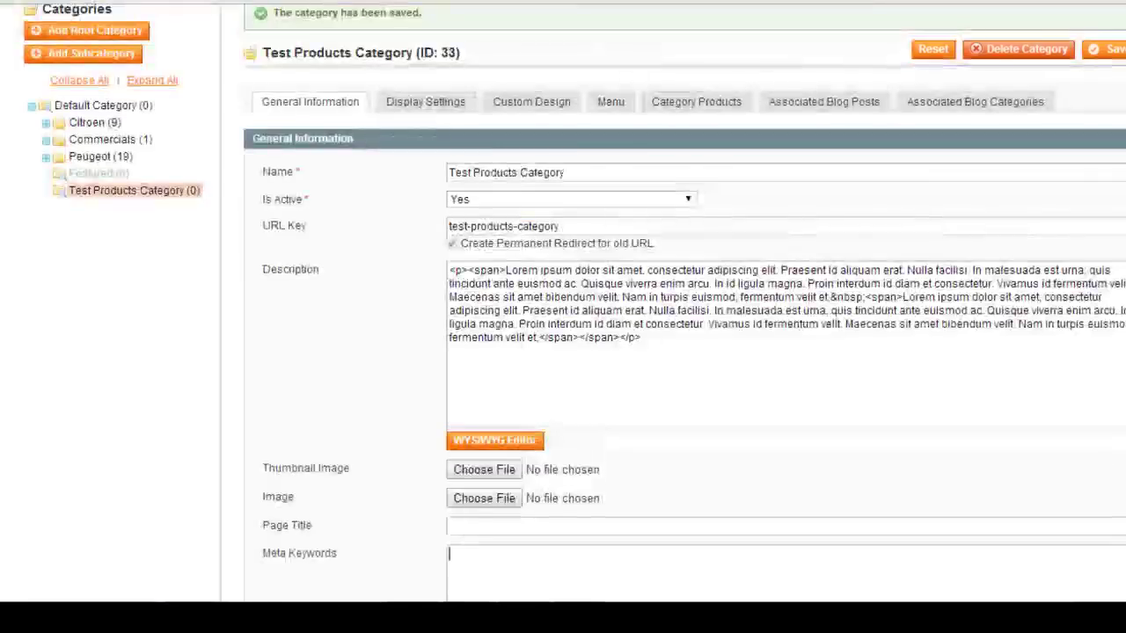
Move Test Products Category up the top-level category order so it sits directly below Citroen.
{"action": "scroll", "coordinate": [395, 153], "scroll_direction": "up", "scroll_amount": 2}
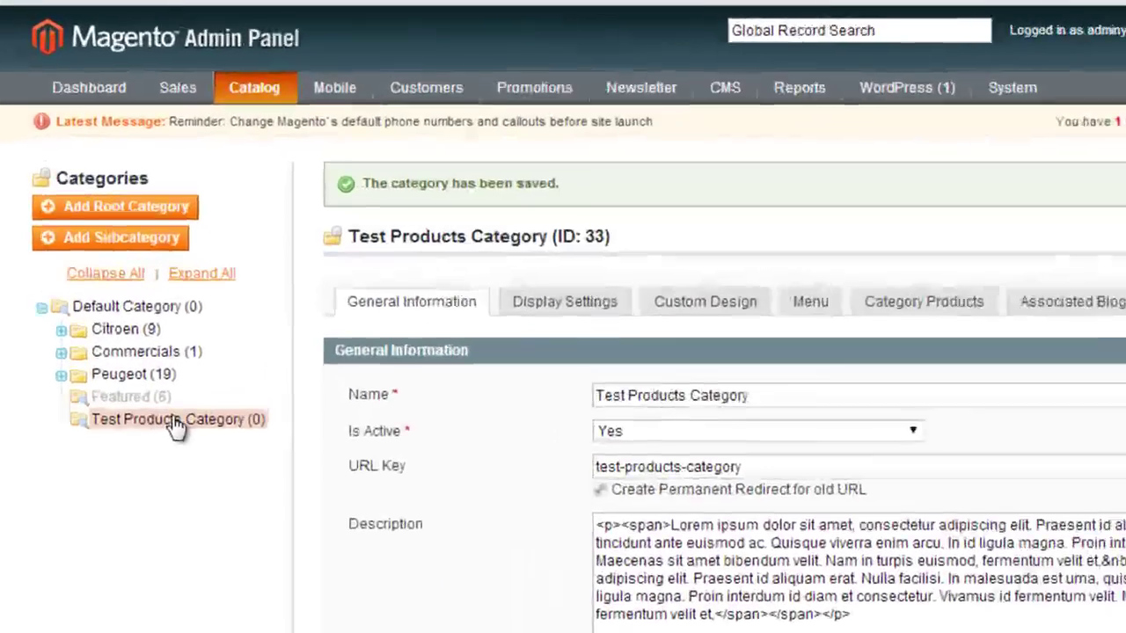
{"action": "left_click_drag", "start_coordinate": [131, 319], "coordinate": [132, 295]}
{"action": "left_click_drag", "start_coordinate": [178, 405], "coordinate": [176, 349]}
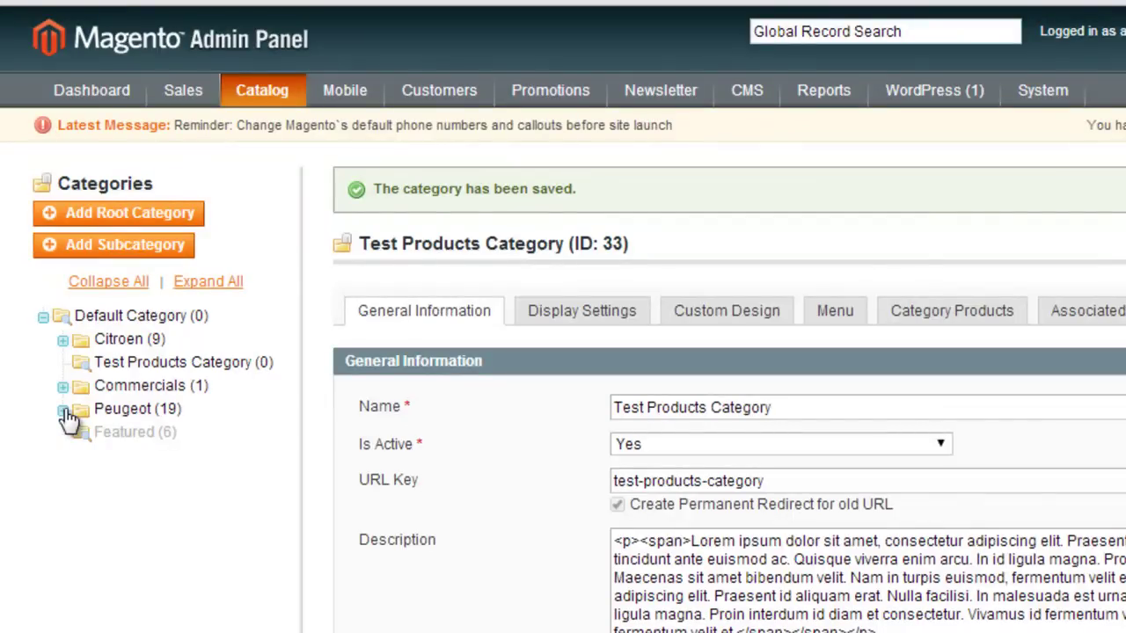
Expand Citroen and move Test Products Category into it as the first subcategory, above Citroen C1.
{"action": "left_click", "coordinate": [62, 340]}
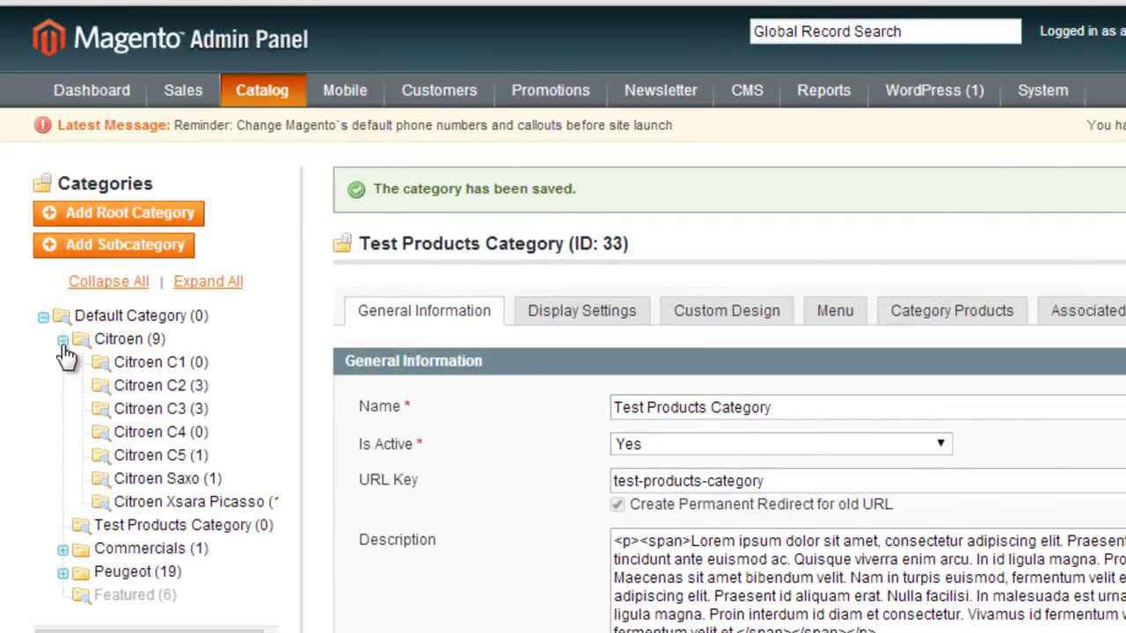
{"action": "left_click", "coordinate": [198, 528]}
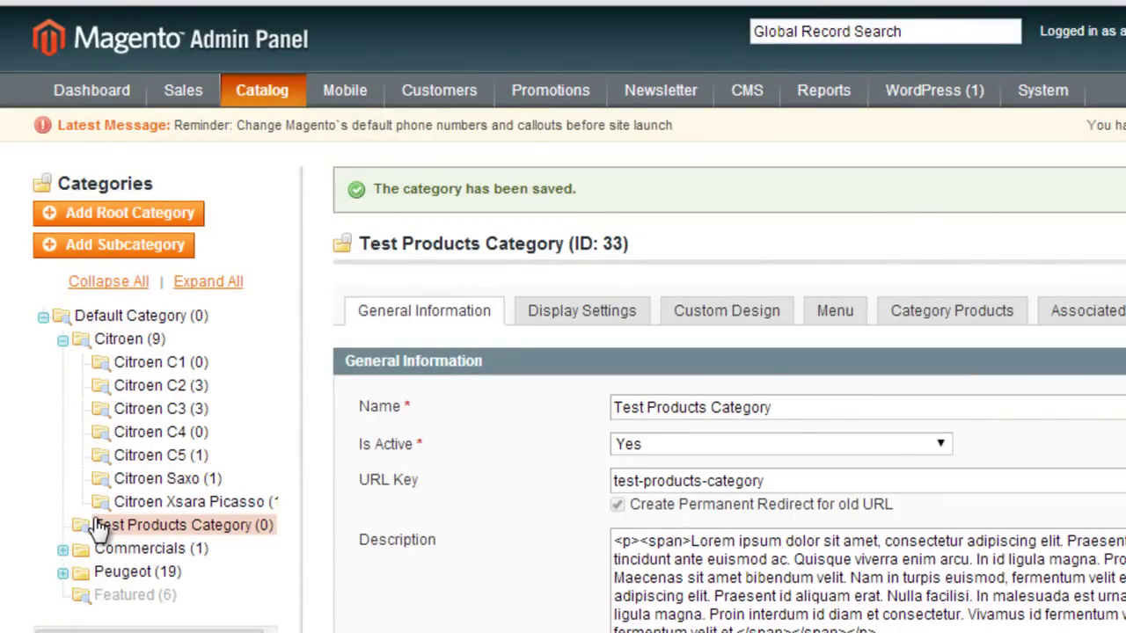
{"action": "left_click_drag", "start_coordinate": [97, 526], "coordinate": [112, 355]}
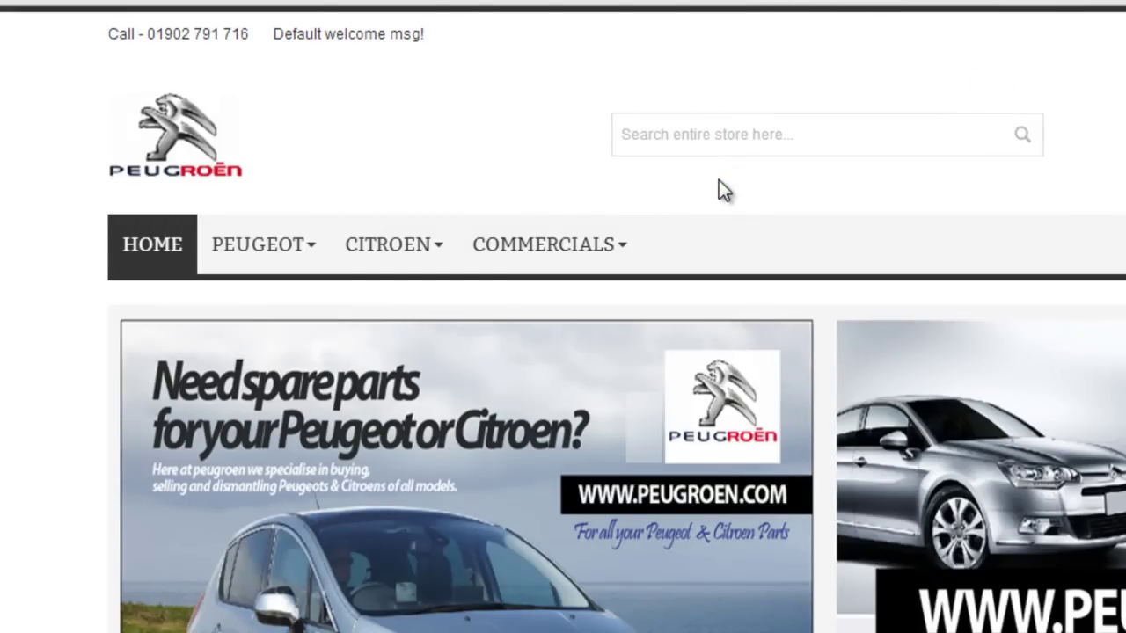
Reload the storefront, open Test Products Category under Citroen and examine its page description.
{"action": "key", "text": "F5"}
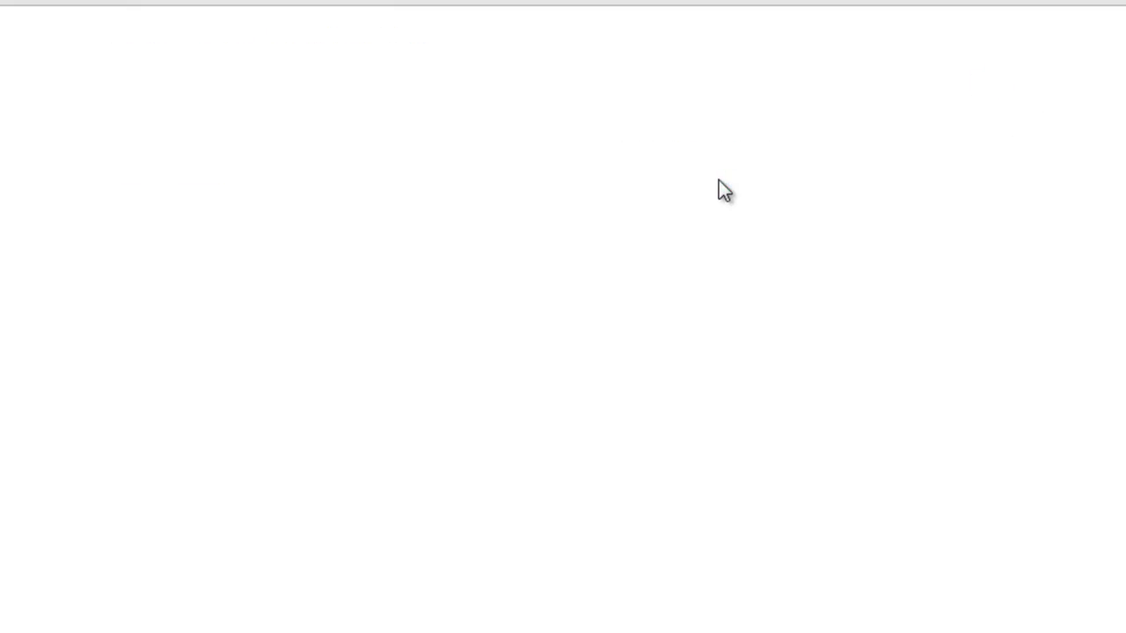
{"action": "mouse_move", "coordinate": [296, 251]}
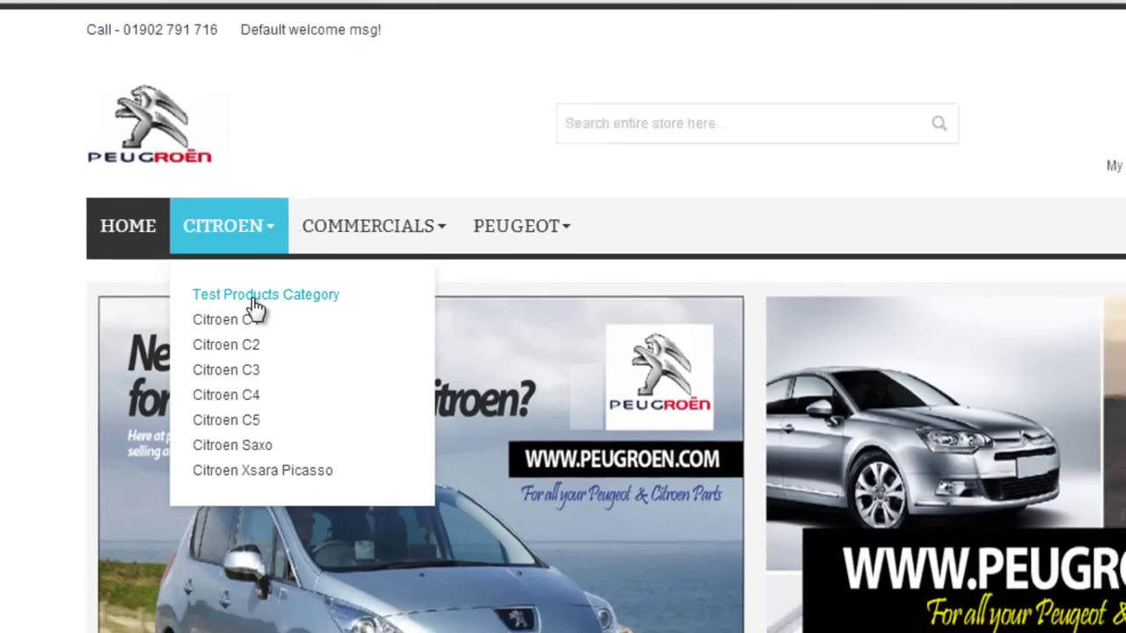
{"action": "left_click", "coordinate": [290, 320]}
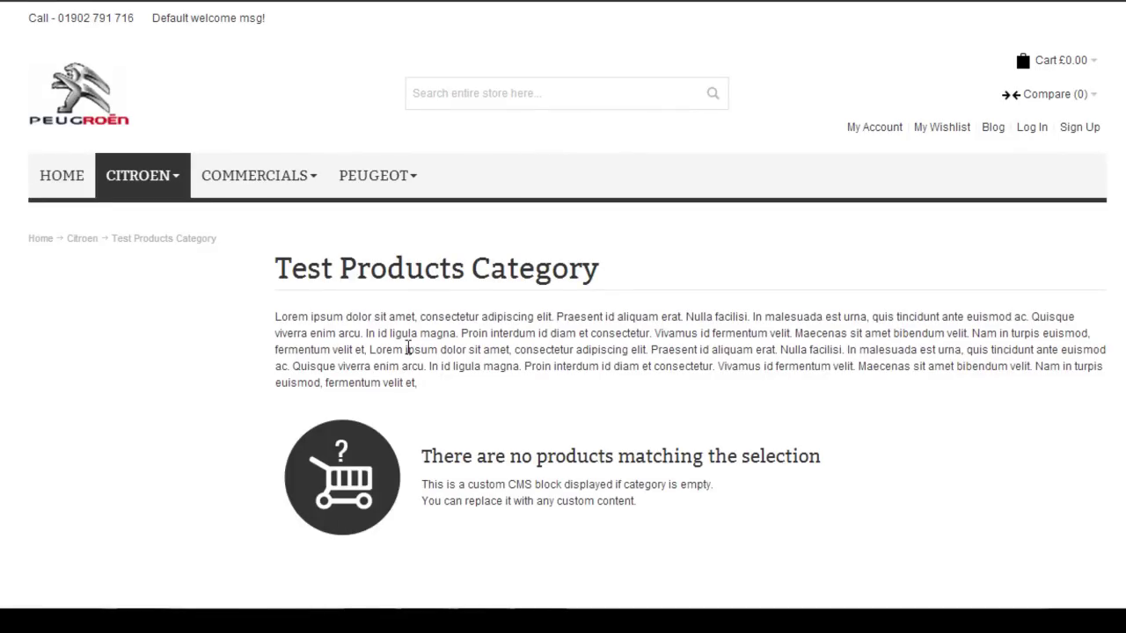
{"action": "left_click_drag", "start_coordinate": [419, 384], "coordinate": [276, 309]}
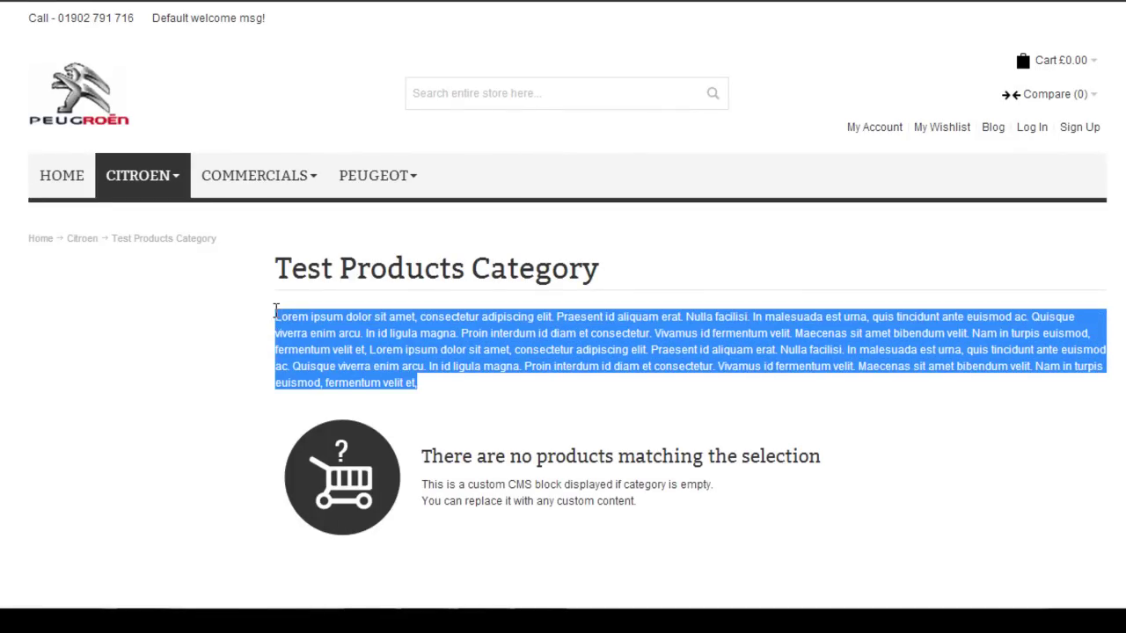
{"action": "left_click", "coordinate": [528, 333]}
{"action": "scroll", "coordinate": [1060, 162], "scroll_direction": "down", "scroll_amount": 3}
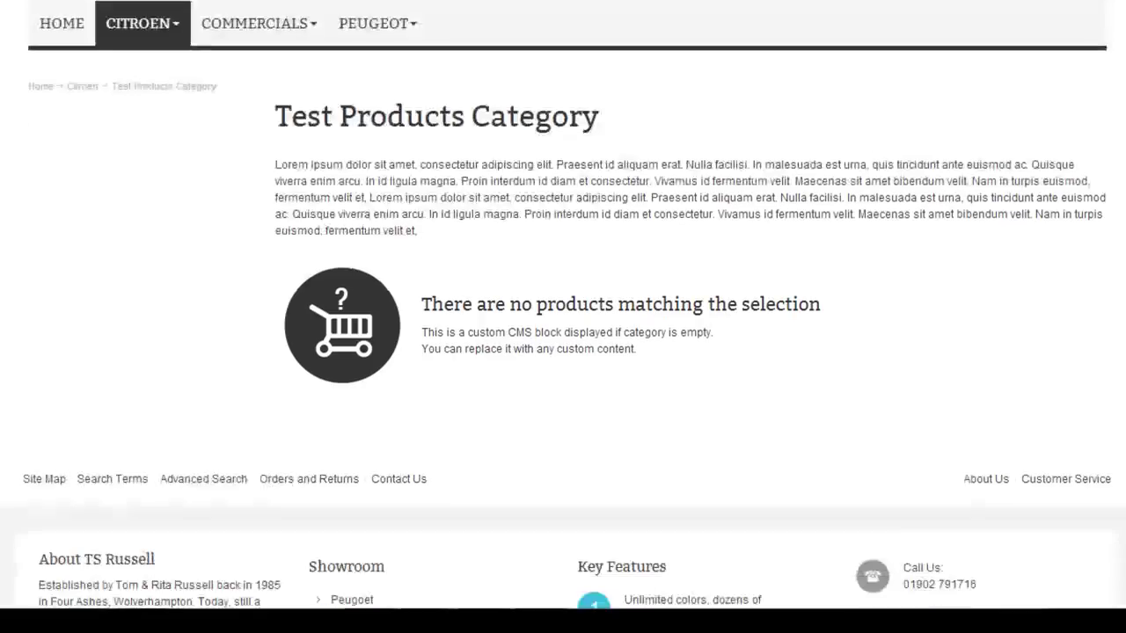
{"action": "scroll", "coordinate": [1060, 162], "scroll_direction": "up", "scroll_amount": 2}
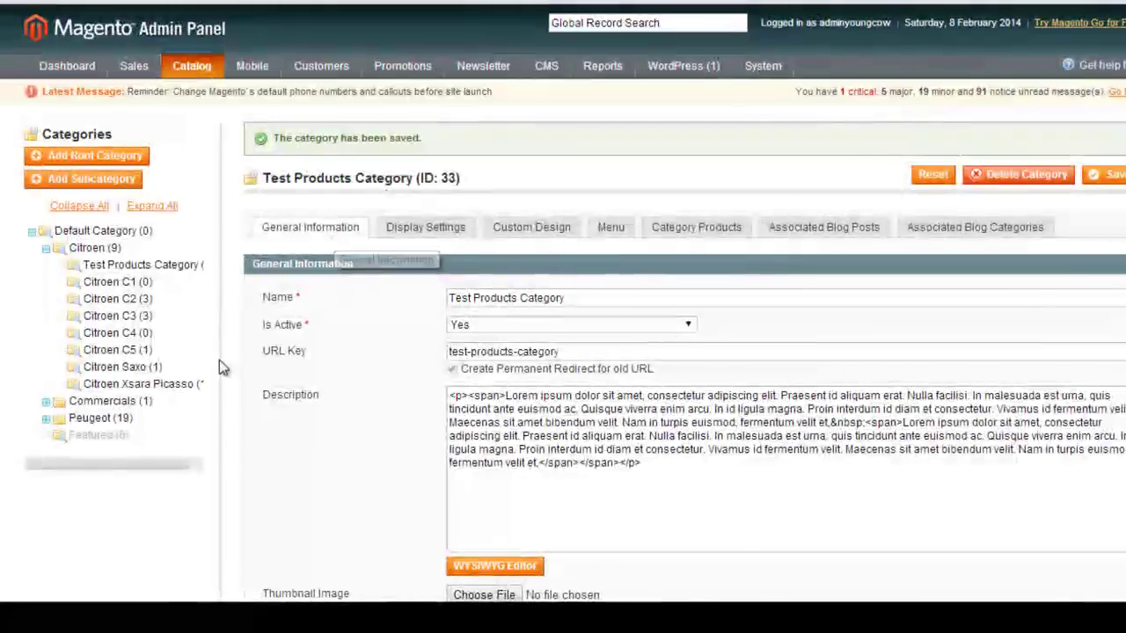
In the admin category tree, expand Peugeot and Commercials, move Peugeot above Citroen, and collapse the Citroen and Commercials branches.
{"action": "left_click", "coordinate": [45, 420]}
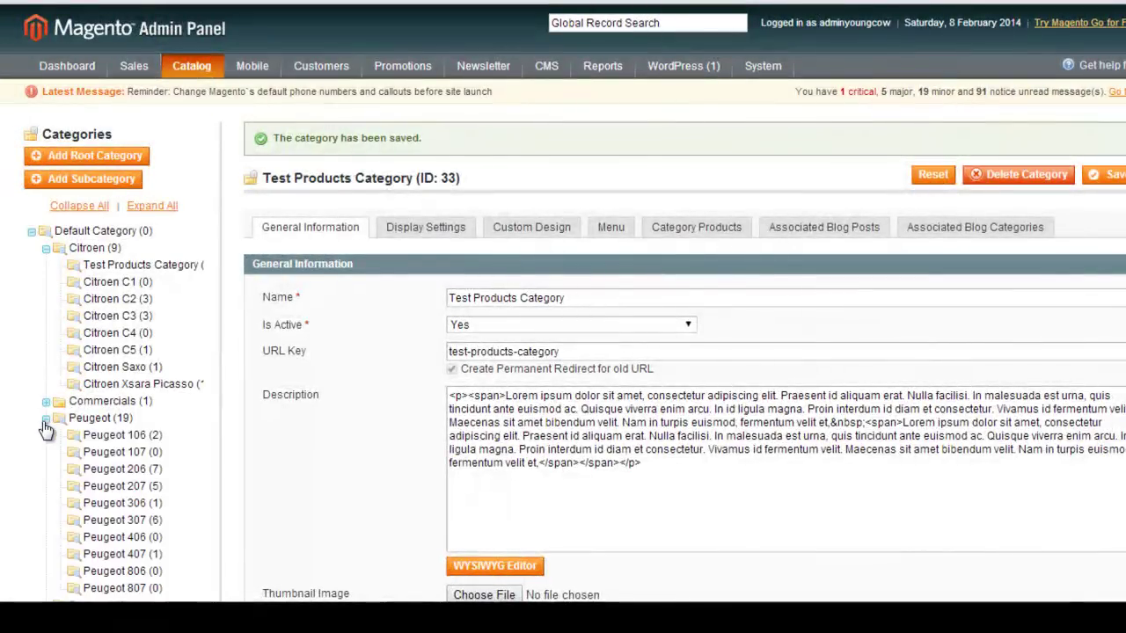
{"action": "left_click", "coordinate": [46, 402]}
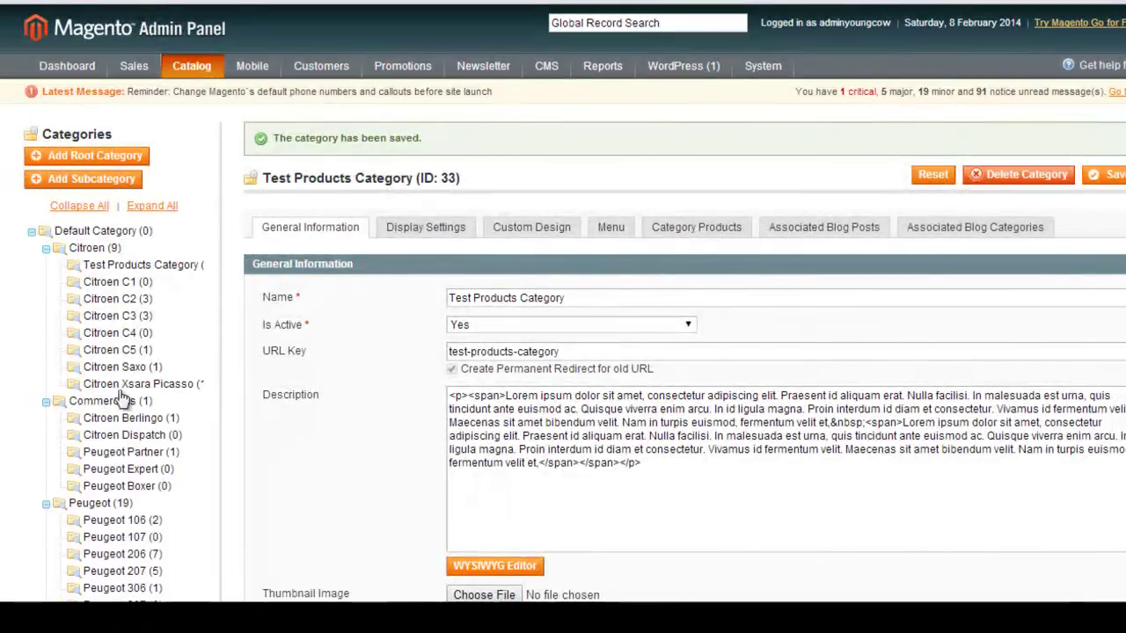
{"action": "scroll", "coordinate": [45, 410], "scroll_direction": "down", "scroll_amount": 3}
{"action": "left_click", "coordinate": [1110, 35]}
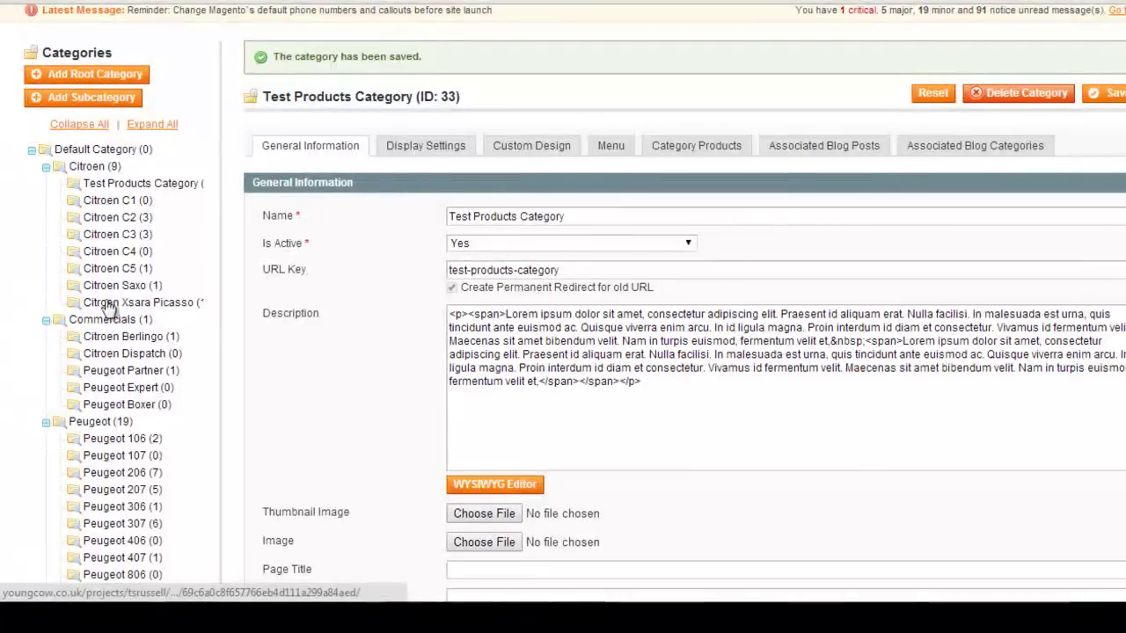
{"action": "left_click_drag", "start_coordinate": [106, 426], "coordinate": [85, 170]}
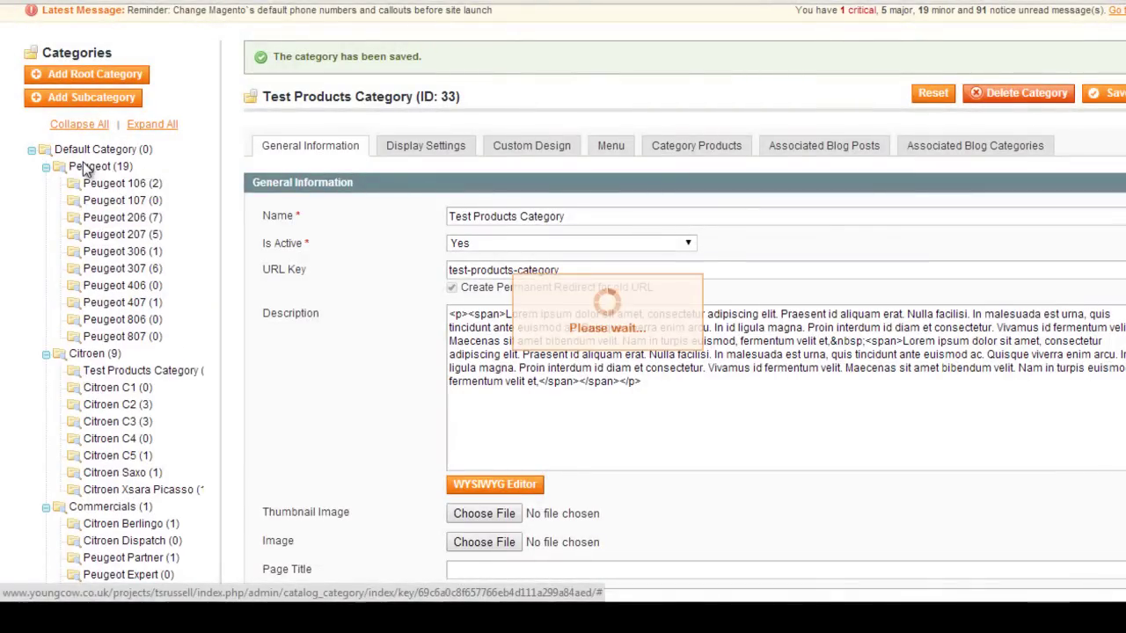
{"action": "left_click", "coordinate": [46, 354]}
{"action": "left_click", "coordinate": [47, 371]}
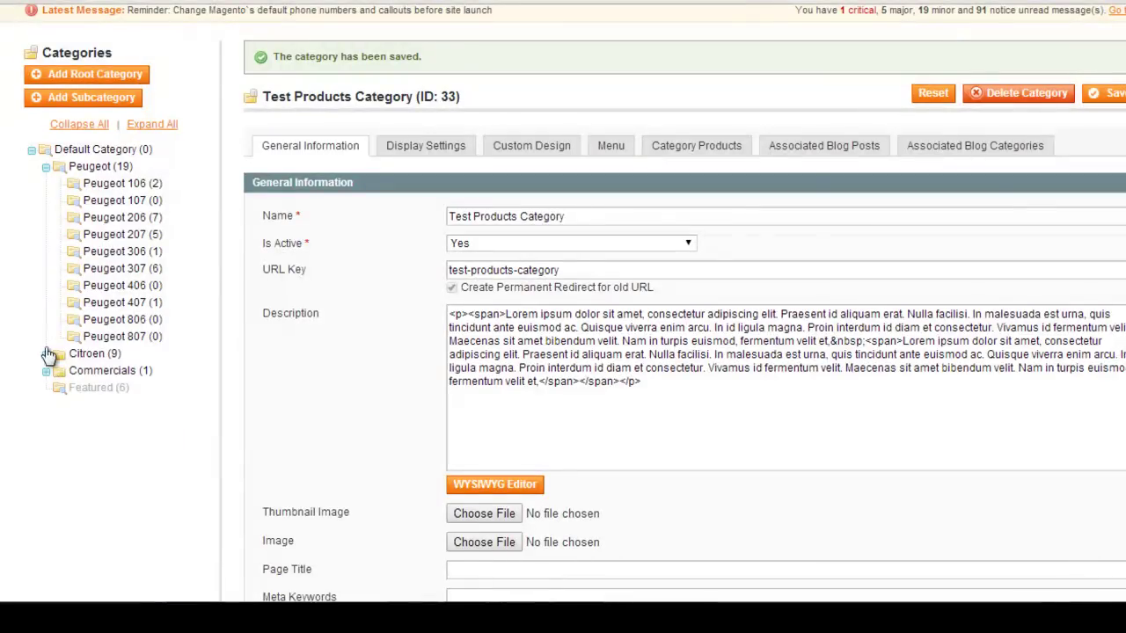
Move Test Products Category out of Citroen to the top level between Commercials and Featured, and collapse Peugeot and Citroen.
{"action": "left_click", "coordinate": [45, 355]}
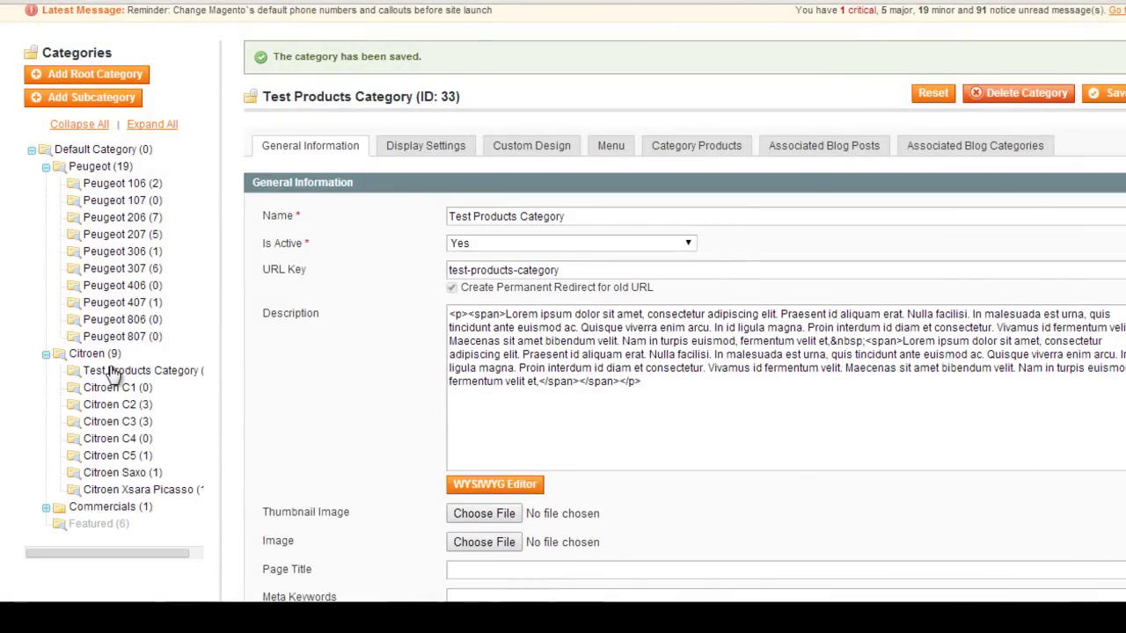
{"action": "left_click_drag", "start_coordinate": [113, 374], "coordinate": [100, 520]}
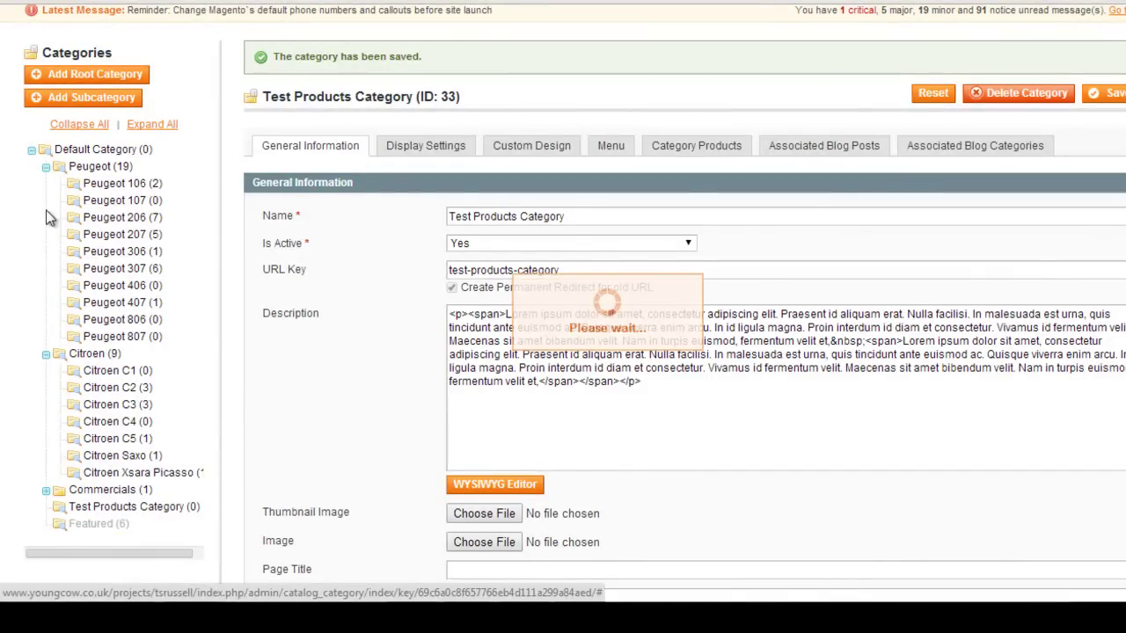
{"action": "left_click", "coordinate": [46, 166]}
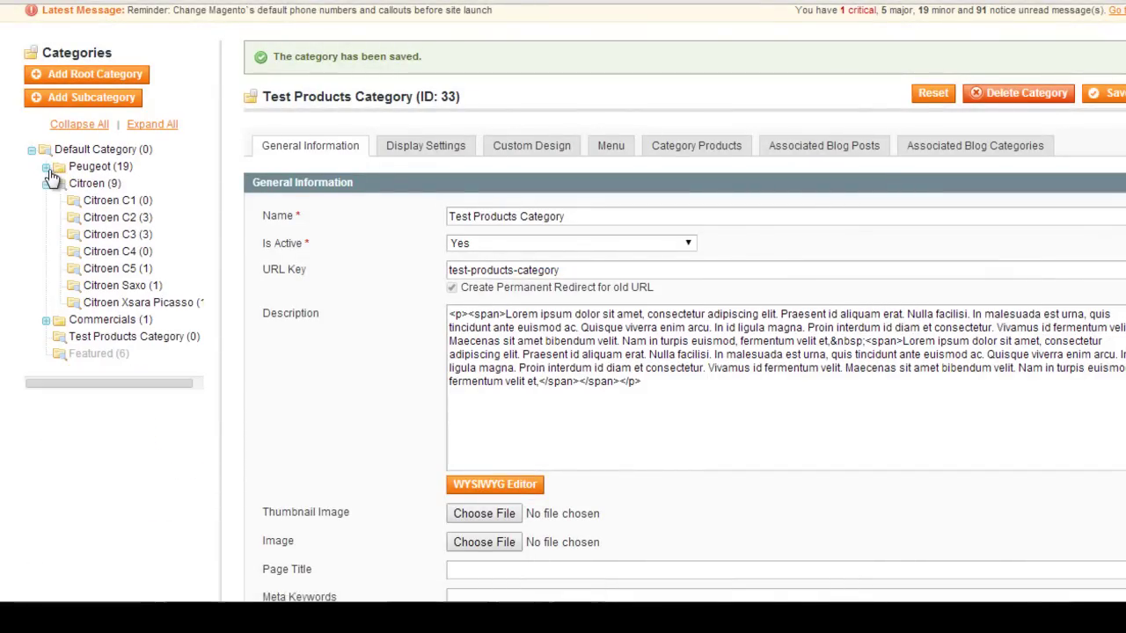
{"action": "left_click", "coordinate": [45, 184]}
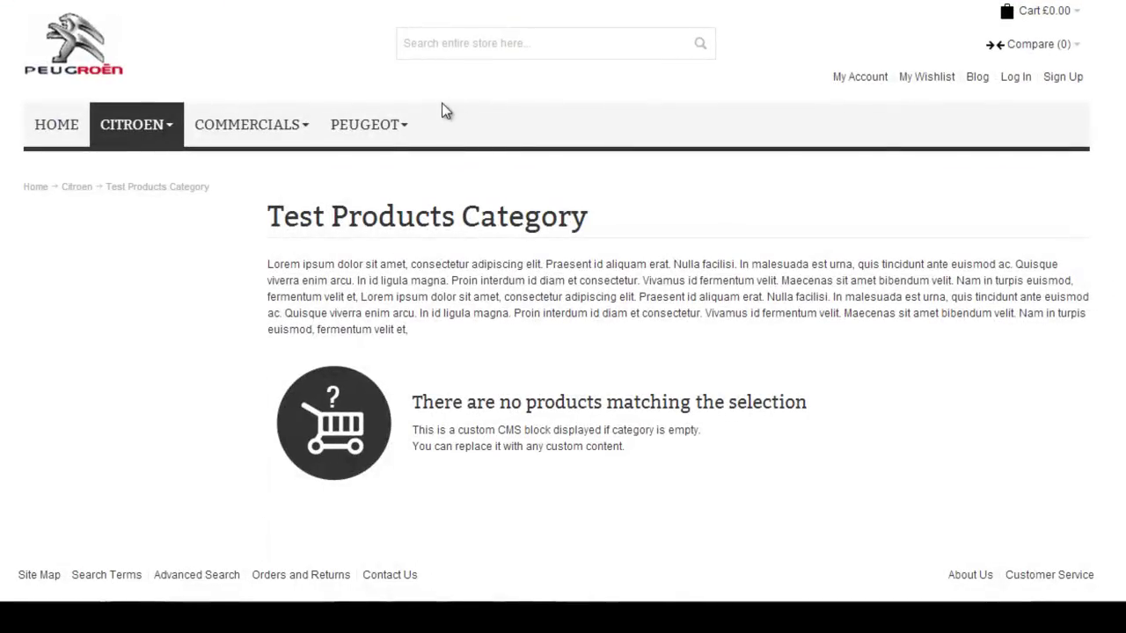
Reload the storefront page and check the category order in its navigation menu.
{"action": "key", "text": "F5"}
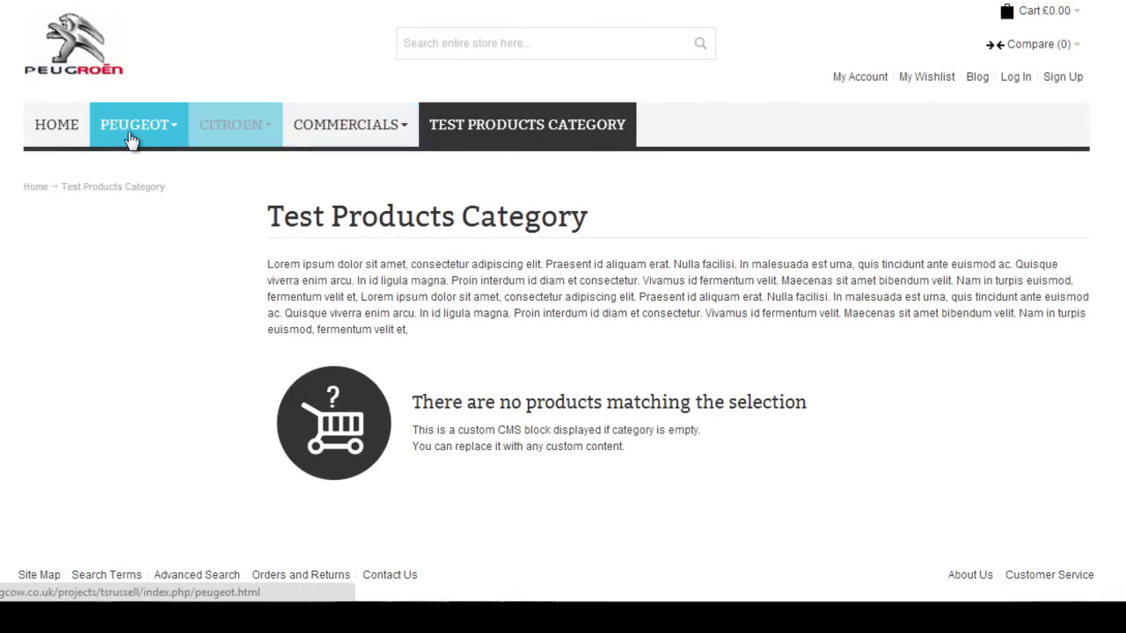
{"action": "mouse_move", "coordinate": [260, 119]}
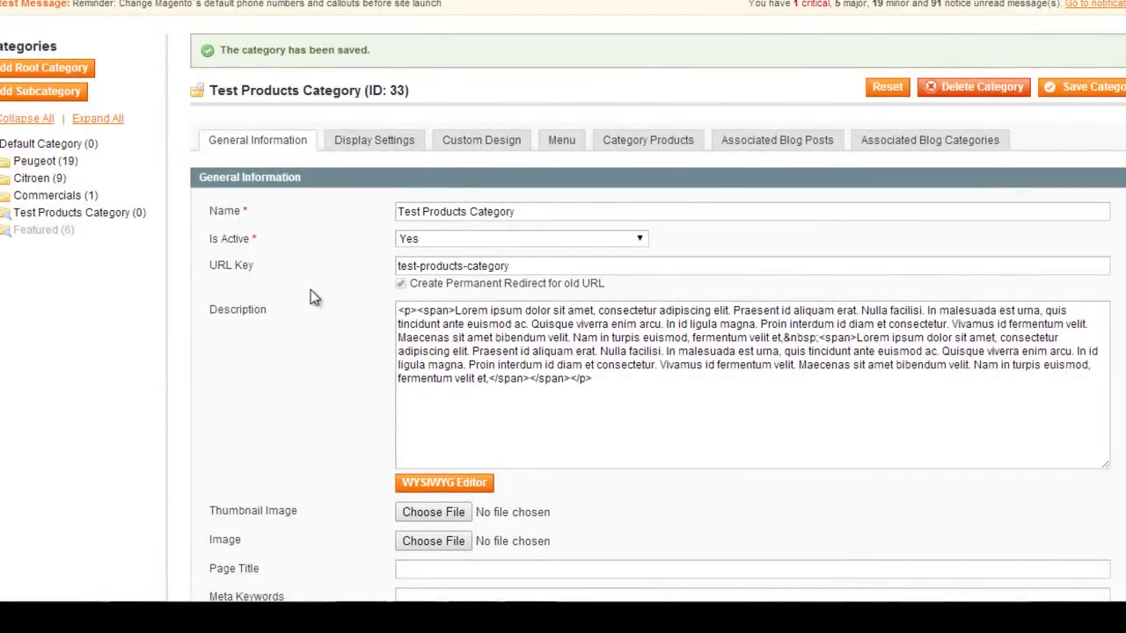
Return to the admin dashboard and reopen the category management page from there.
{"action": "scroll", "coordinate": [310, 290], "scroll_direction": "up", "scroll_amount": 2}
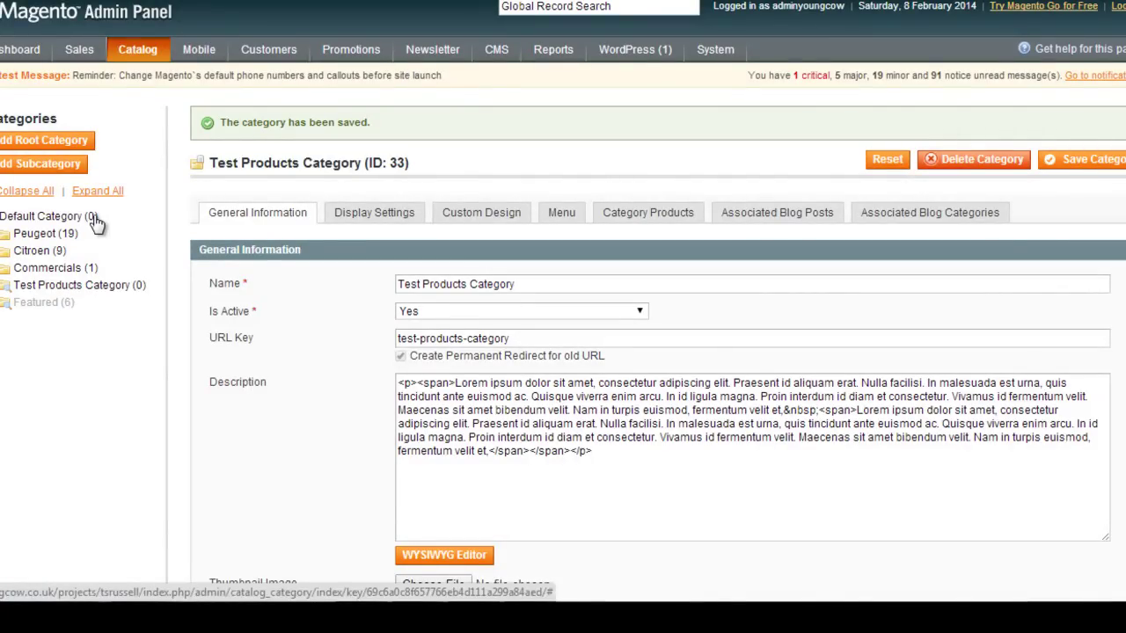
{"action": "mouse_move", "coordinate": [31, 53]}
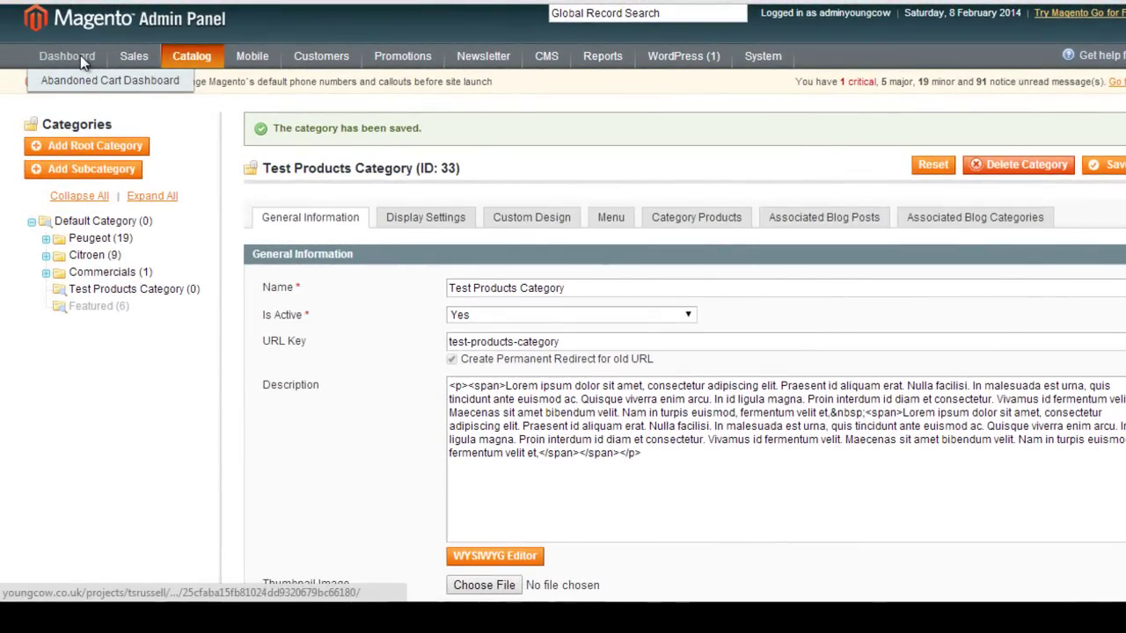
{"action": "left_click", "coordinate": [81, 54]}
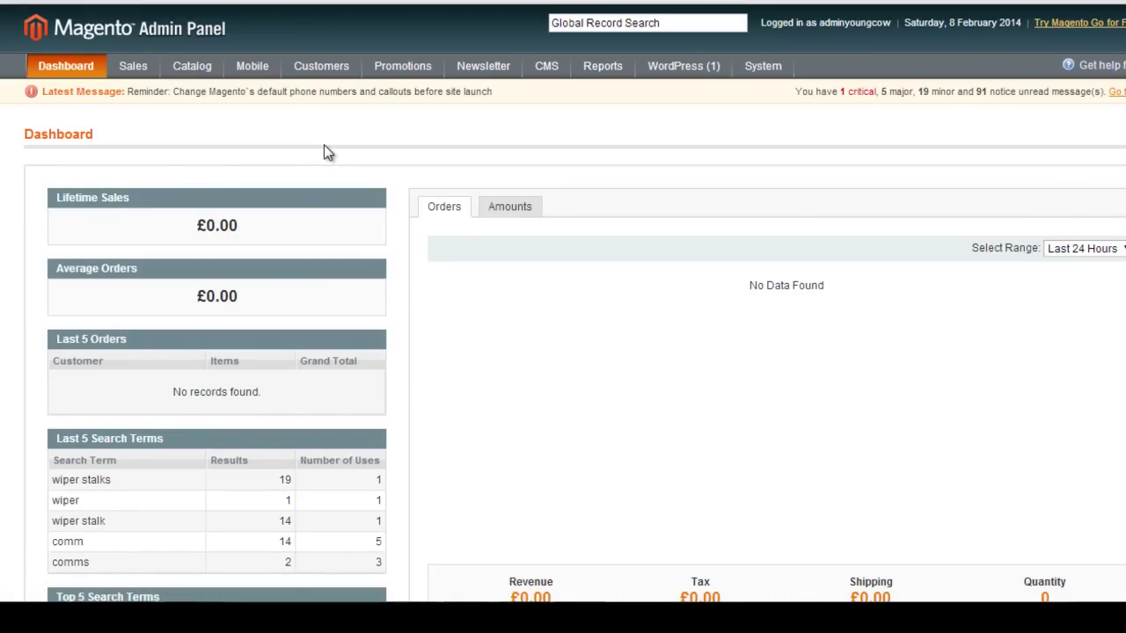
{"action": "mouse_move", "coordinate": [192, 70]}
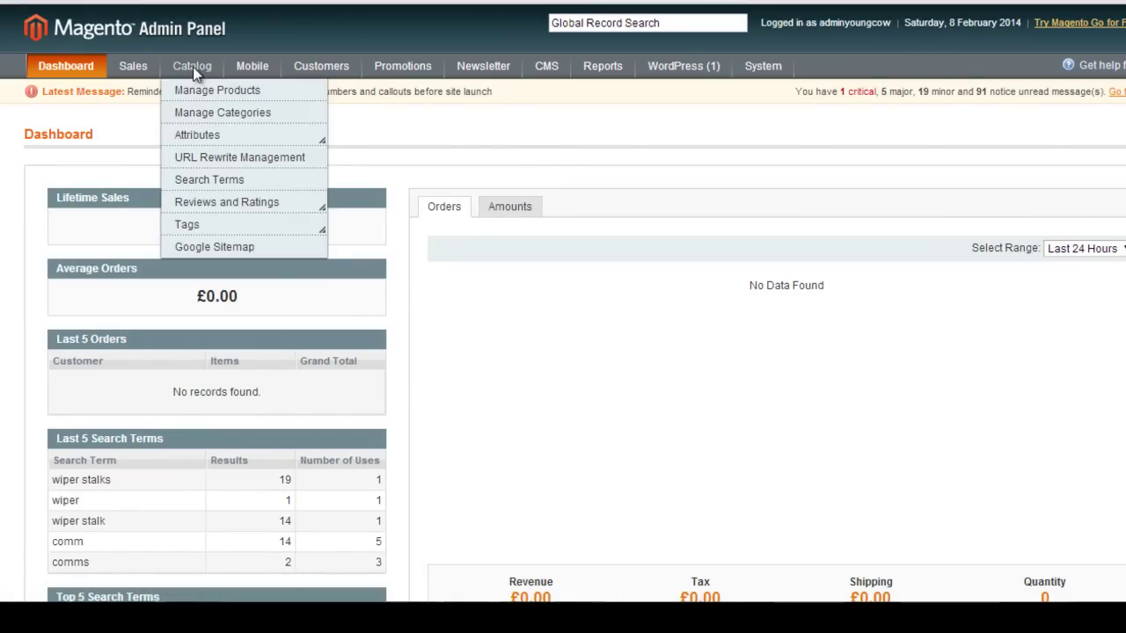
{"action": "left_click", "coordinate": [190, 112]}
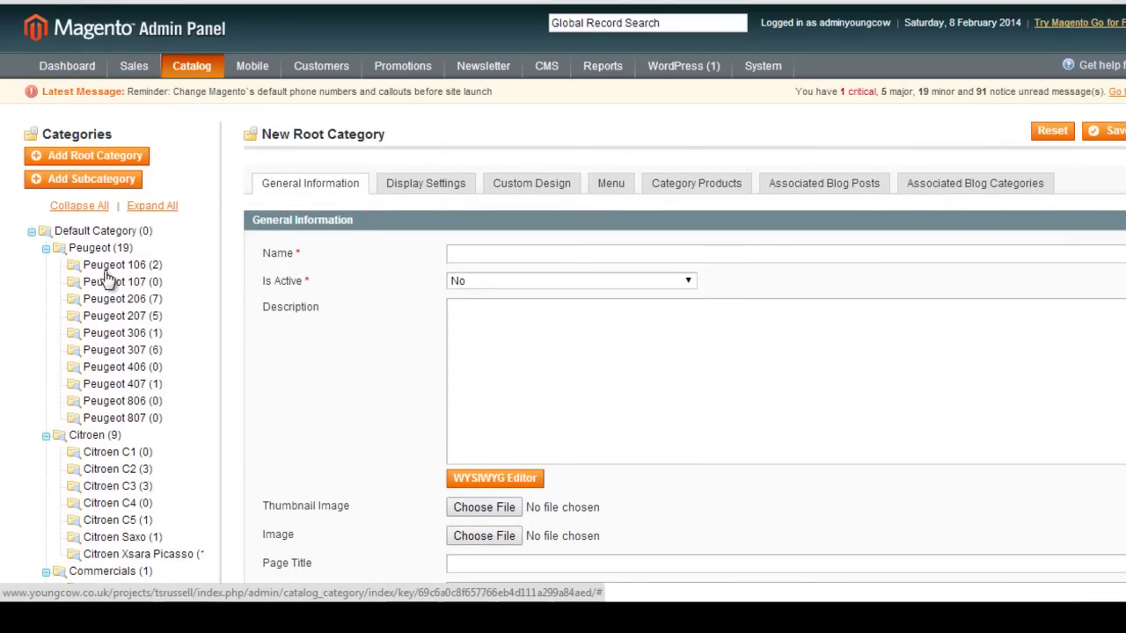
Collapse the whole category tree and open Test Products Category to view its description.
{"action": "left_click", "coordinate": [95, 205]}
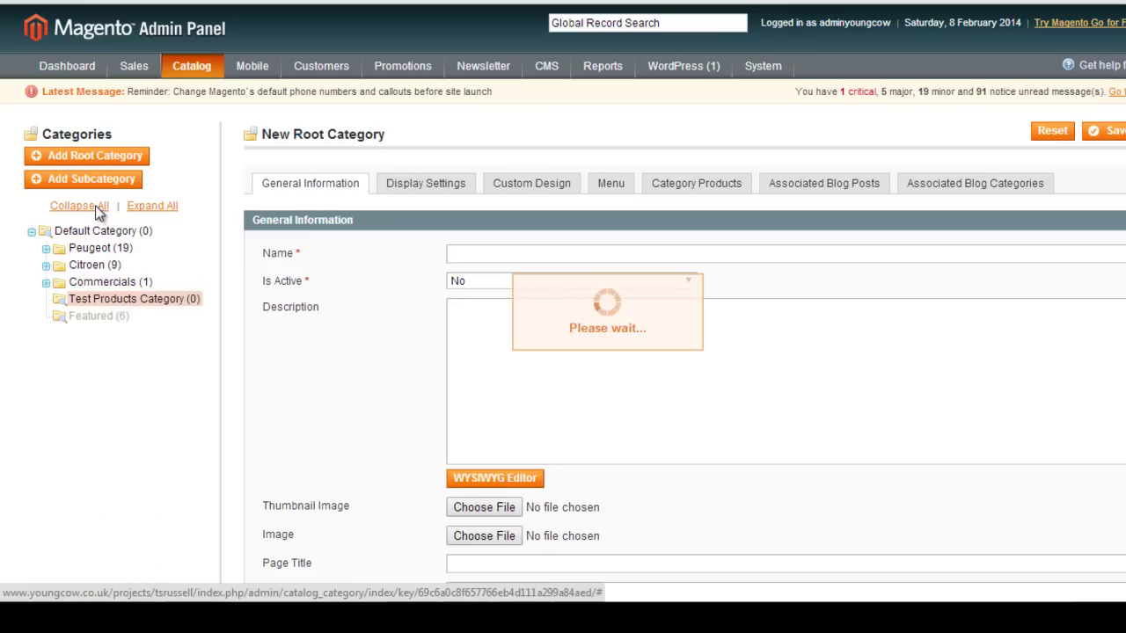
{"action": "left_click", "coordinate": [136, 299]}
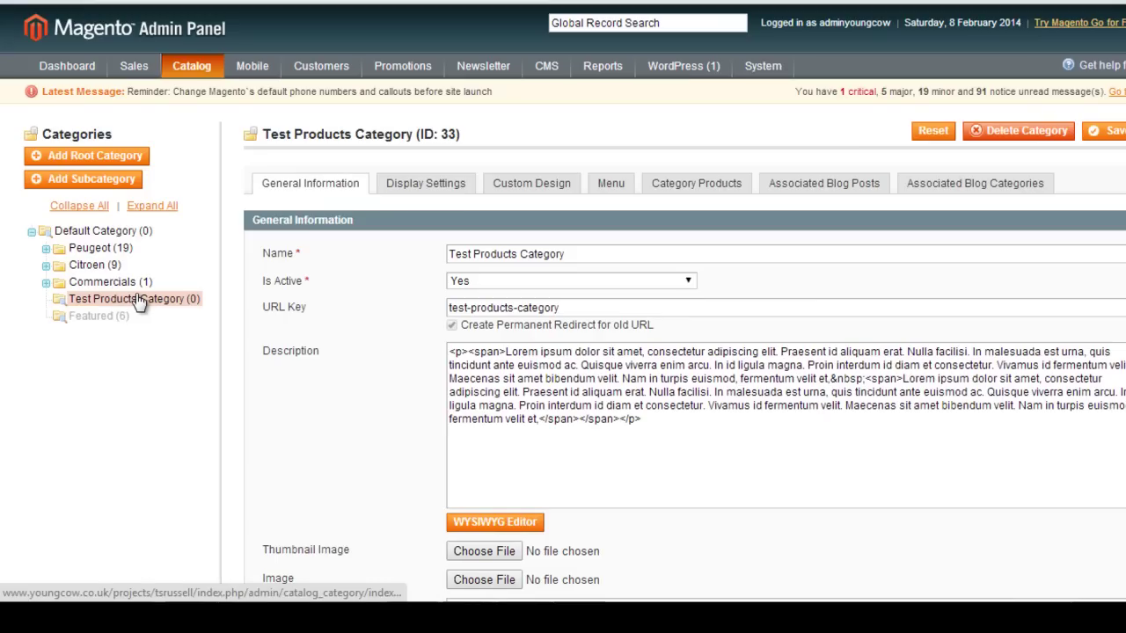
{"action": "left_click", "coordinate": [713, 418]}
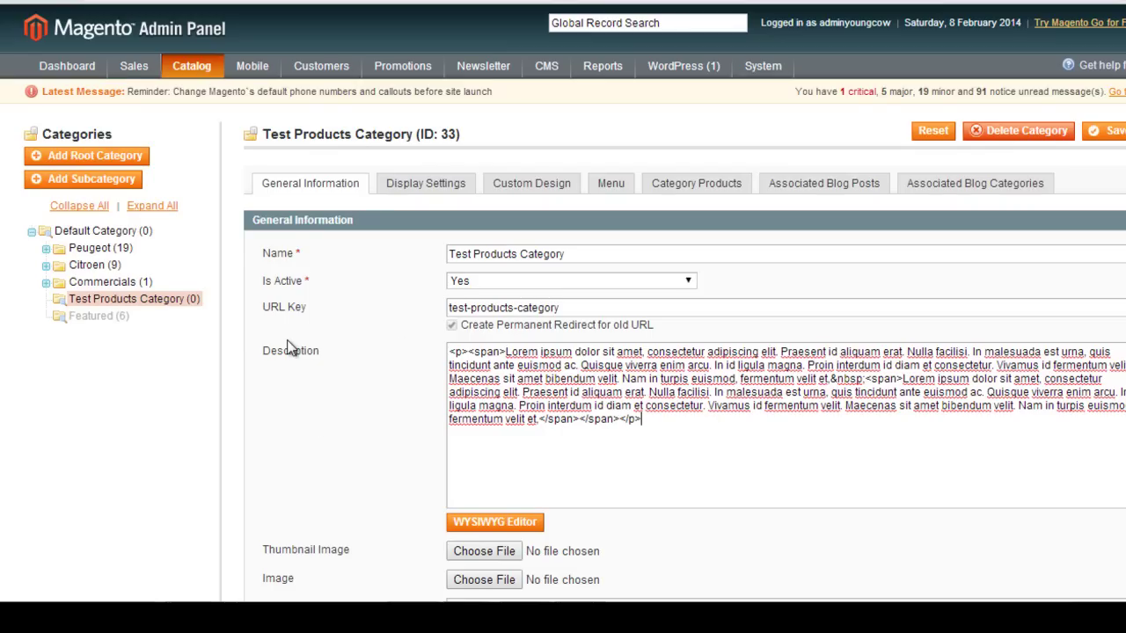
Go back to the dashboard, open the product management list and view its records-per-page options.
{"action": "left_click", "coordinate": [79, 85]}
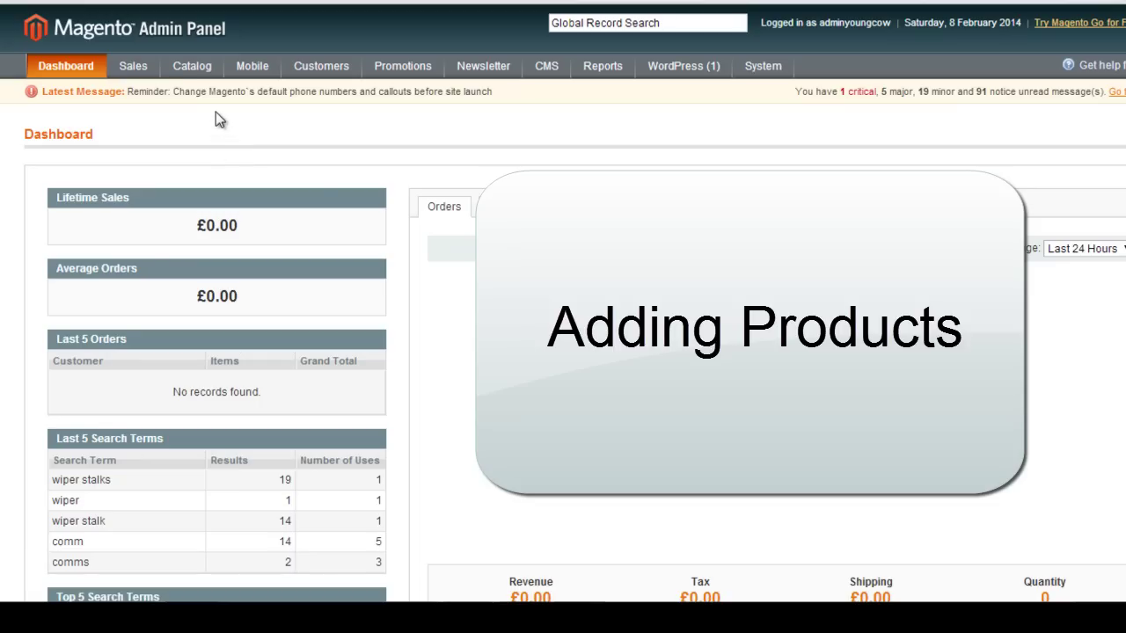
{"action": "mouse_move", "coordinate": [195, 70]}
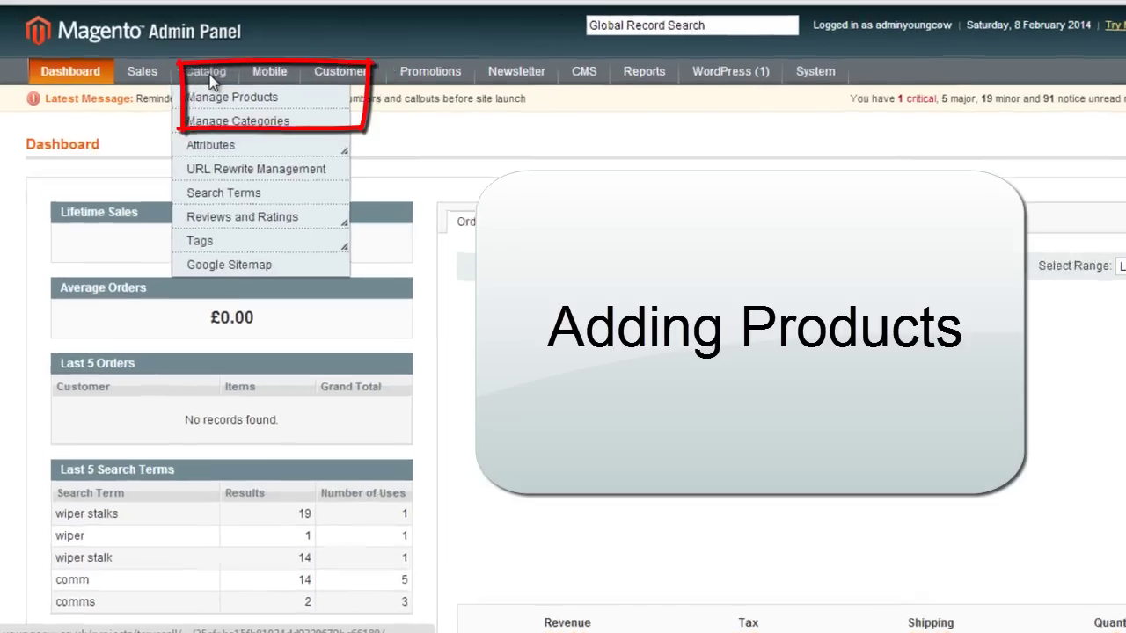
{"action": "left_click", "coordinate": [236, 111]}
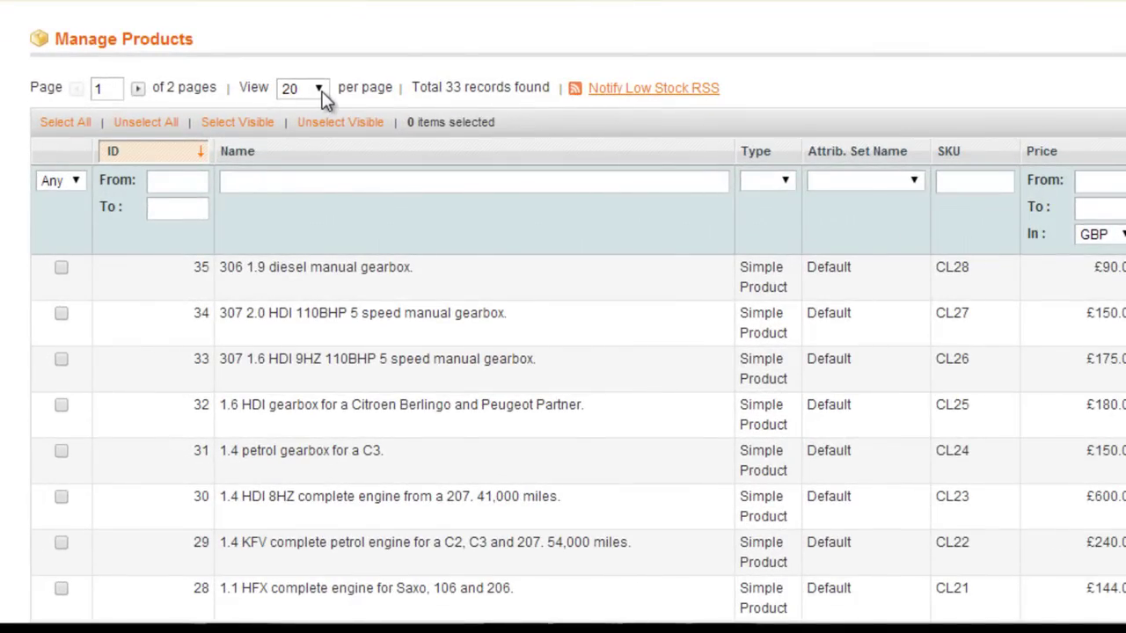
{"action": "left_click", "coordinate": [318, 89]}
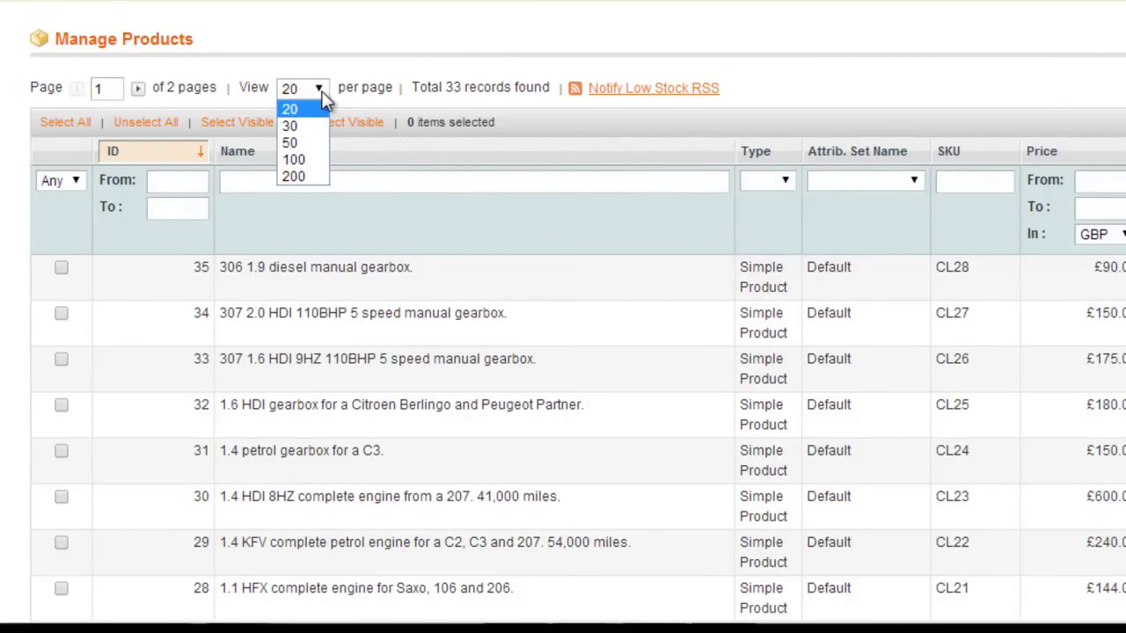
{"action": "left_click", "coordinate": [487, 32]}
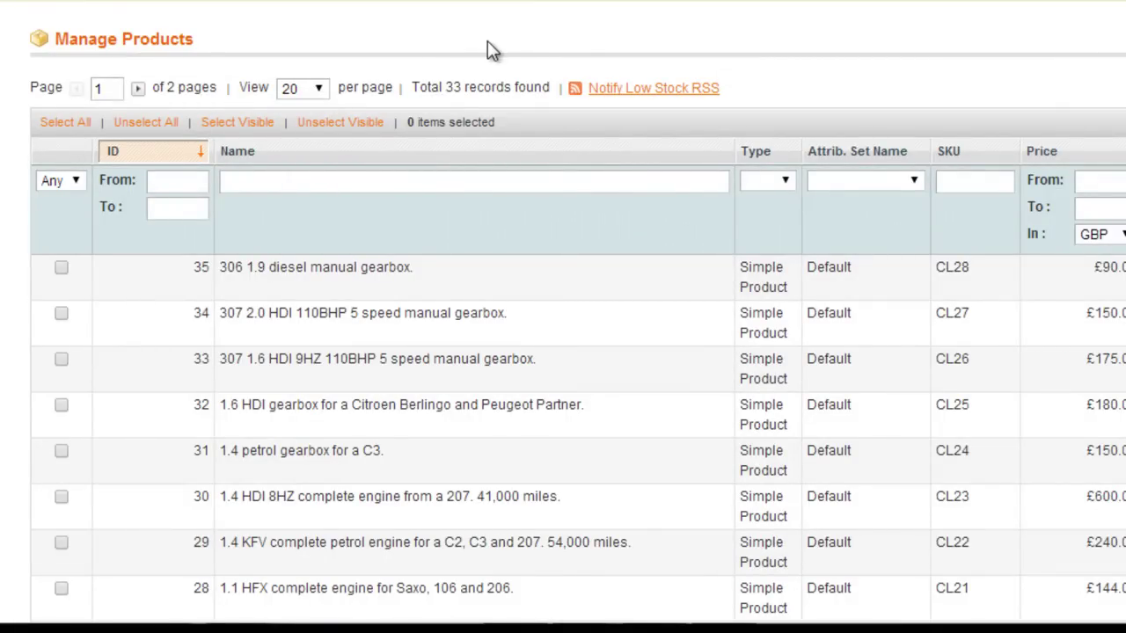
Set the product list to show 200 records per page.
{"action": "double_click", "coordinate": [451, 88]}
{"action": "left_click", "coordinate": [451, 88]}
{"action": "left_click", "coordinate": [324, 88]}
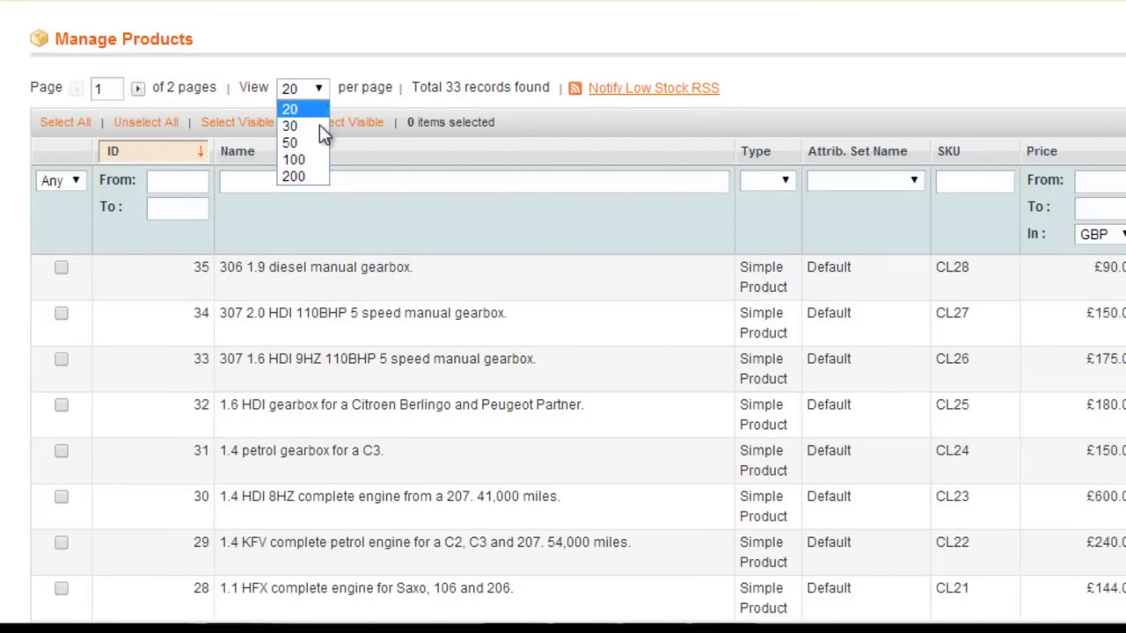
{"action": "left_click", "coordinate": [312, 176]}
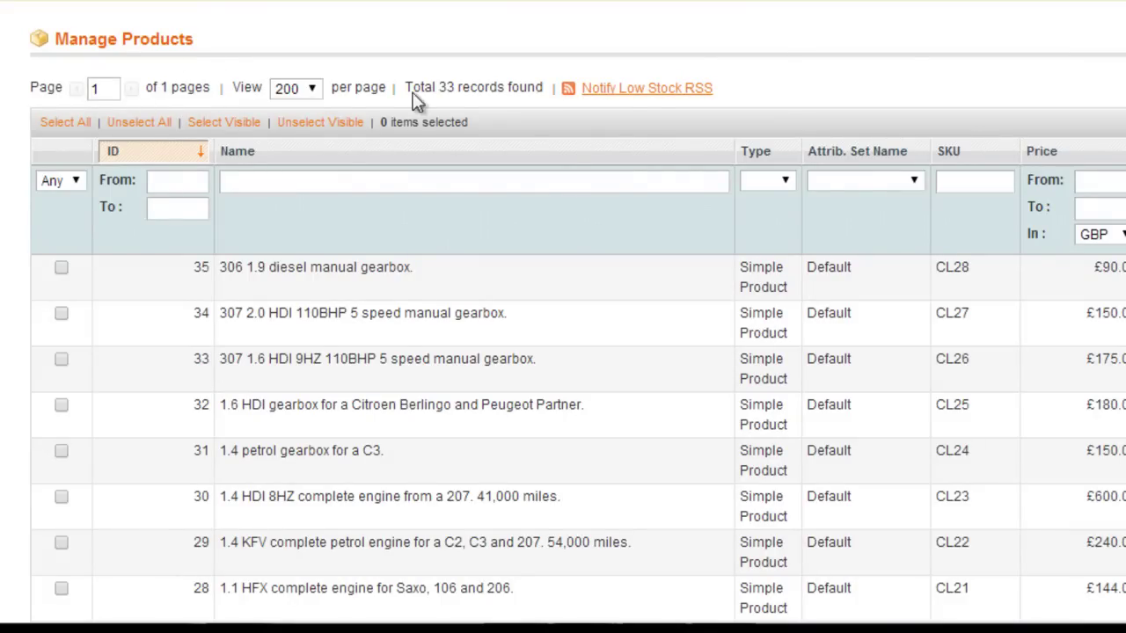
Look through the full product list, view the details of the 306 1.9 diesel manual gearbox, and return to the list.
{"action": "scroll", "coordinate": [904, 58], "scroll_direction": "down", "scroll_amount": 15}
{"action": "scroll", "coordinate": [903, 58], "scroll_direction": "up", "scroll_amount": 6}
{"action": "scroll", "coordinate": [563, 317], "scroll_direction": "up", "scroll_amount": 8}
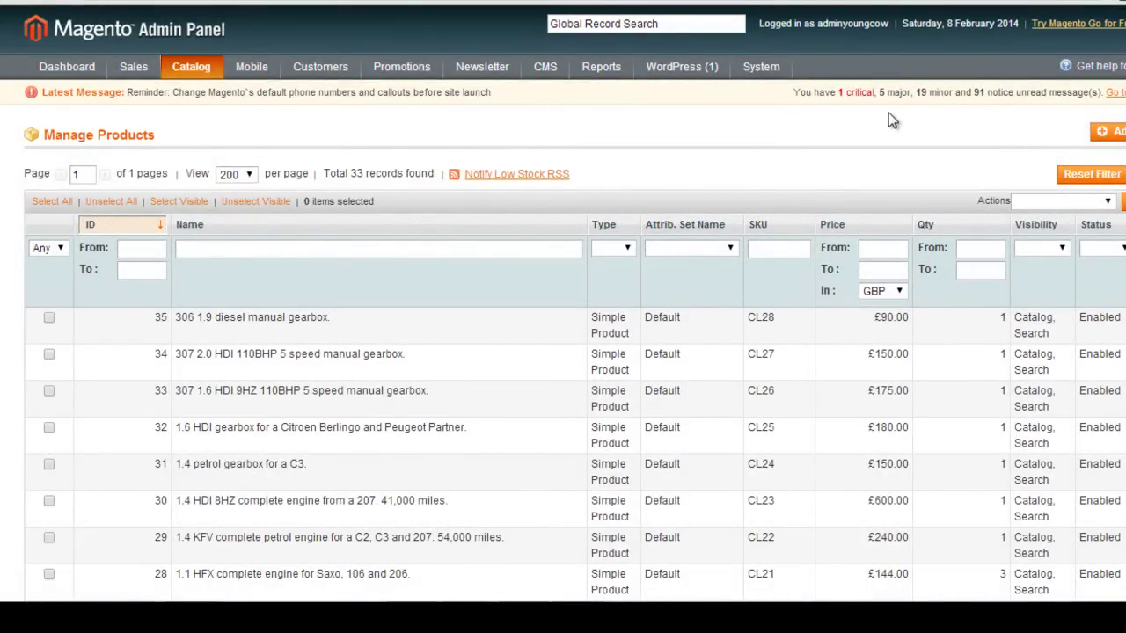
{"action": "left_click", "coordinate": [281, 324]}
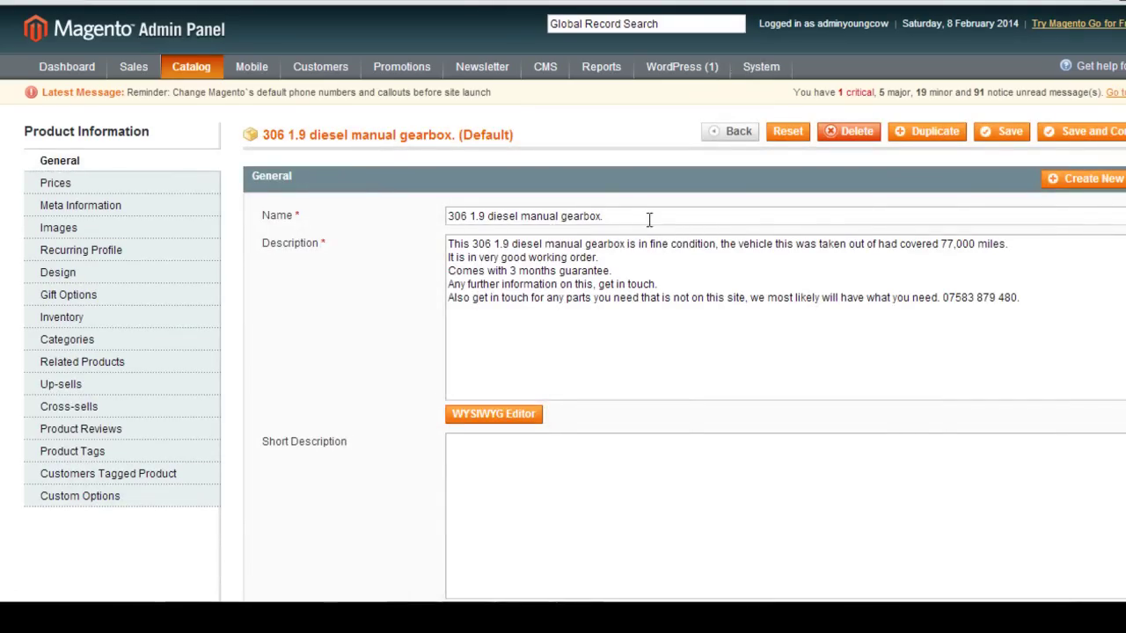
{"action": "left_click", "coordinate": [737, 134]}
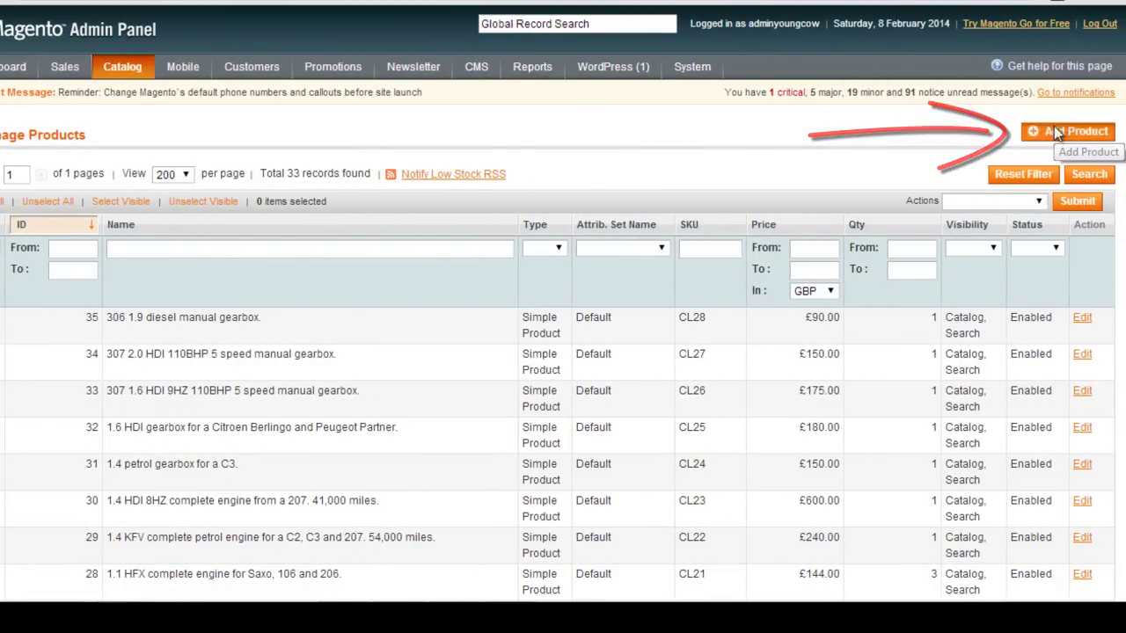
Start a new product with the Default attribute set and the Simple Product type, and continue to its information form.
{"action": "left_click", "coordinate": [1056, 132]}
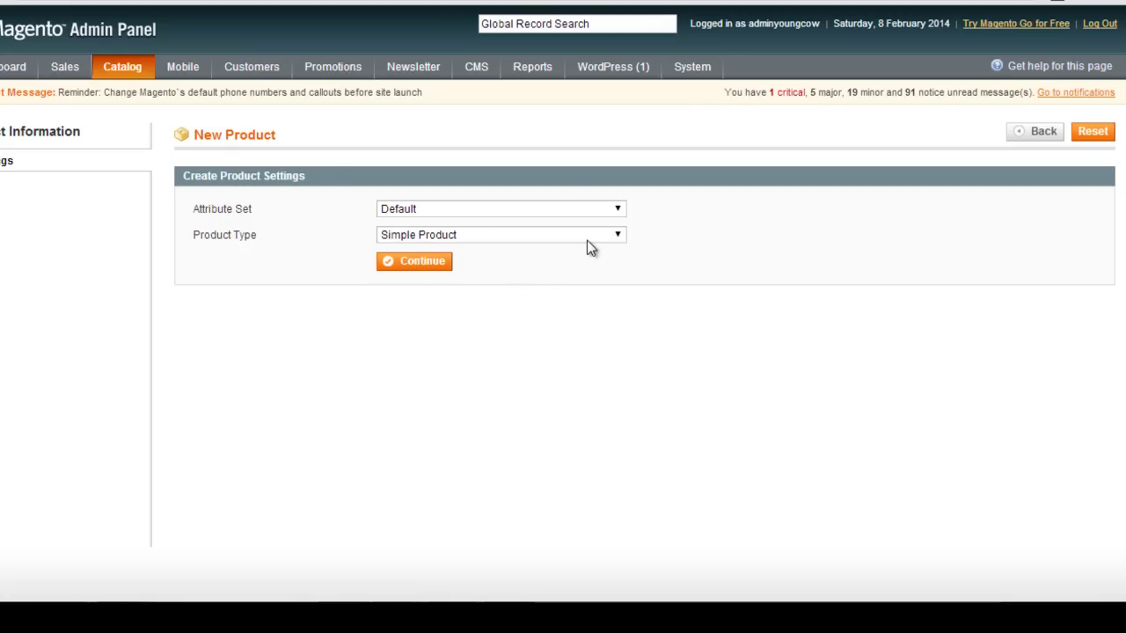
{"action": "left_click", "coordinate": [488, 212]}
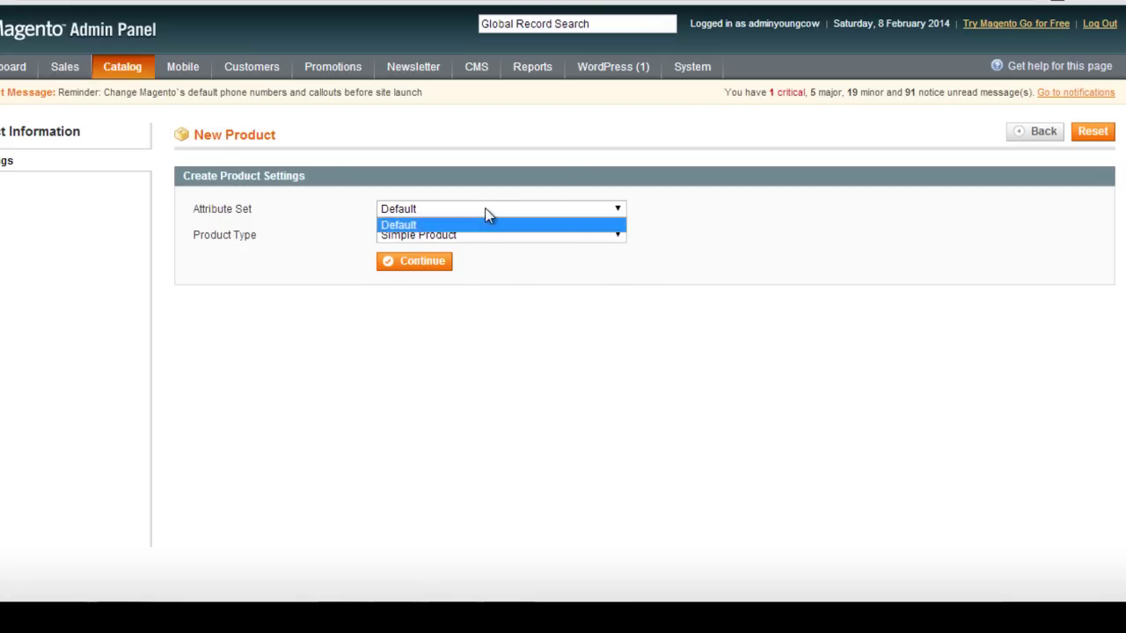
{"action": "left_click", "coordinate": [313, 257]}
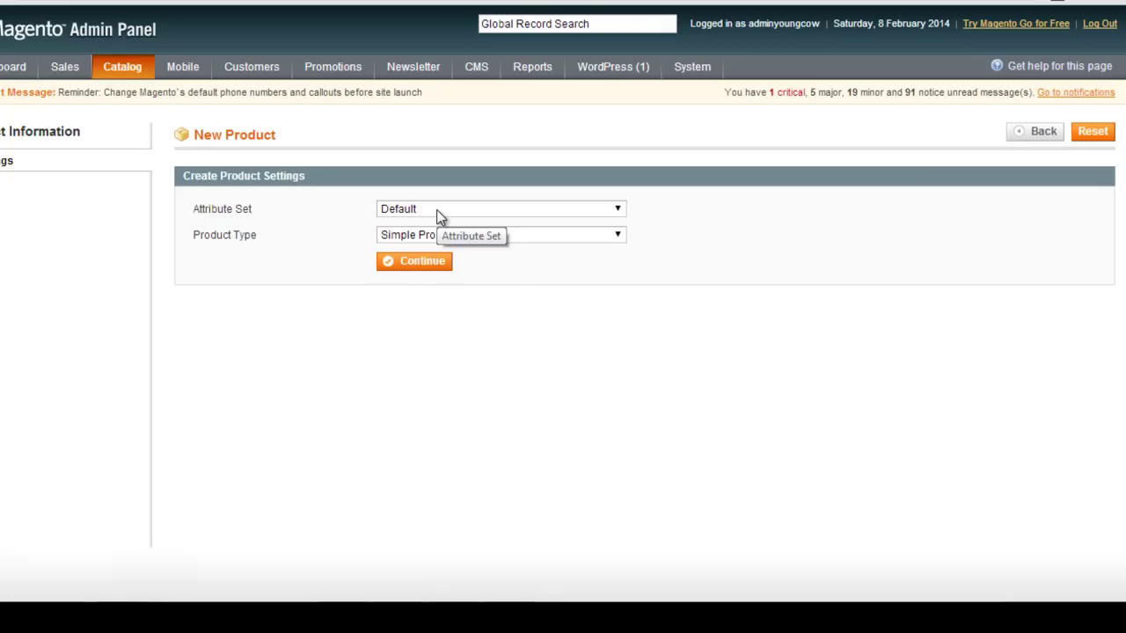
{"action": "left_click", "coordinate": [440, 217]}
{"action": "left_click", "coordinate": [329, 251]}
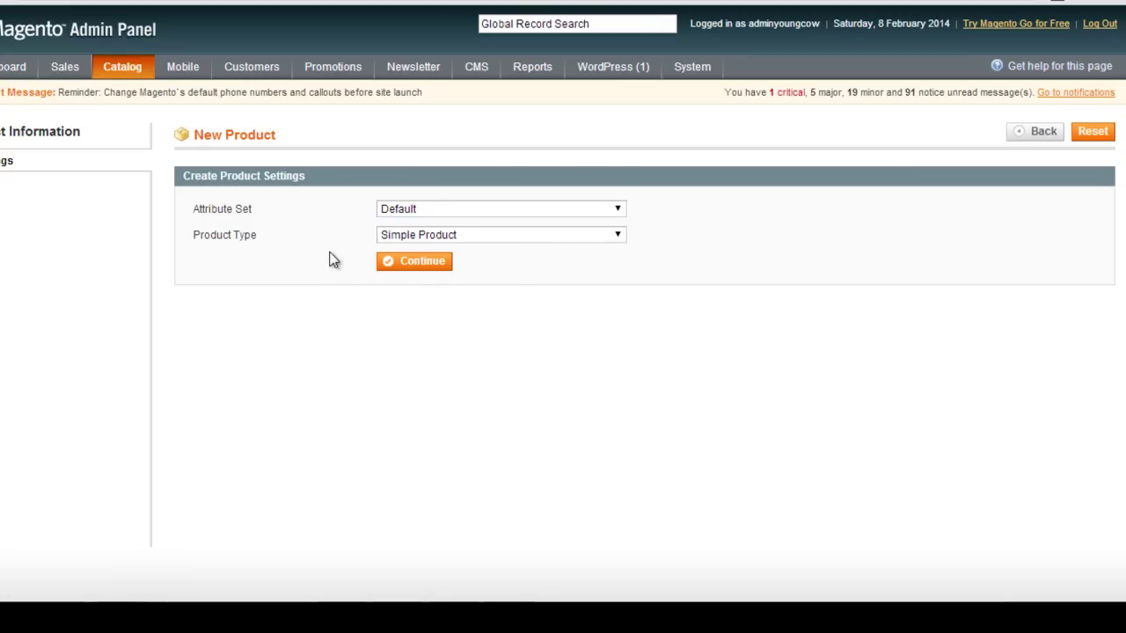
{"action": "left_click", "coordinate": [471, 235]}
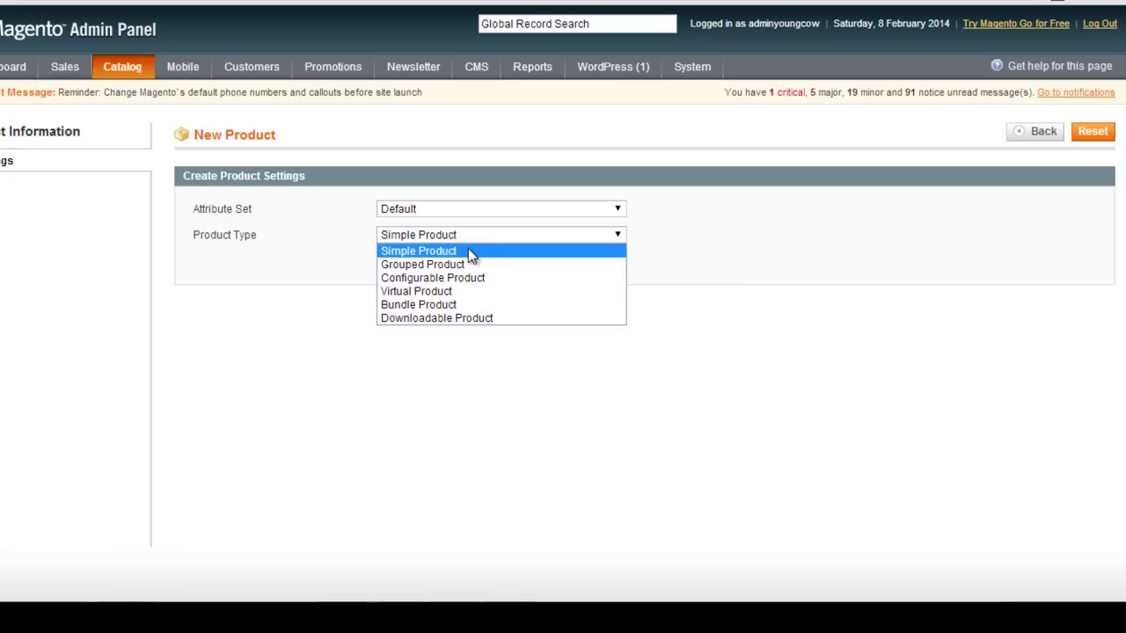
{"action": "left_click", "coordinate": [469, 251]}
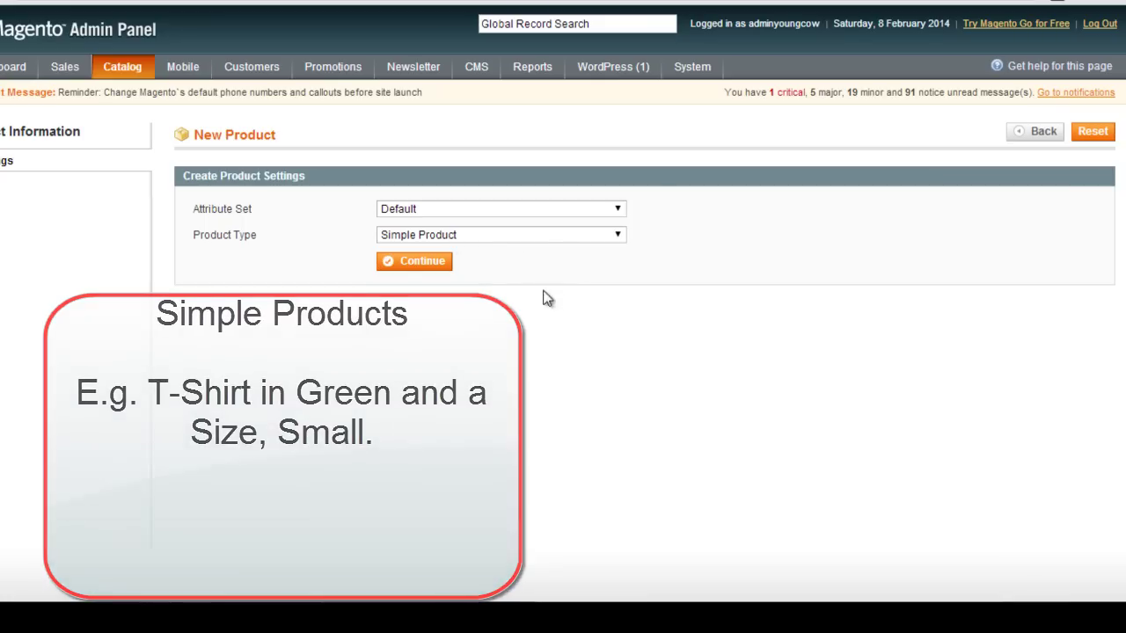
{"action": "left_click", "coordinate": [428, 266]}
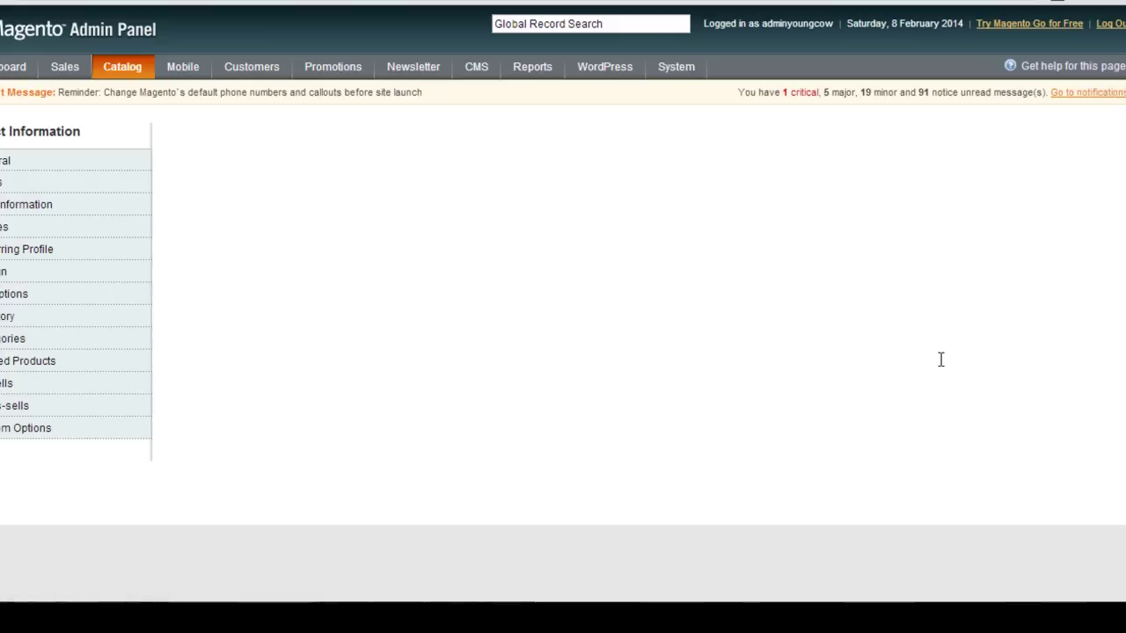
Name the new product "T Shirt Small Green".
{"action": "left_click", "coordinate": [507, 215]}
{"action": "type", "text": "TSHirt"}
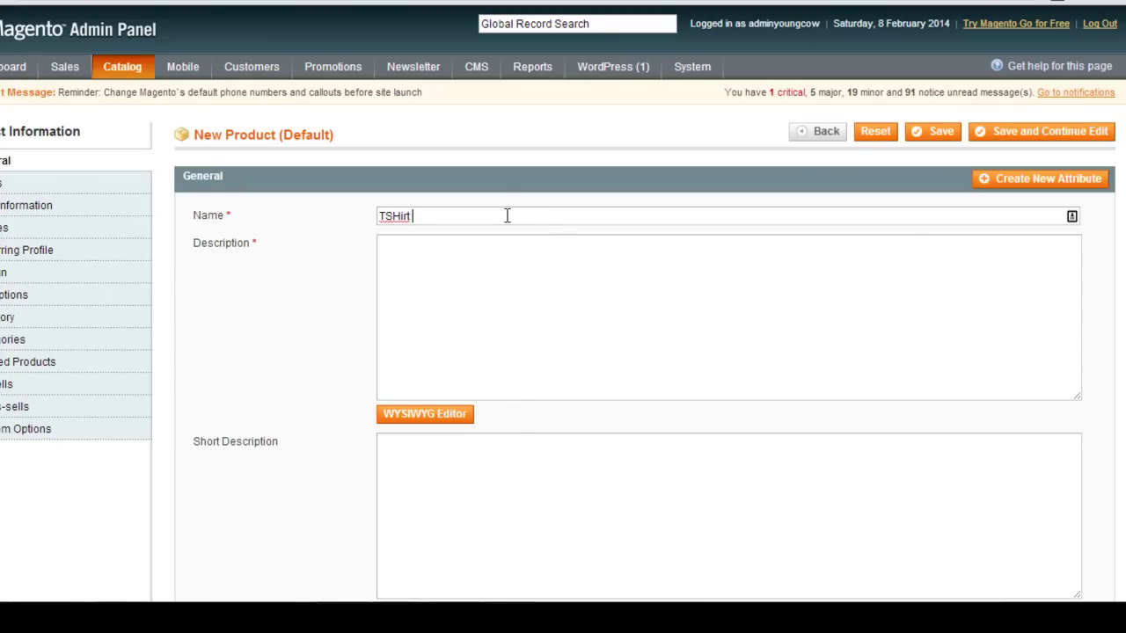
{"action": "type", "text": " SM"}
{"action": "key", "text": "BackSpace"}
{"action": "key", "text": "BackSpace"}
{"action": "key", "text": "BackSpace"}
{"action": "type", "text": "mall Green"}
{"action": "key", "text": "Delete"}
{"action": "type", "text": "h"}
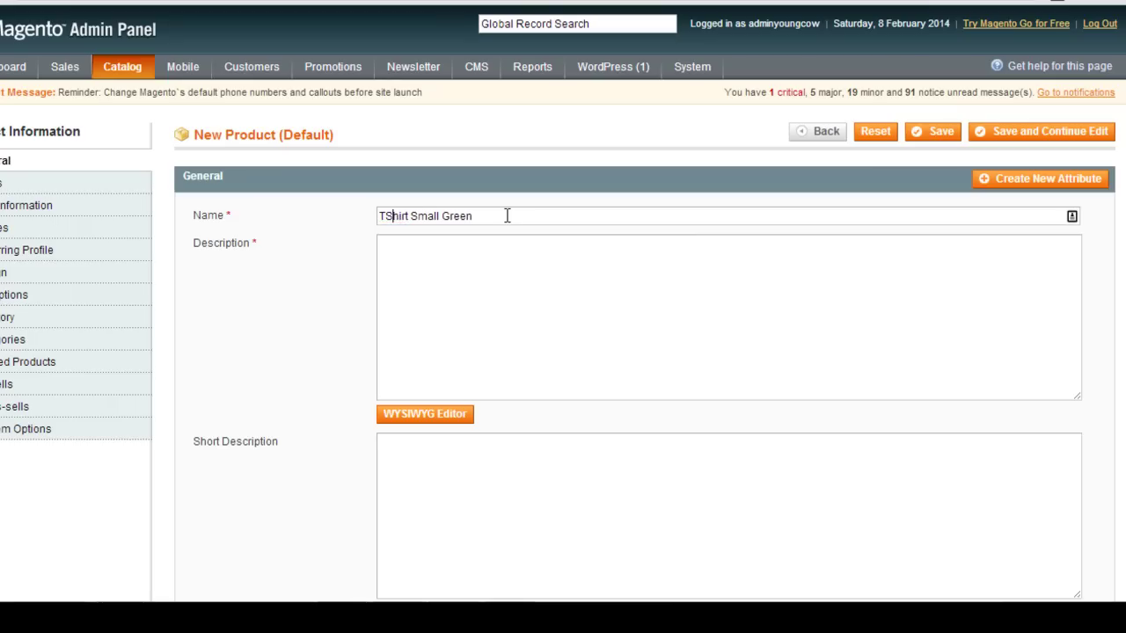
Copy the product name into the Description field.
{"action": "left_click_drag", "start_coordinate": [507, 216], "coordinate": [246, 202]}
{"action": "key", "text": "ctrl+c"}
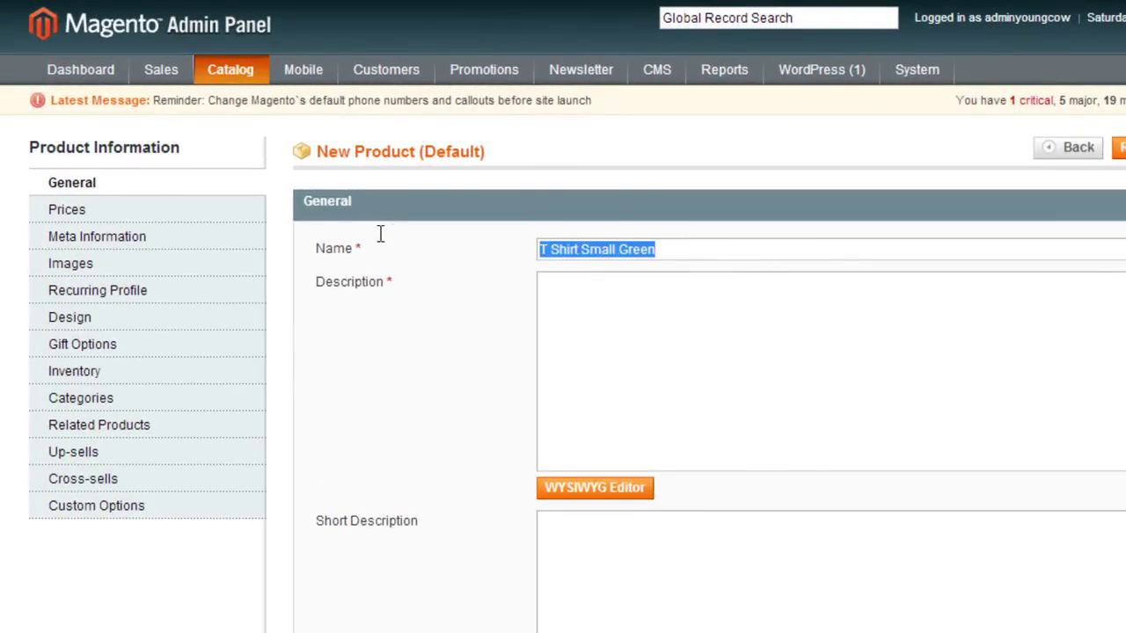
{"action": "left_click", "coordinate": [836, 415]}
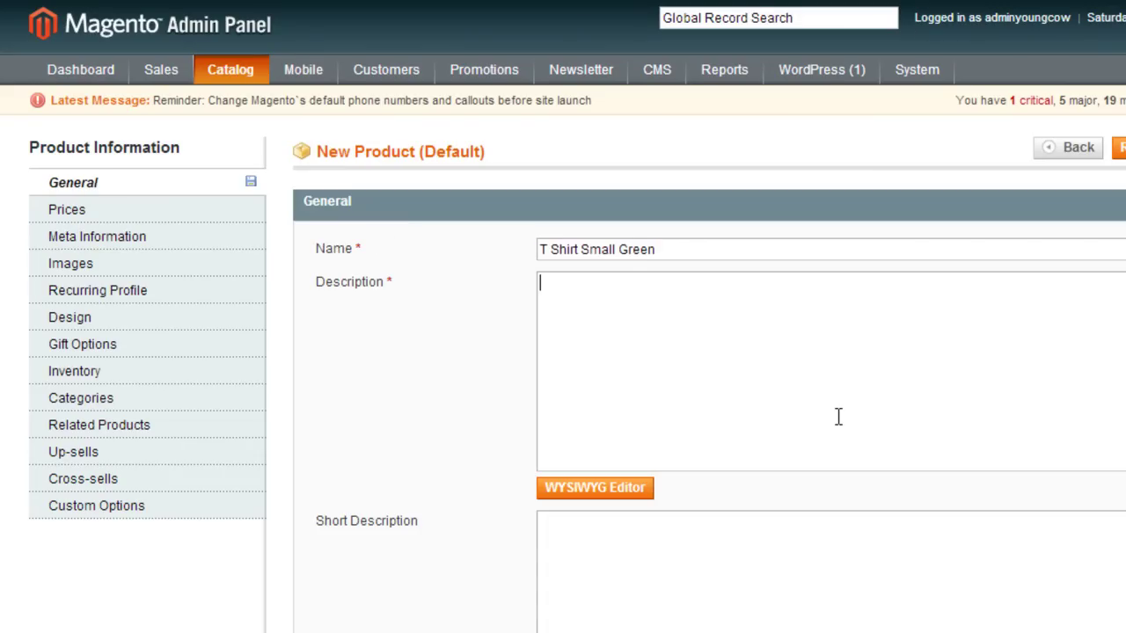
{"action": "key", "text": "ctrl+v"}
{"action": "scroll", "coordinate": [563, 352], "scroll_direction": "down", "scroll_amount": 3}
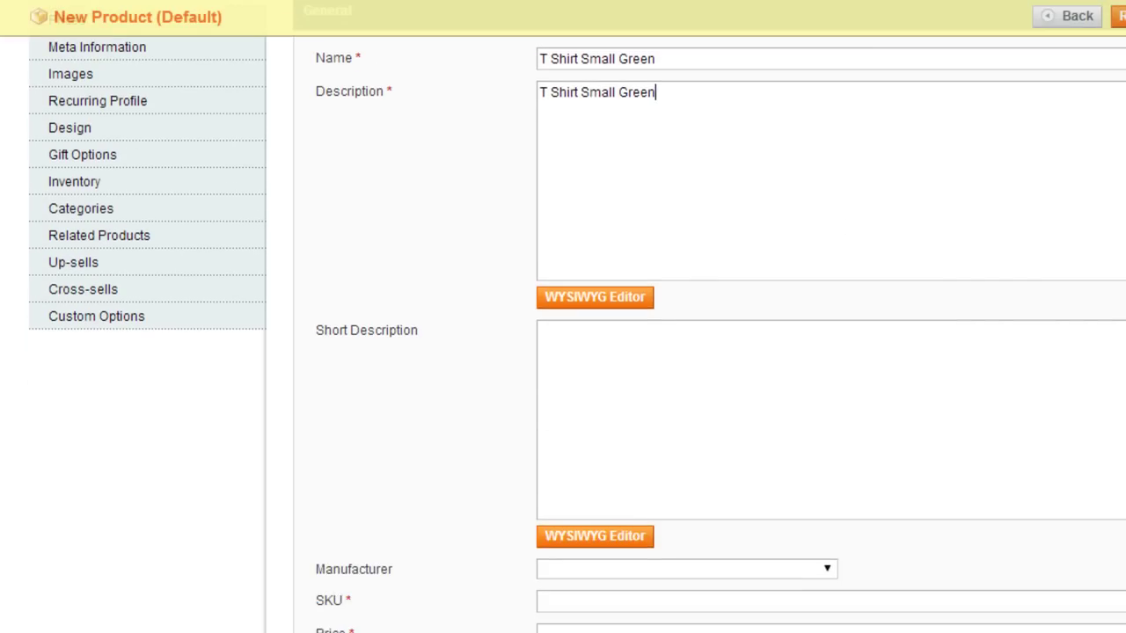
Replace the whole product description with placeholder text beginning "Lorem ipsum dolor sit amet, consectetur adipiscing elit".
{"action": "key", "text": "ctrl+a"}
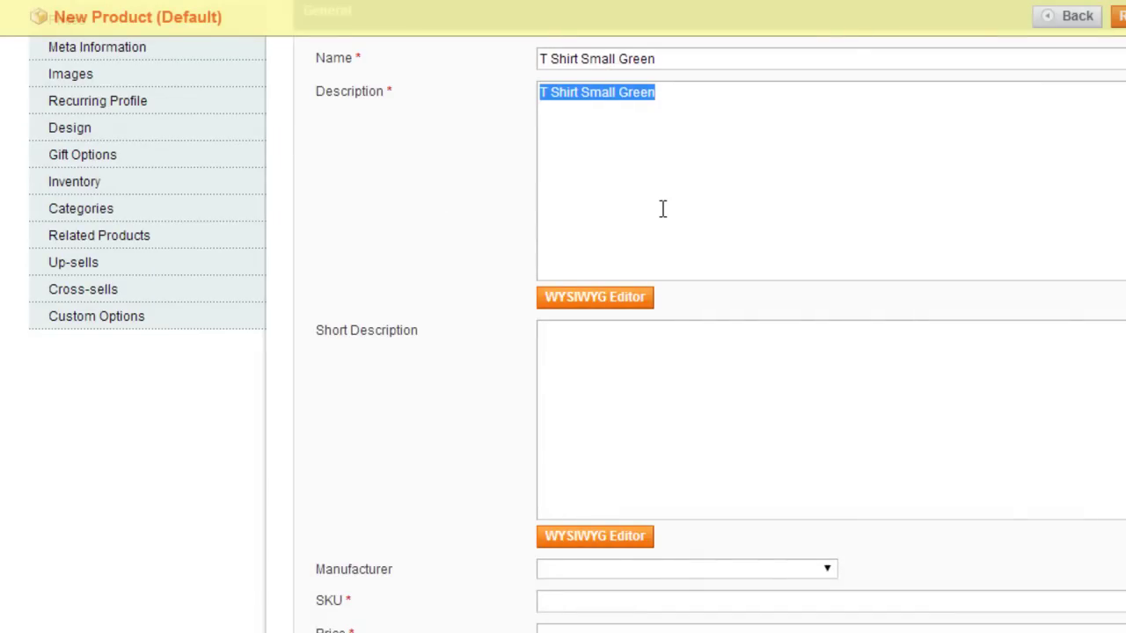
{"action": "type", "text": "Lorem ipsum dolor sit amet, consectetur adipiscing elit. Praesent id aliquam erat. Nulla facilisi. In malesuada est urna, quis tincidunt ante euismod ac. Quisque viverra enim arcu. In id ligula magna. Proin interdum id diam et consectetur. Vivamus id fermentum velit. Maecenas sit amet bibendum velit. Nam in turpis euismod, fermentum velit et,"}
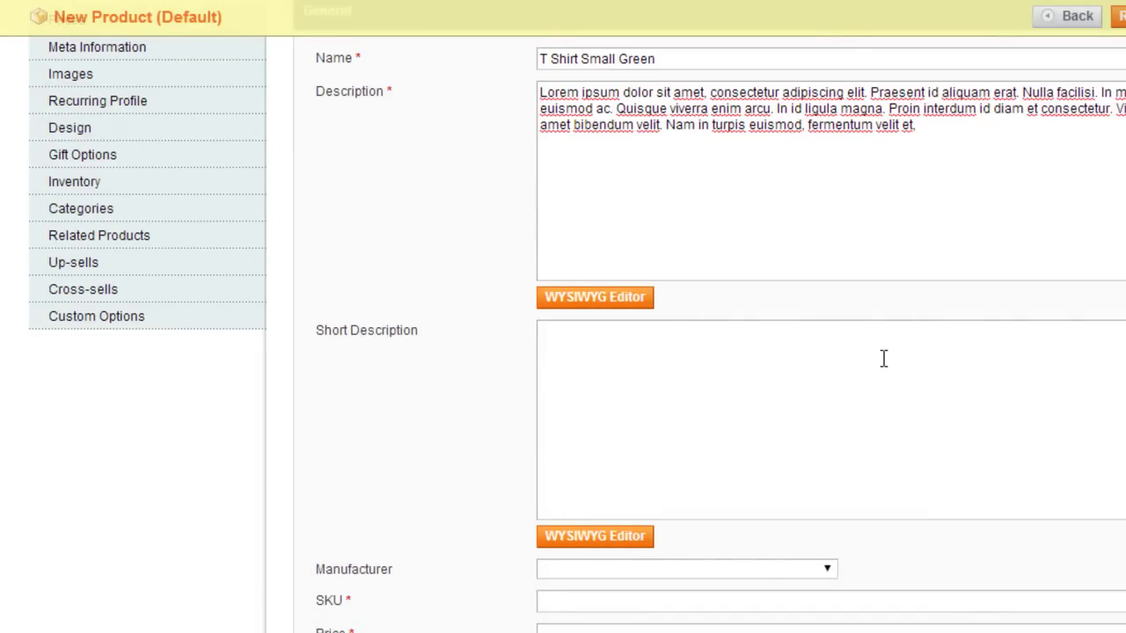
{"action": "scroll", "coordinate": [1098, 397], "scroll_direction": "up", "scroll_amount": 2}
{"action": "left_click", "coordinate": [979, 410]}
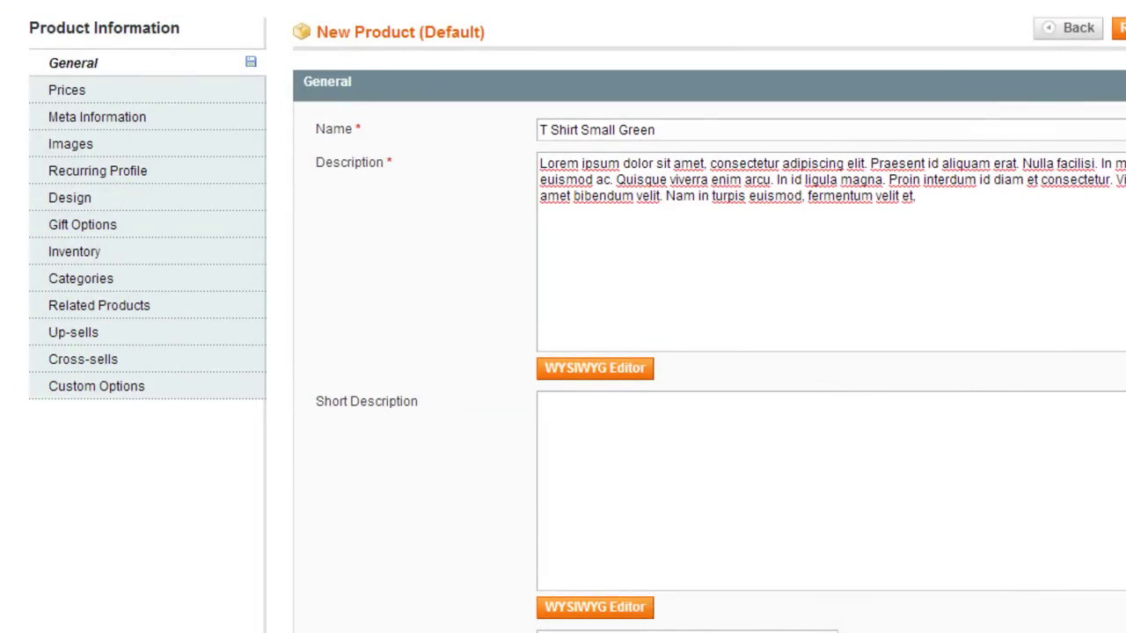
Set the product's SKU to TSHGREENSMALL and its price to 10.00 GBP.
{"action": "scroll", "coordinate": [693, 361], "scroll_direction": "down", "scroll_amount": 4}
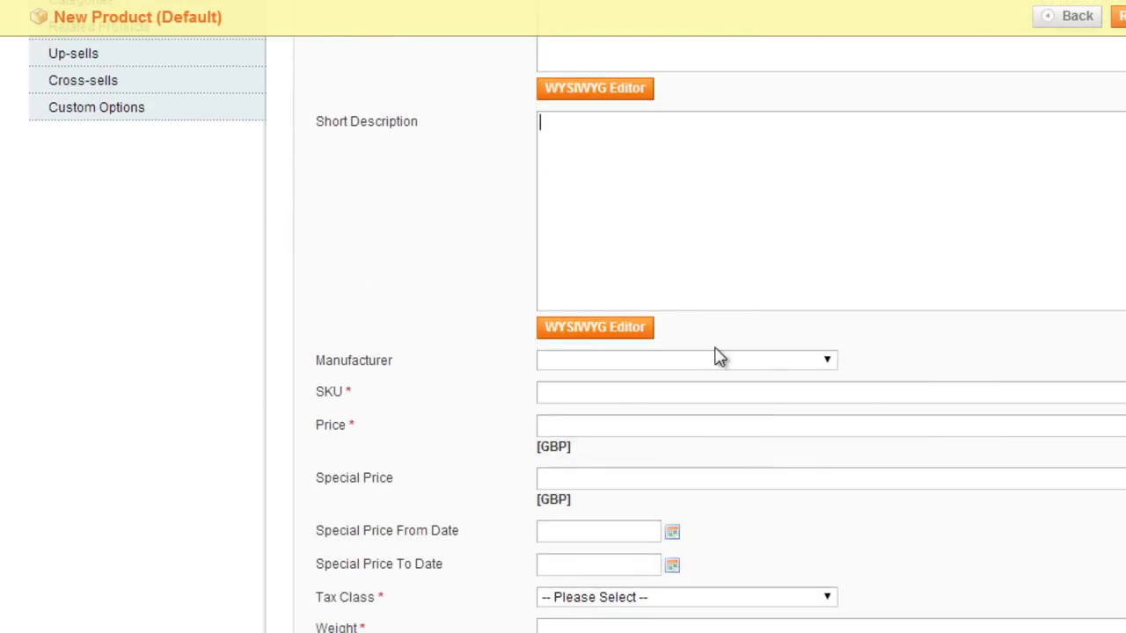
{"action": "left_click", "coordinate": [610, 389]}
{"action": "type", "text": "TSHGREE"}
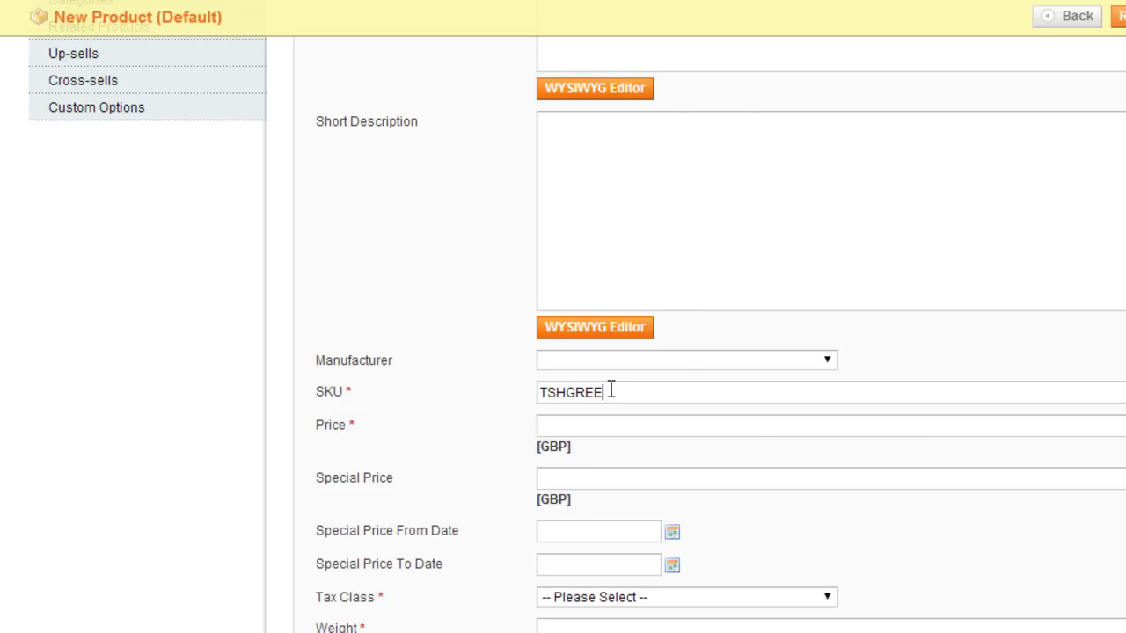
{"action": "type", "text": "N1"}
{"action": "key", "text": "BackSpace"}
{"action": "type", "text": "SMALL"}
{"action": "left_click", "coordinate": [582, 424]}
{"action": "type", "text": "10.00"}
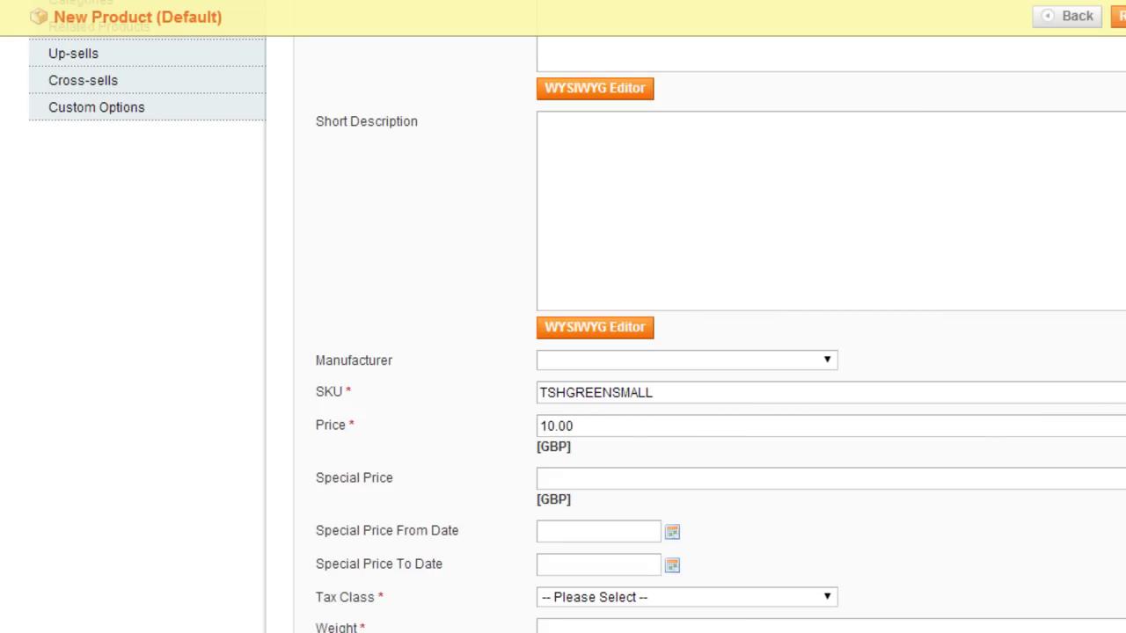
Set the product's tax class to Taxable Goods and its weight to 0.5.
{"action": "scroll", "coordinate": [704, 352], "scroll_direction": "down", "scroll_amount": 3}
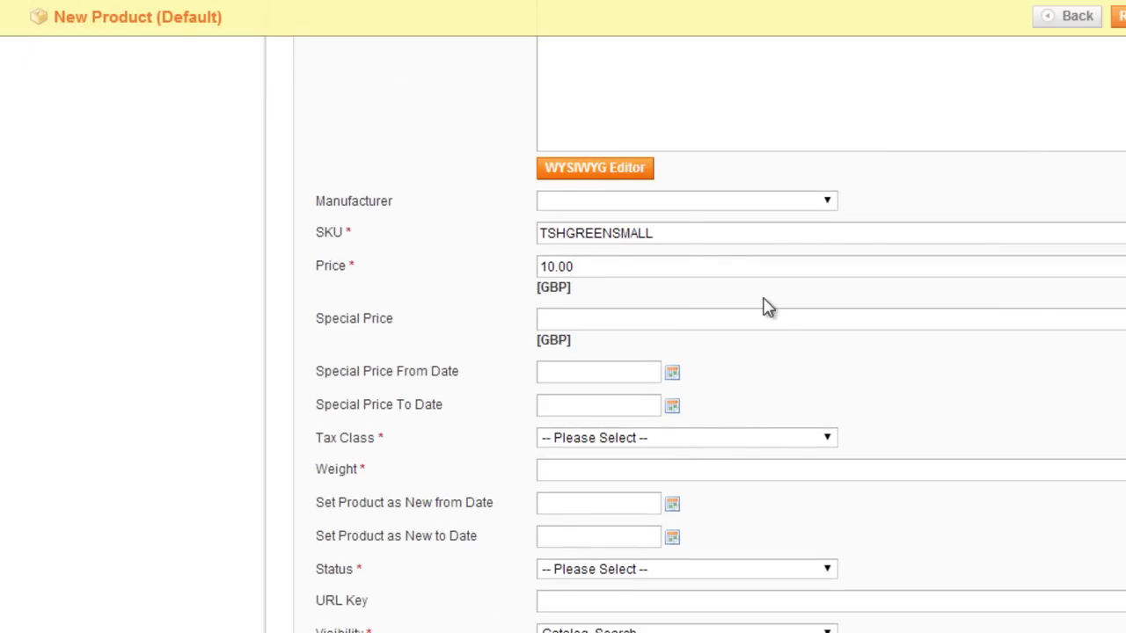
{"action": "left_click", "coordinate": [713, 440]}
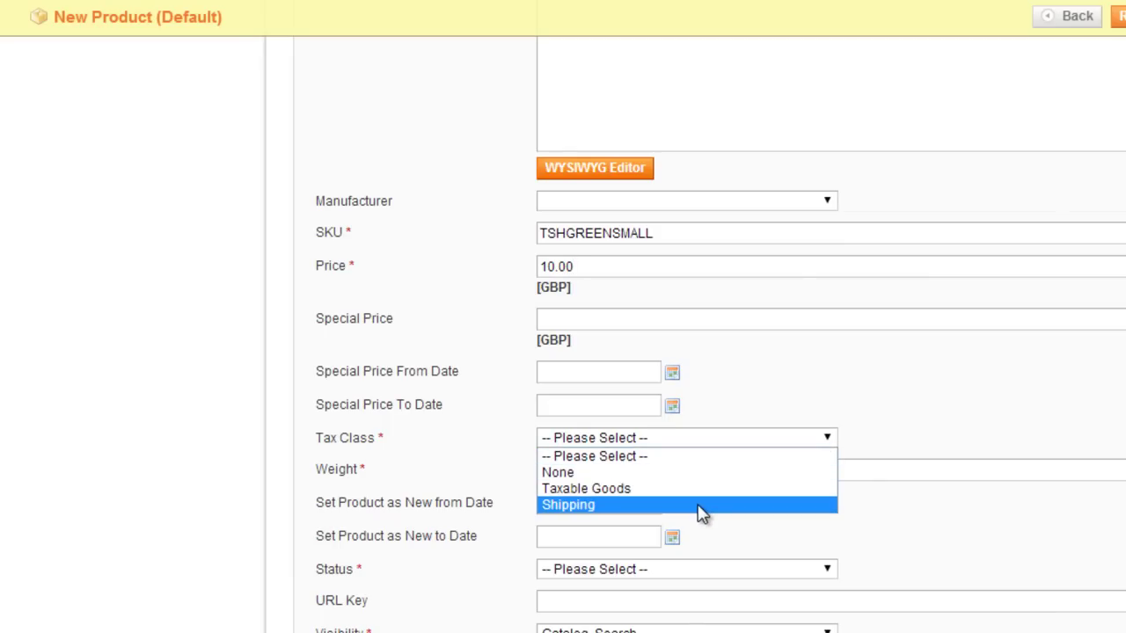
{"action": "left_click", "coordinate": [651, 489]}
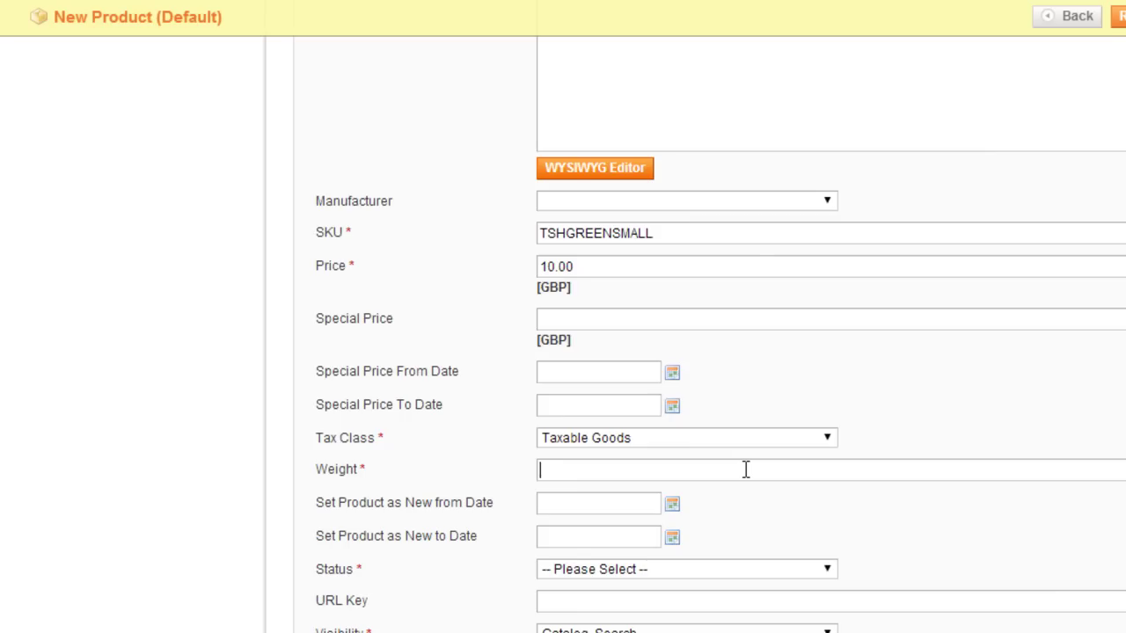
{"action": "type", "text": "0.5"}
Set the product's status to Enabled.
{"action": "scroll", "coordinate": [750, 495], "scroll_direction": "down", "scroll_amount": 2}
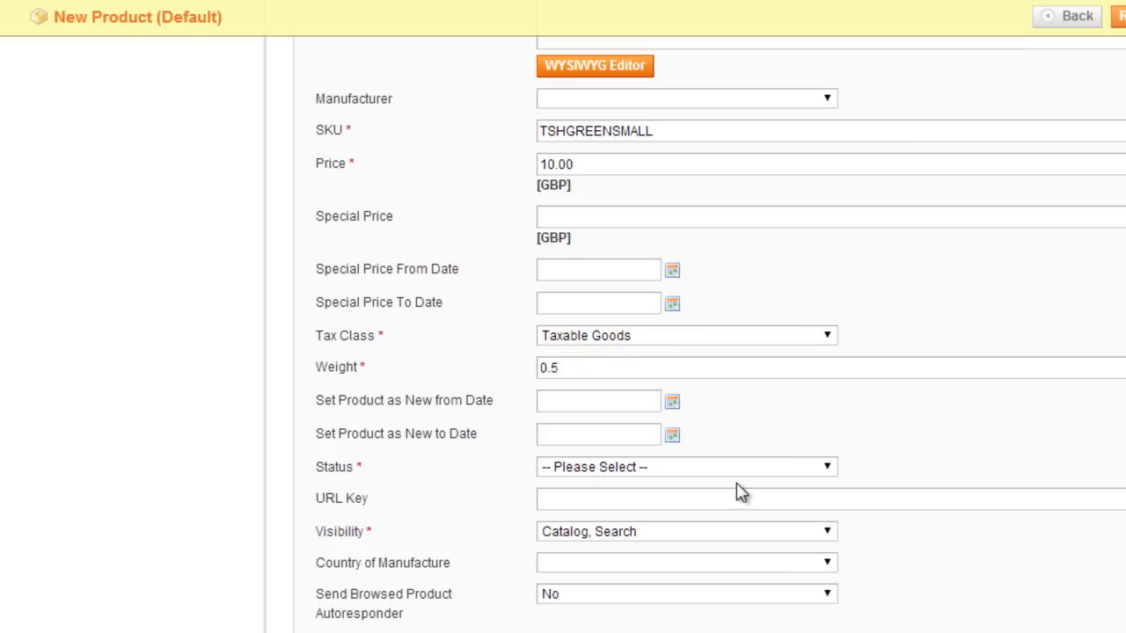
{"action": "left_click", "coordinate": [630, 467]}
{"action": "left_click", "coordinate": [635, 500]}
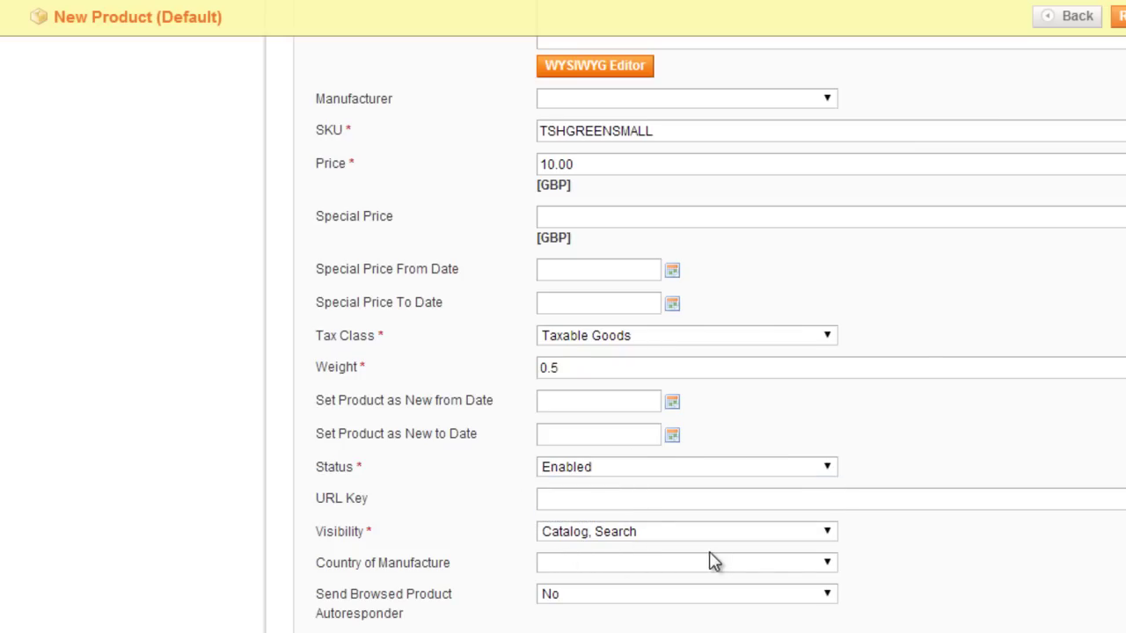
Review the product's general fields and view its Prices and Meta Information sections.
{"action": "scroll", "coordinate": [563, 352], "scroll_direction": "up", "scroll_amount": 4}
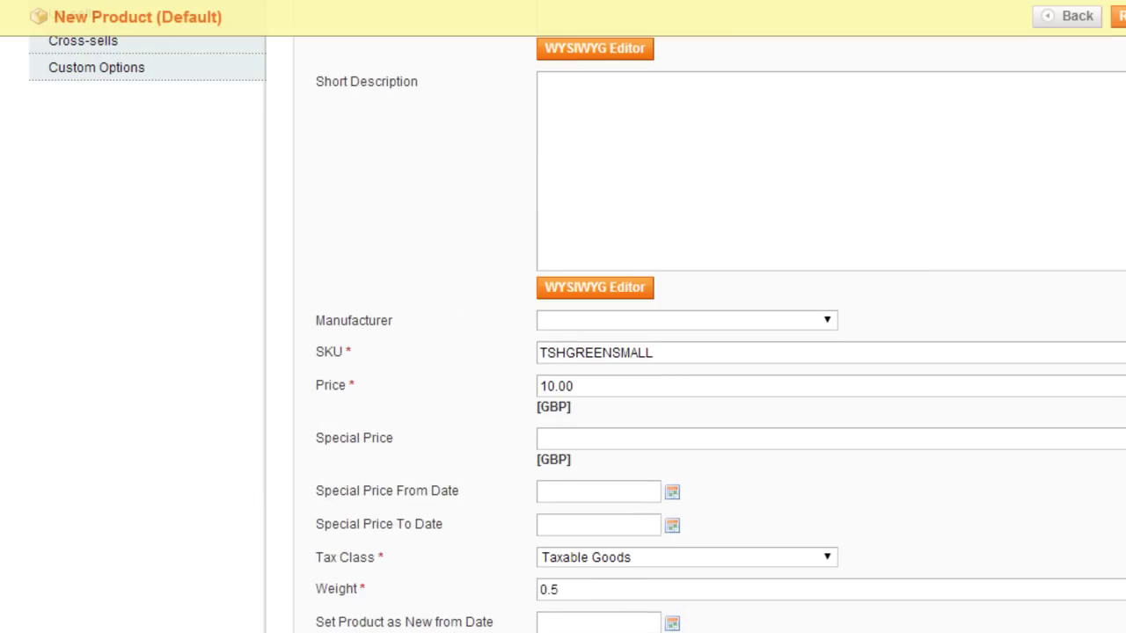
{"action": "scroll", "coordinate": [499, 229], "scroll_direction": "up", "scroll_amount": 5}
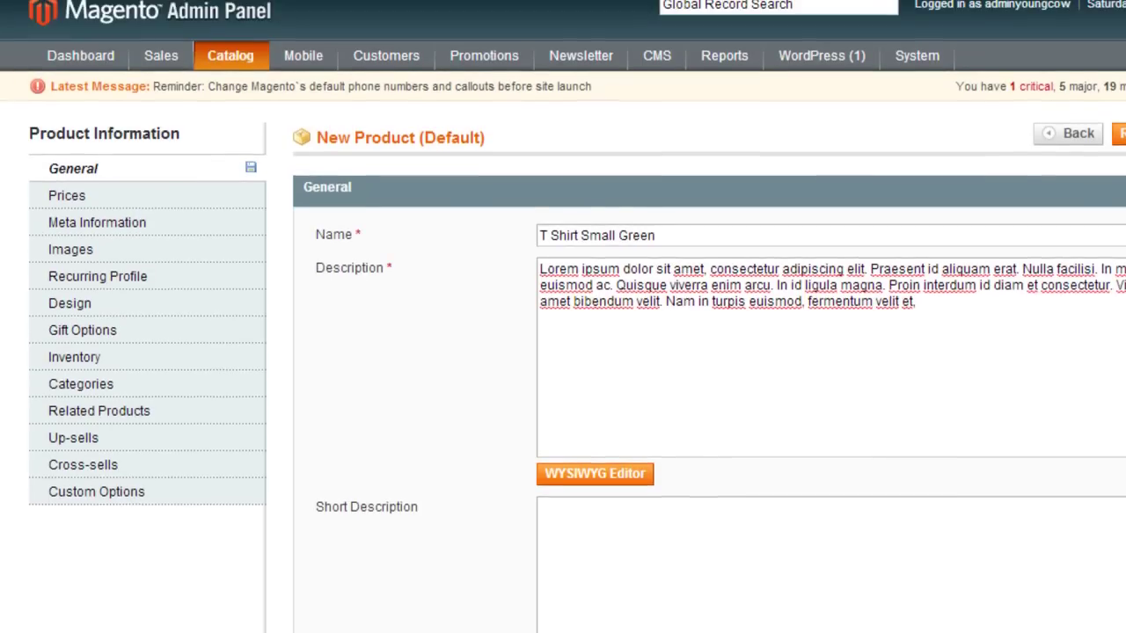
{"action": "scroll", "coordinate": [499, 229], "scroll_direction": "down", "scroll_amount": 2}
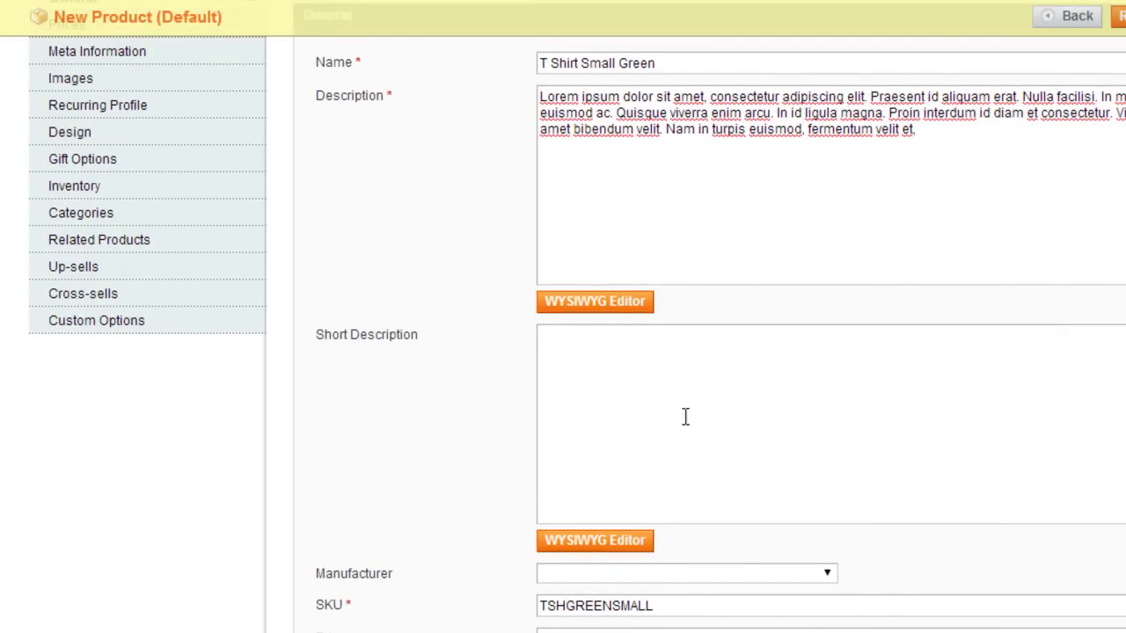
{"action": "scroll", "coordinate": [563, 352], "scroll_direction": "down", "scroll_amount": 8}
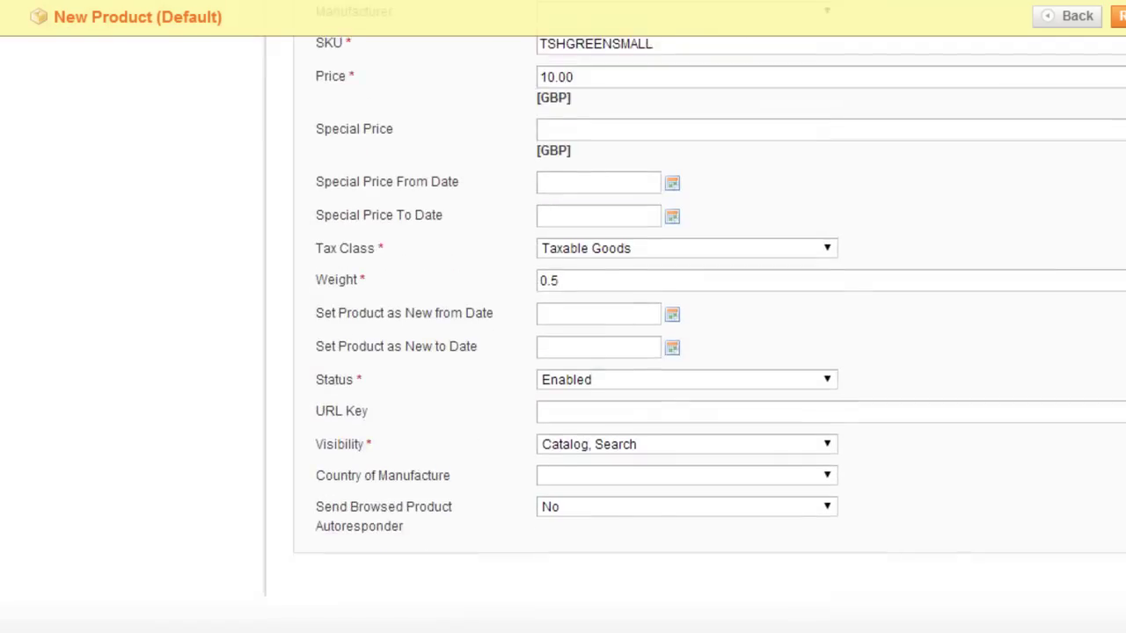
{"action": "scroll", "coordinate": [532, 266], "scroll_direction": "up", "scroll_amount": 10}
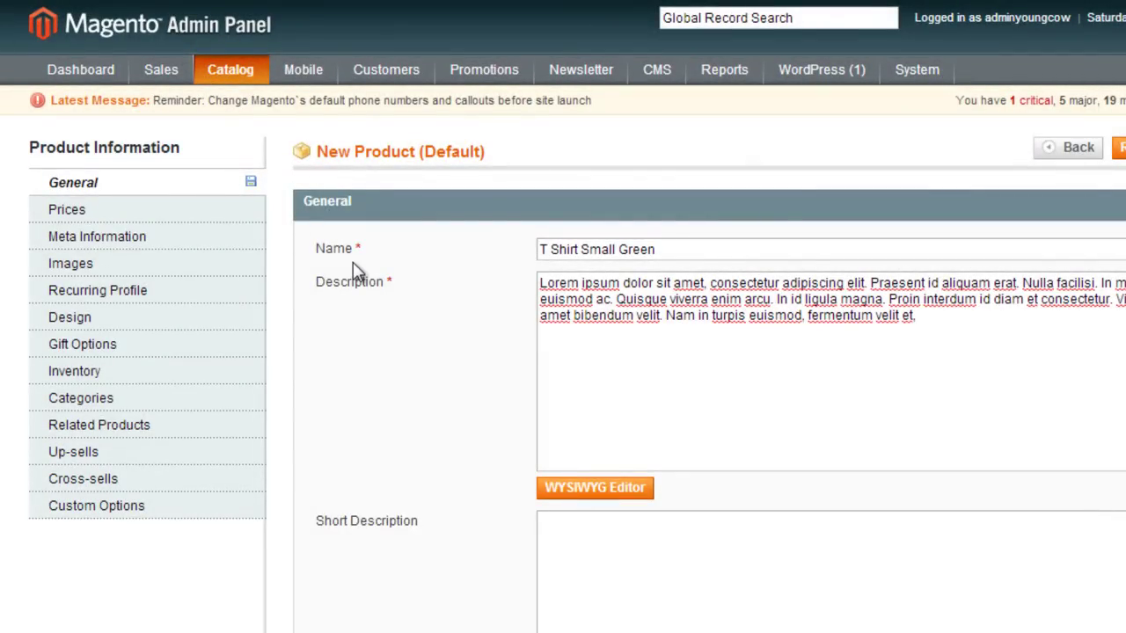
{"action": "left_click", "coordinate": [220, 212]}
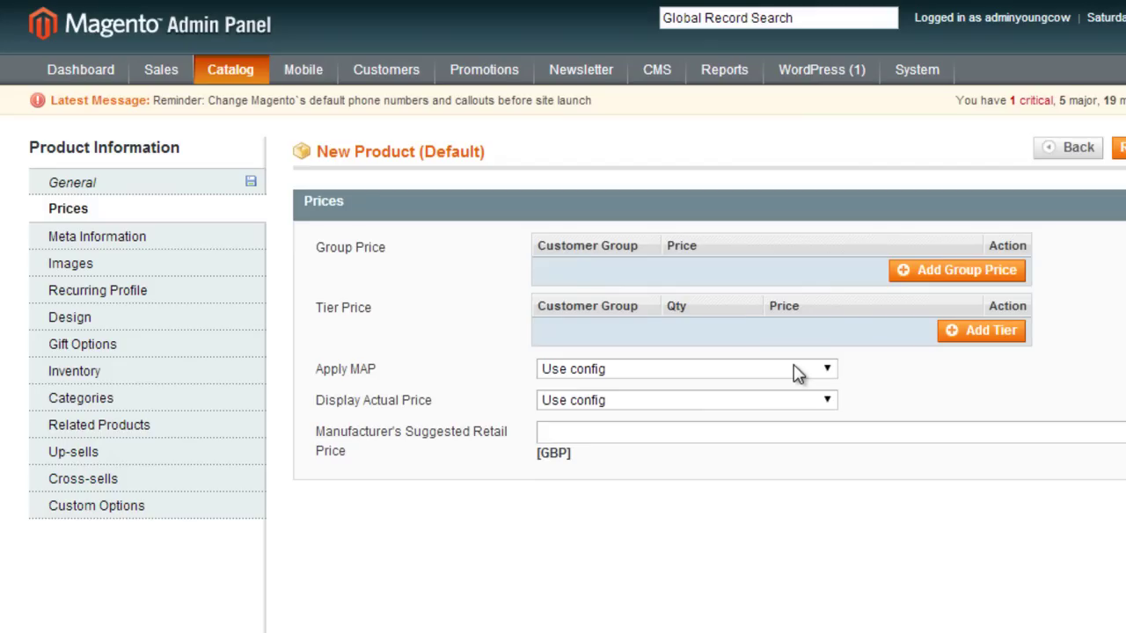
{"action": "left_click", "coordinate": [227, 244]}
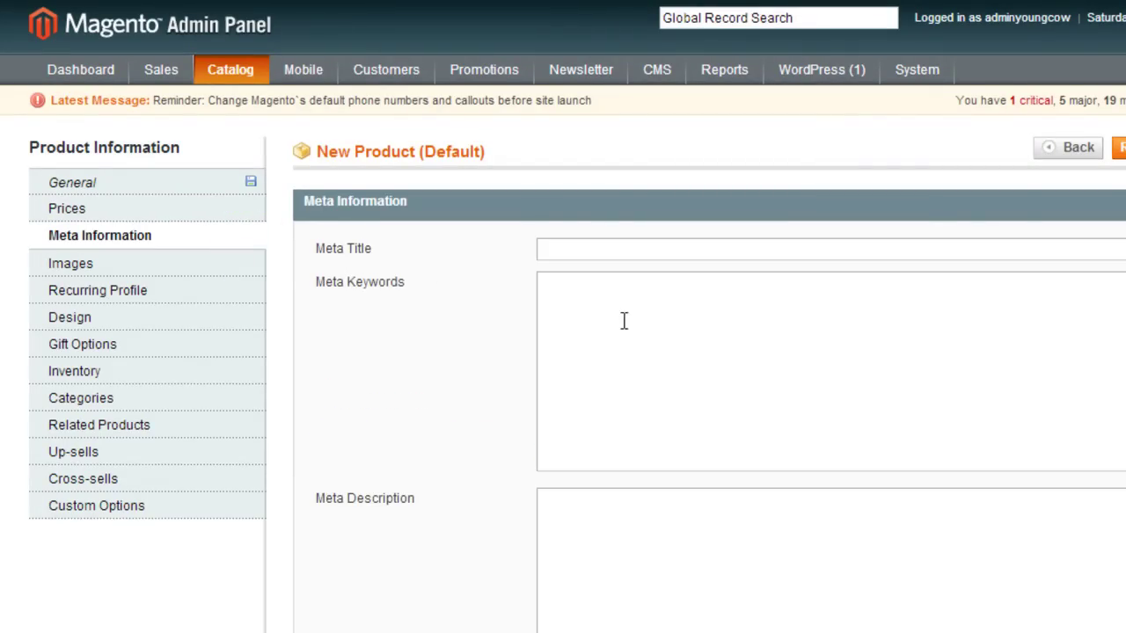
Upload youngcow-icon-favicon.jpg and yc-logo-header-web.jpg as product images, and remove the yc-logo-header-web.jpg entry from the upload list.
{"action": "left_click", "coordinate": [711, 252]}
{"action": "left_click", "coordinate": [715, 309]}
{"action": "left_click", "coordinate": [116, 269]}
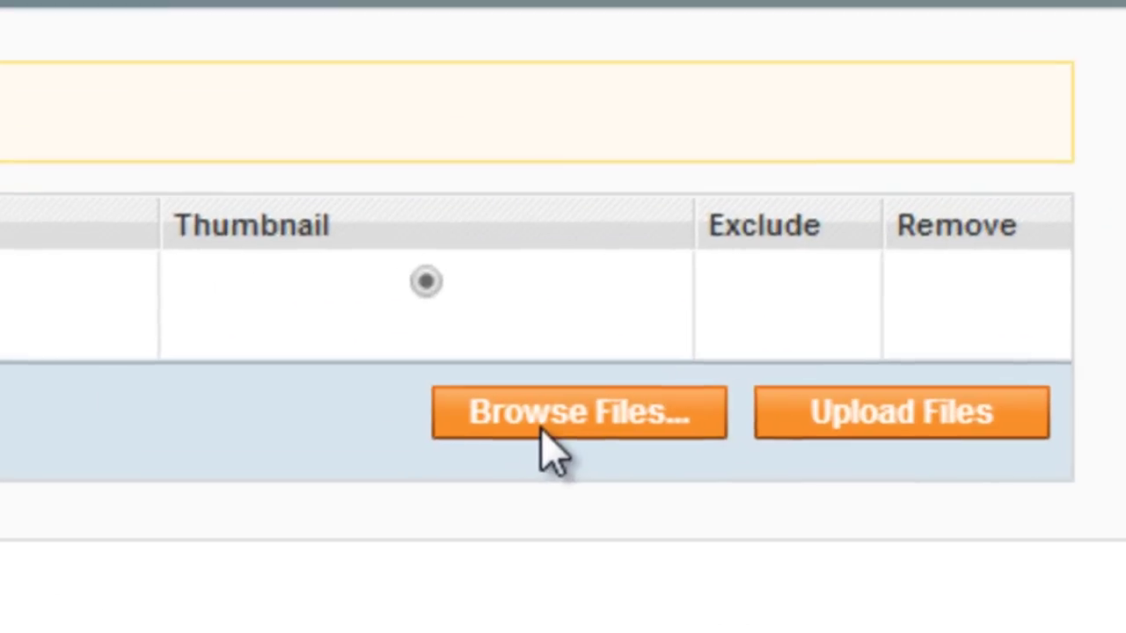
{"action": "left_click", "coordinate": [954, 324]}
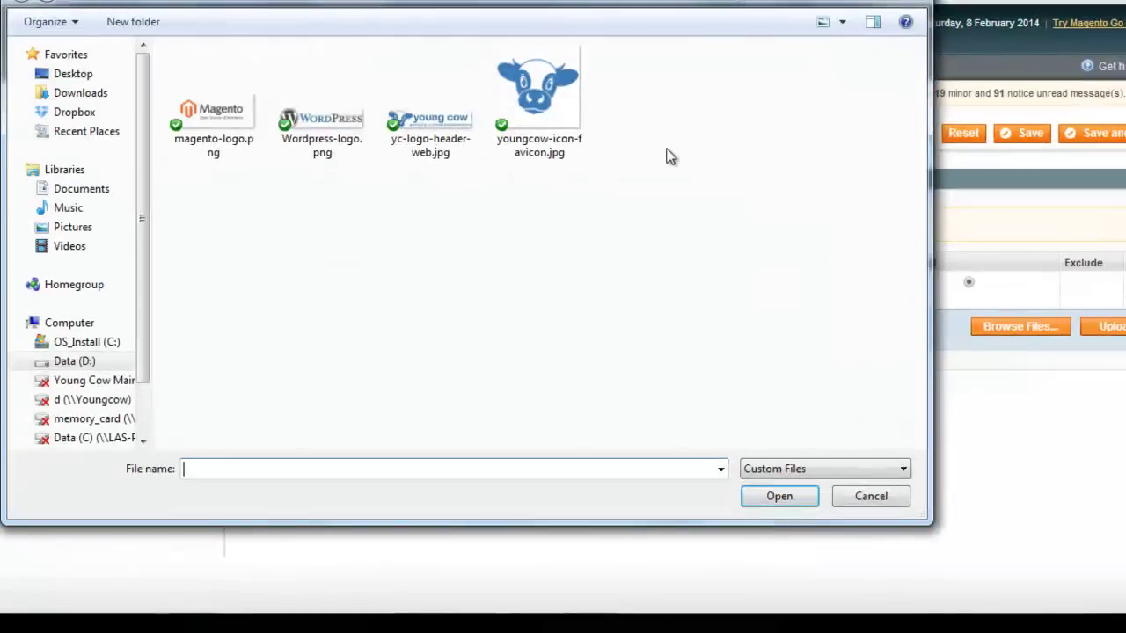
{"action": "left_click", "coordinate": [353, 105]}
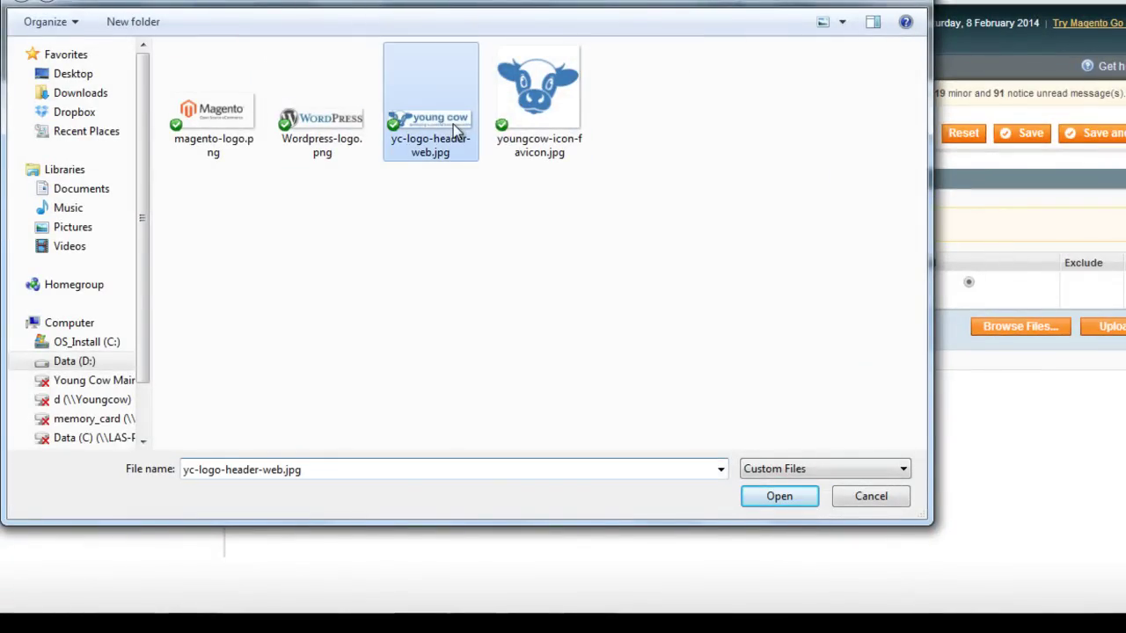
{"action": "left_click", "coordinate": [532, 115], "text": "ctrl"}
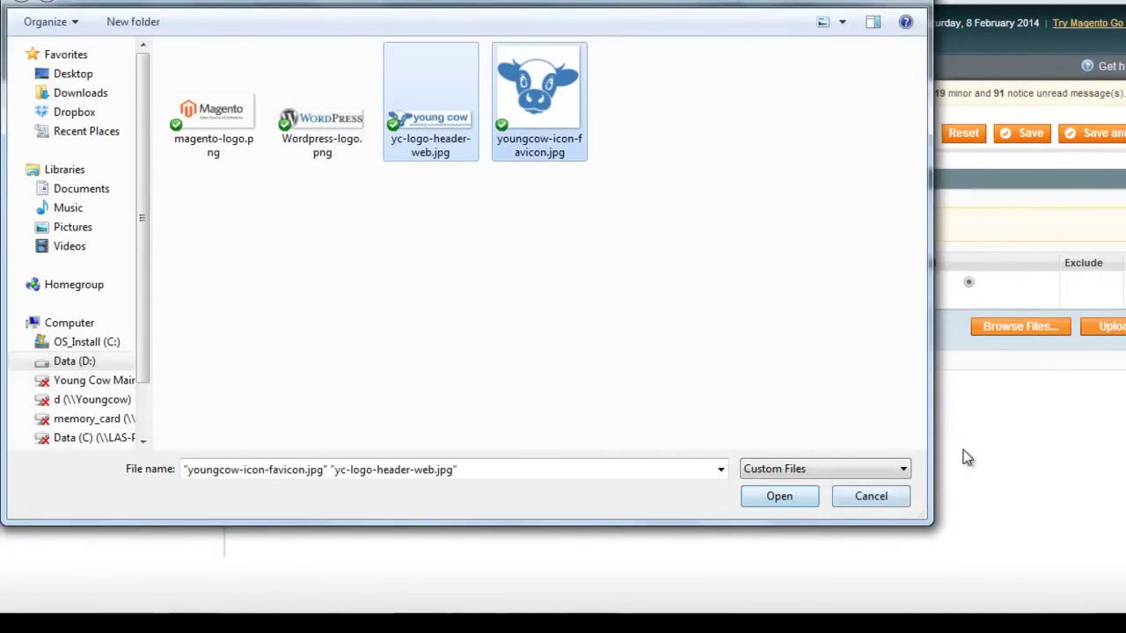
{"action": "left_click", "coordinate": [769, 500]}
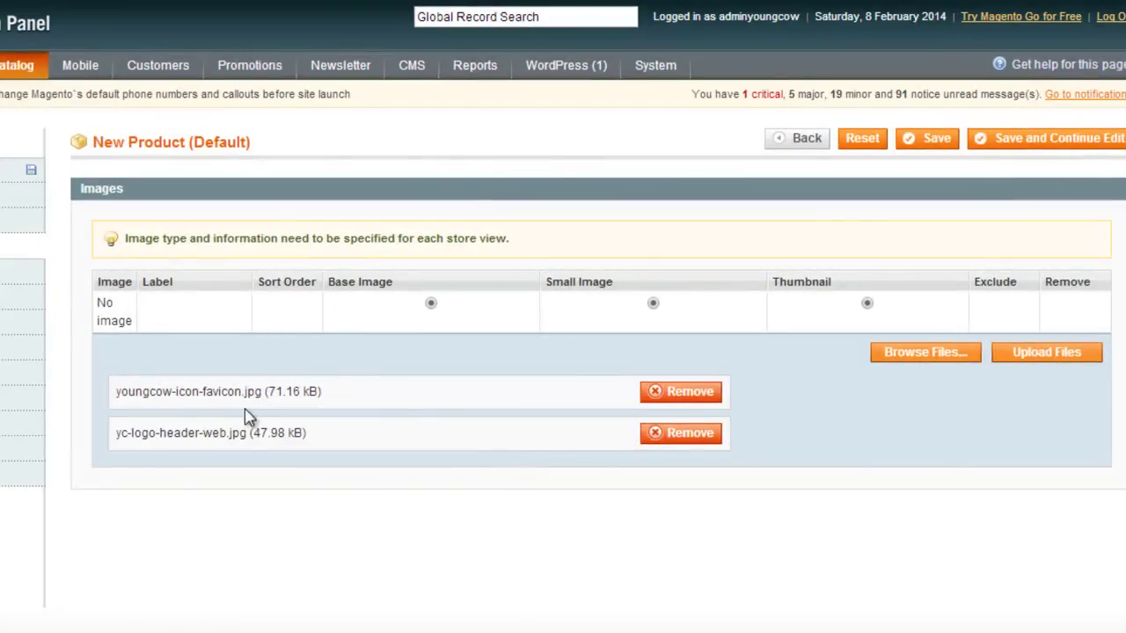
{"action": "left_click", "coordinate": [1025, 363]}
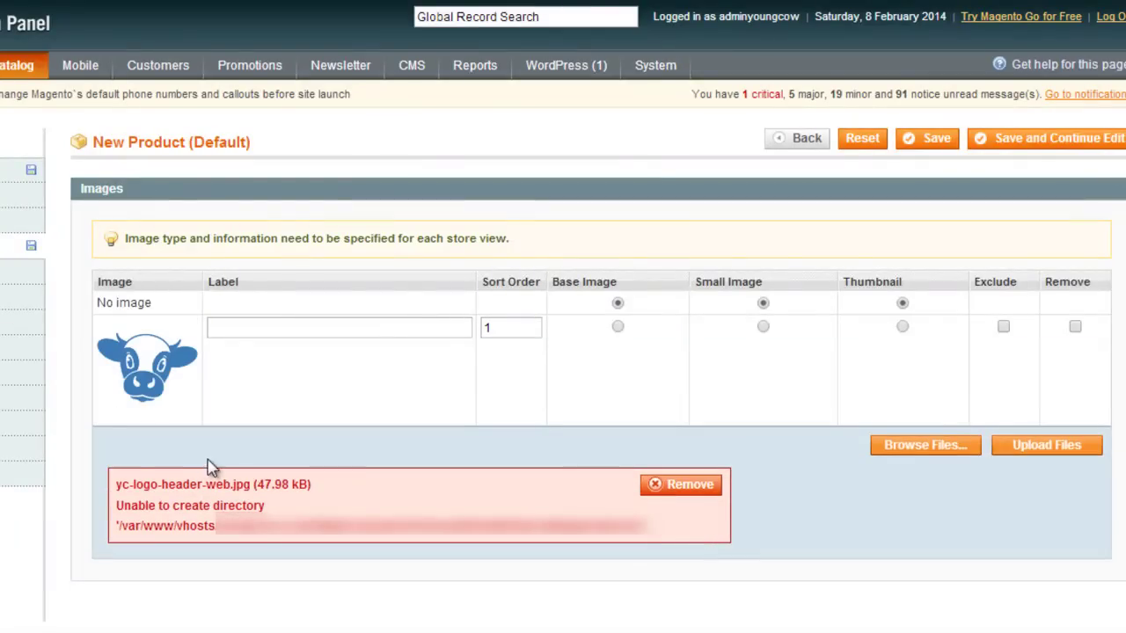
{"action": "left_click", "coordinate": [689, 492]}
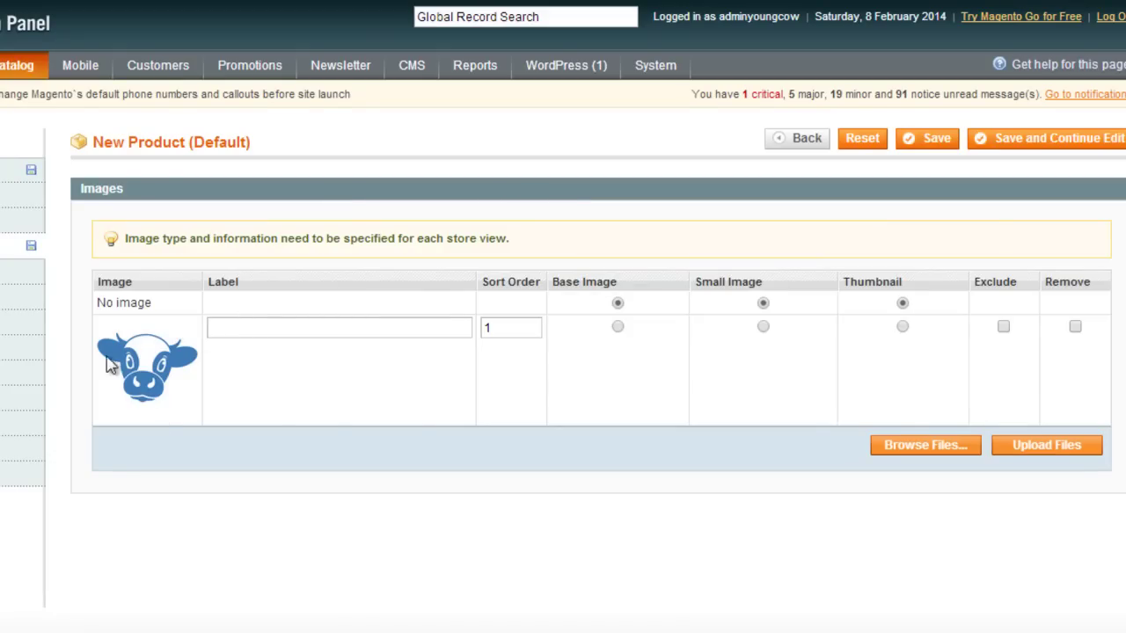
Label the cow image "T Shirt Green Small" and make it the product's base image, small image and thumbnail.
{"action": "left_click", "coordinate": [294, 328]}
{"action": "type", "text": "T Shirt Green Small"}
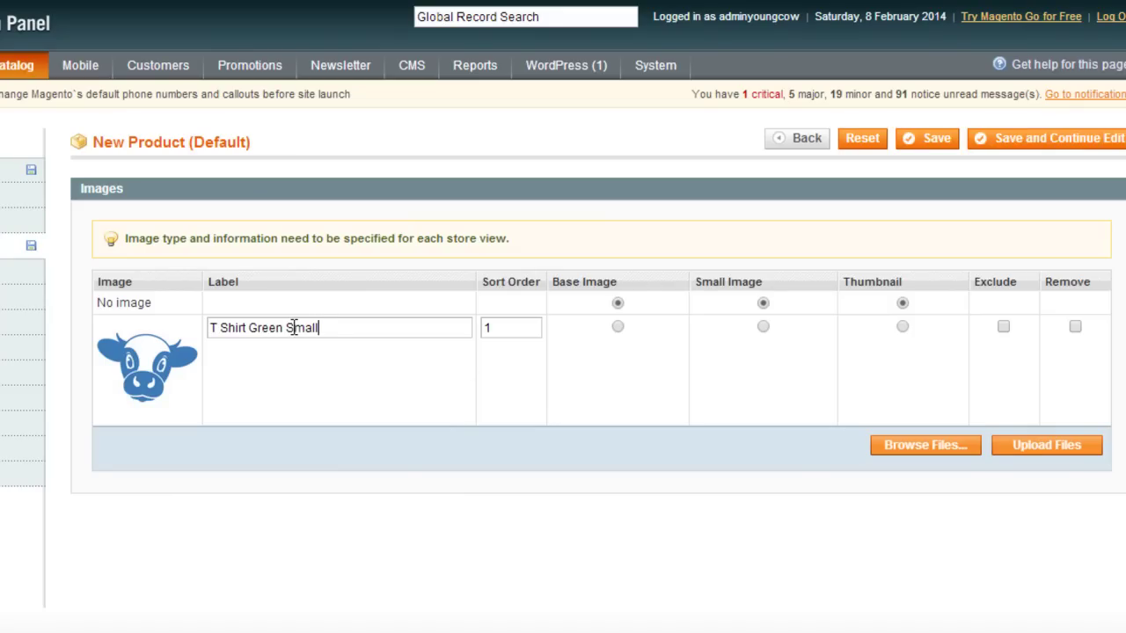
{"action": "left_click", "coordinate": [617, 329]}
{"action": "left_click", "coordinate": [763, 328]}
{"action": "left_click", "coordinate": [902, 327]}
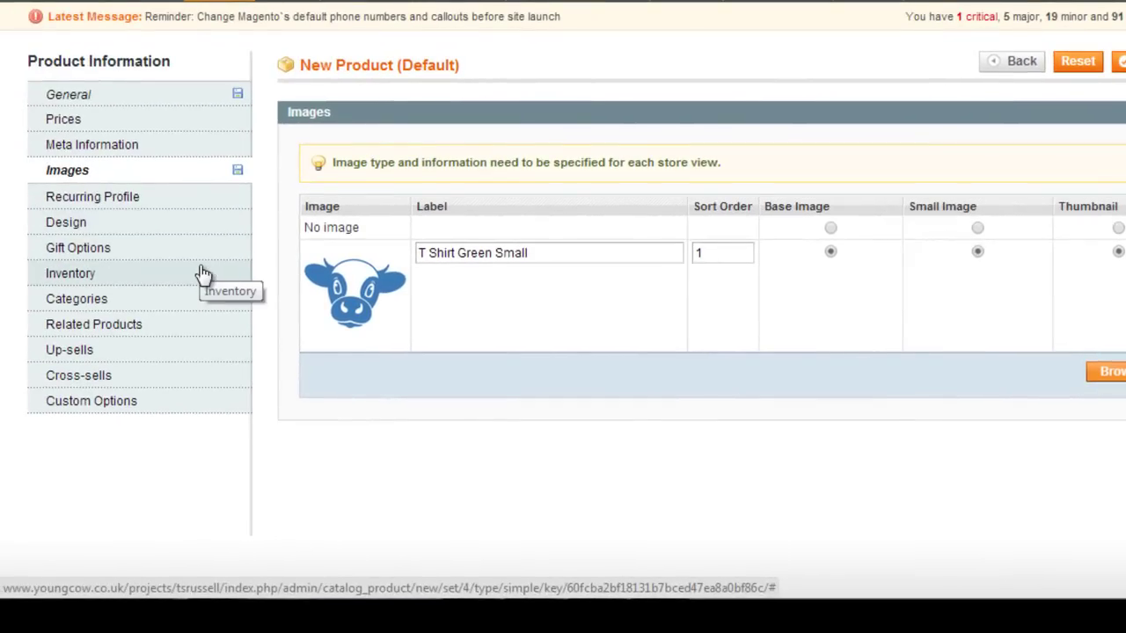
Set the product's inventory quantity to 2 and its stock availability to In Stock.
{"action": "left_click", "coordinate": [200, 277]}
{"action": "left_click", "coordinate": [564, 205]}
{"action": "double_click", "coordinate": [564, 204]}
{"action": "type", "text": "2"}
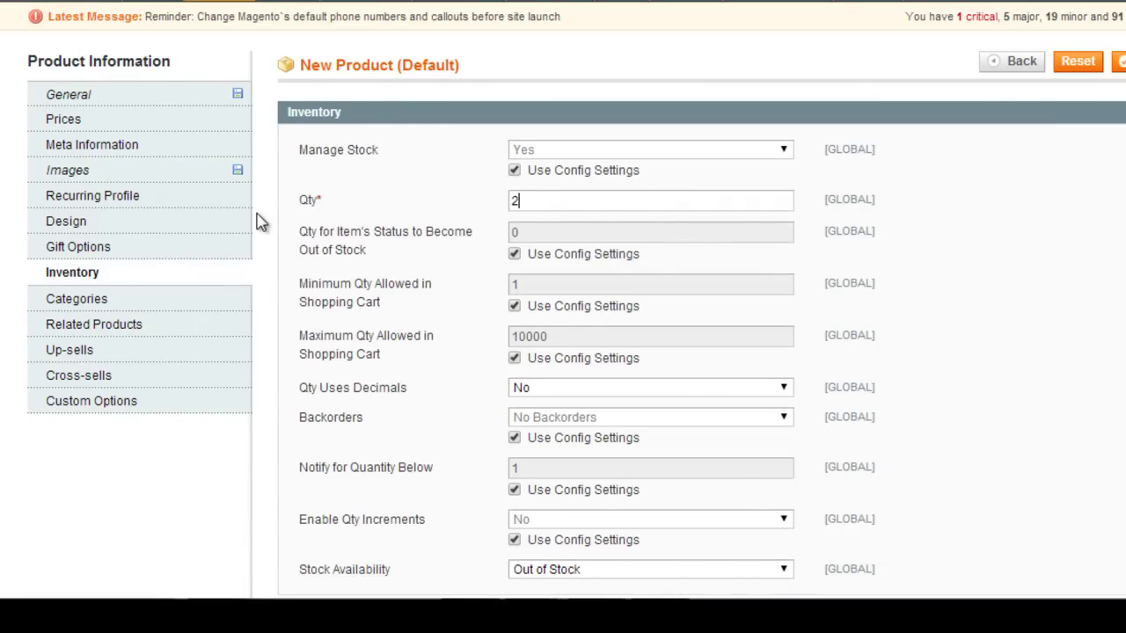
{"action": "left_click", "coordinate": [1068, 276]}
{"action": "scroll", "coordinate": [1068, 276], "scroll_direction": "down", "scroll_amount": 1}
{"action": "left_click", "coordinate": [686, 528]}
{"action": "left_click", "coordinate": [676, 548]}
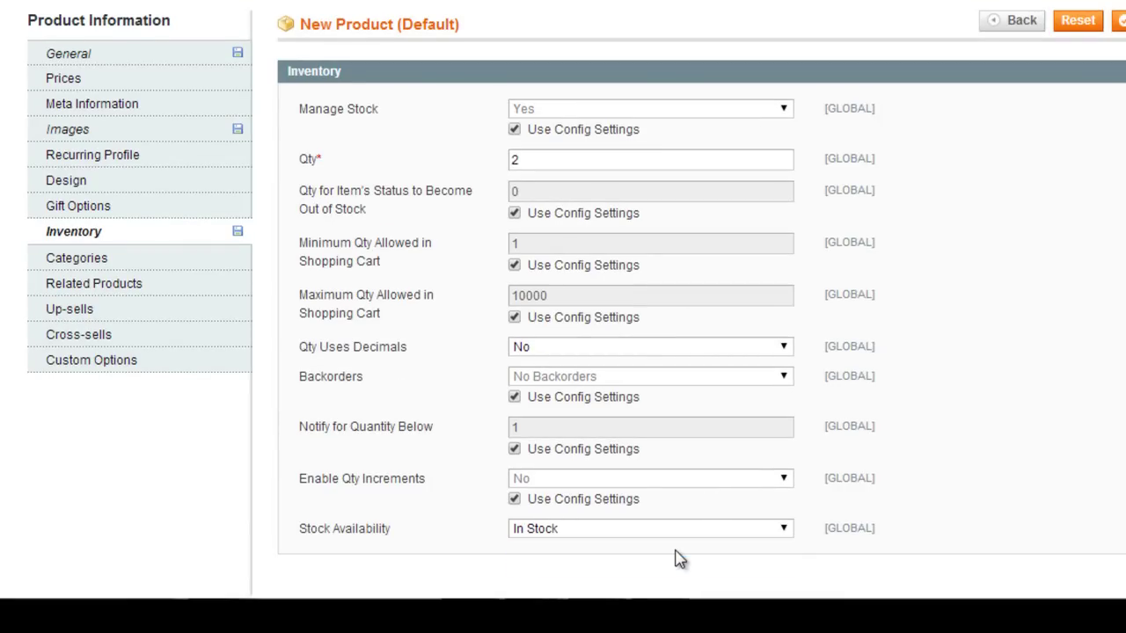
Assign the product to Test Products Category, expand the Commercials subcategories, and save the product while continuing to edit.
{"action": "scroll", "coordinate": [266, 513], "scroll_direction": "up", "scroll_amount": 1}
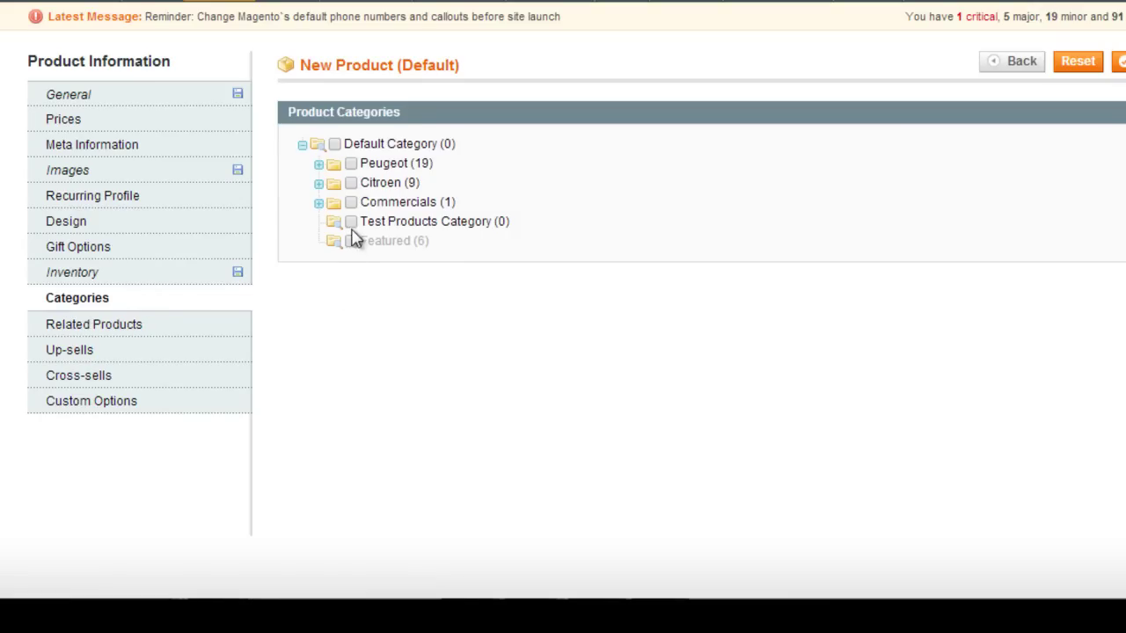
{"action": "left_click", "coordinate": [351, 223]}
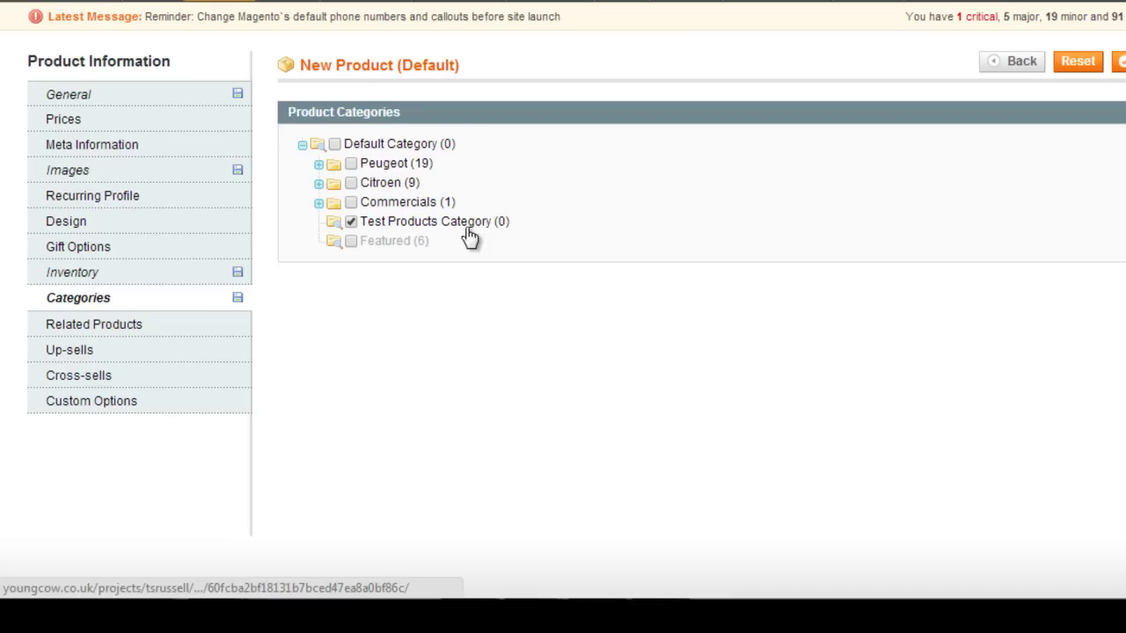
{"action": "left_click", "coordinate": [319, 203]}
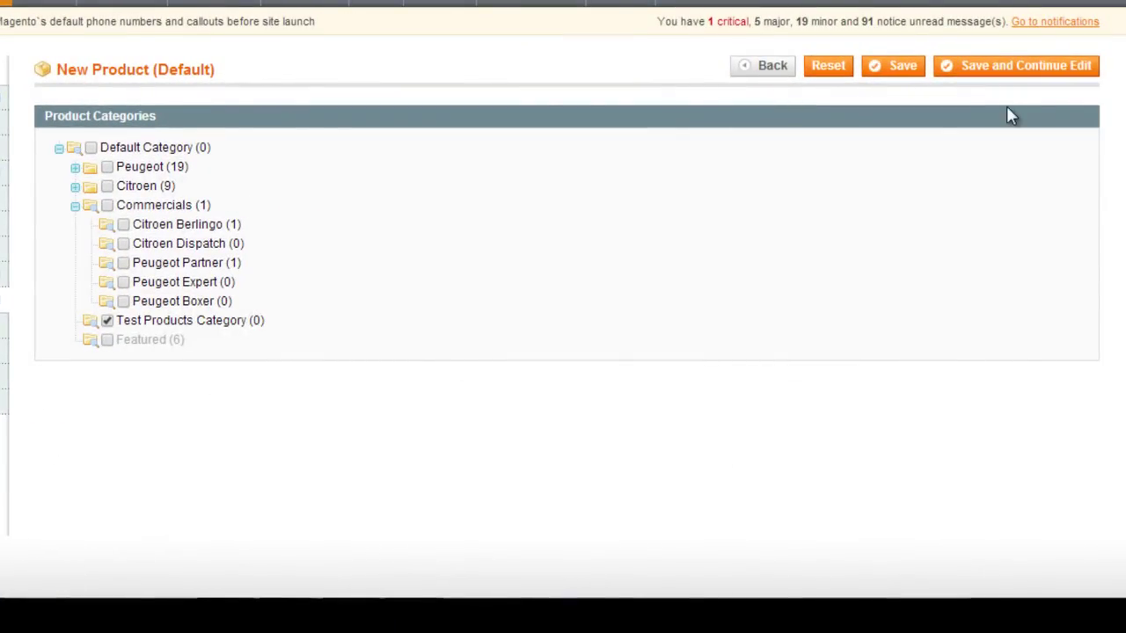
{"action": "left_click", "coordinate": [995, 69]}
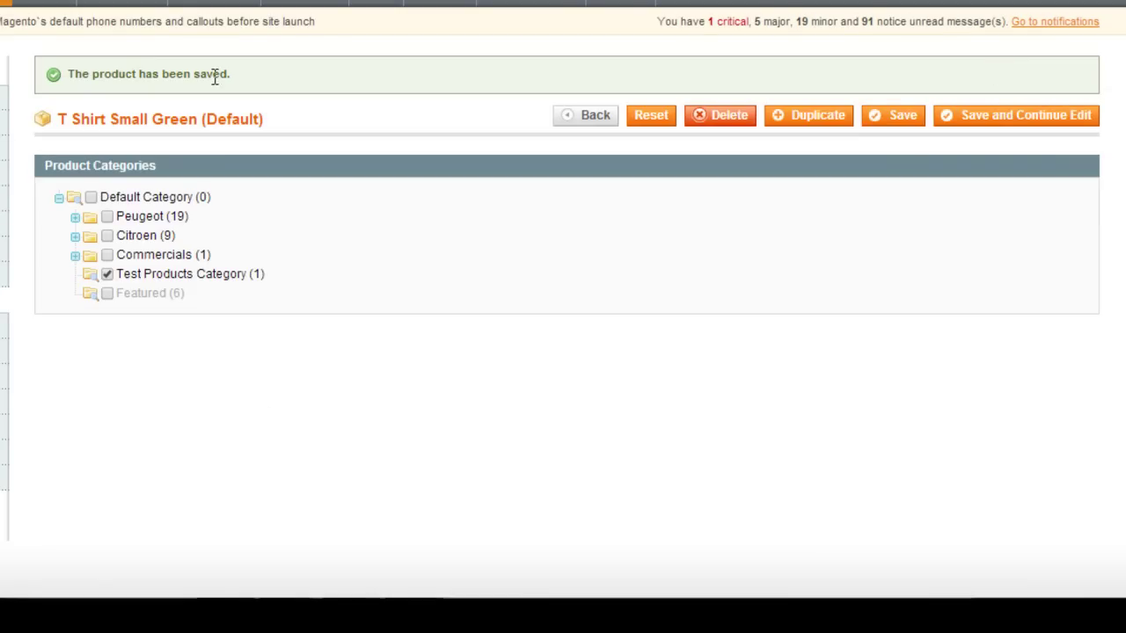
Make "Lorem ipsum dolor sit amet," bold and underlined in the product's description using the WYSIWYG editor, and save the product.
{"action": "left_click", "coordinate": [4, 97]}
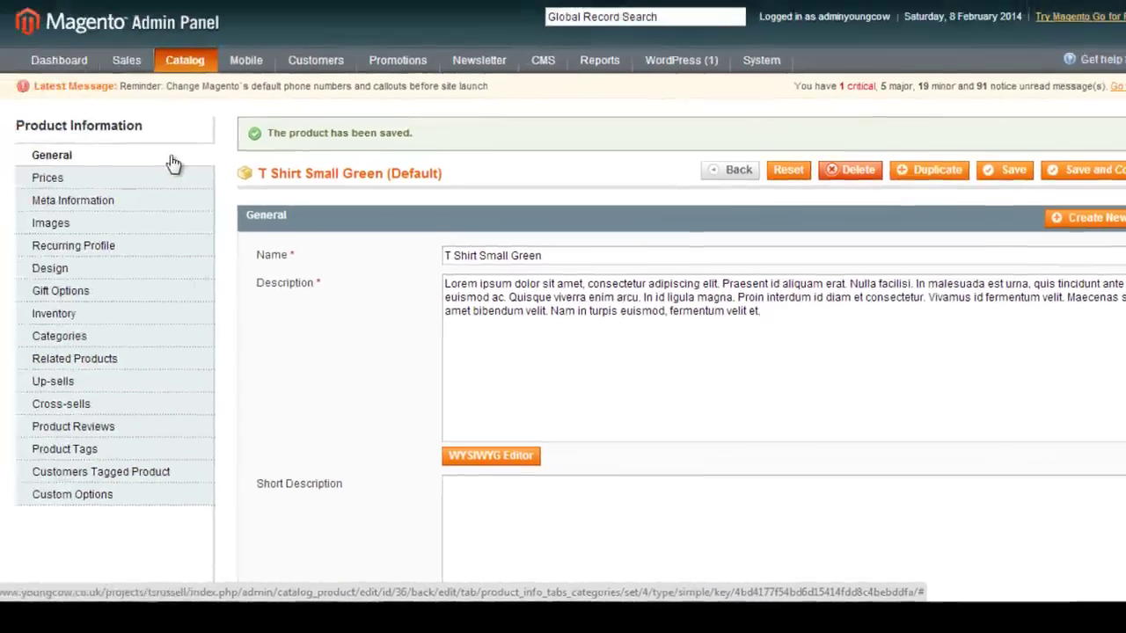
{"action": "left_click", "coordinate": [520, 455]}
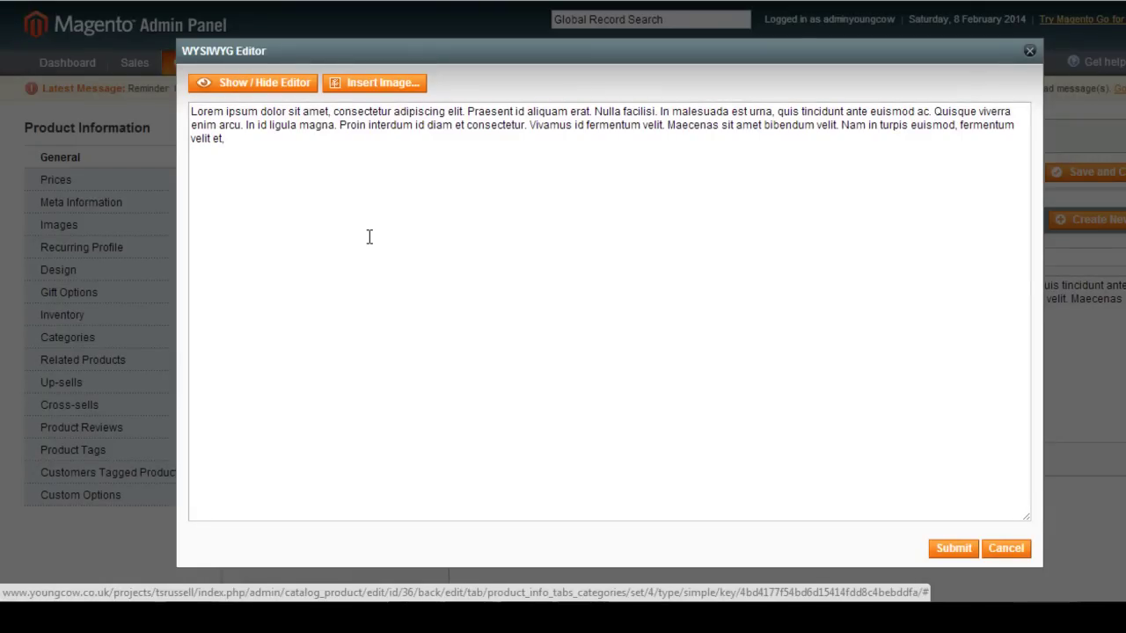
{"action": "left_click", "coordinate": [291, 85]}
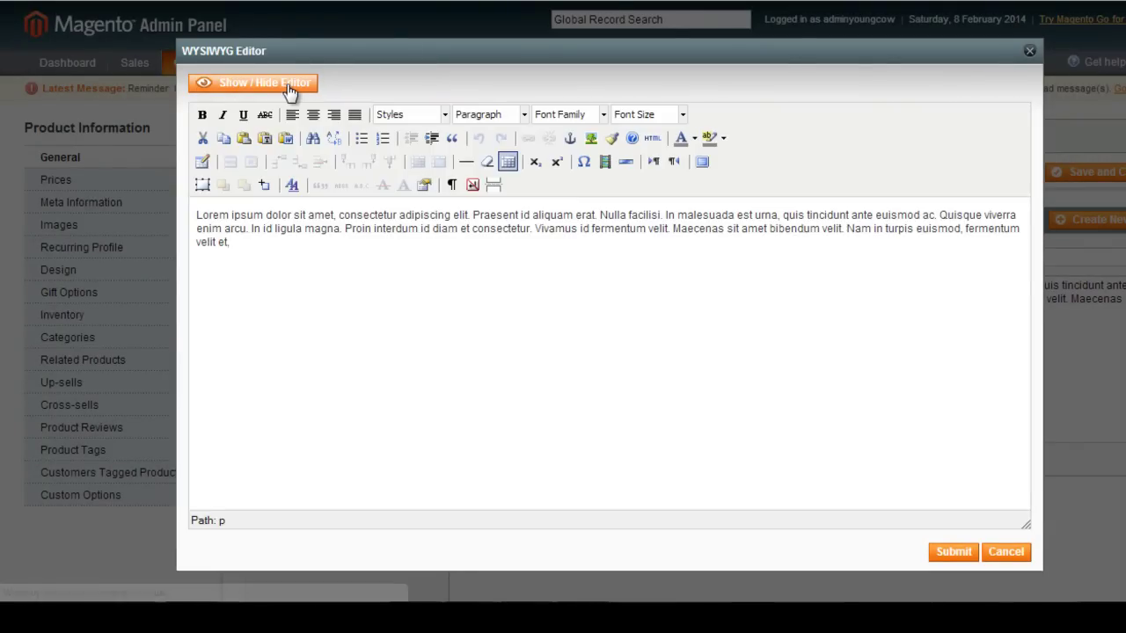
{"action": "left_click_drag", "start_coordinate": [339, 216], "coordinate": [196, 215]}
{"action": "left_click", "coordinate": [202, 116]}
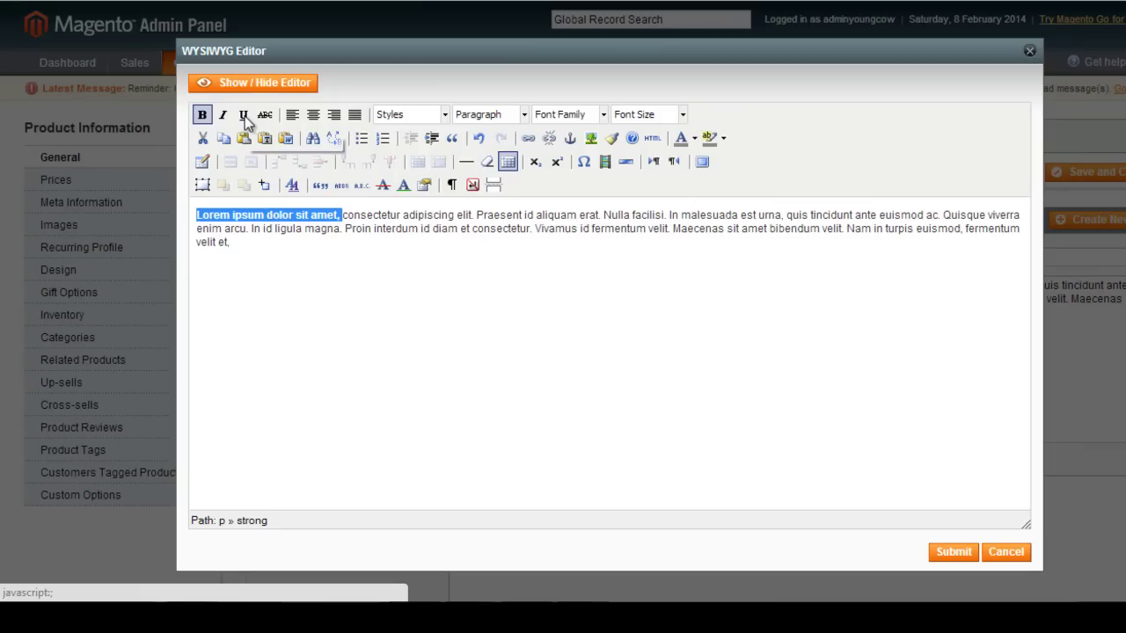
{"action": "left_click", "coordinate": [244, 115]}
{"action": "left_click", "coordinate": [476, 285]}
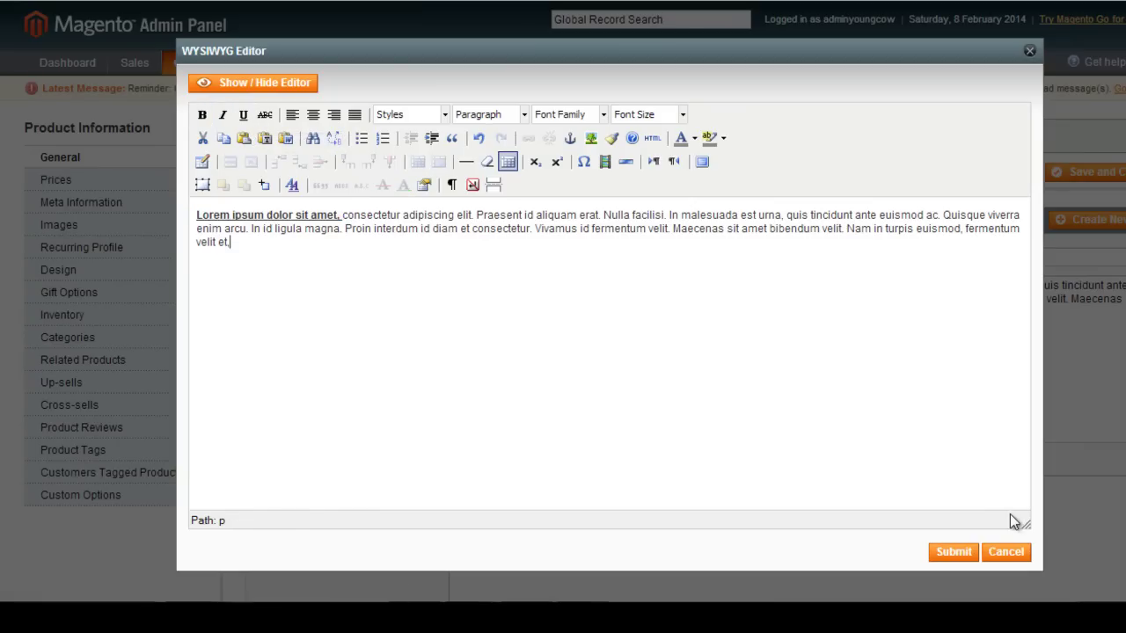
{"action": "left_click", "coordinate": [954, 552]}
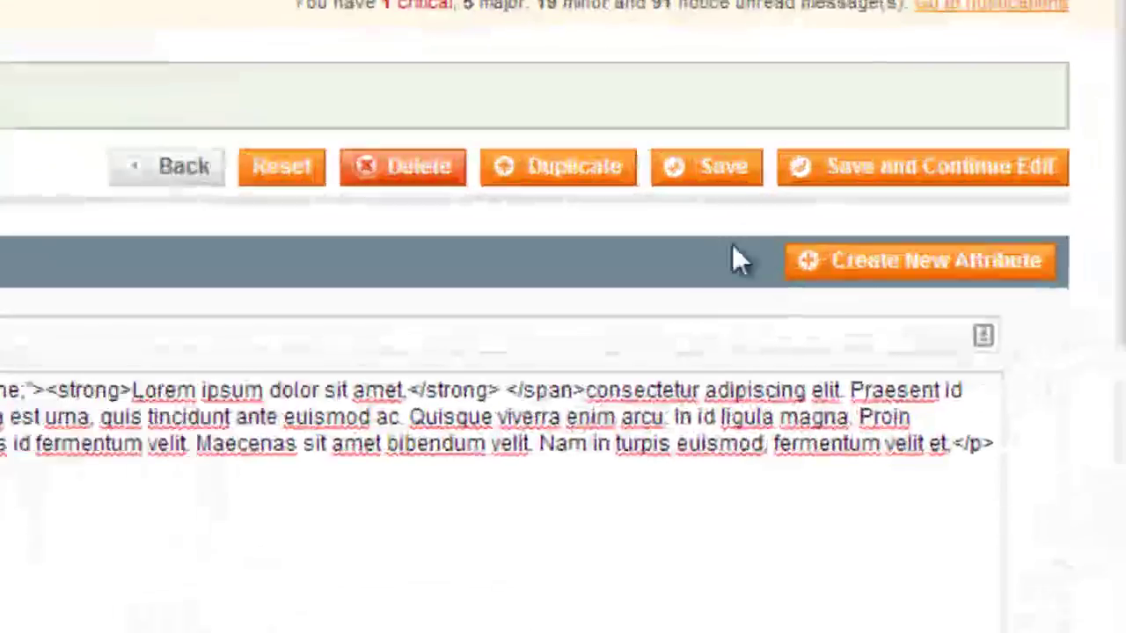
{"action": "left_click", "coordinate": [680, 162]}
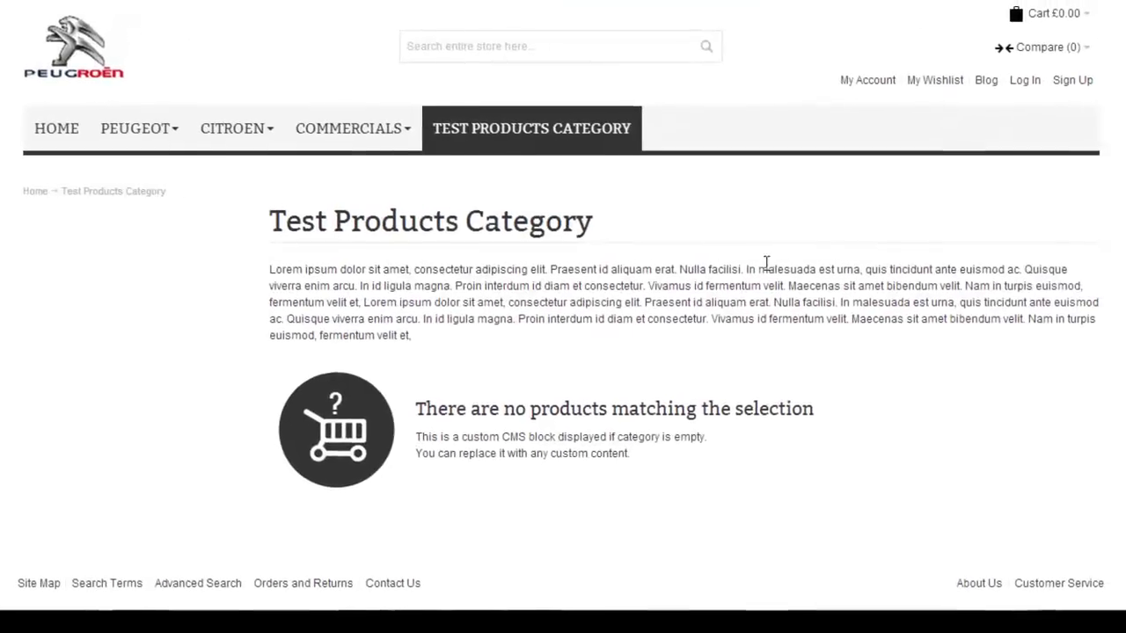
Reload Test Products Category on the storefront and check its product listing and the Shop By price filter.
{"action": "left_click", "coordinate": [540, 132]}
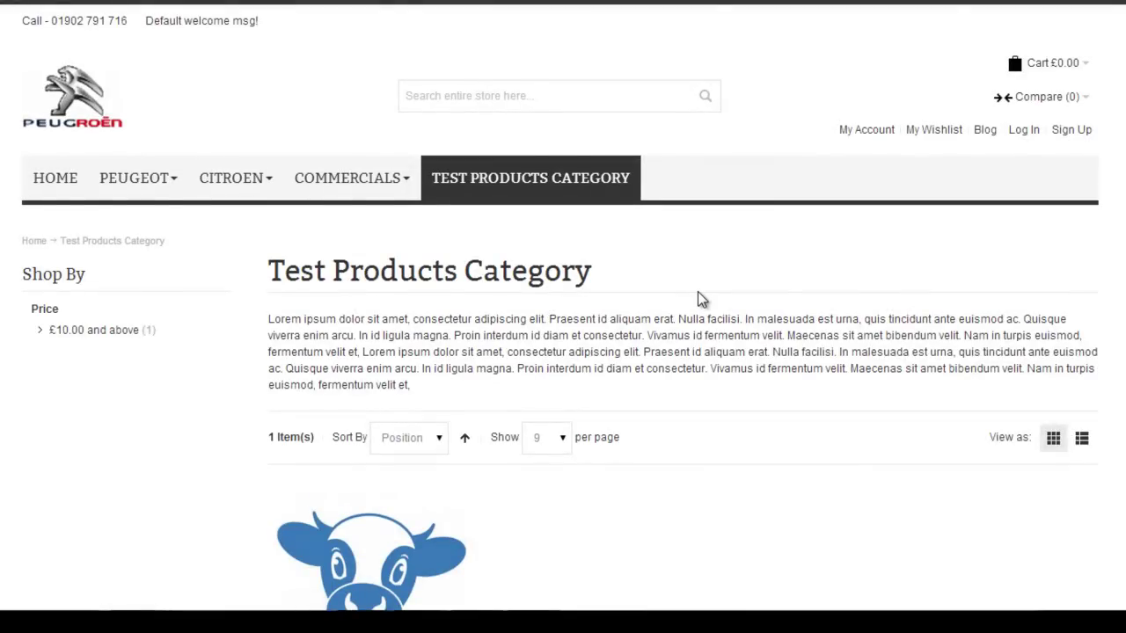
{"action": "scroll", "coordinate": [698, 291], "scroll_direction": "down", "scroll_amount": 3}
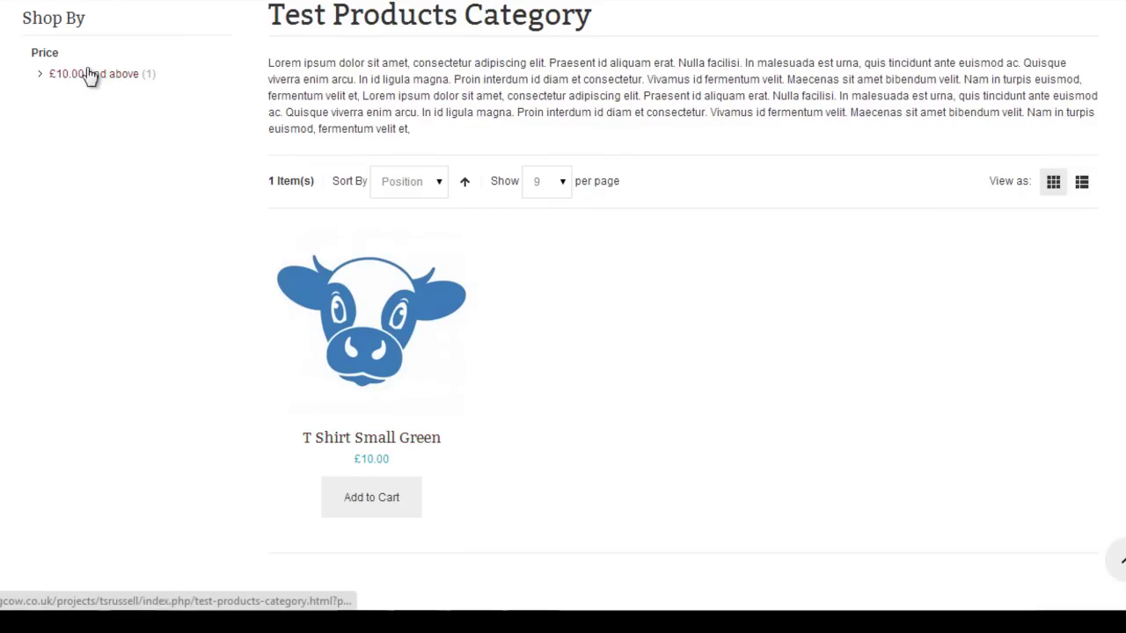
{"action": "scroll", "coordinate": [155, 154], "scroll_direction": "up", "scroll_amount": 1}
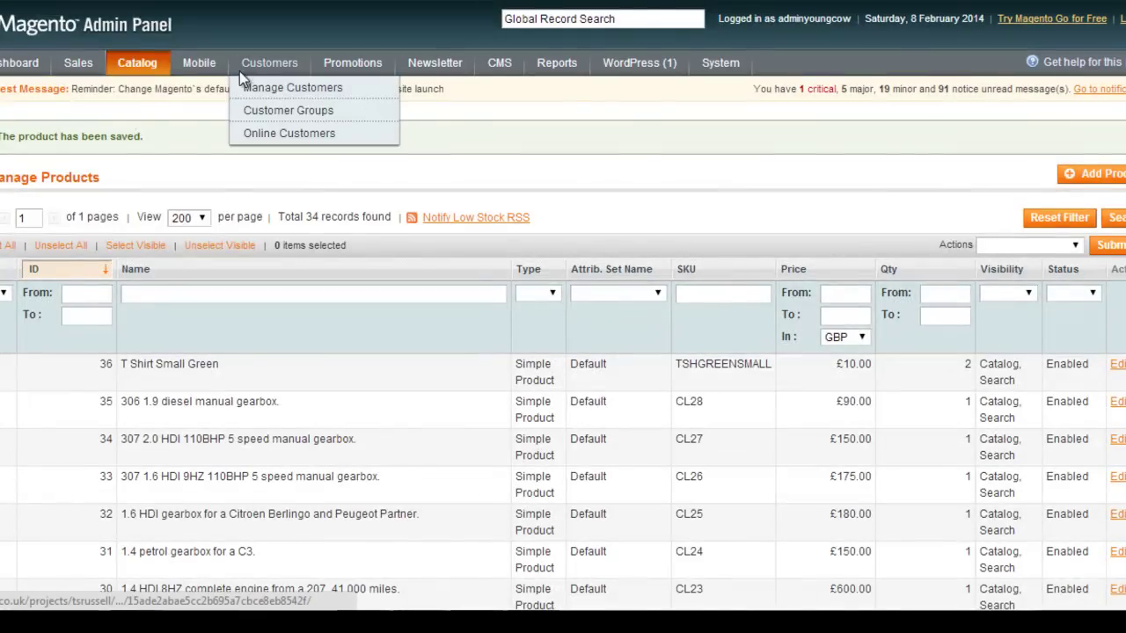
Set Is Anchor to No in the display settings of Test Products Category in the admin panel, and save the category.
{"action": "mouse_move", "coordinate": [149, 70]}
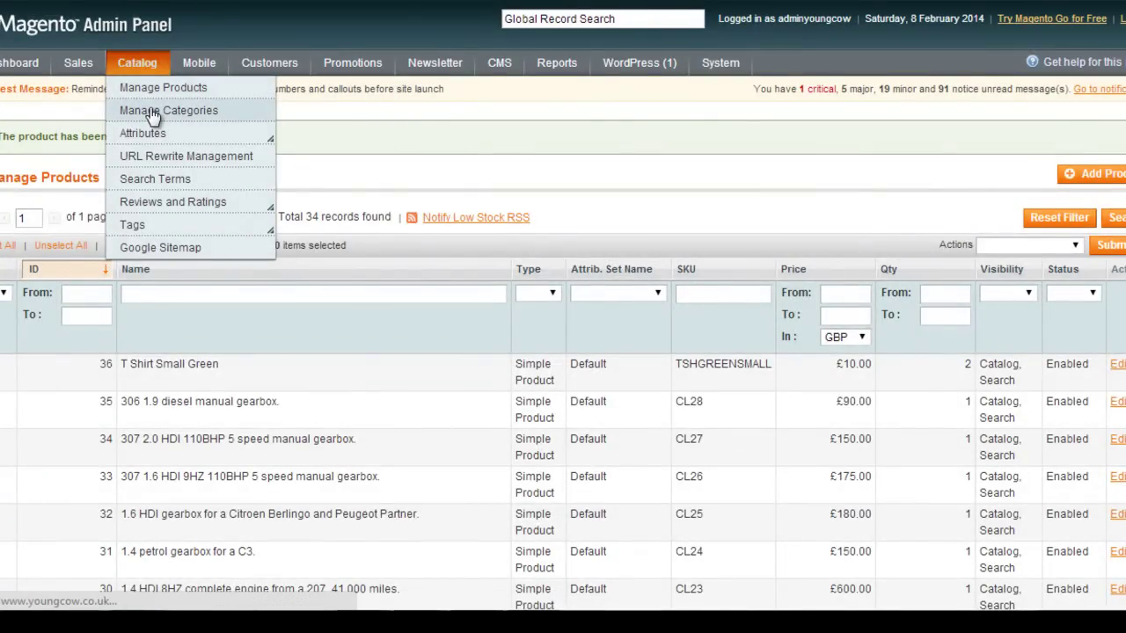
{"action": "left_click", "coordinate": [151, 110]}
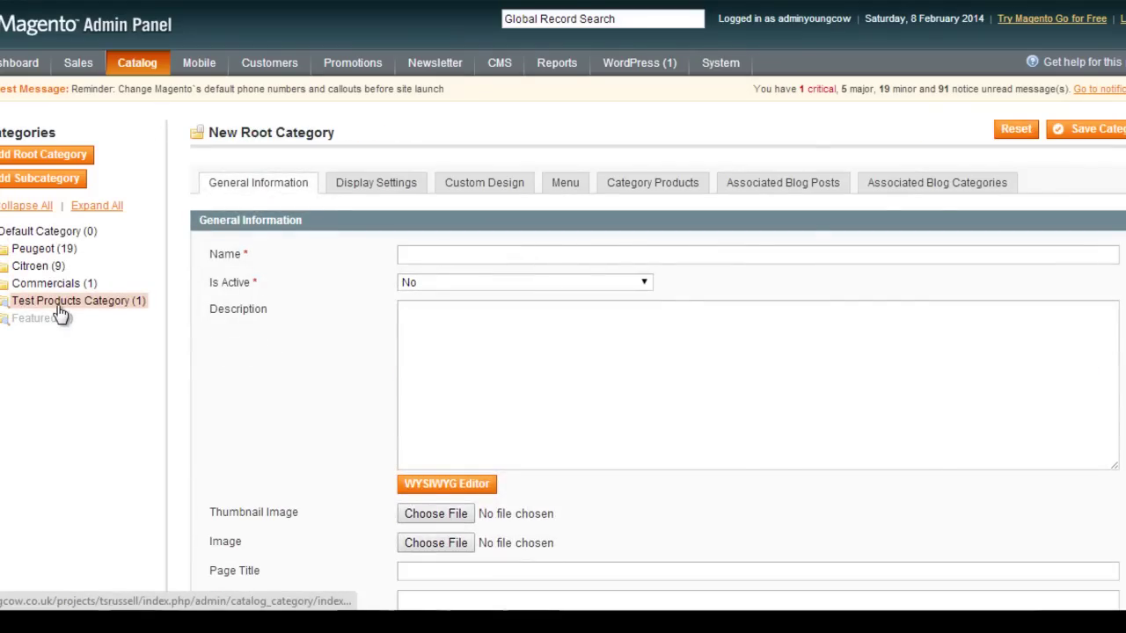
{"action": "left_click", "coordinate": [58, 304]}
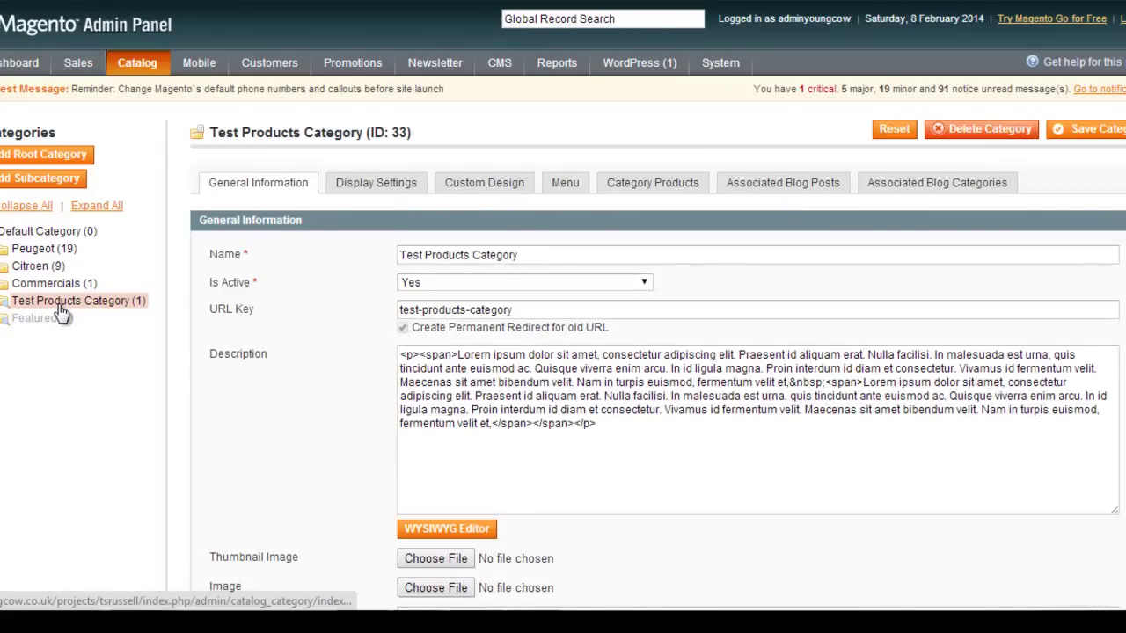
{"action": "left_click", "coordinate": [387, 190]}
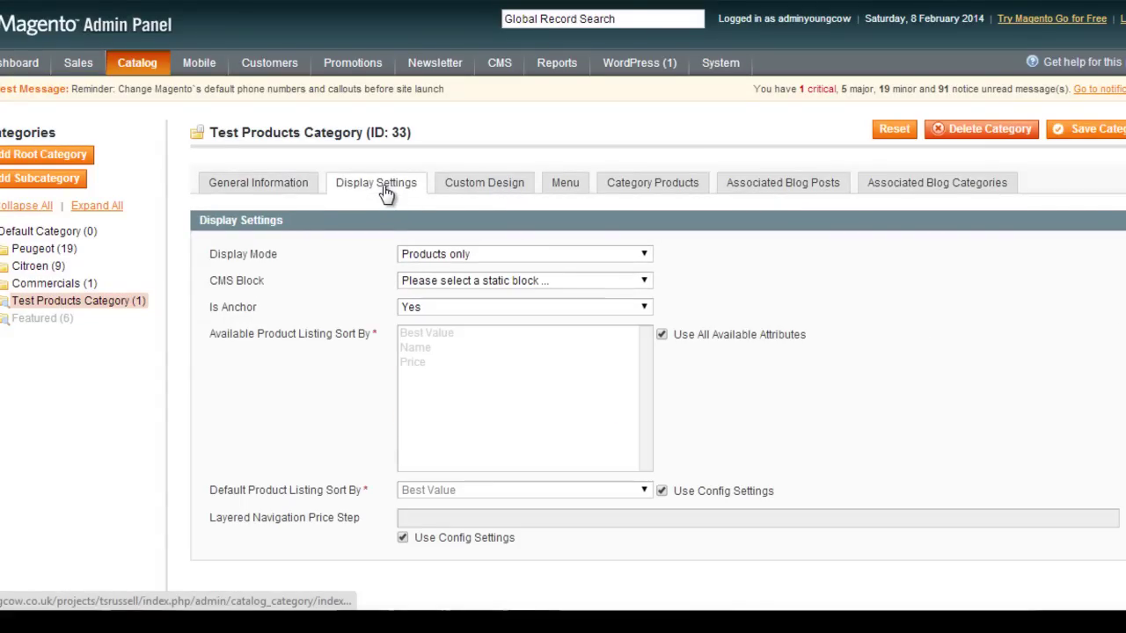
{"action": "left_click", "coordinate": [470, 307]}
{"action": "left_click", "coordinate": [470, 335]}
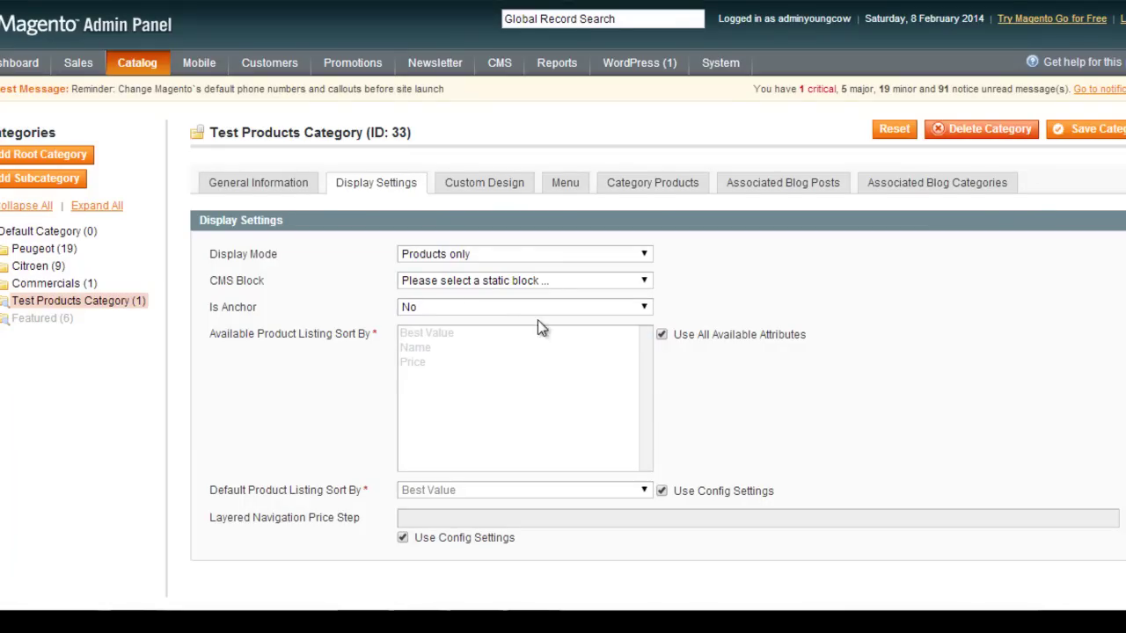
{"action": "left_click", "coordinate": [1096, 130]}
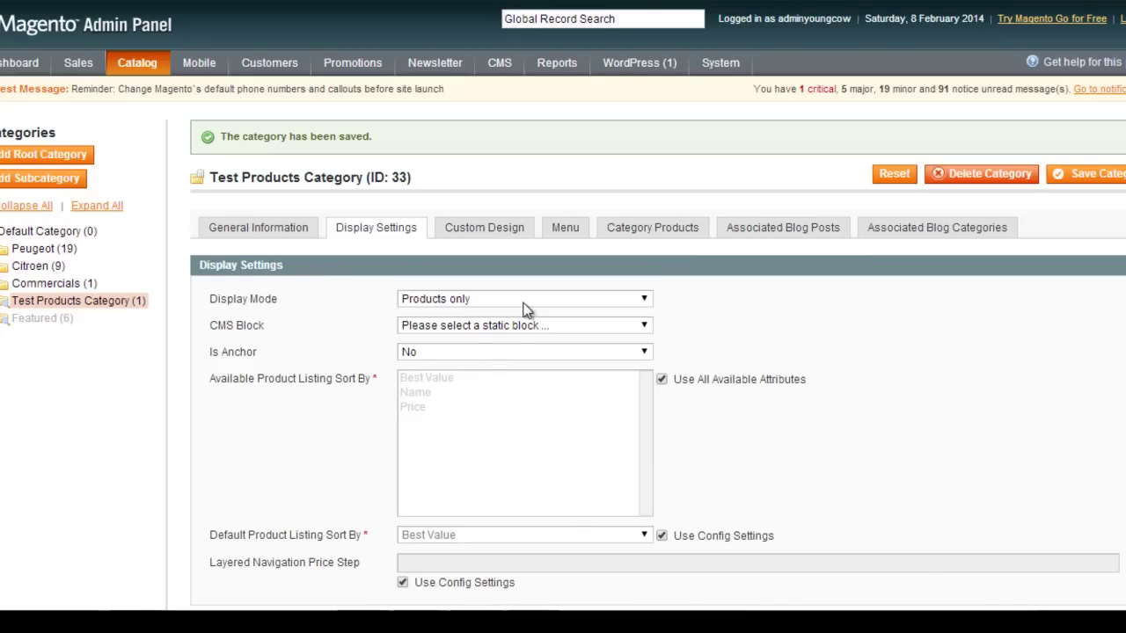
Set Is Anchor back to Yes for Test Products Category and save the category.
{"action": "left_click", "coordinate": [482, 351]}
{"action": "left_click", "coordinate": [492, 370]}
{"action": "left_click", "coordinate": [1096, 180]}
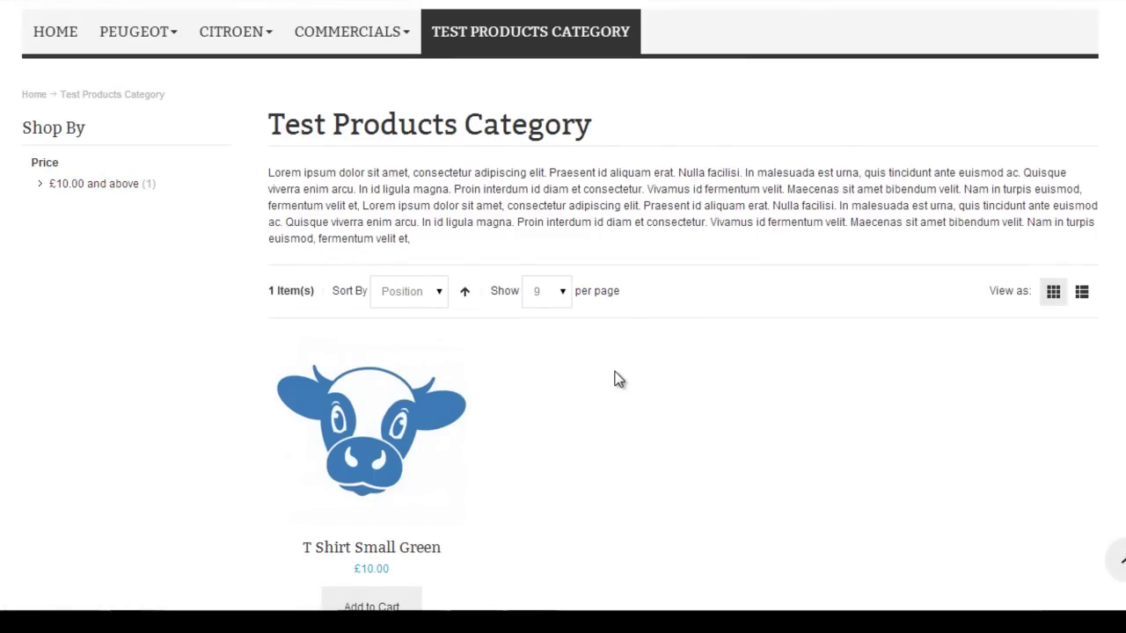
Open the T Shirt Small Green product page from the storefront category listing and examine its product details and description.
{"action": "scroll", "coordinate": [620, 379], "scroll_direction": "down", "scroll_amount": 2}
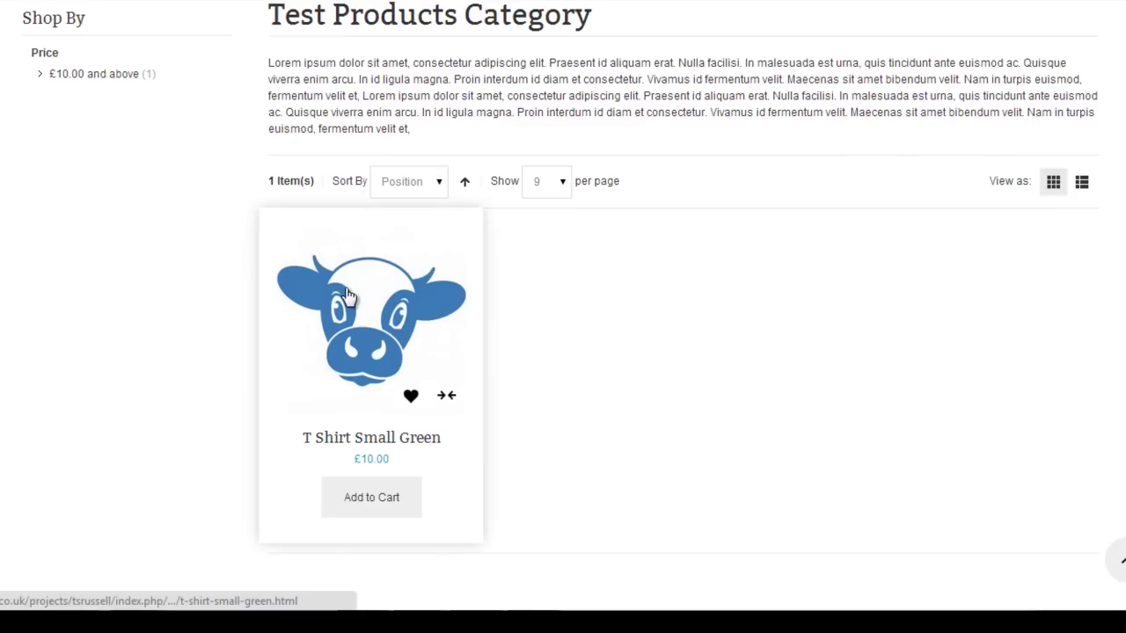
{"action": "left_click", "coordinate": [360, 445]}
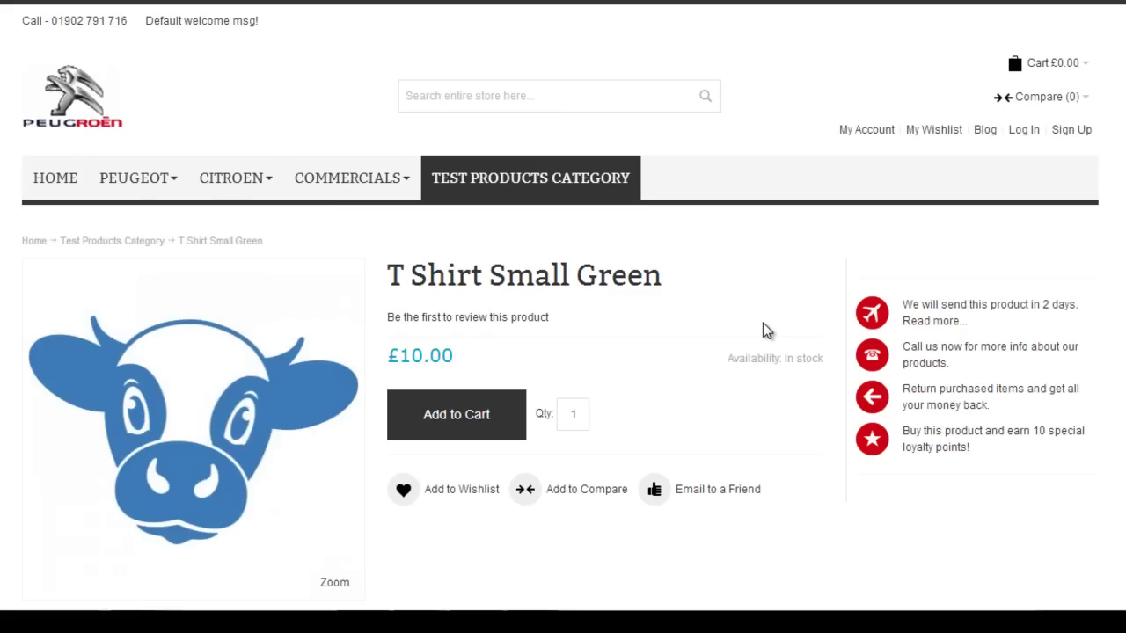
{"action": "scroll", "coordinate": [763, 323], "scroll_direction": "down", "scroll_amount": 2}
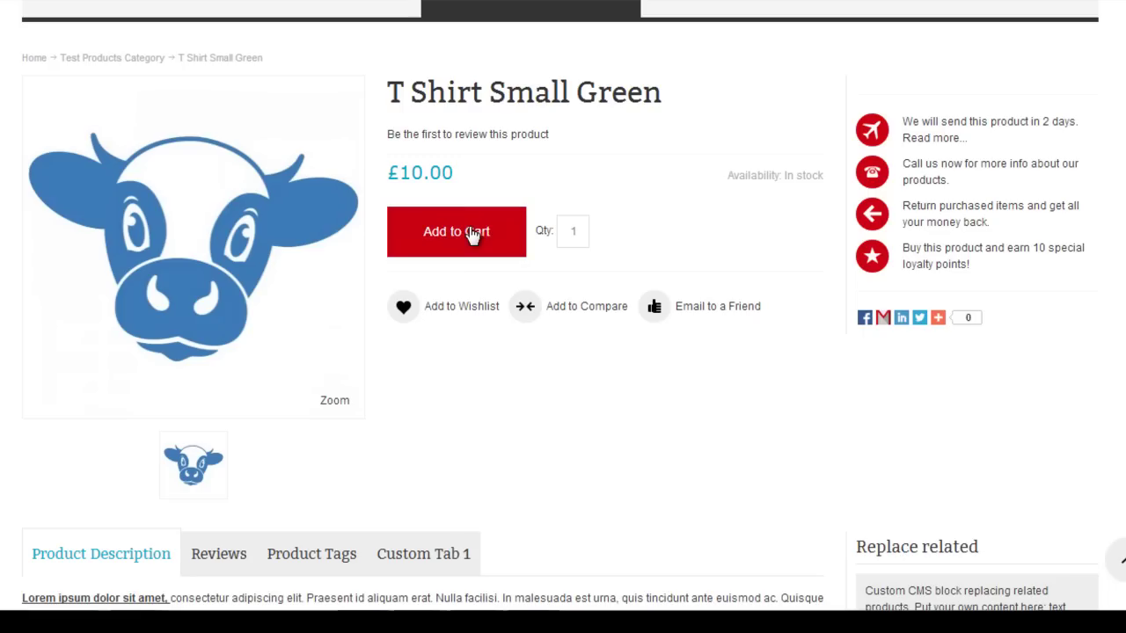
Review the full T Shirt Small Green product page, from the price and stock details down to the description and footer.
{"action": "scroll", "coordinate": [469, 231], "scroll_direction": "down", "scroll_amount": 3}
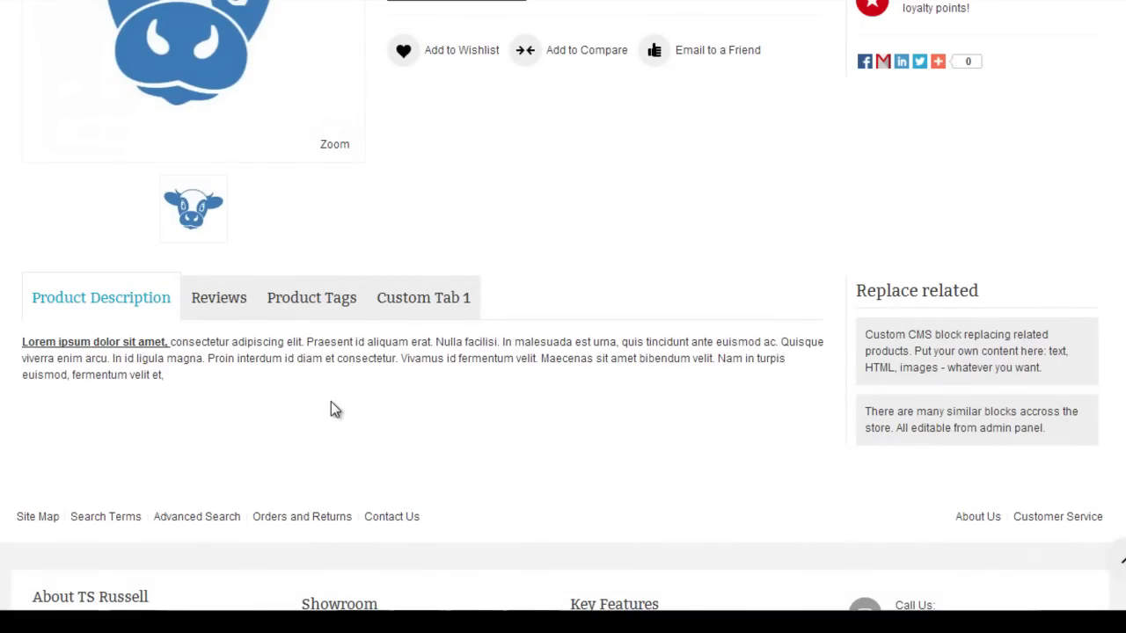
{"action": "scroll", "coordinate": [331, 409], "scroll_direction": "up", "scroll_amount": 3}
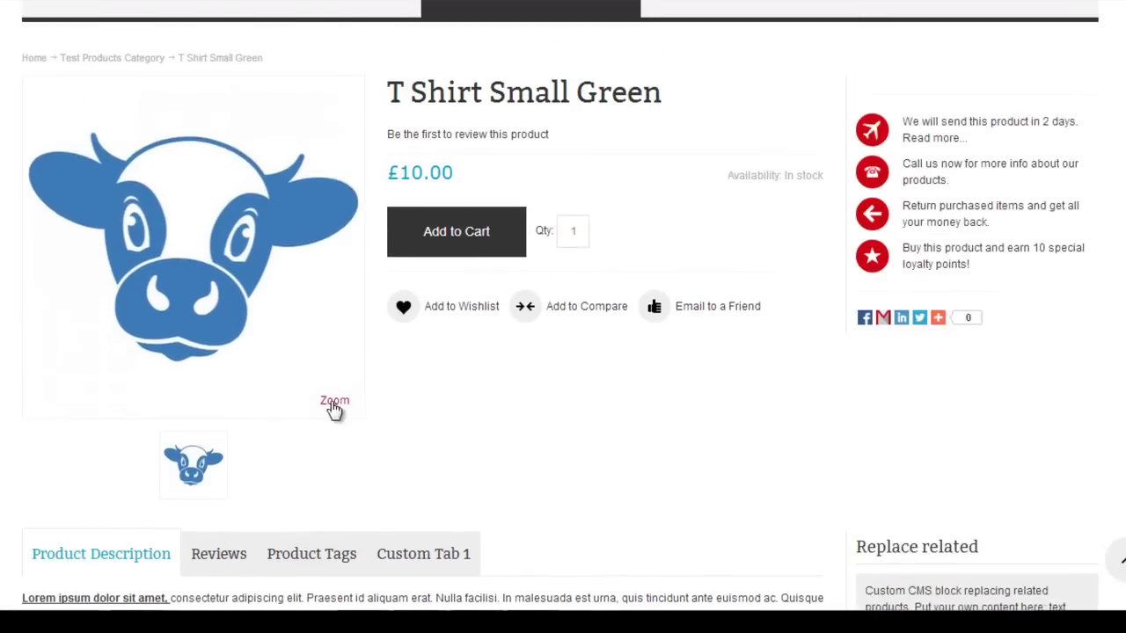
{"action": "scroll", "coordinate": [331, 401], "scroll_direction": "down", "scroll_amount": 3}
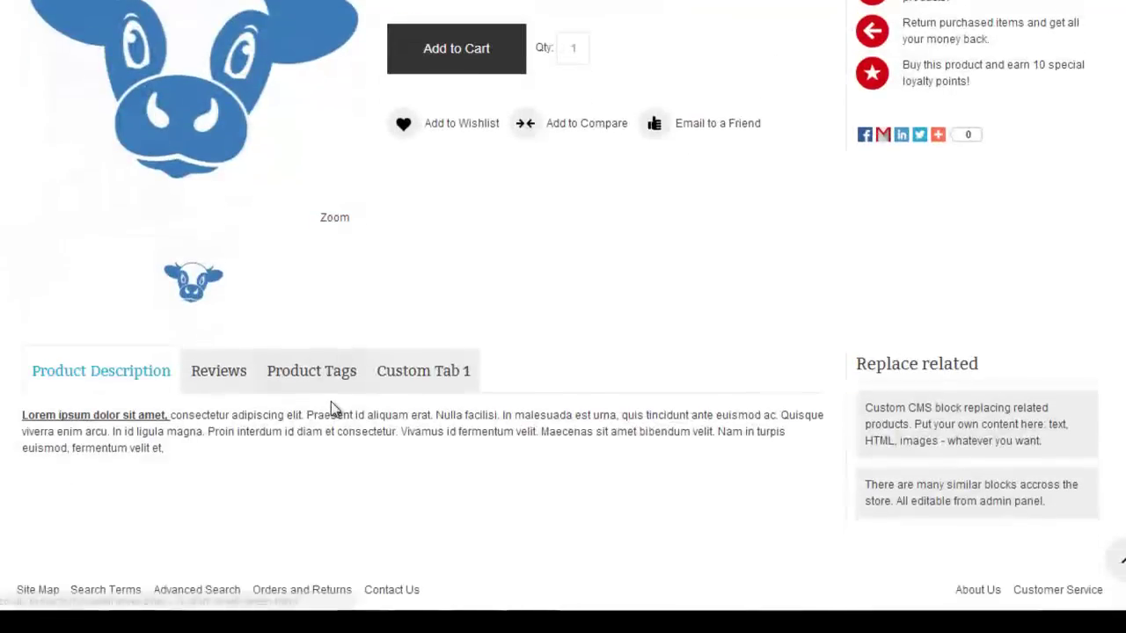
{"action": "scroll", "coordinate": [331, 402], "scroll_direction": "up", "scroll_amount": 1}
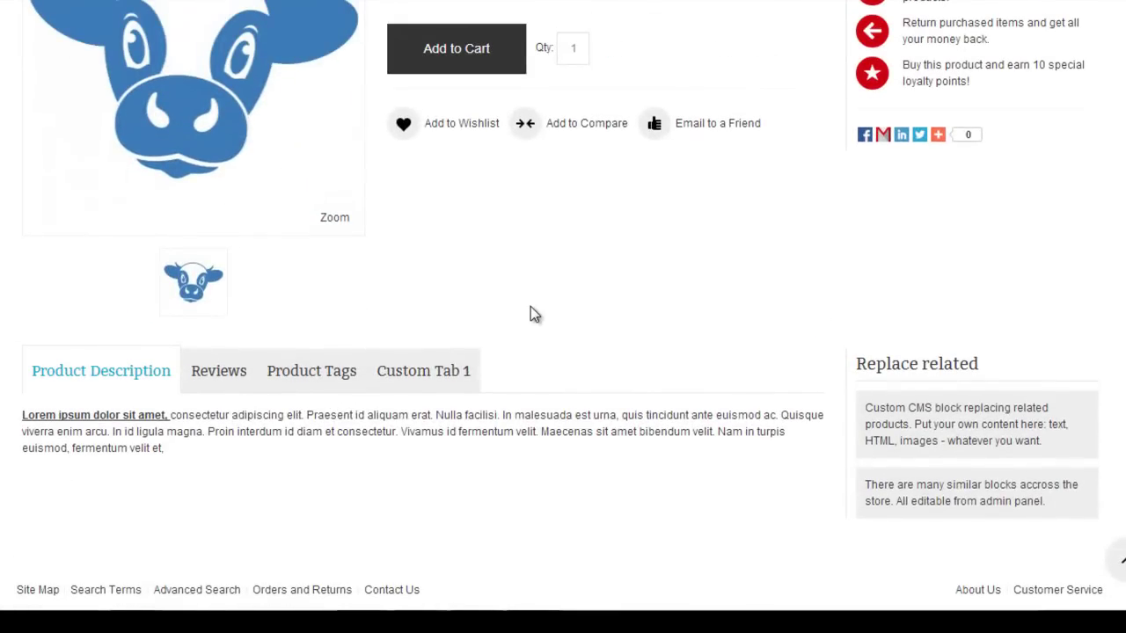
{"action": "scroll", "coordinate": [530, 315], "scroll_direction": "up", "scroll_amount": 3}
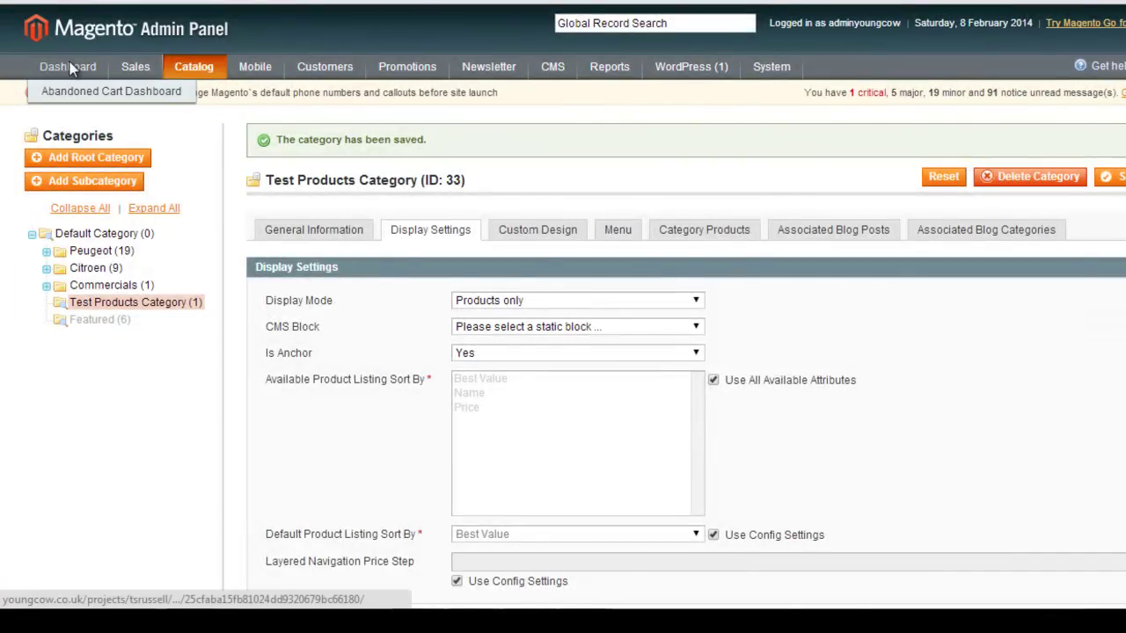
Start a new product with the Default attribute set and the Configurable Product type, continuing to its configurable attribute selection.
{"action": "left_click", "coordinate": [106, 90]}
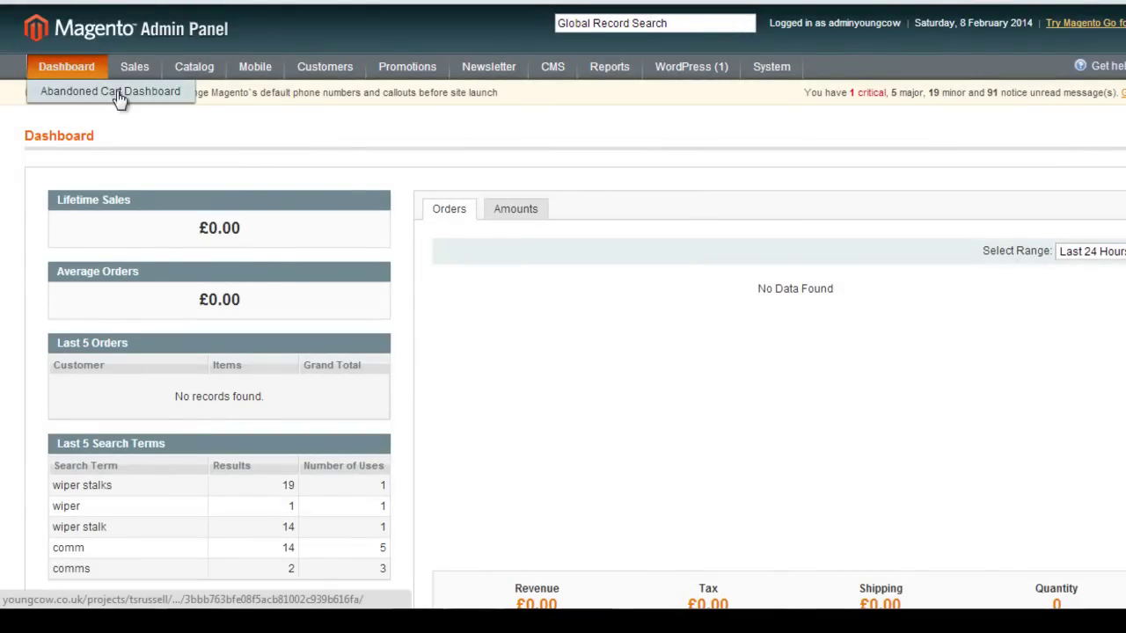
{"action": "mouse_move", "coordinate": [186, 66]}
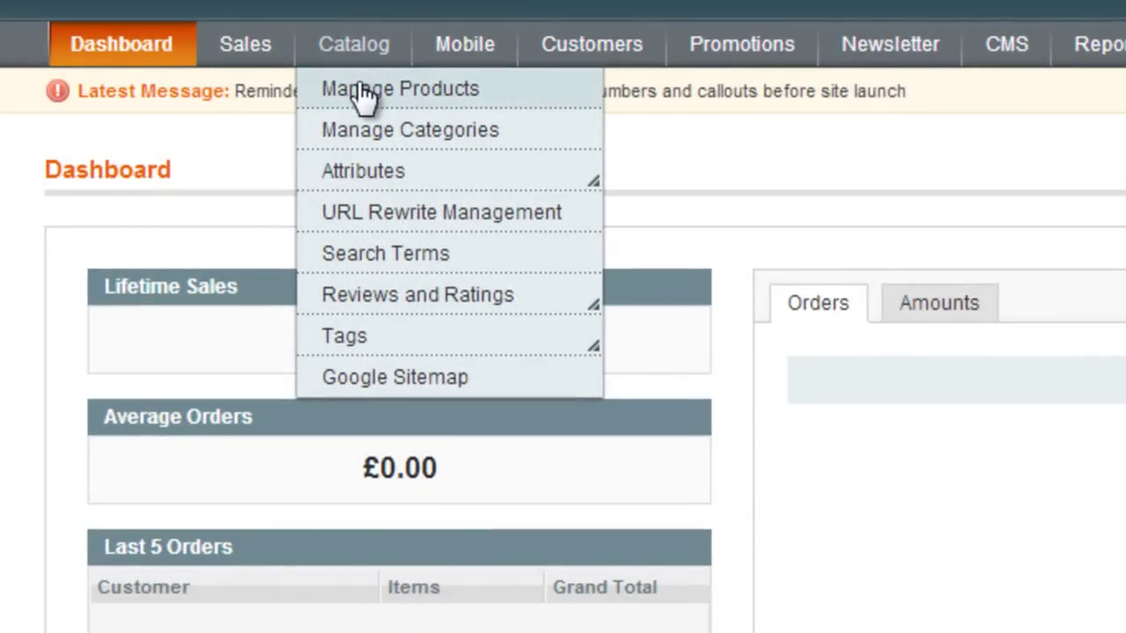
{"action": "left_click", "coordinate": [362, 95]}
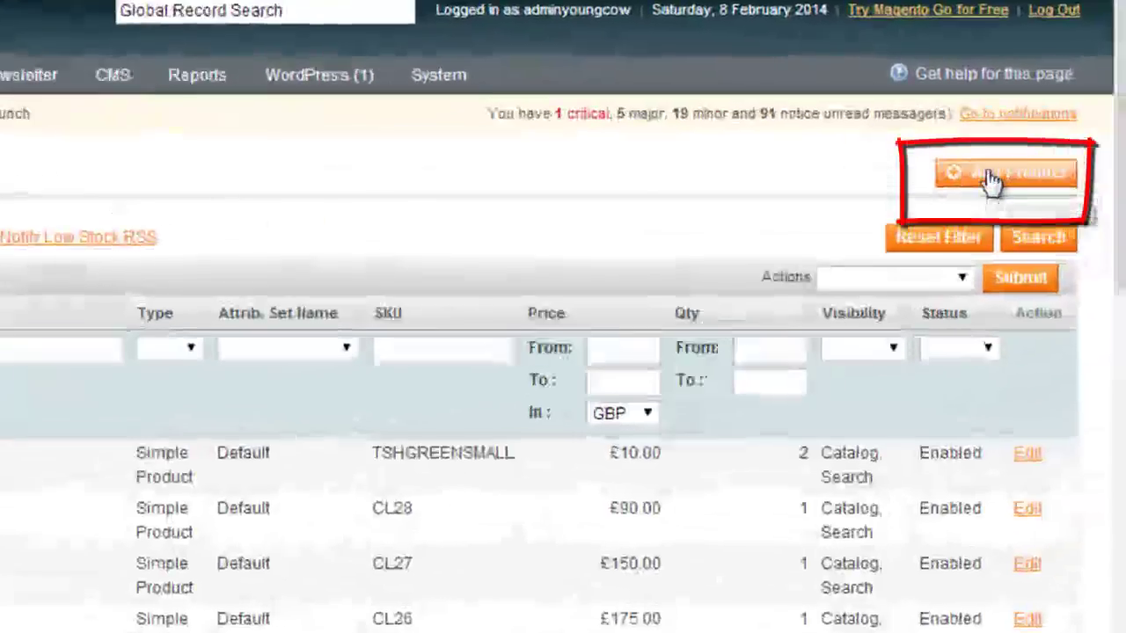
{"action": "left_click", "coordinate": [991, 179]}
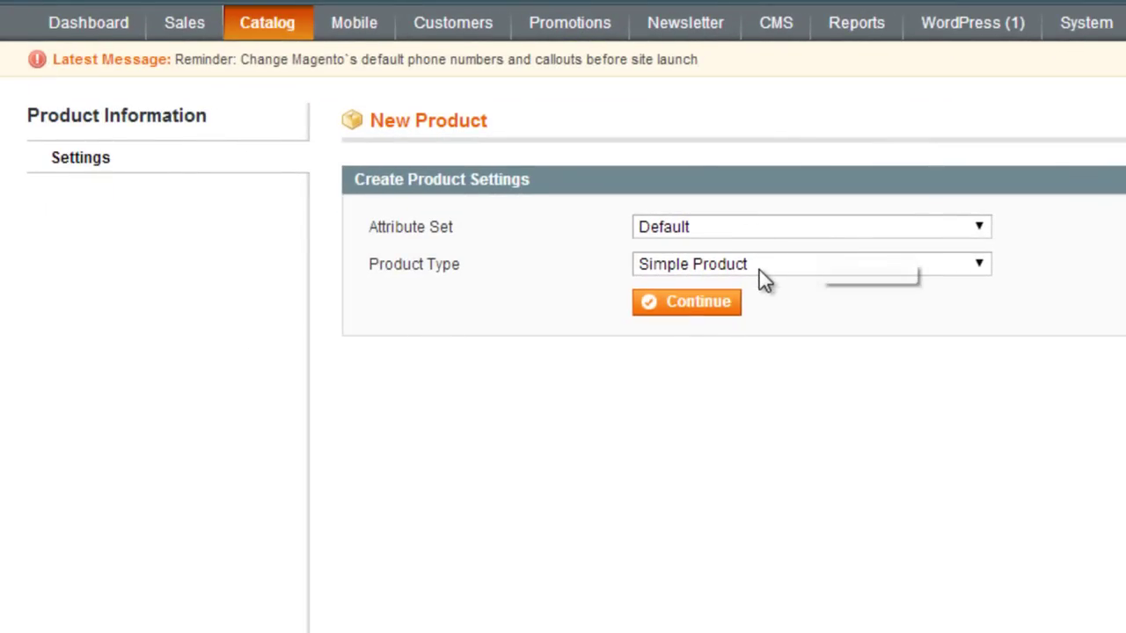
{"action": "left_click", "coordinate": [784, 264]}
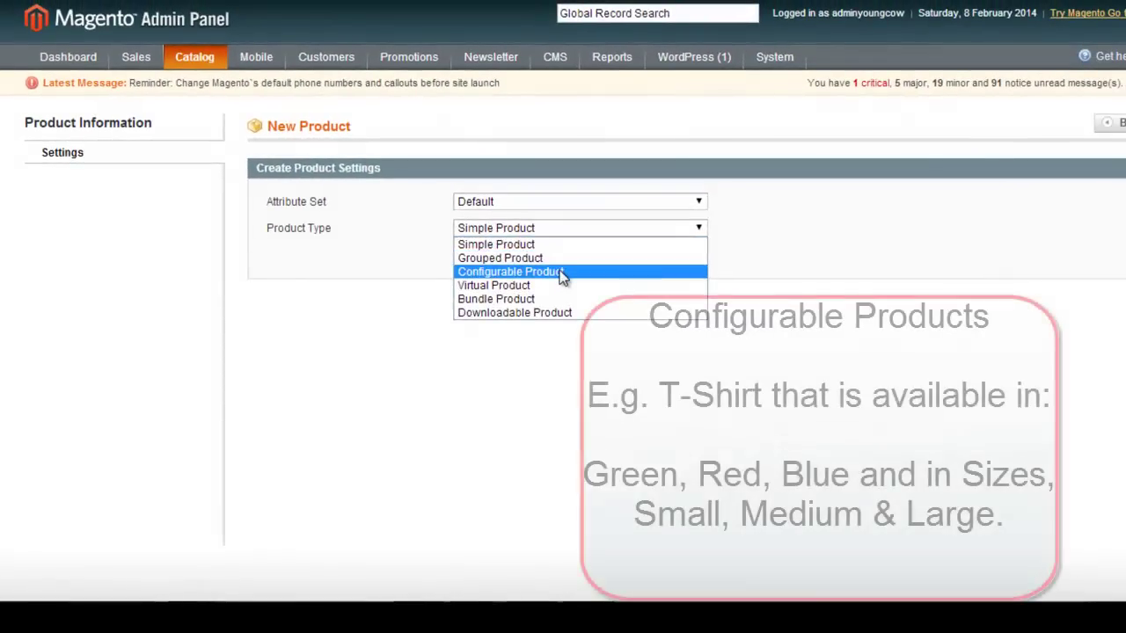
{"action": "left_click", "coordinate": [560, 274]}
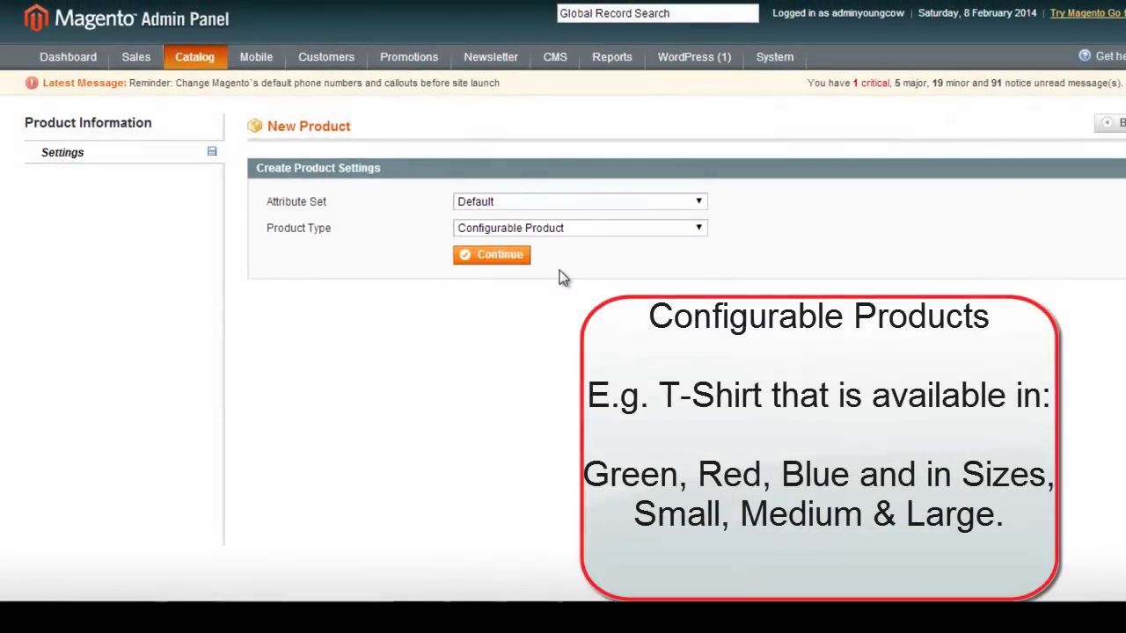
{"action": "left_click", "coordinate": [502, 264]}
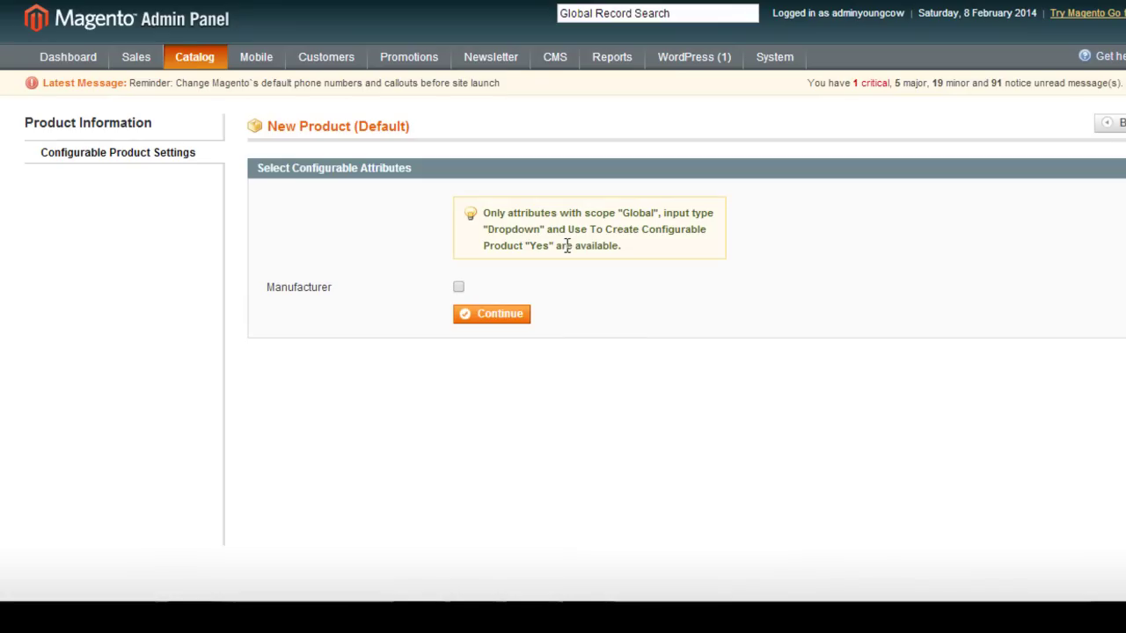
Check which attributes are available for the configurable product, and return to the product list without creating it.
{"action": "left_click", "coordinate": [308, 287]}
{"action": "left_click", "coordinate": [309, 287]}
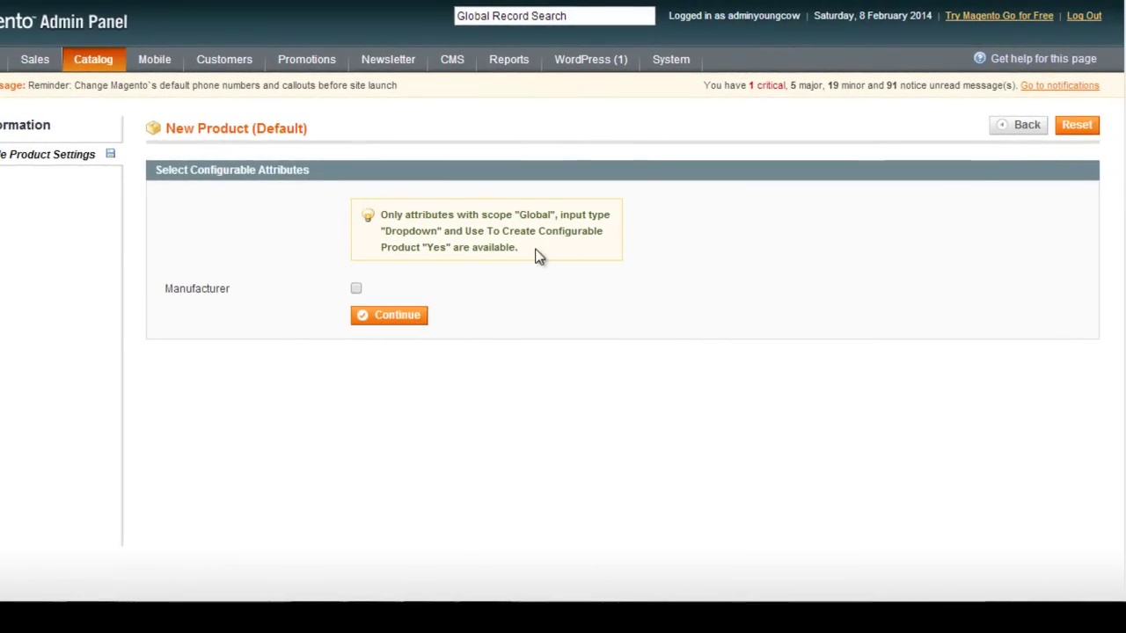
{"action": "left_click", "coordinate": [1020, 128]}
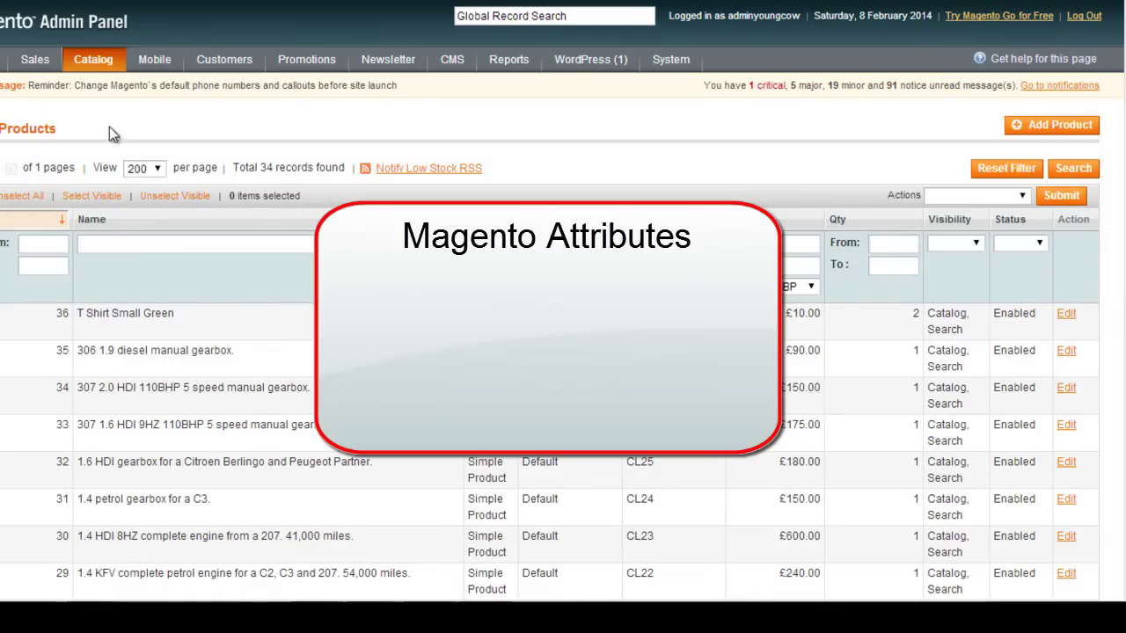
Open the list of product attributes and show 100 attributes per page.
{"action": "mouse_move", "coordinate": [95, 73]}
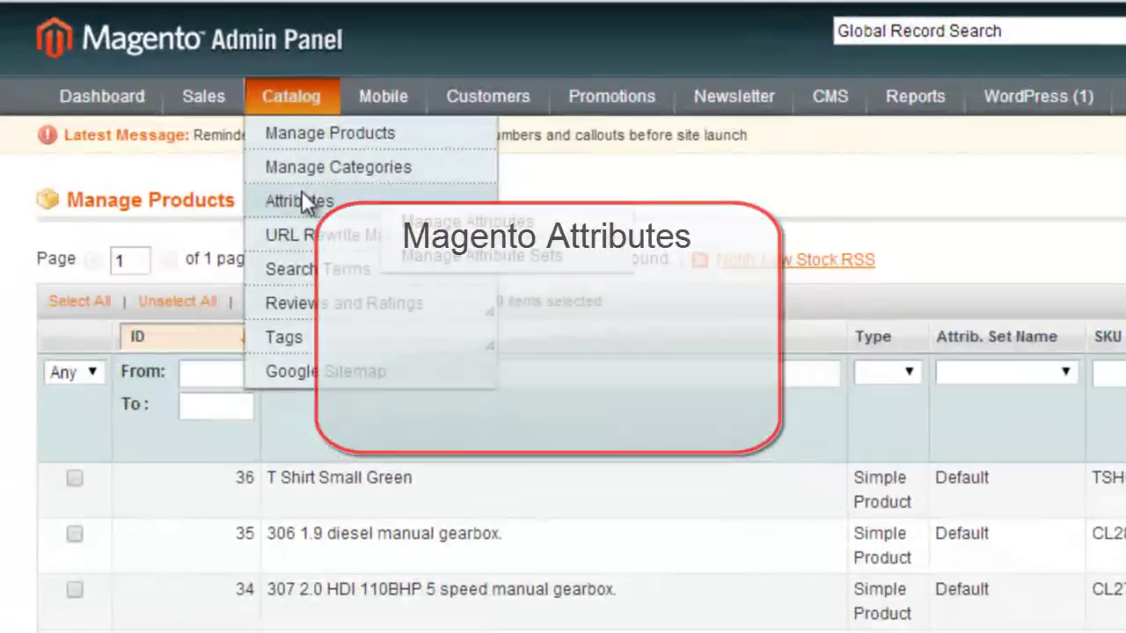
{"action": "mouse_move", "coordinate": [129, 132]}
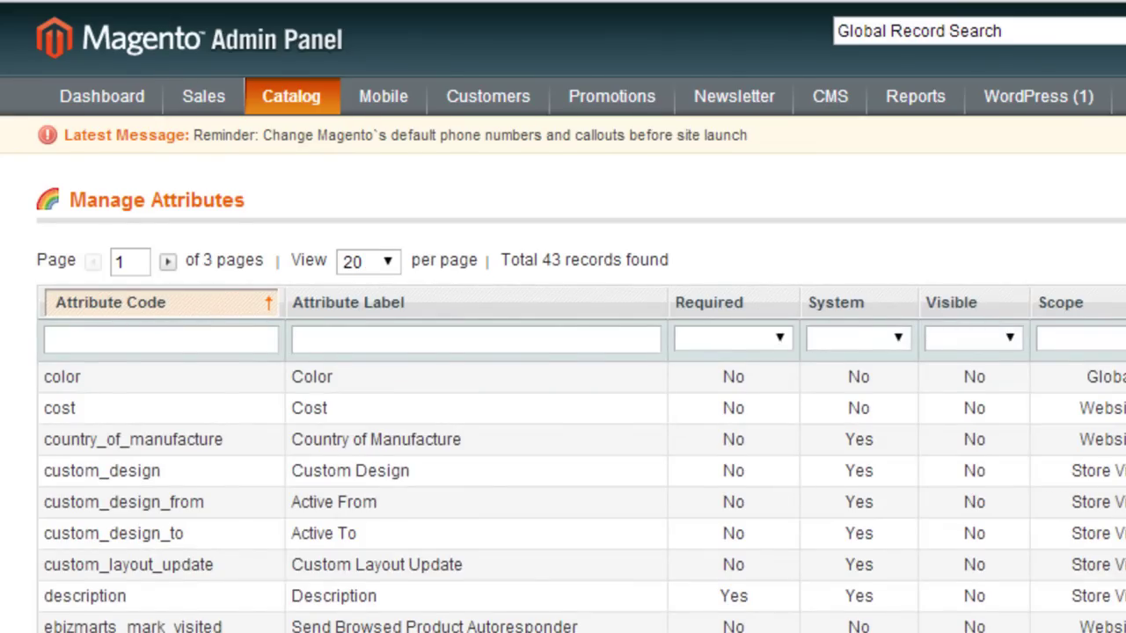
{"action": "scroll", "coordinate": [563, 351], "scroll_direction": "down", "scroll_amount": 1}
{"action": "scroll", "coordinate": [994, 207], "scroll_direction": "down", "scroll_amount": 5}
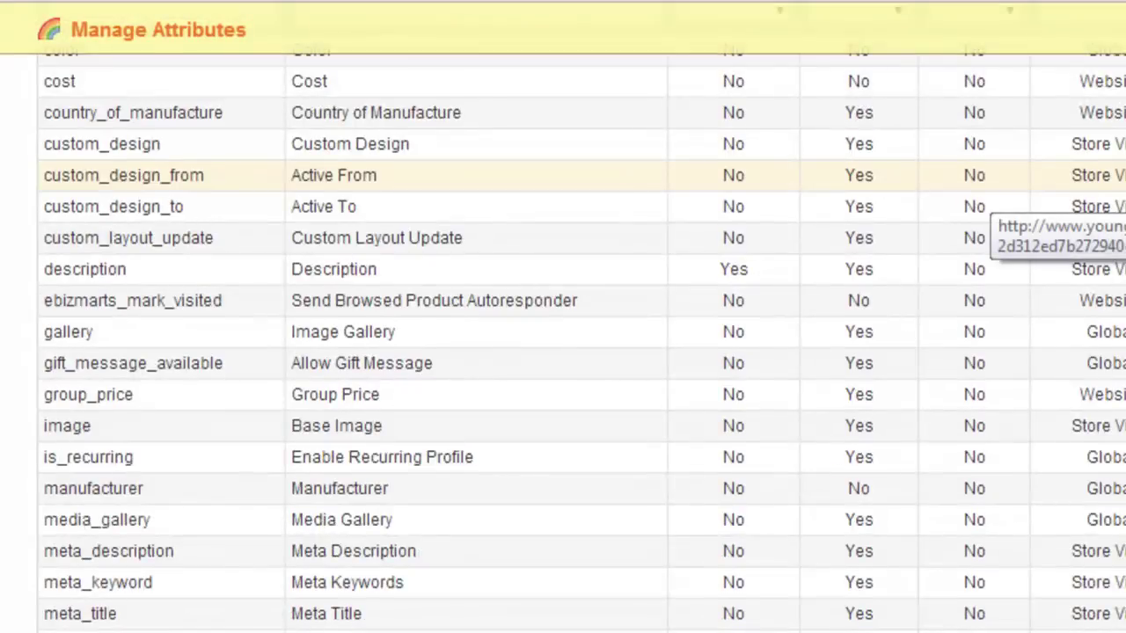
{"action": "scroll", "coordinate": [994, 207], "scroll_direction": "up", "scroll_amount": 2}
{"action": "scroll", "coordinate": [716, 131], "scroll_direction": "up", "scroll_amount": 2}
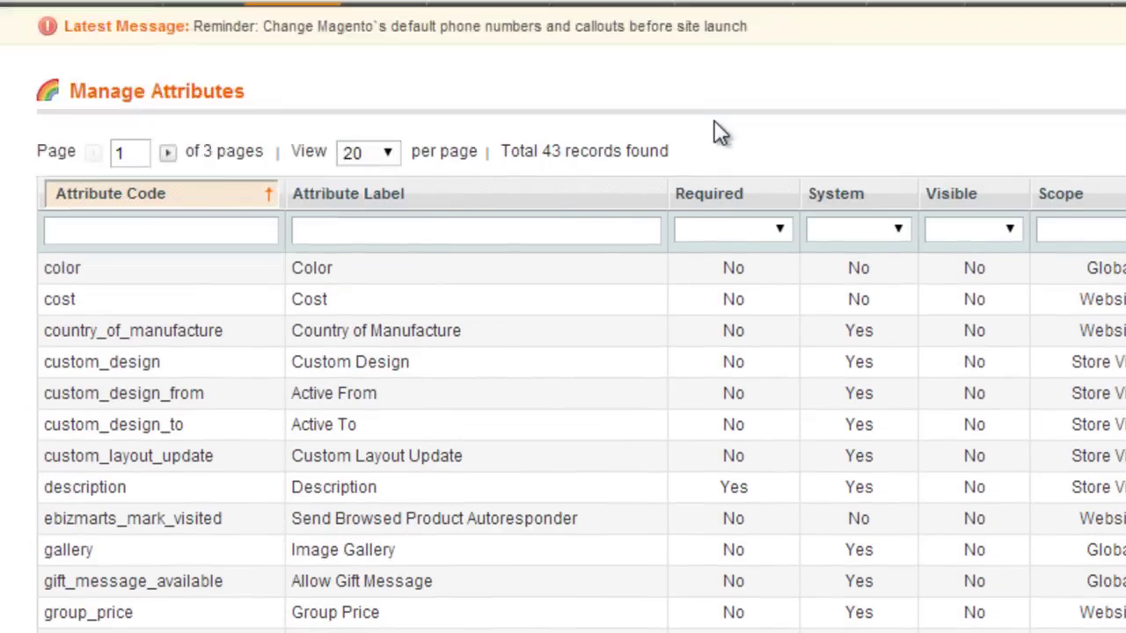
{"action": "left_click", "coordinate": [379, 159]}
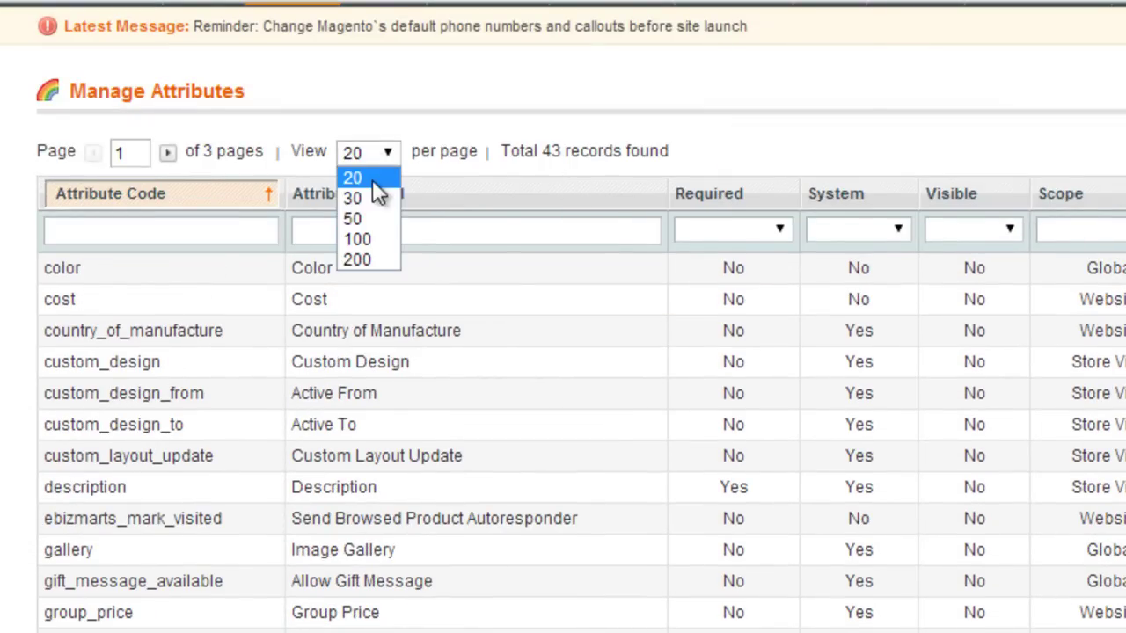
{"action": "left_click", "coordinate": [370, 236]}
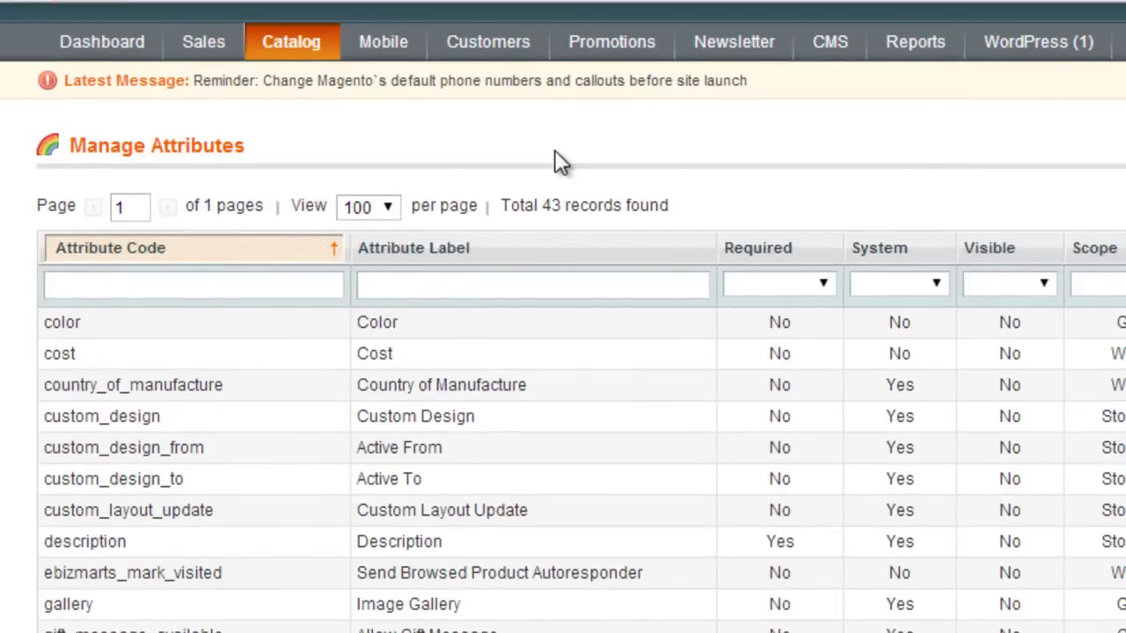
Examine the full list of existing product attributes, including their codes, labels and scopes.
{"action": "scroll", "coordinate": [561, 163], "scroll_direction": "down", "scroll_amount": 5}
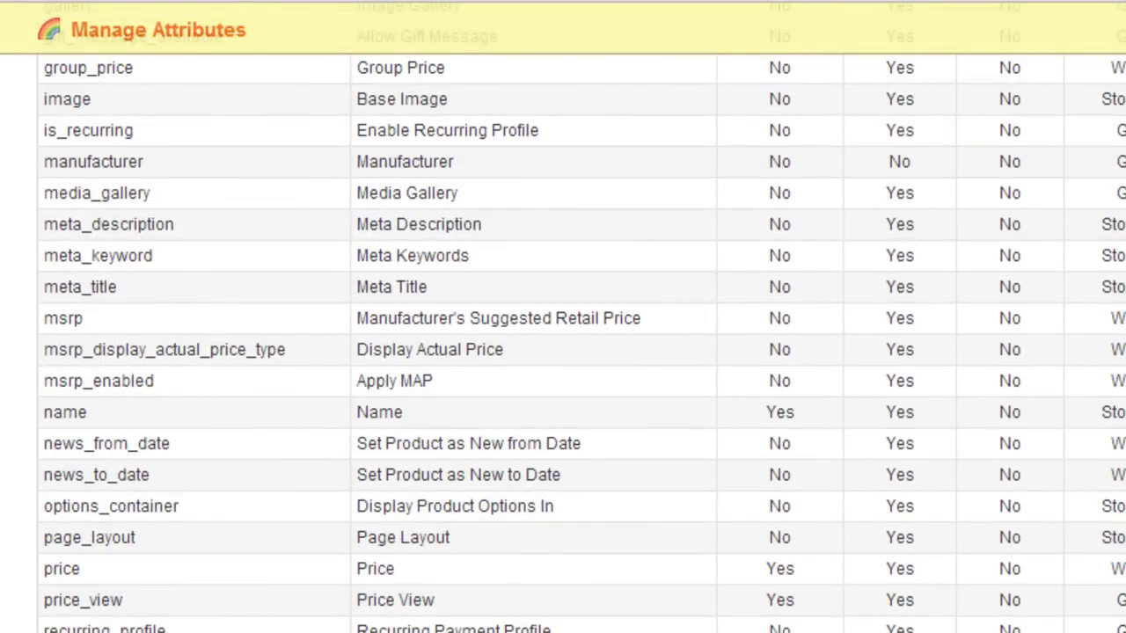
{"action": "scroll", "coordinate": [563, 352], "scroll_direction": "down", "scroll_amount": 2}
{"action": "scroll", "coordinate": [258, 518], "scroll_direction": "up", "scroll_amount": 8}
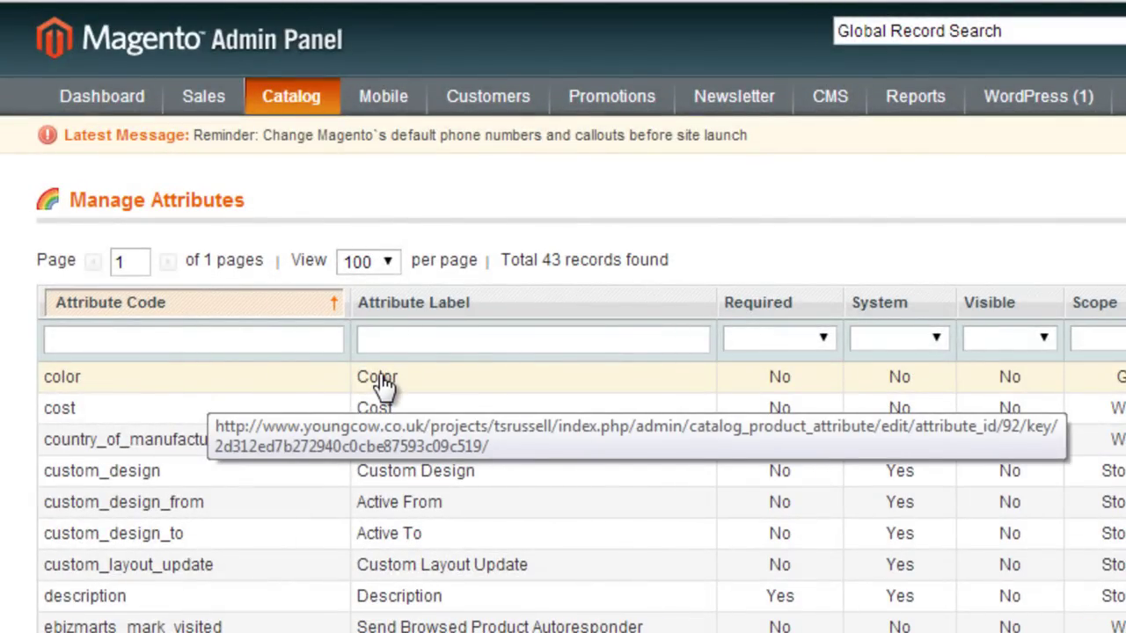
{"action": "scroll", "coordinate": [383, 387], "scroll_direction": "down", "scroll_amount": 9}
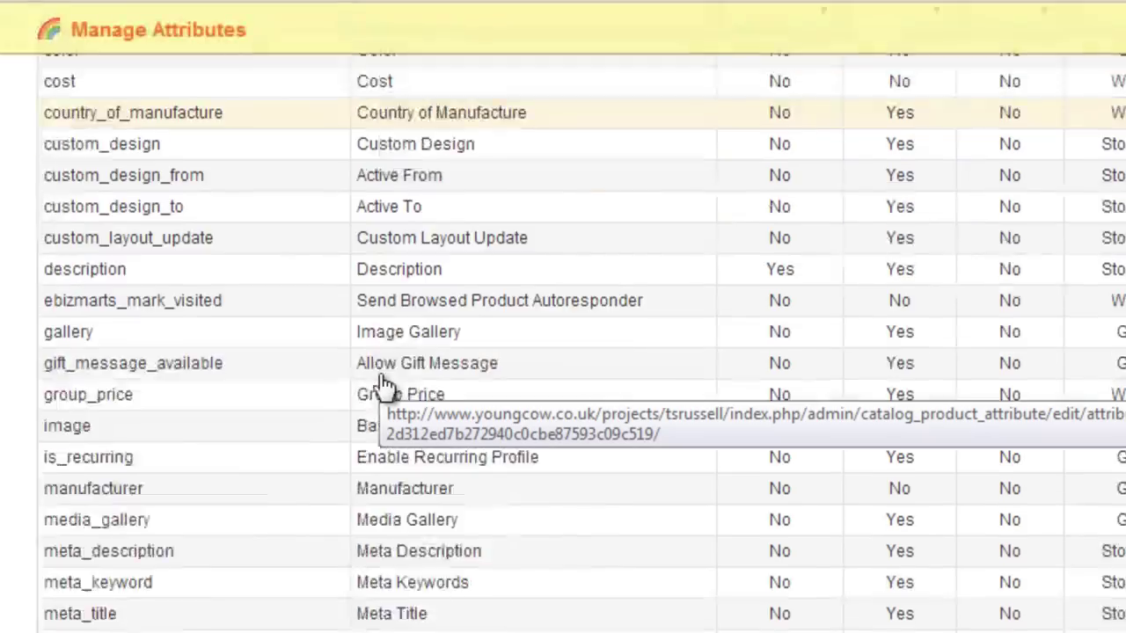
{"action": "scroll", "coordinate": [382, 387], "scroll_direction": "down", "scroll_amount": 1}
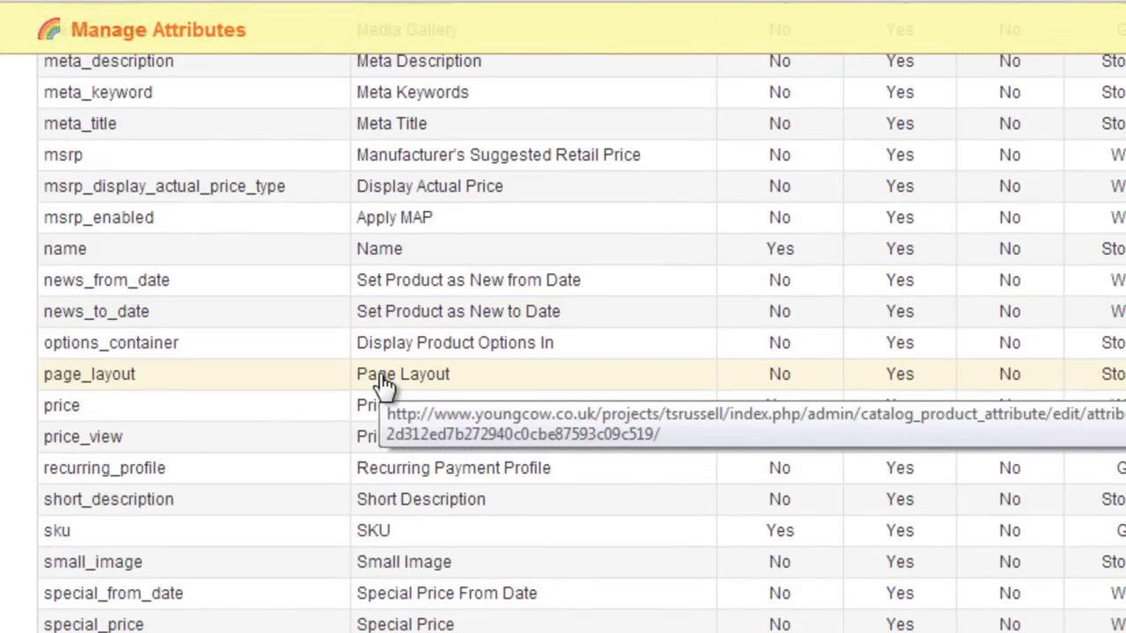
{"action": "scroll", "coordinate": [384, 384], "scroll_direction": "down", "scroll_amount": 2}
{"action": "scroll", "coordinate": [384, 385], "scroll_direction": "up", "scroll_amount": 1}
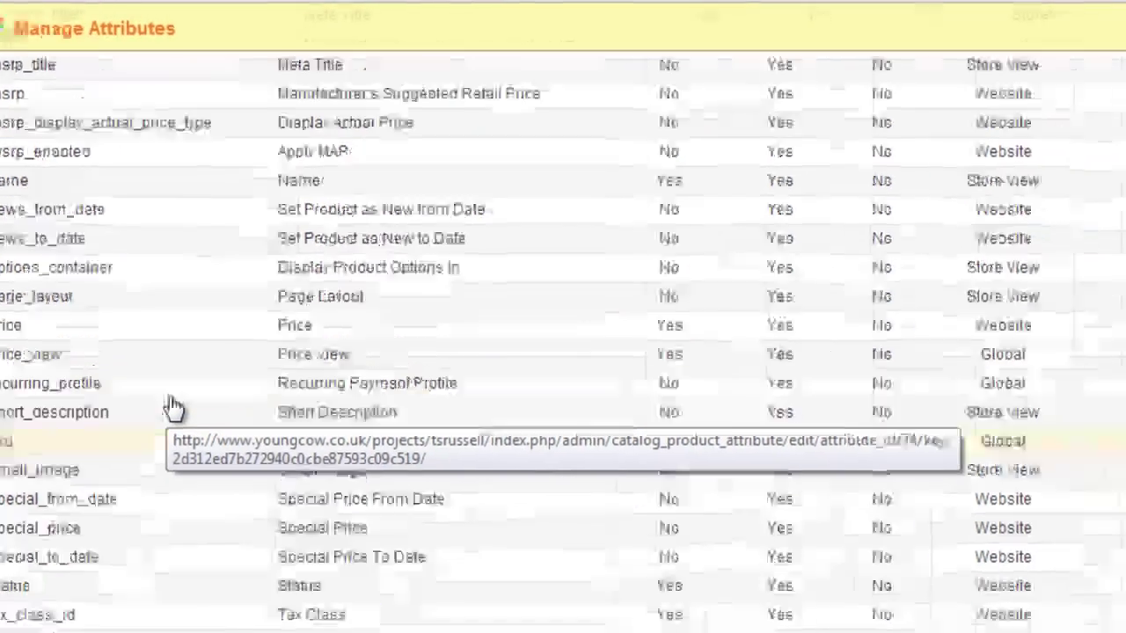
{"action": "scroll", "coordinate": [244, 437], "scroll_direction": "up", "scroll_amount": 6}
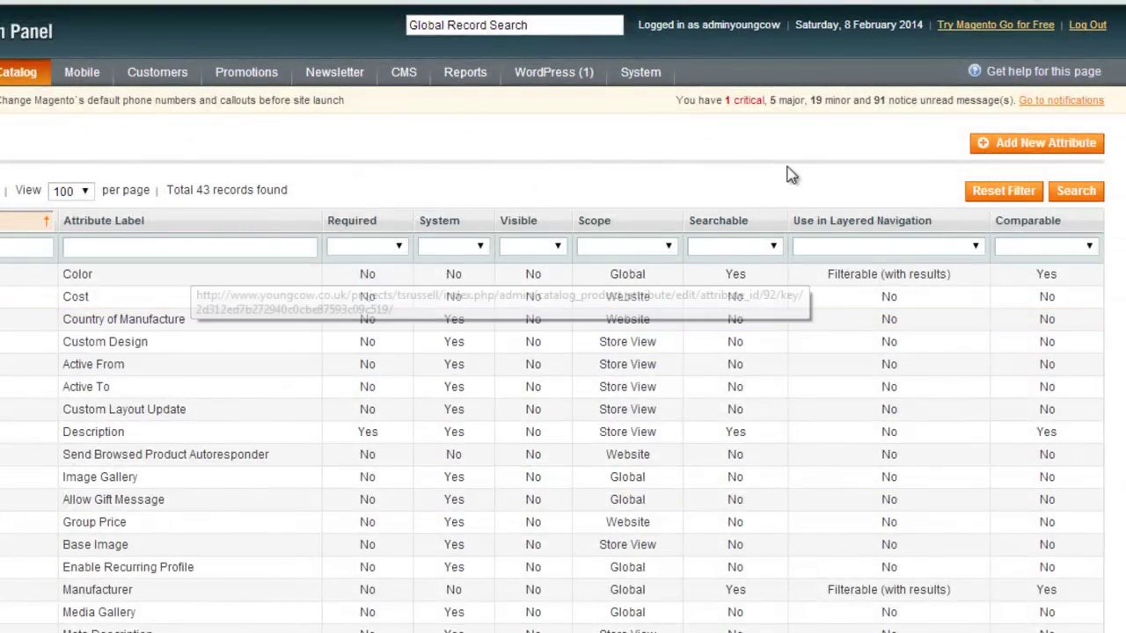
Add a new product attribute with the attribute code Size and the scope Global.
{"action": "left_click", "coordinate": [1042, 150]}
{"action": "left_click", "coordinate": [393, 227]}
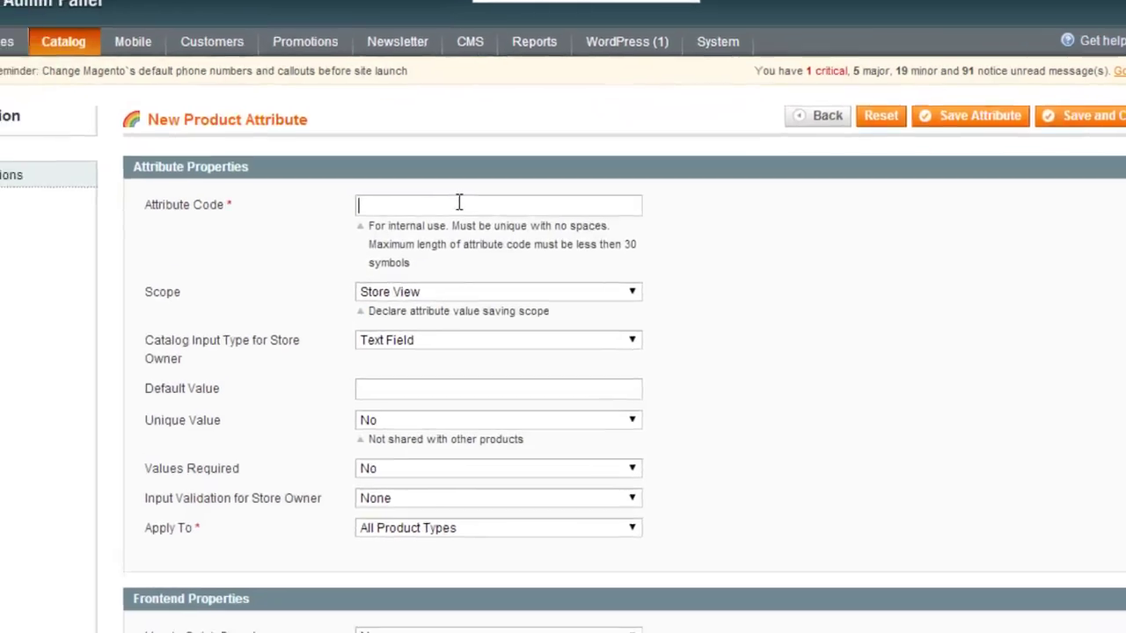
{"action": "type", "text": "Size"}
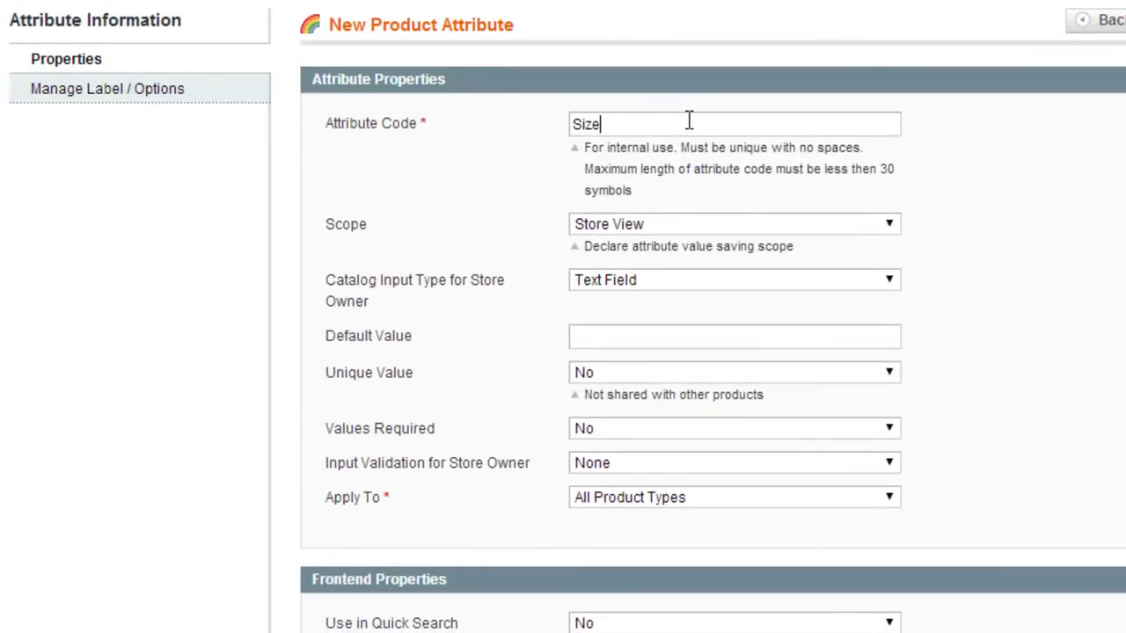
{"action": "left_click", "coordinate": [644, 230]}
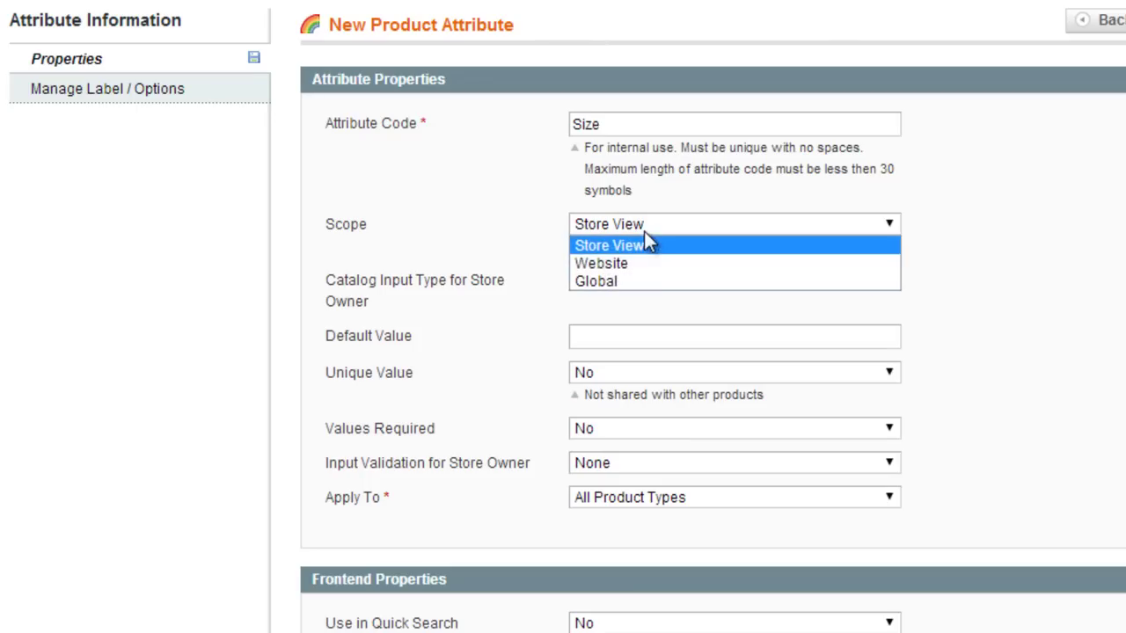
{"action": "left_click", "coordinate": [648, 279]}
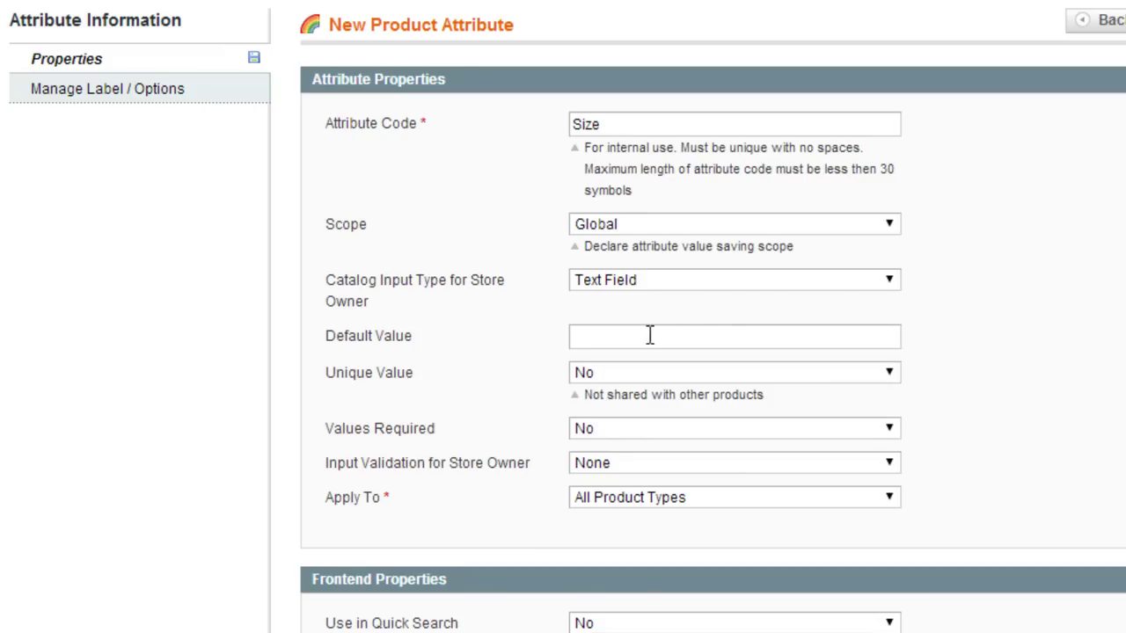
Set the Size attribute's catalog input type to Dropdown and Use To Create Configurable Product to Yes.
{"action": "left_click", "coordinate": [781, 280]}
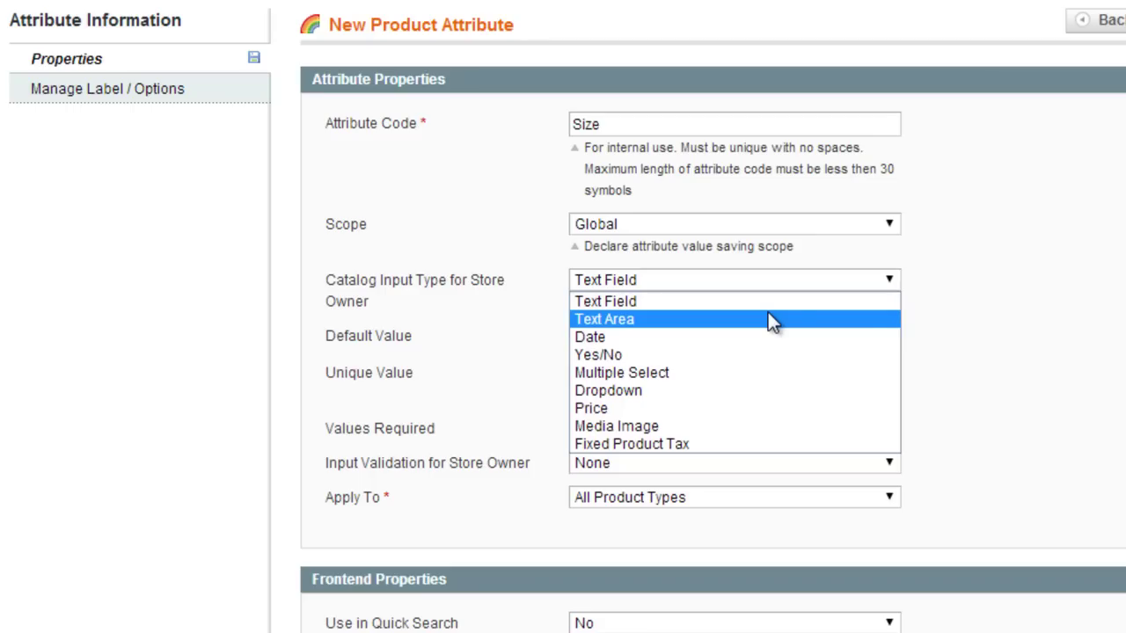
{"action": "left_click", "coordinate": [755, 398]}
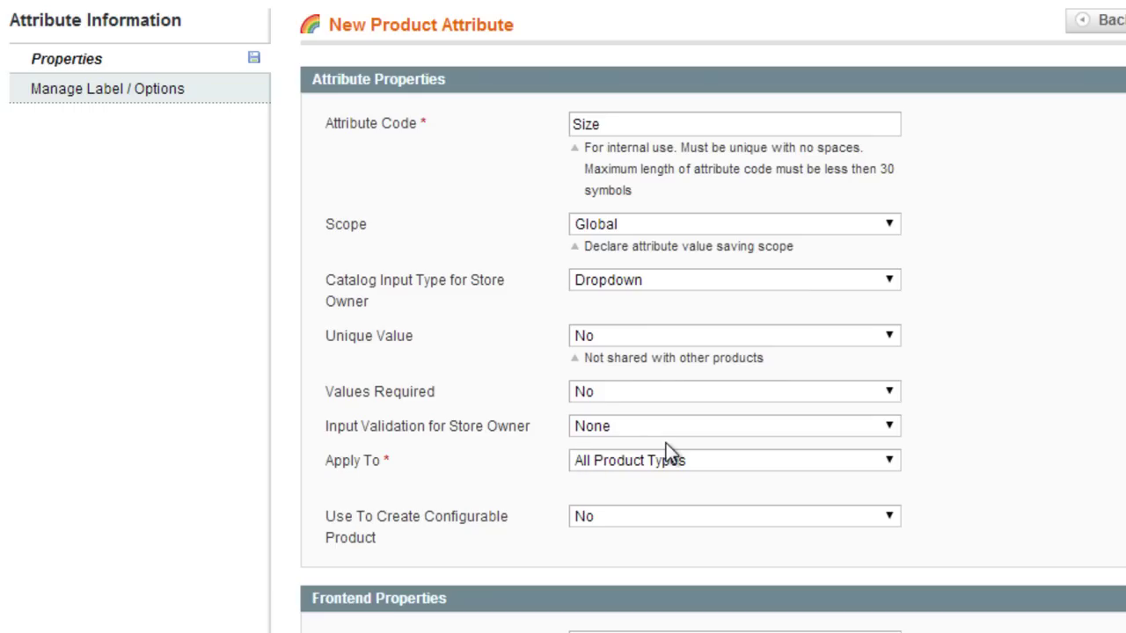
{"action": "left_click", "coordinate": [606, 463]}
{"action": "left_click", "coordinate": [1089, 418]}
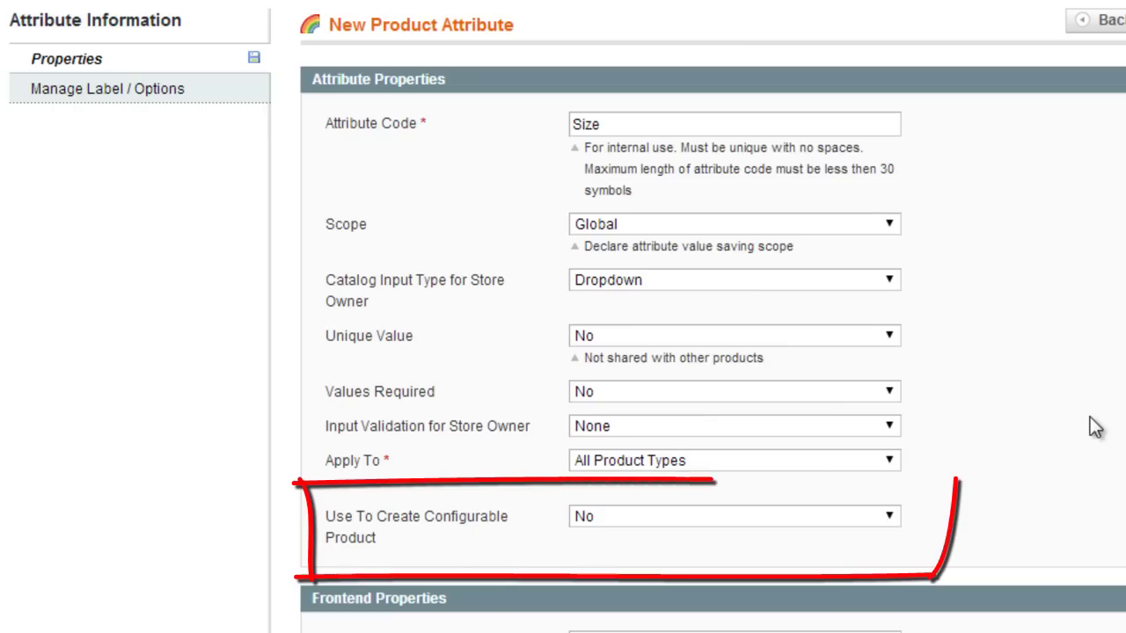
{"action": "left_click", "coordinate": [636, 522]}
{"action": "left_click", "coordinate": [639, 537]}
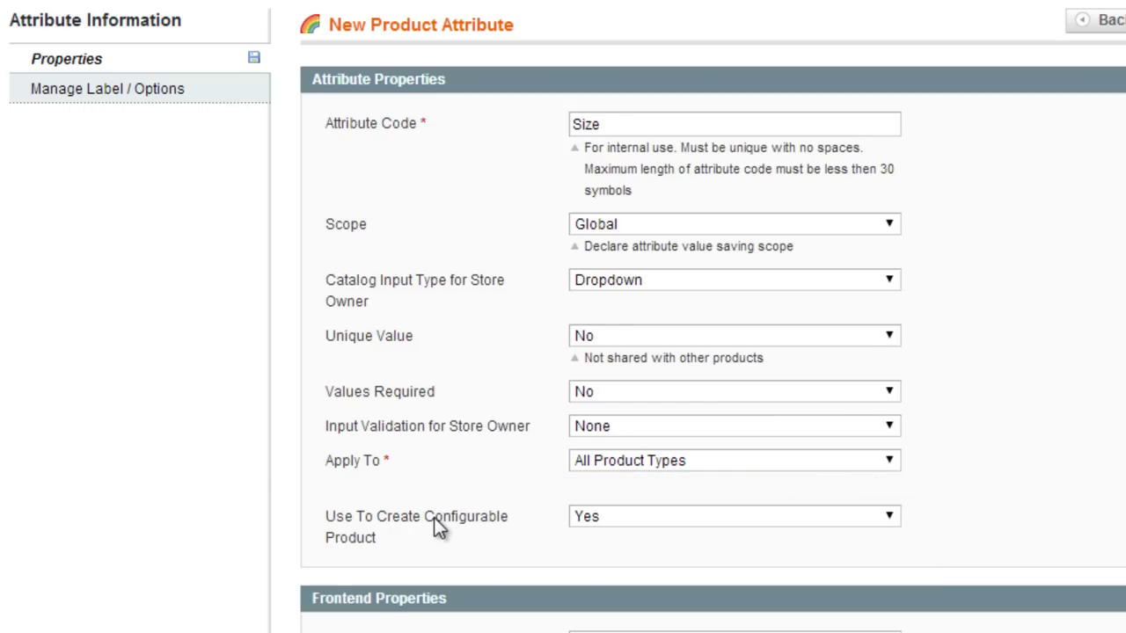
{"action": "scroll", "coordinate": [983, 456], "scroll_direction": "down", "scroll_amount": 6}
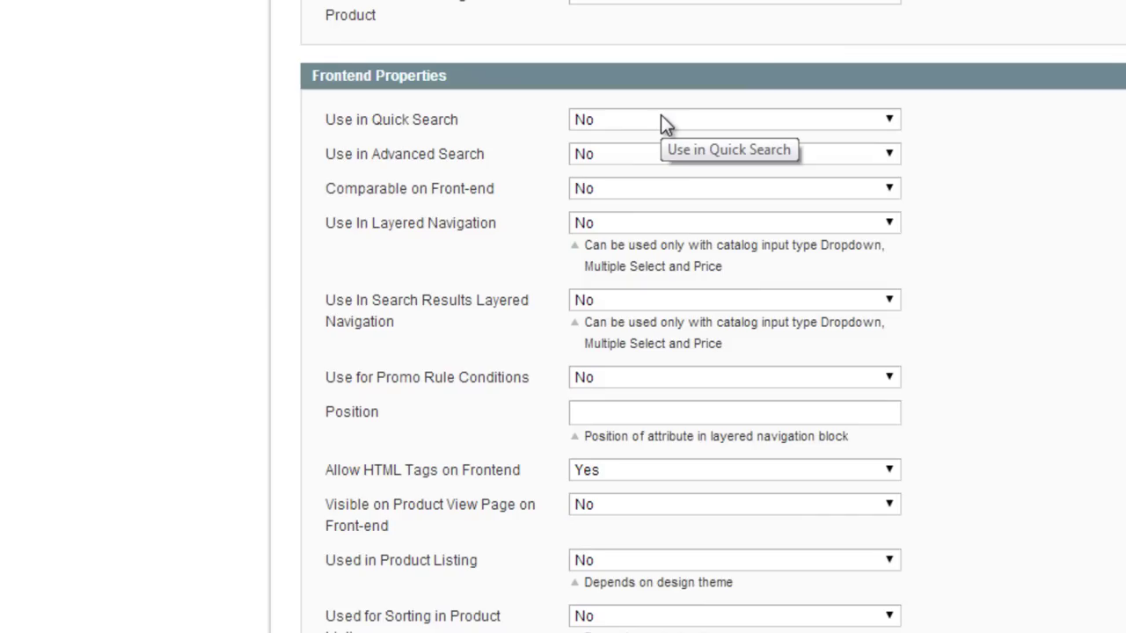
Set the attribute's Use in Advanced Search to Yes and Use In Layered Navigation to Filterable (with results).
{"action": "left_click", "coordinate": [654, 159]}
{"action": "left_click", "coordinate": [653, 175]}
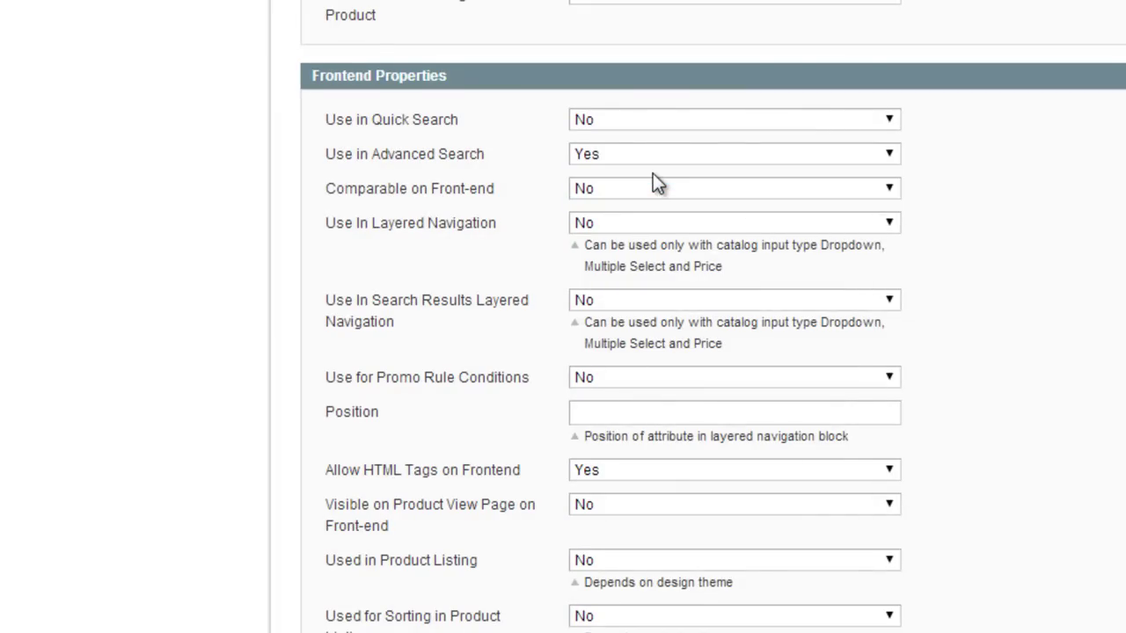
{"action": "left_click", "coordinate": [642, 223]}
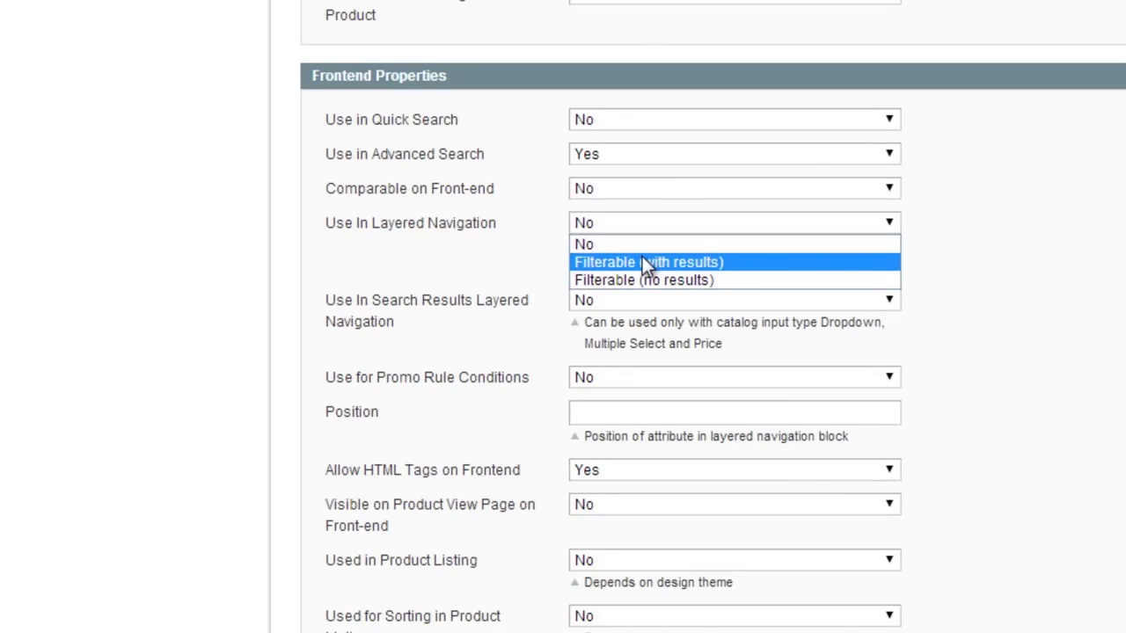
{"action": "left_click", "coordinate": [643, 261]}
{"action": "scroll", "coordinate": [1047, 208], "scroll_direction": "down", "scroll_amount": 3}
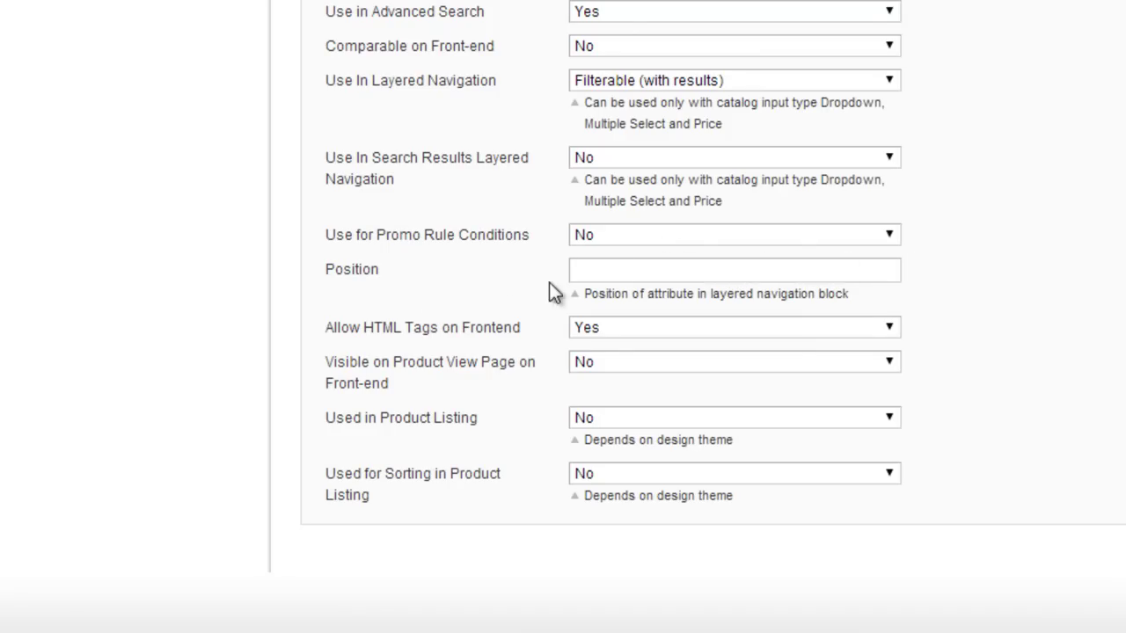
{"action": "left_click", "coordinate": [642, 269]}
{"action": "type", "text": "1"}
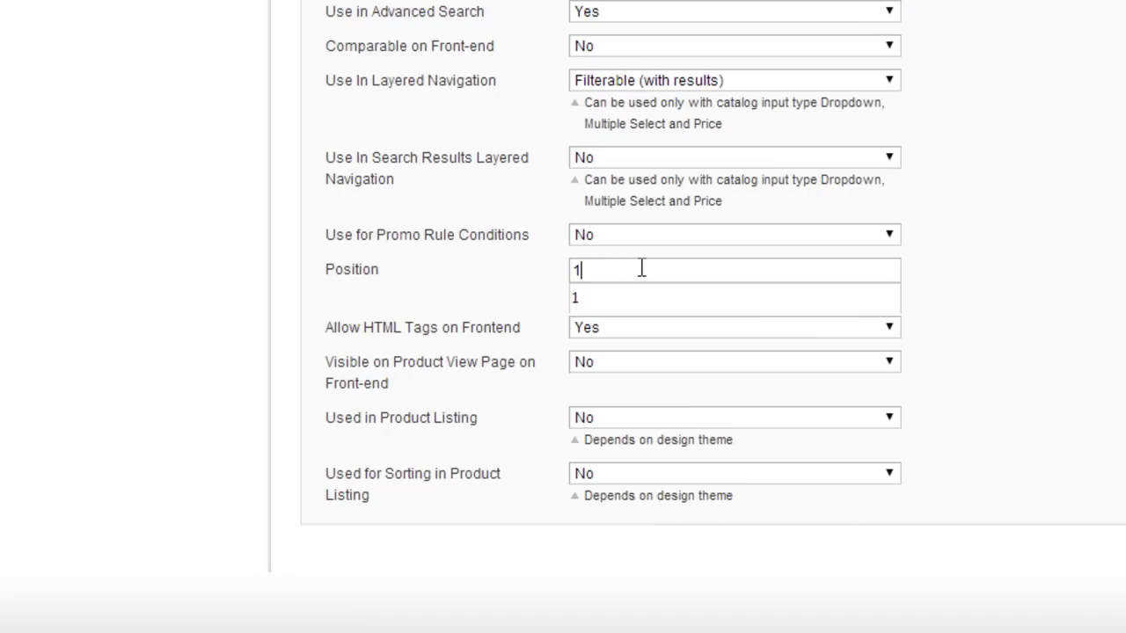
{"action": "key", "text": "BackSpace"}
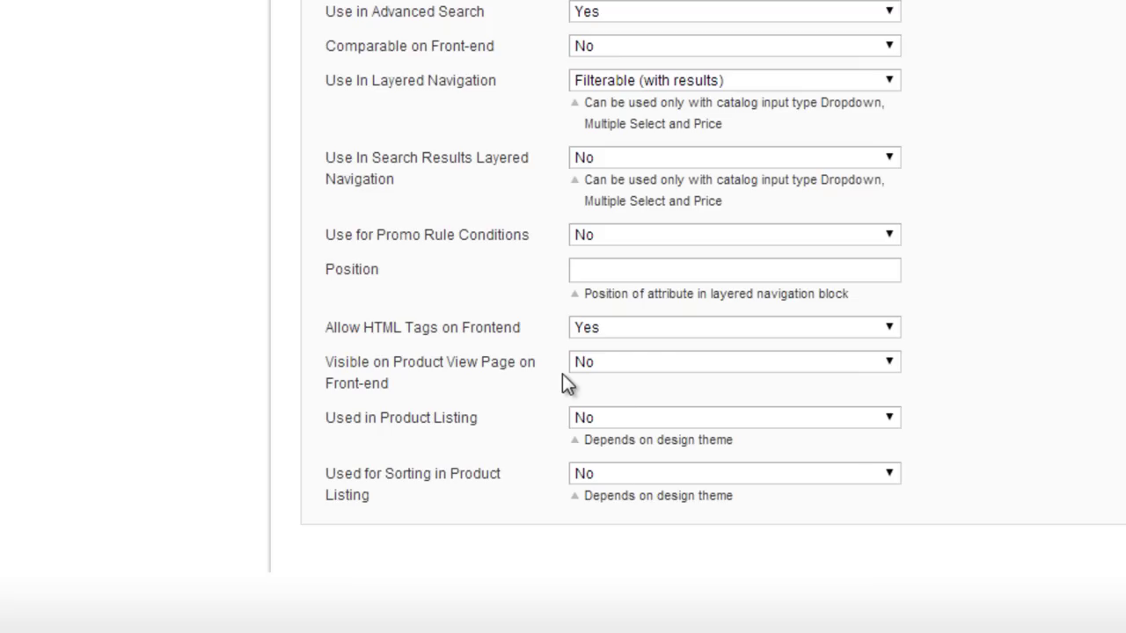
Set Visible on Product View Page on Front-end to Yes for the new attribute.
{"action": "left_click", "coordinate": [653, 361]}
{"action": "left_click", "coordinate": [656, 385]}
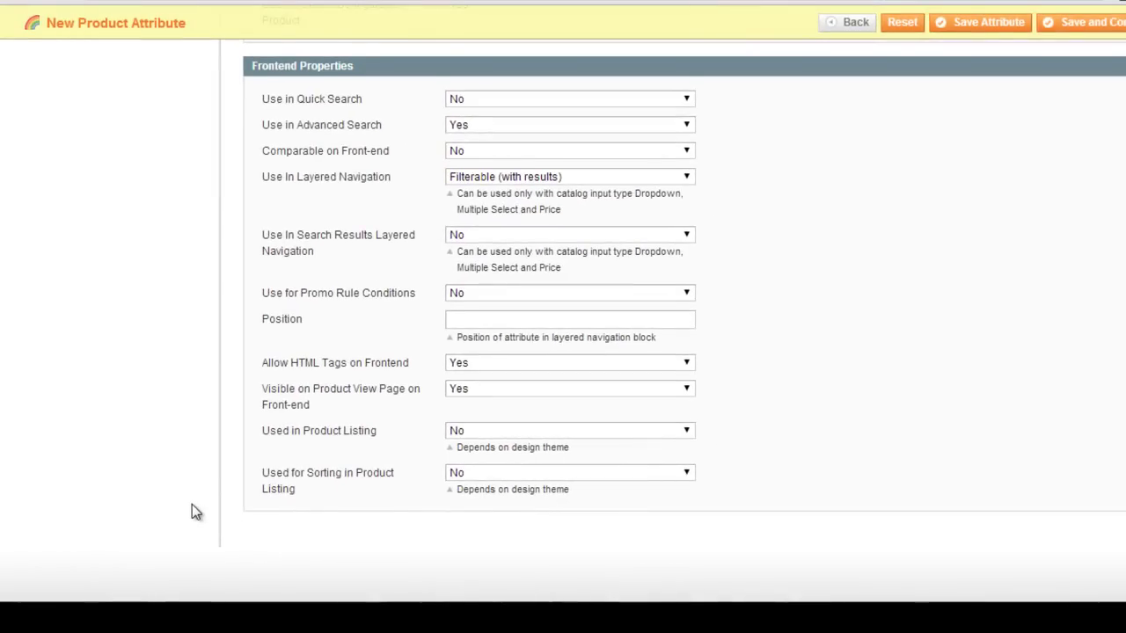
In the attribute's label settings, enter the title size for both Admin and Default Store View.
{"action": "scroll", "coordinate": [194, 510], "scroll_direction": "up", "scroll_amount": 10}
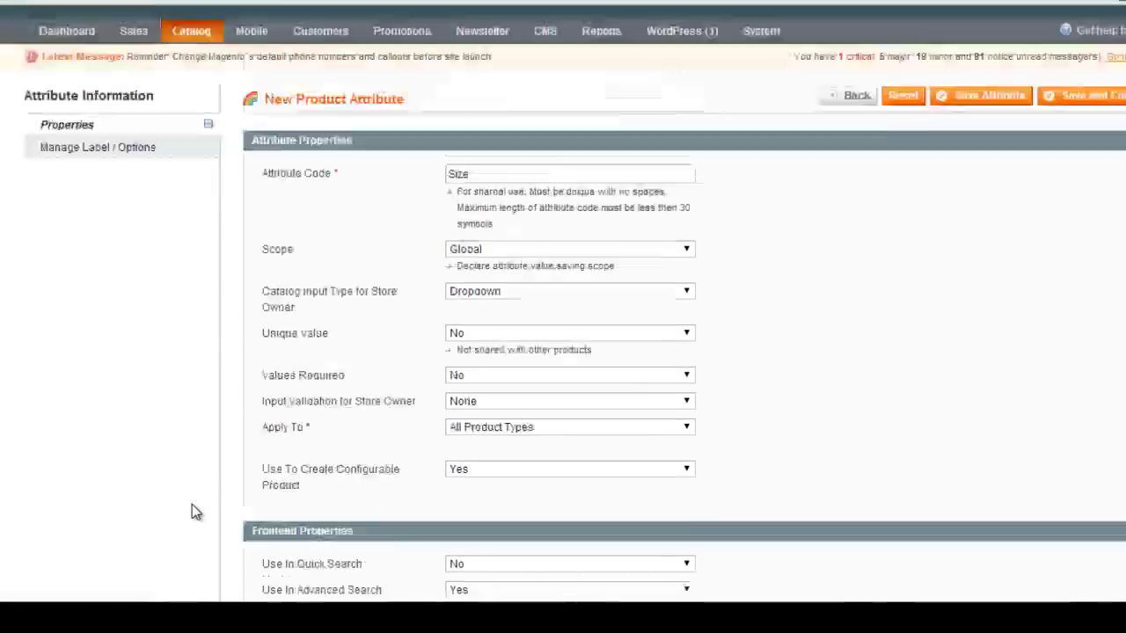
{"action": "scroll", "coordinate": [192, 504], "scroll_direction": "up", "scroll_amount": 1}
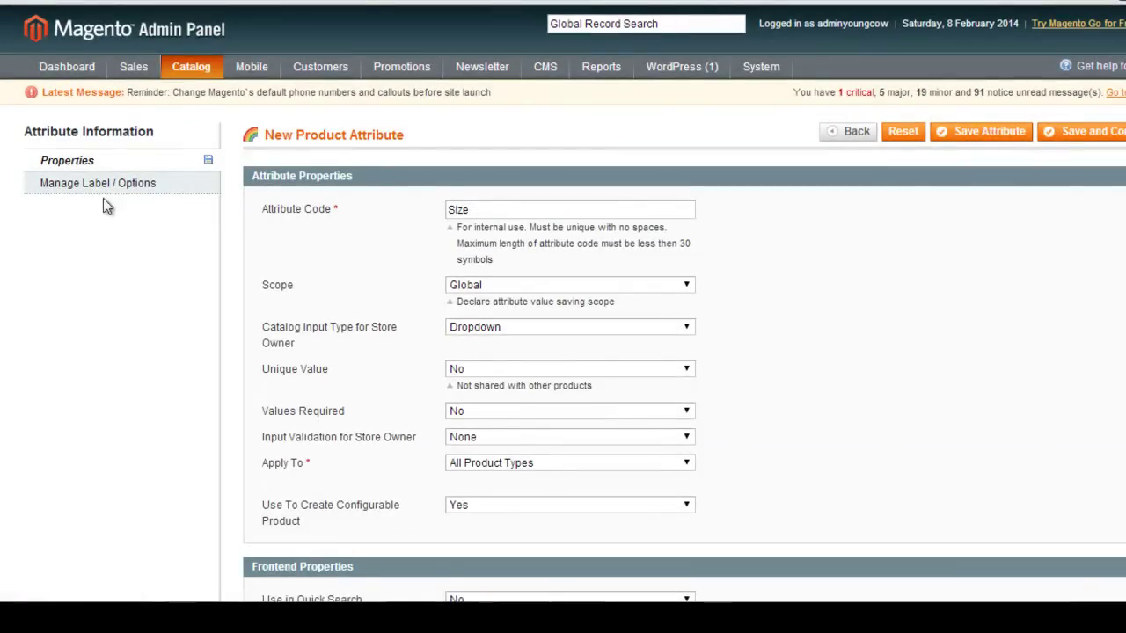
{"action": "left_click", "coordinate": [168, 186]}
{"action": "left_click", "coordinate": [361, 228]}
{"action": "type", "text": "size"}
{"action": "key", "text": "Tab"}
{"action": "type", "text": "size"}
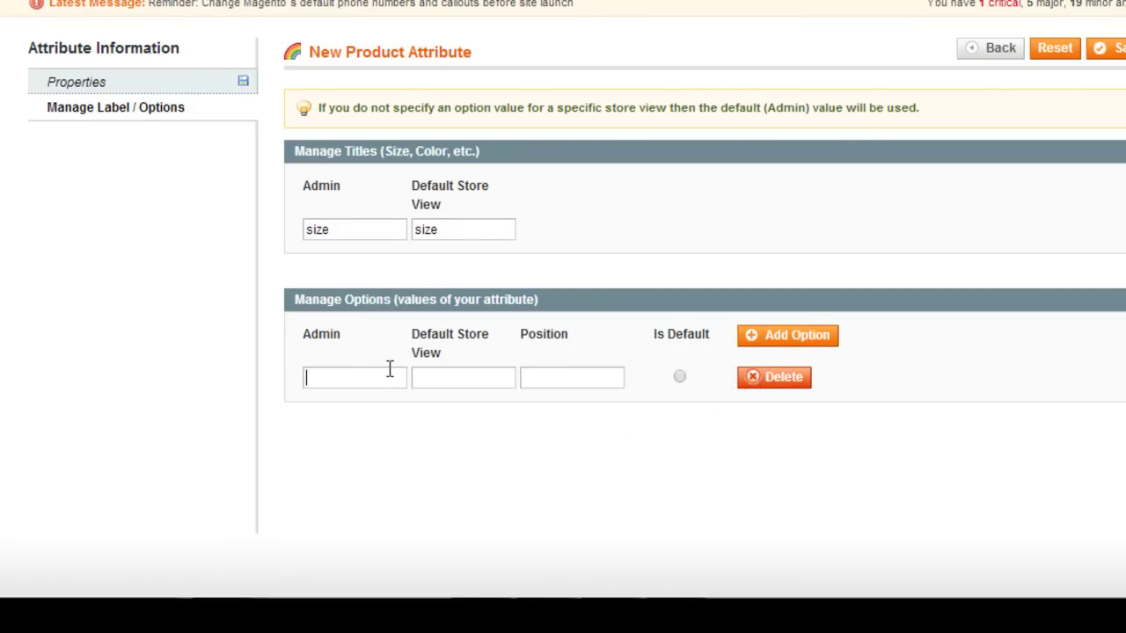
Add the option Small for Admin and Default Store View, with position 1.
{"action": "type", "text": "Small"}
{"action": "key", "text": "ctrl+a"}
{"action": "key", "text": "ctrl+c"}
{"action": "key", "text": "Tab"}
{"action": "key", "text": "ctrl+v"}
Add the option Medium for Admin and Default Store View, with position 2.
{"action": "left_click", "coordinate": [771, 342]}
{"action": "left_click", "coordinate": [364, 373]}
{"action": "type", "text": "Medium"}
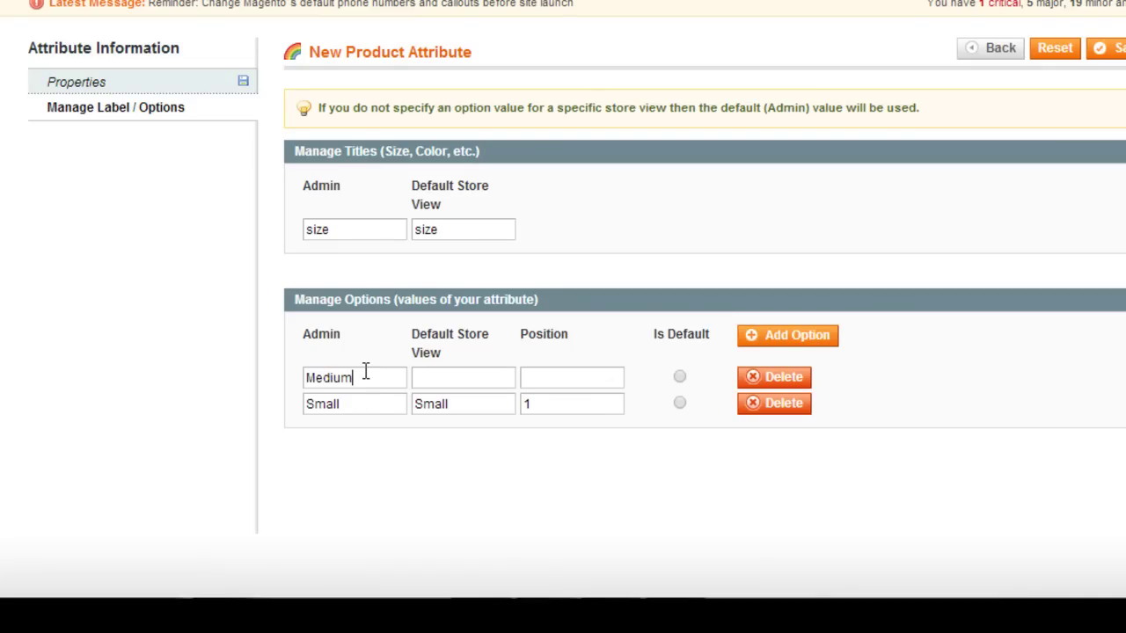
{"action": "key", "text": "ctrl+a"}
{"action": "key", "text": "Tab"}
{"action": "key", "text": "ctrl+v"}
{"action": "key", "text": "Tab"}
Add the option Large for Admin and Default Store View, with position 3.
{"action": "left_click", "coordinate": [805, 338]}
{"action": "left_click", "coordinate": [340, 379]}
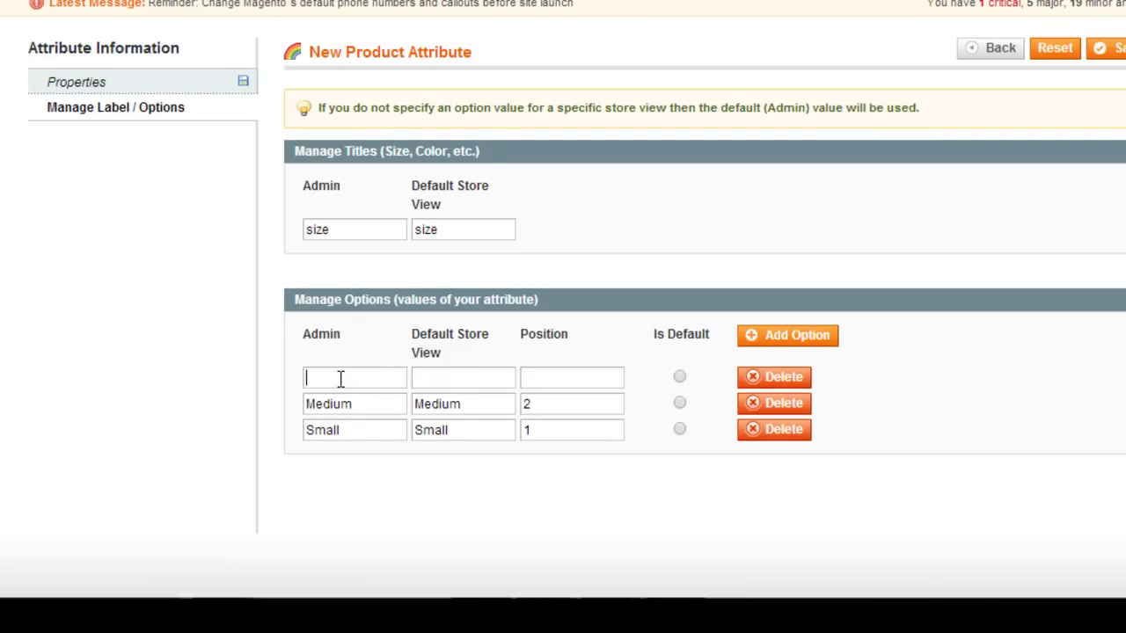
{"action": "type", "text": "Large"}
{"action": "double_click", "coordinate": [340, 377]}
{"action": "left_click", "coordinate": [465, 377]}
{"action": "key", "text": "ctrl+v"}
{"action": "left_click", "coordinate": [577, 373]}
{"action": "type", "text": "3"}
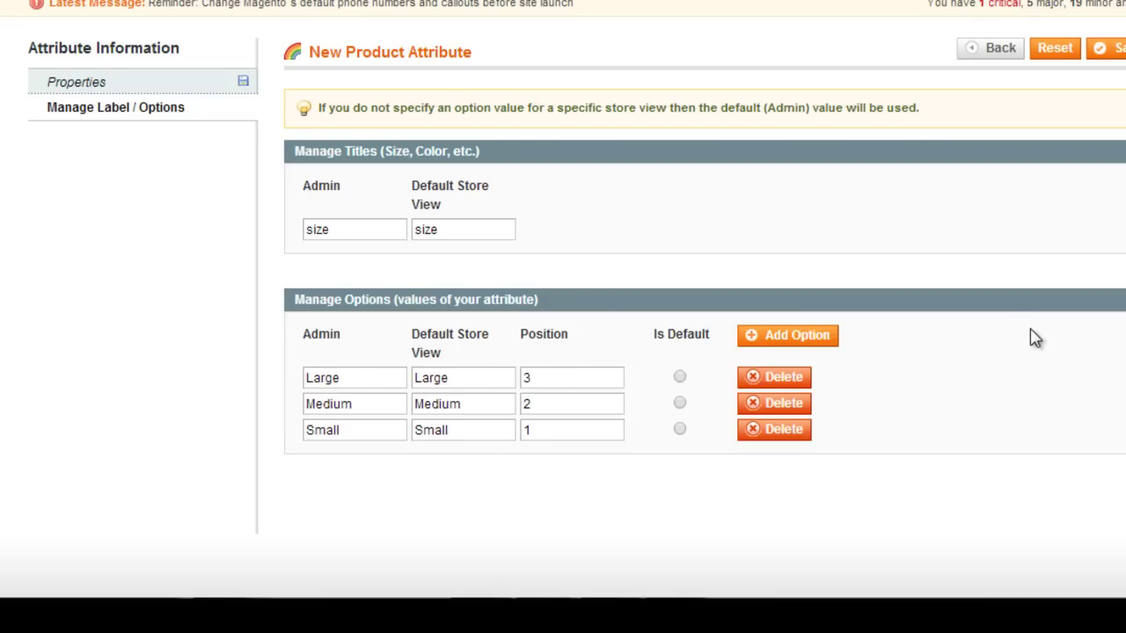
Add the option X Large for Admin and Default Store View, with position 4.
{"action": "left_click", "coordinate": [827, 341]}
{"action": "left_click", "coordinate": [343, 376]}
{"action": "type", "text": "Z"}
{"action": "key", "text": "BackSpace"}
{"action": "type", "text": "X Large"}
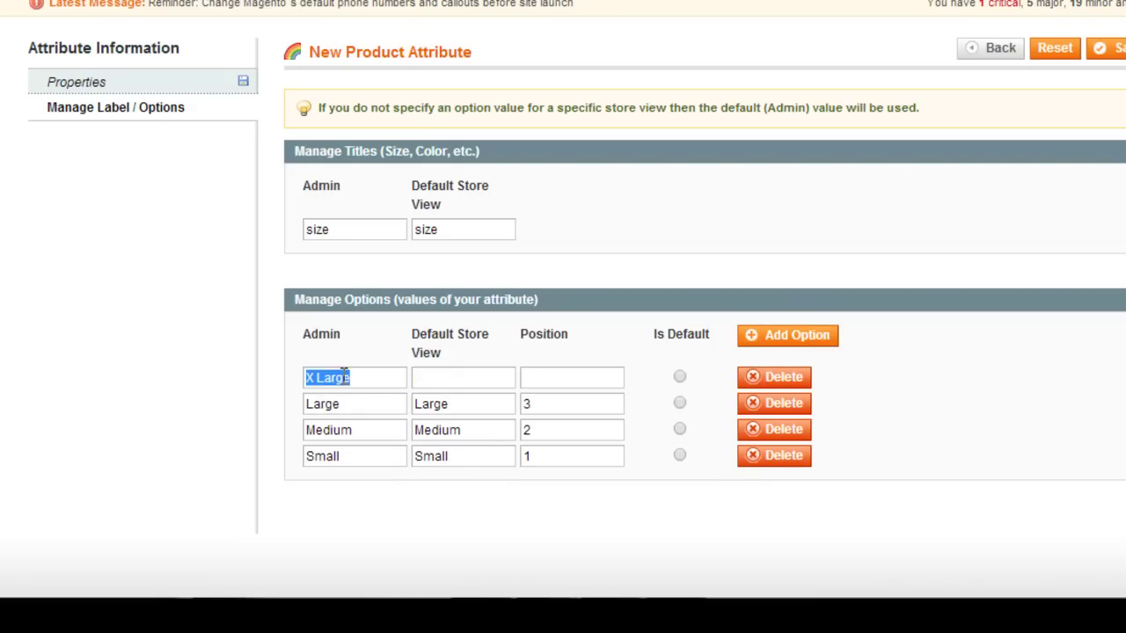
{"action": "key", "text": "ctrl+a"}
{"action": "key", "text": "ctrl+c"}
{"action": "key", "text": "Tab"}
{"action": "key", "text": "ctrl+v"}
{"action": "type", "text": "4"}
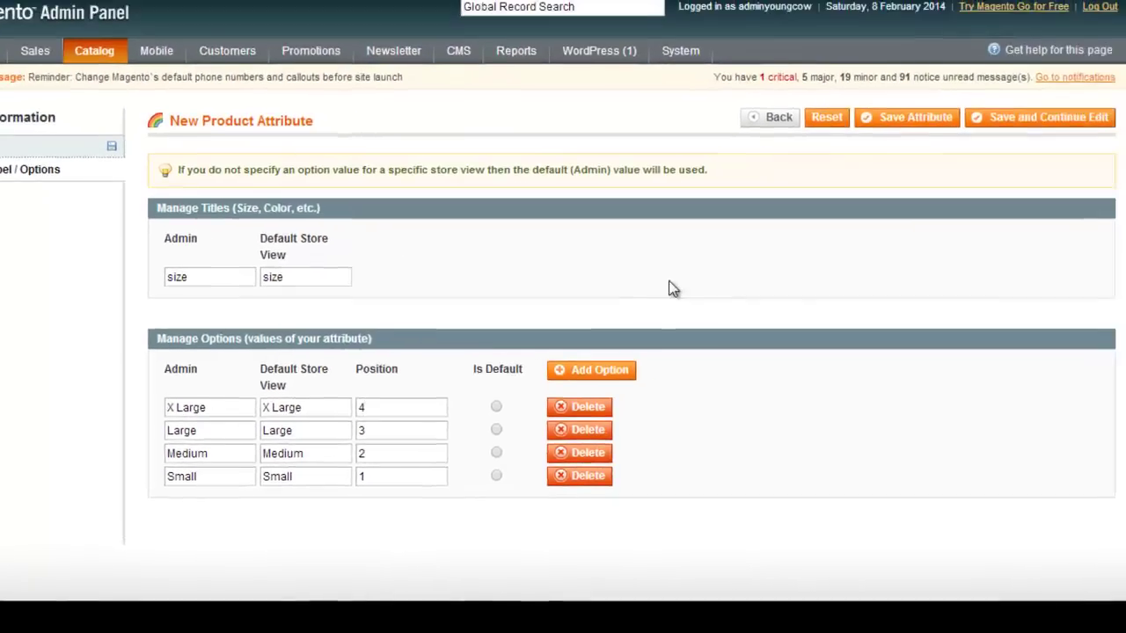
Change the attribute code to lowercase size and save the attribute, keeping it open for editing.
{"action": "left_click", "coordinate": [1018, 124]}
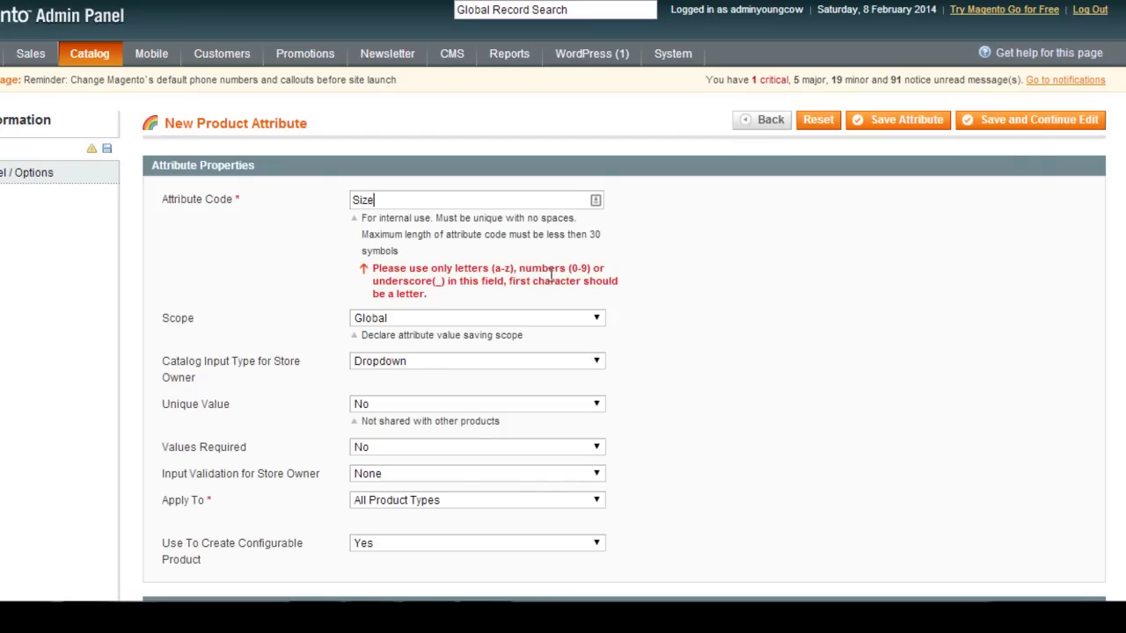
{"action": "left_click", "coordinate": [354, 200]}
{"action": "key", "text": "BackSpace"}
{"action": "key", "text": "BackSpace"}
{"action": "type", "text": "s"}
{"action": "left_click", "coordinate": [1025, 121]}
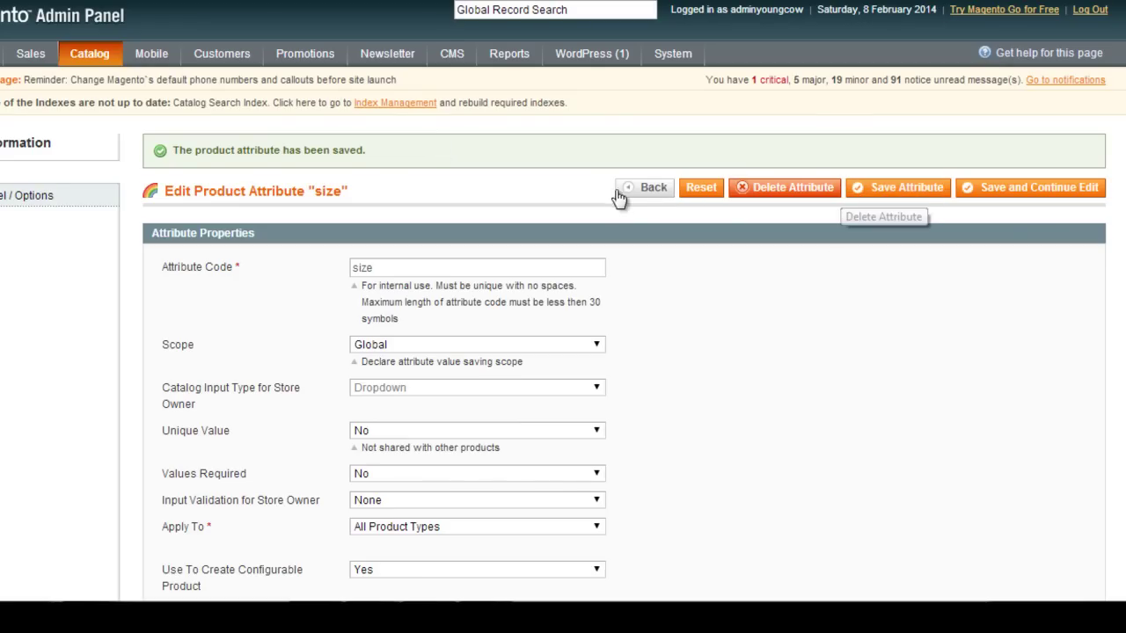
Return to the list of product attributes and locate the size attribute in it.
{"action": "left_click", "coordinate": [648, 191]}
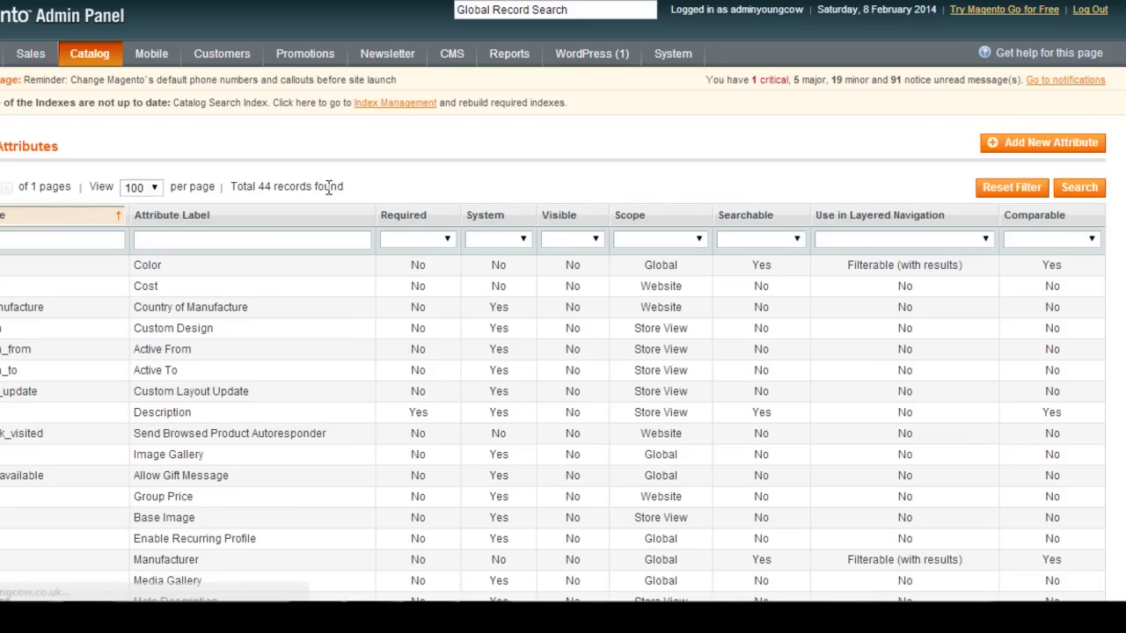
{"action": "scroll", "coordinate": [403, 164], "scroll_direction": "down", "scroll_amount": 10}
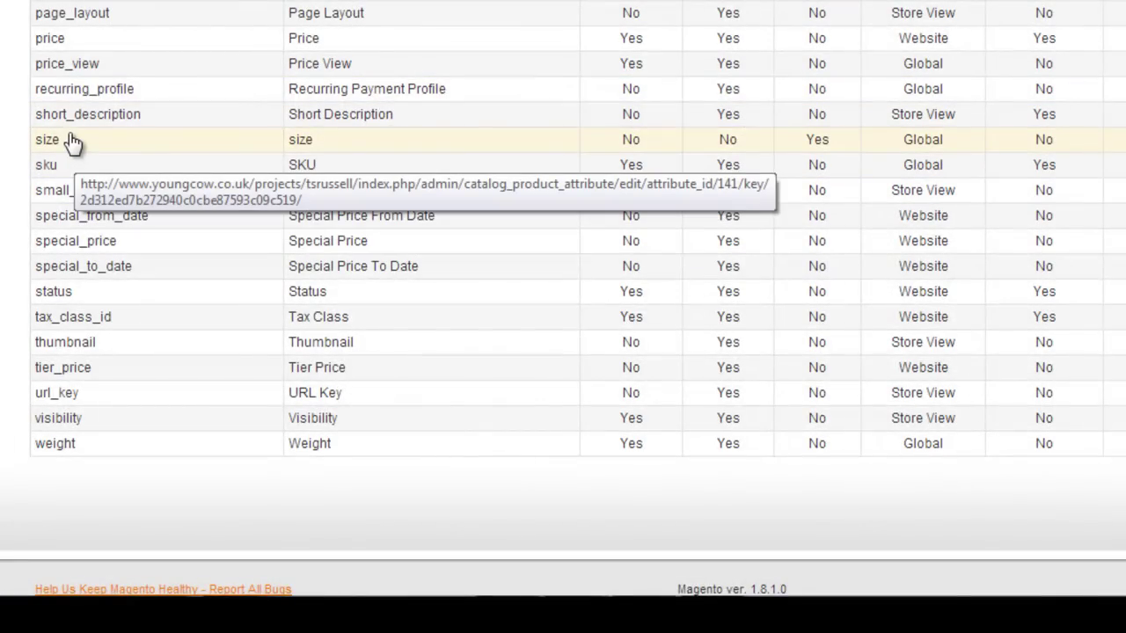
{"action": "scroll", "coordinate": [72, 142], "scroll_direction": "up", "scroll_amount": 10}
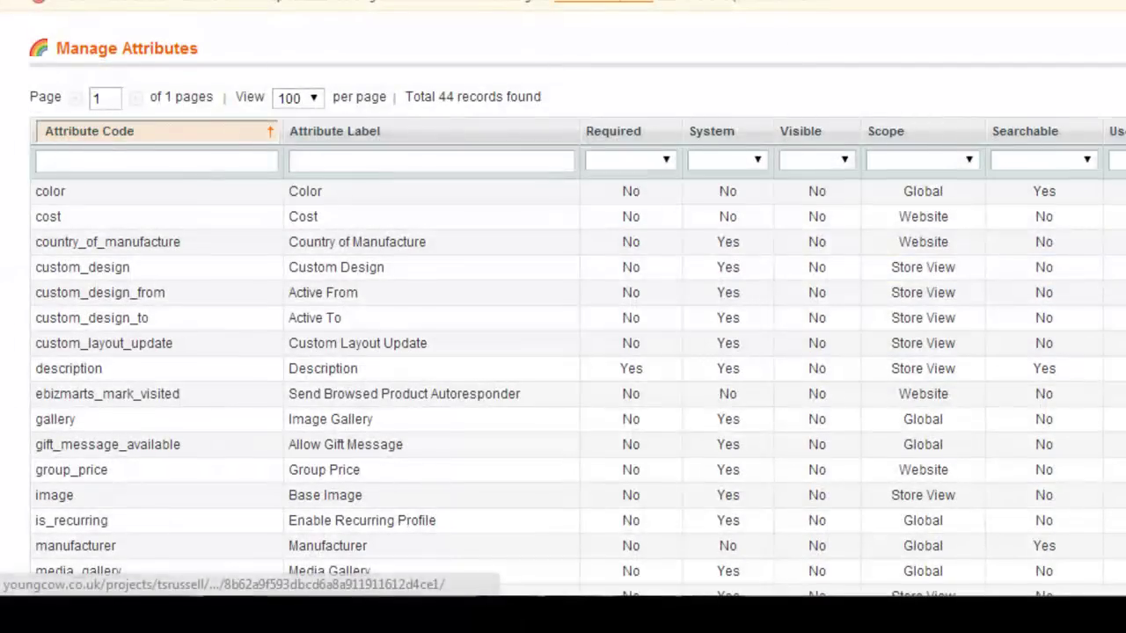
Go to the attribute sets and open the Default attribute set for editing.
{"action": "mouse_move", "coordinate": [255, 3]}
{"action": "mouse_move", "coordinate": [261, 24]}
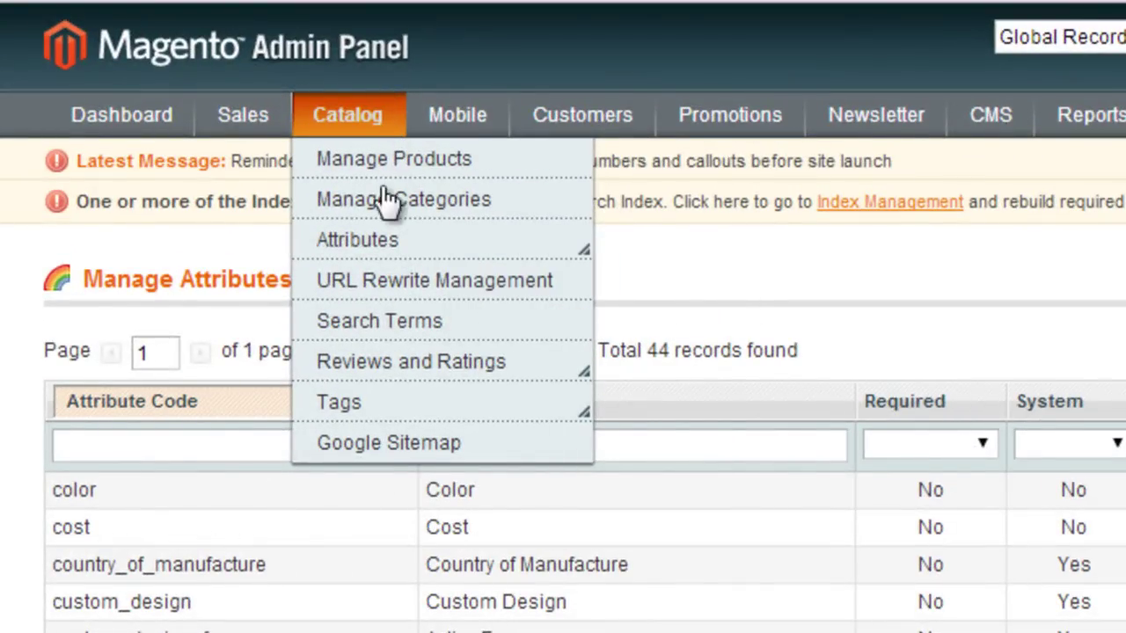
{"action": "mouse_move", "coordinate": [457, 250]}
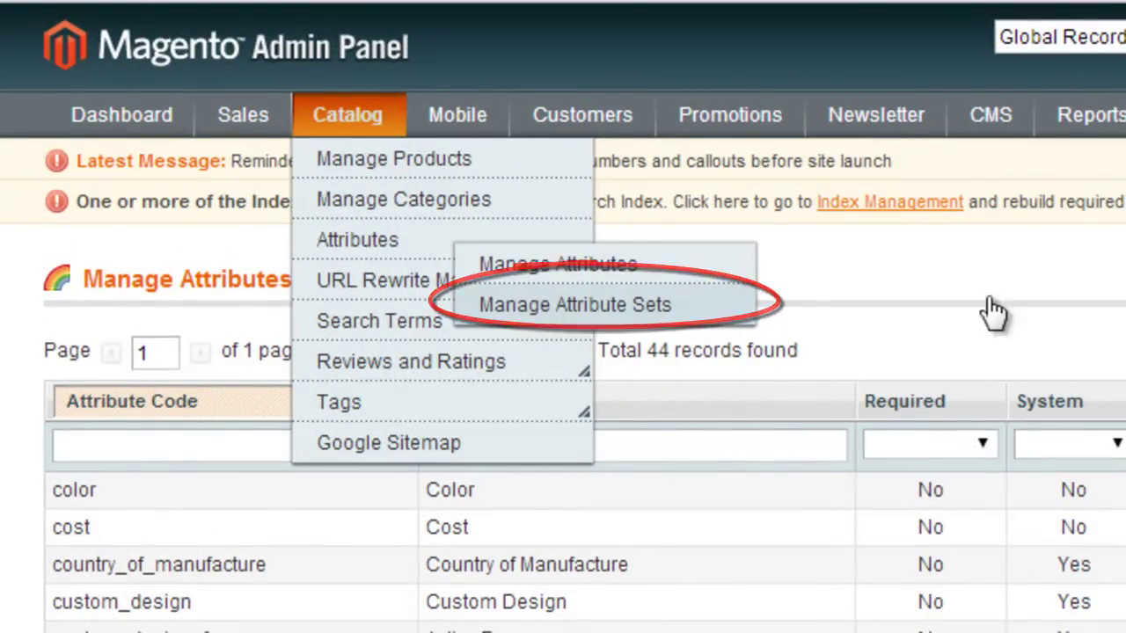
{"action": "left_click", "coordinate": [544, 308]}
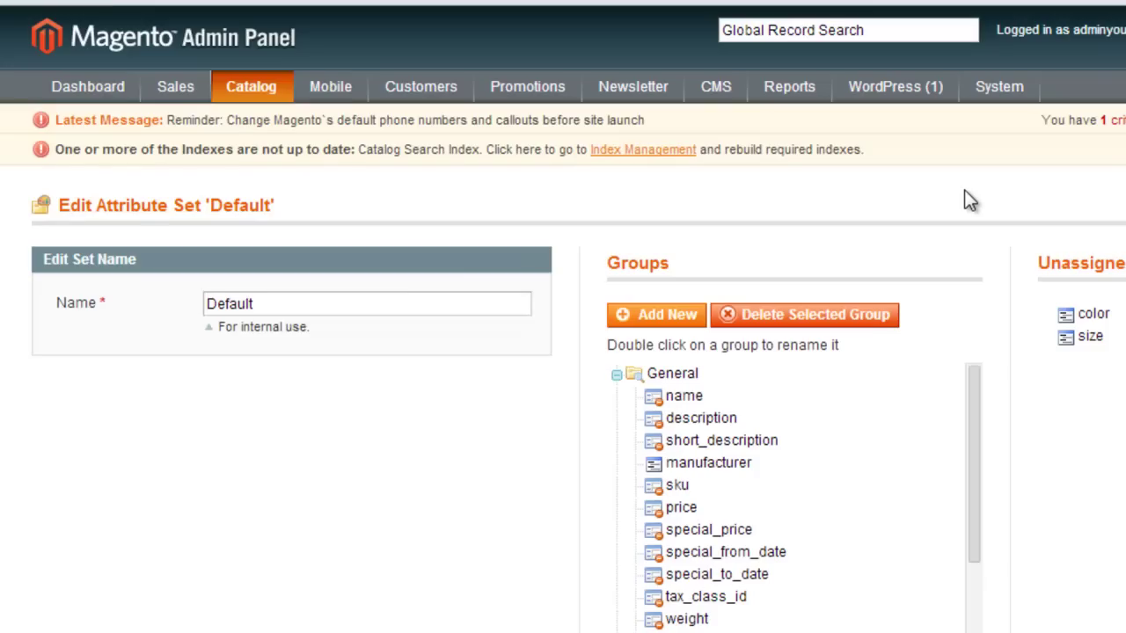
Assign the unassigned size attribute to the General group, directly below tax_class_id, and save the attribute set.
{"action": "scroll", "coordinate": [964, 201], "scroll_direction": "down", "scroll_amount": 1}
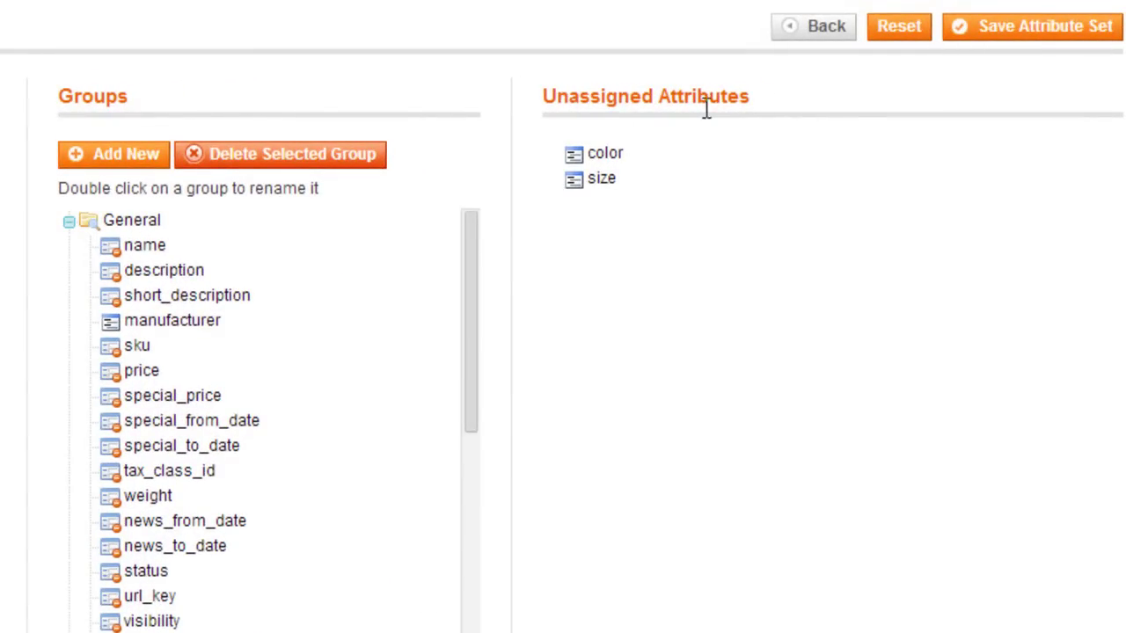
{"action": "left_click", "coordinate": [596, 183]}
{"action": "left_click_drag", "start_coordinate": [593, 191], "coordinate": [242, 282]}
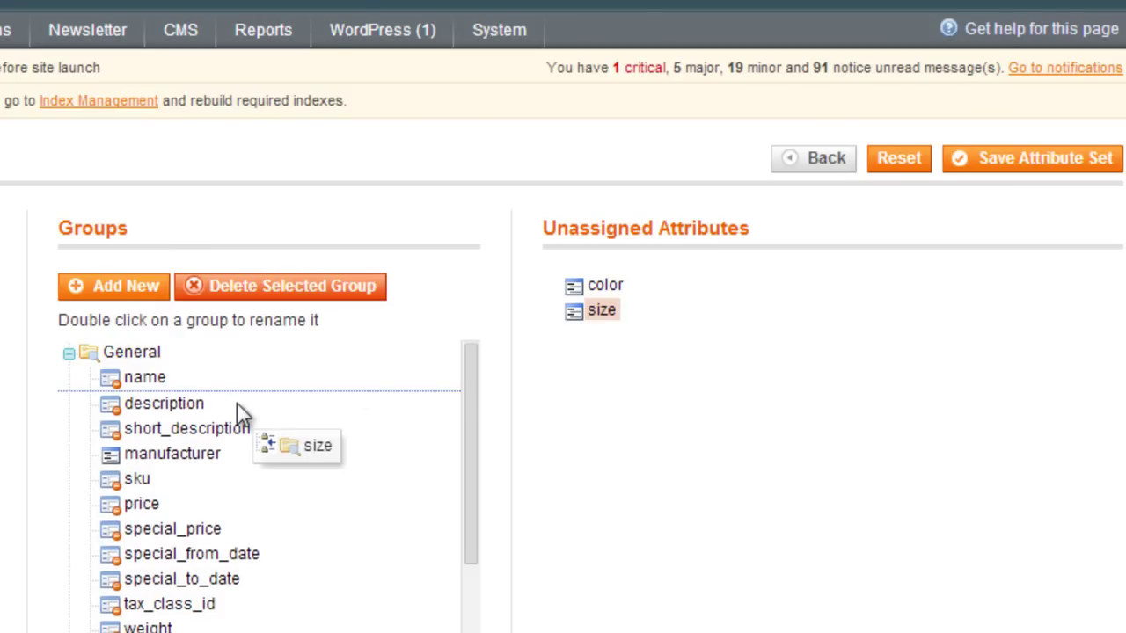
{"action": "left_click_drag", "start_coordinate": [242, 414], "coordinate": [196, 621]}
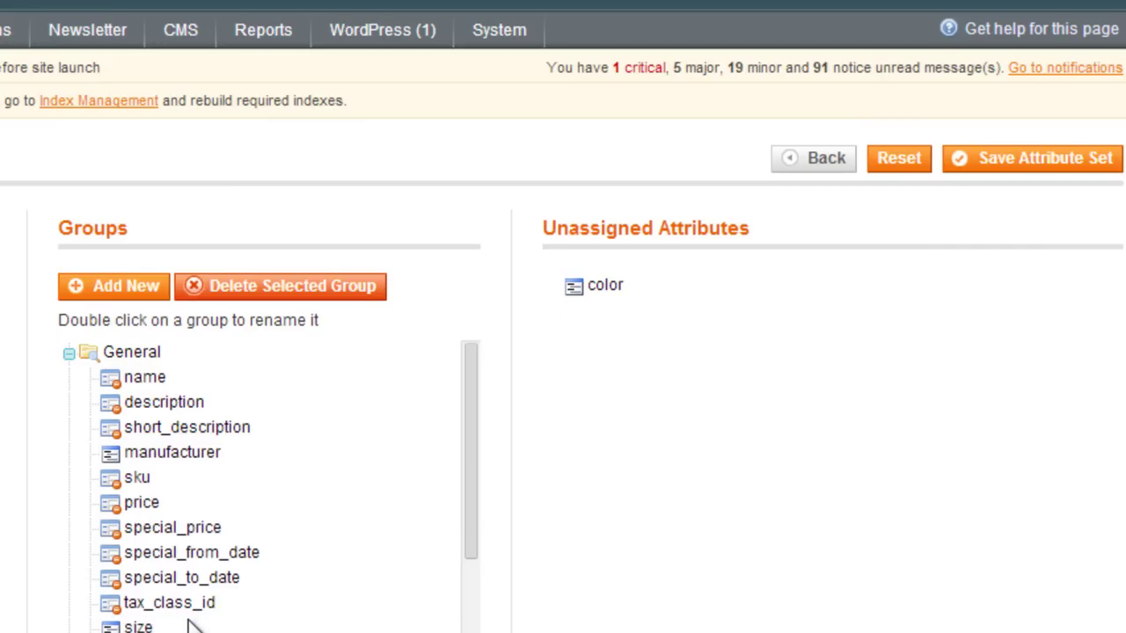
{"action": "left_click_drag", "start_coordinate": [470, 419], "coordinate": [442, 387]}
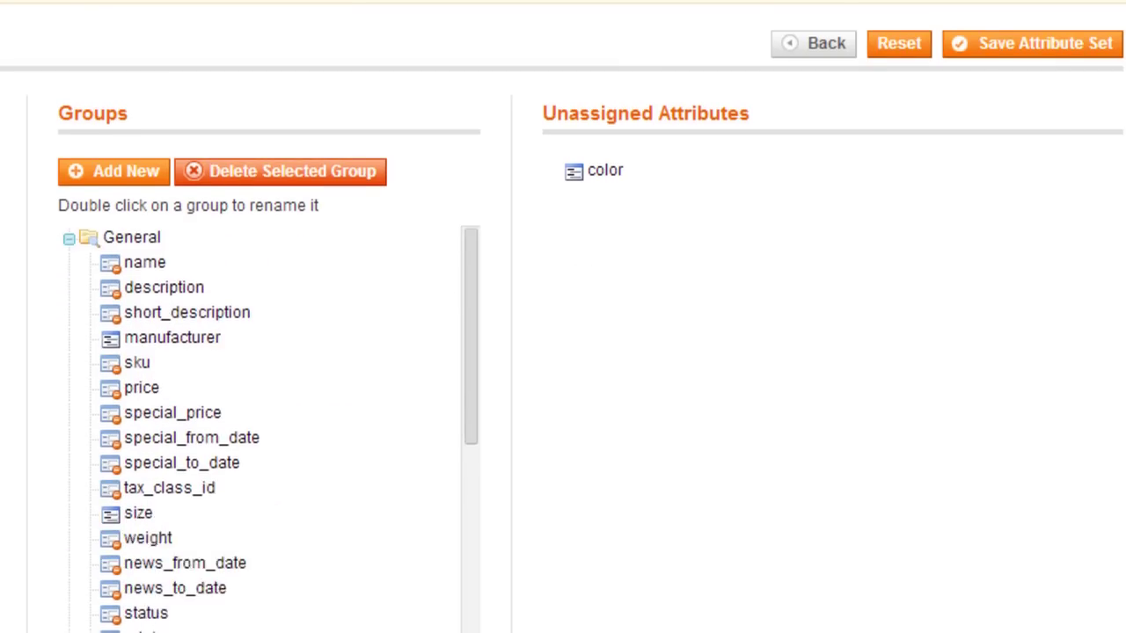
{"action": "left_click_drag", "start_coordinate": [478, 334], "coordinate": [483, 416]}
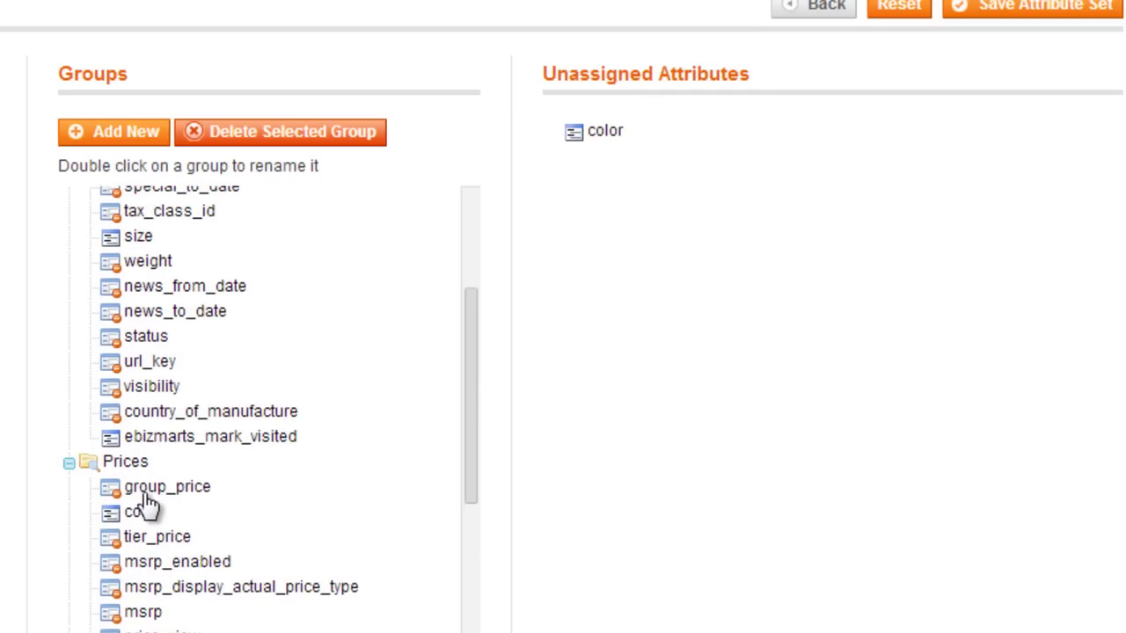
{"action": "mouse_move", "coordinate": [146, 494]}
{"action": "left_mouse_down"}
{"action": "mouse_move", "coordinate": [150, 533]}
{"action": "mouse_move", "coordinate": [156, 502]}
{"action": "left_mouse_up"}
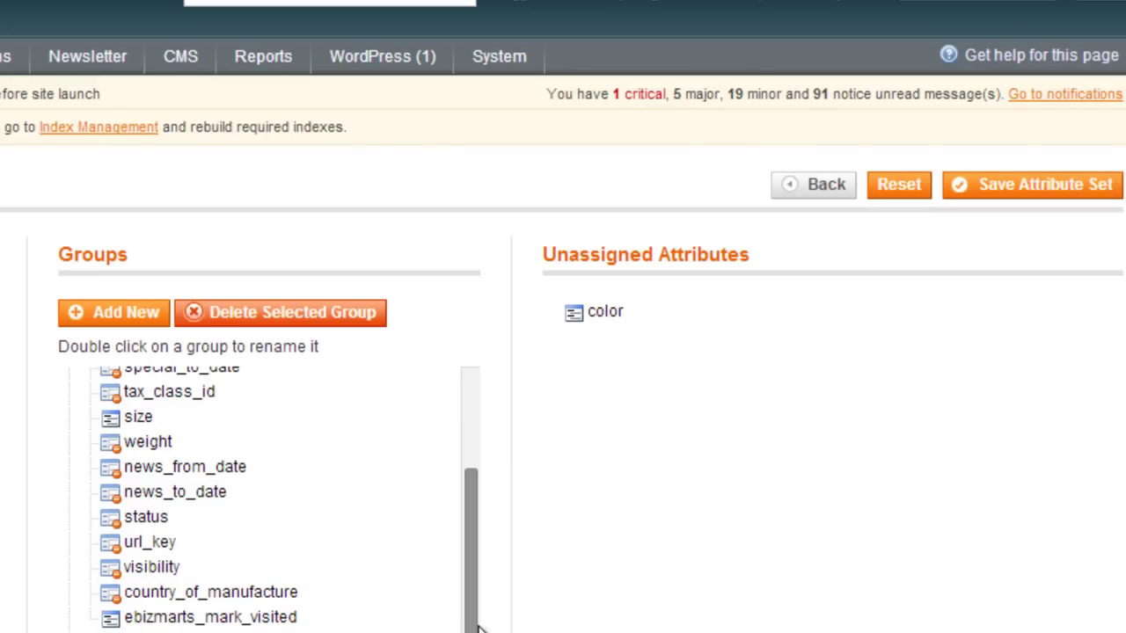
{"action": "left_click_drag", "start_coordinate": [477, 627], "coordinate": [475, 577]}
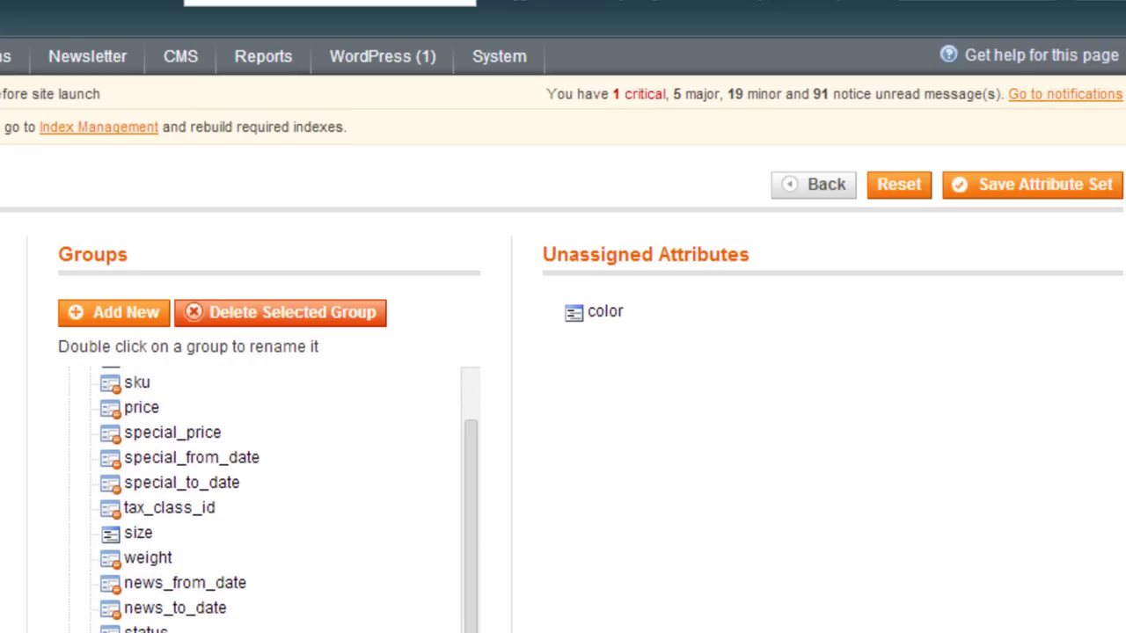
{"action": "mouse_move", "coordinate": [463, 570]}
{"action": "left_mouse_down"}
{"action": "mouse_move", "coordinate": [465, 499]}
{"action": "mouse_move", "coordinate": [475, 552]}
{"action": "left_mouse_up"}
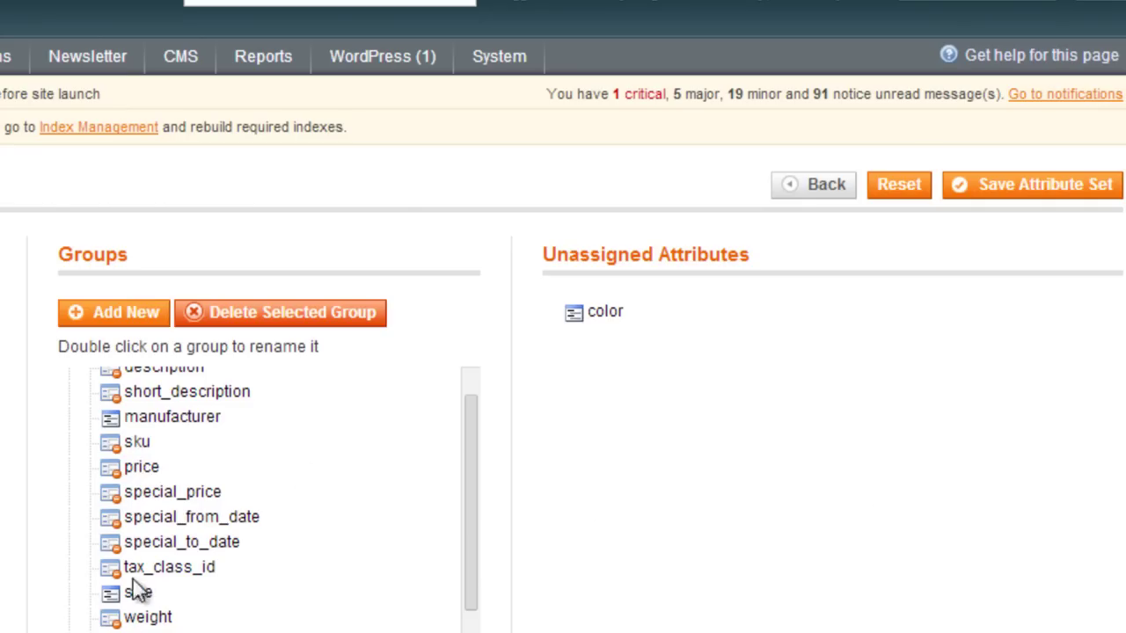
{"action": "left_click", "coordinate": [1058, 184]}
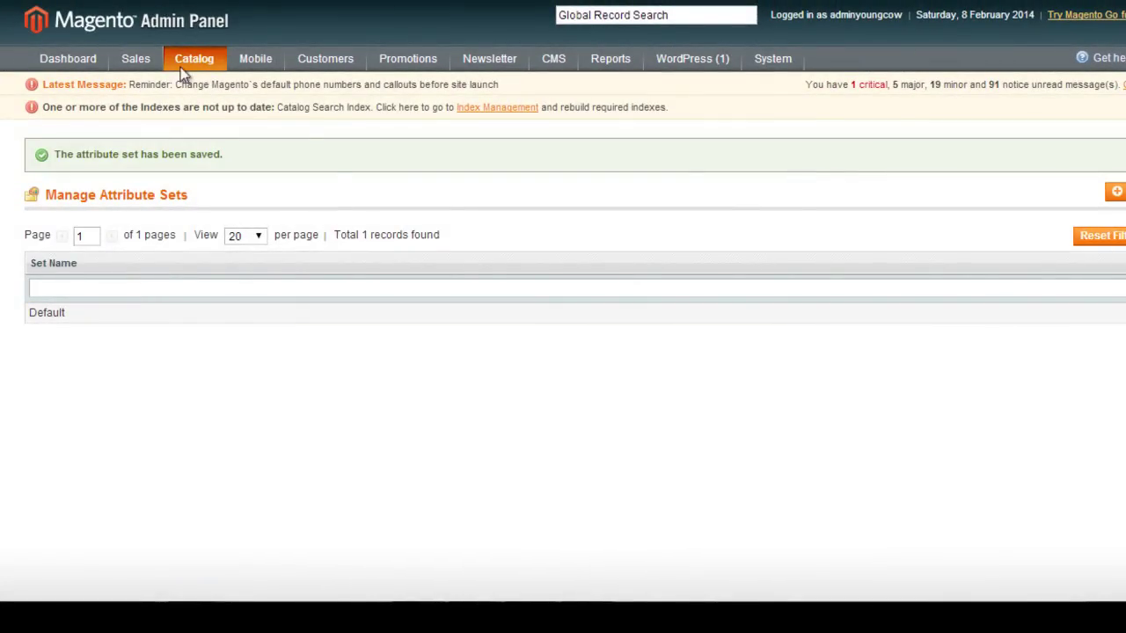
Start a new Configurable Product in the Default attribute set, with size as its configurable attribute.
{"action": "mouse_move", "coordinate": [184, 65]}
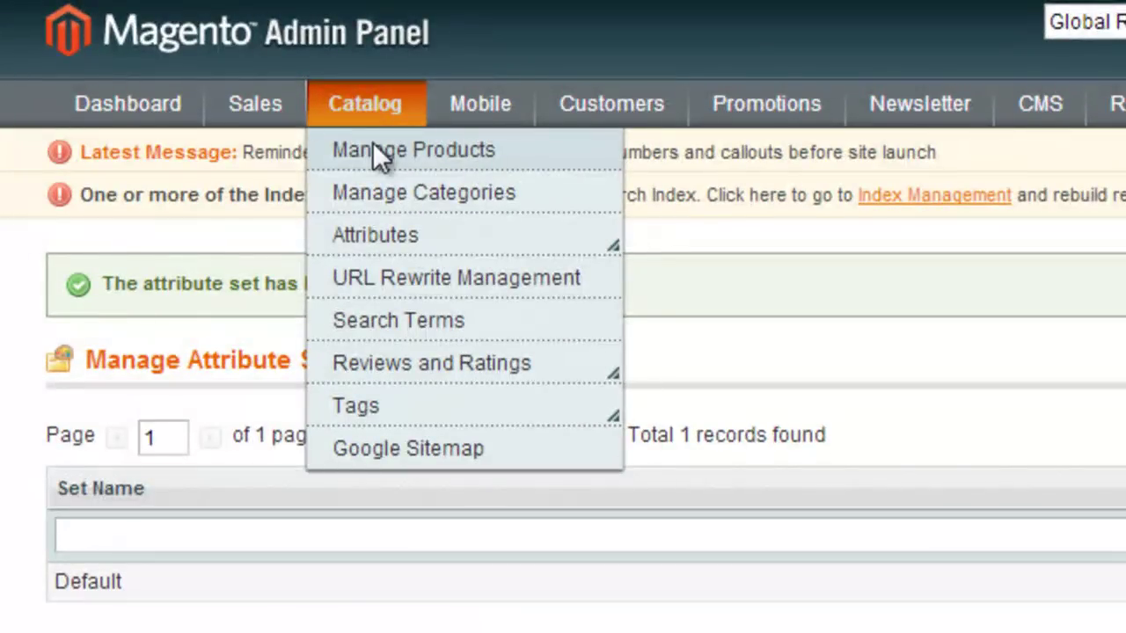
{"action": "left_click", "coordinate": [372, 145]}
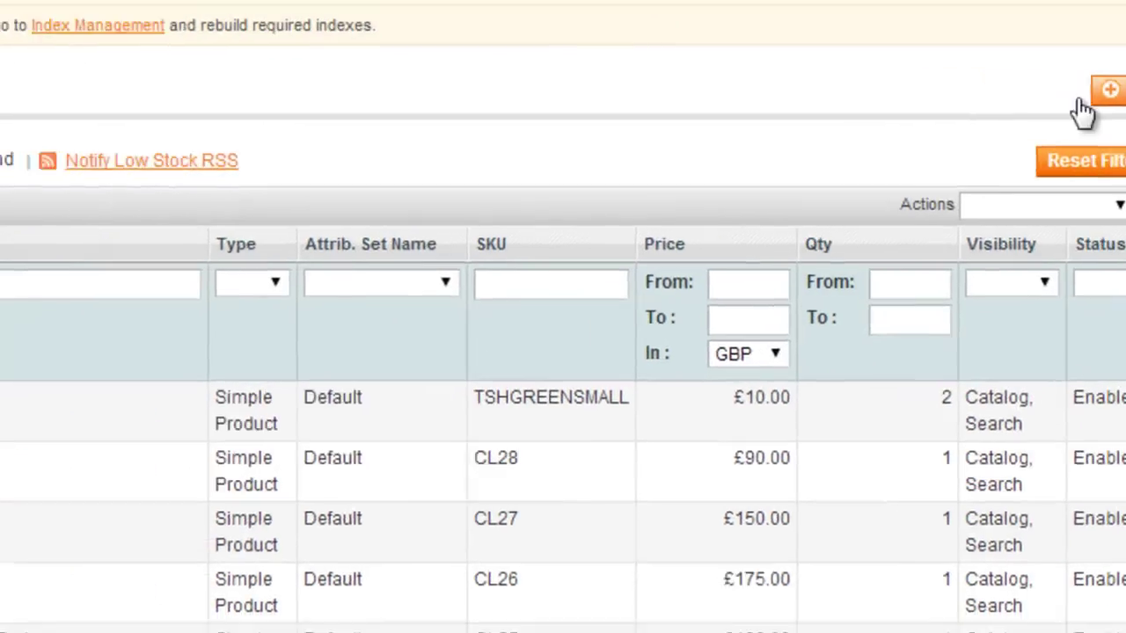
{"action": "left_click", "coordinate": [1038, 95]}
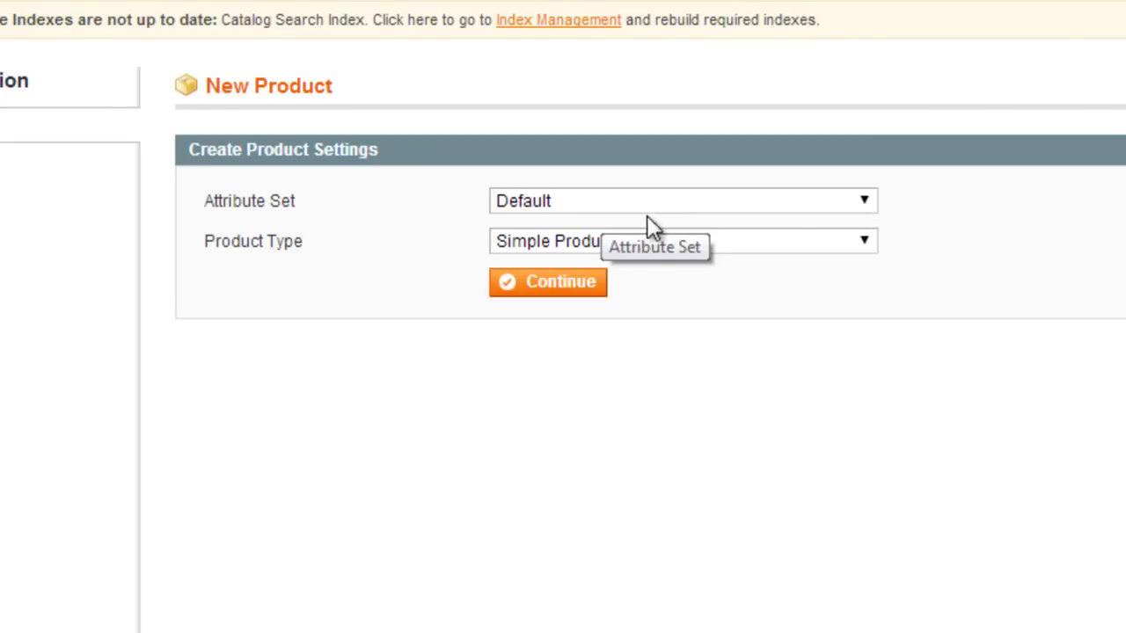
{"action": "left_click", "coordinate": [658, 238]}
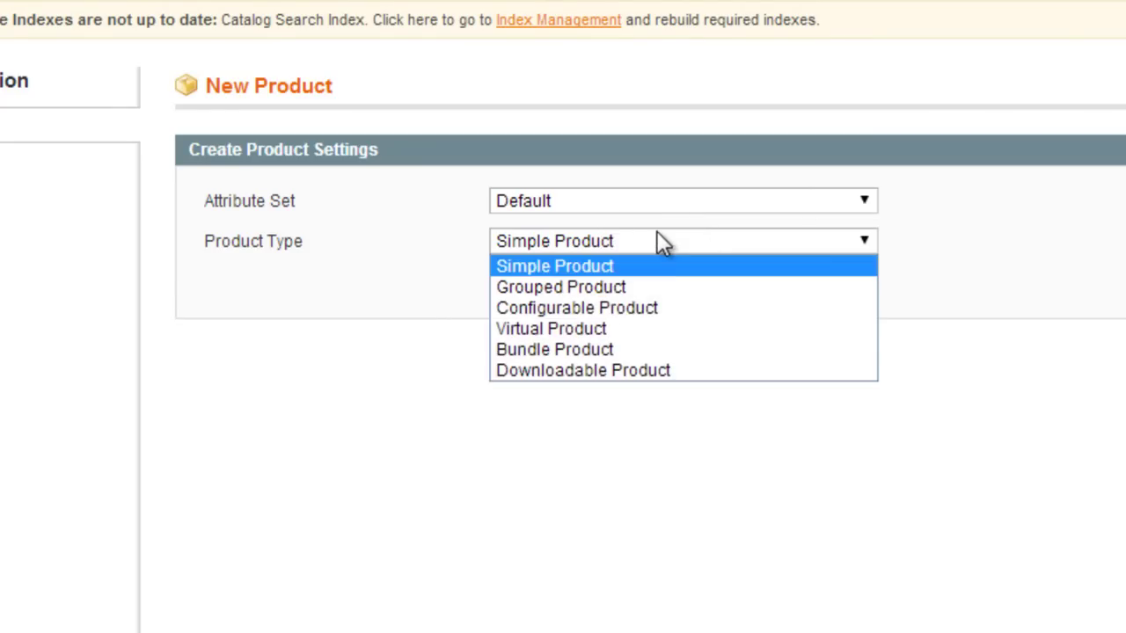
{"action": "left_click", "coordinate": [655, 306]}
{"action": "left_click", "coordinate": [550, 288]}
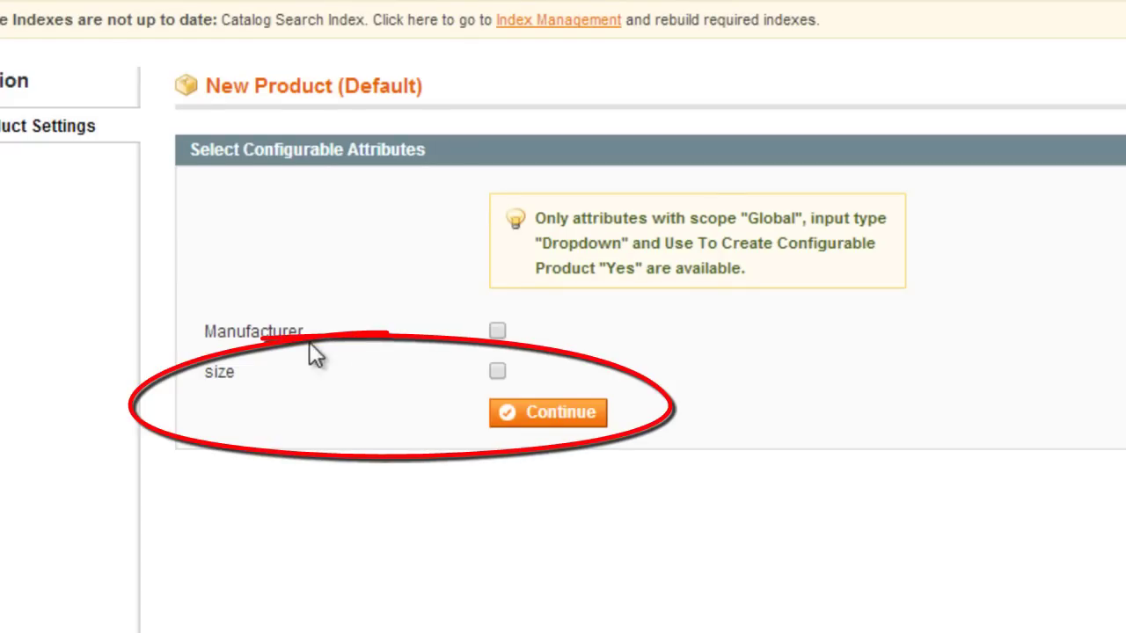
{"action": "left_click", "coordinate": [497, 371]}
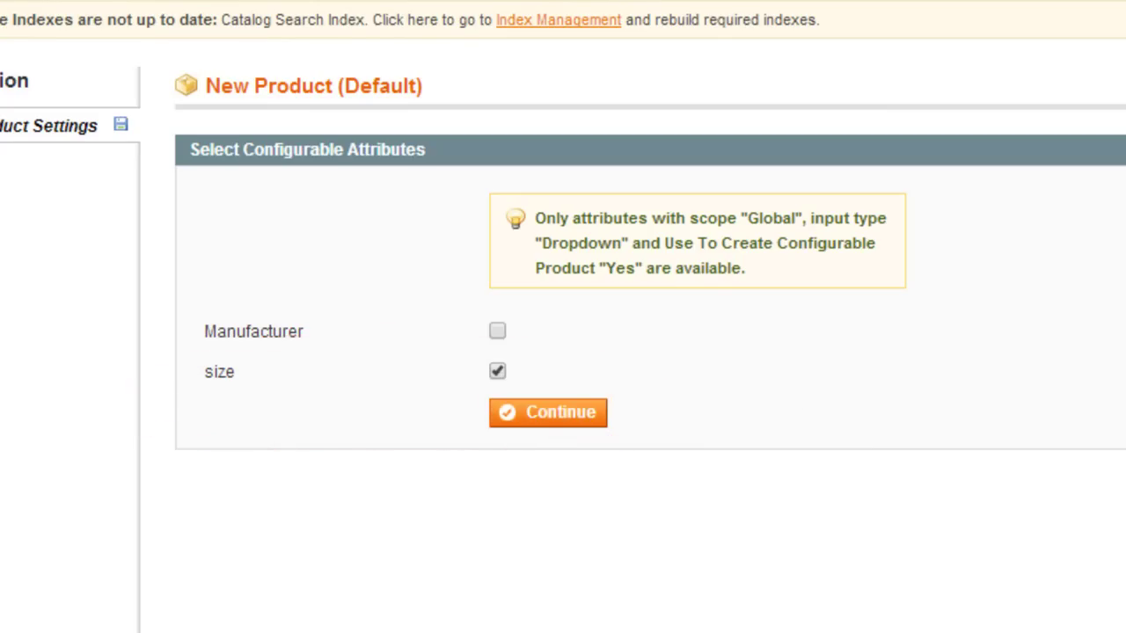
{"action": "left_click", "coordinate": [547, 412]}
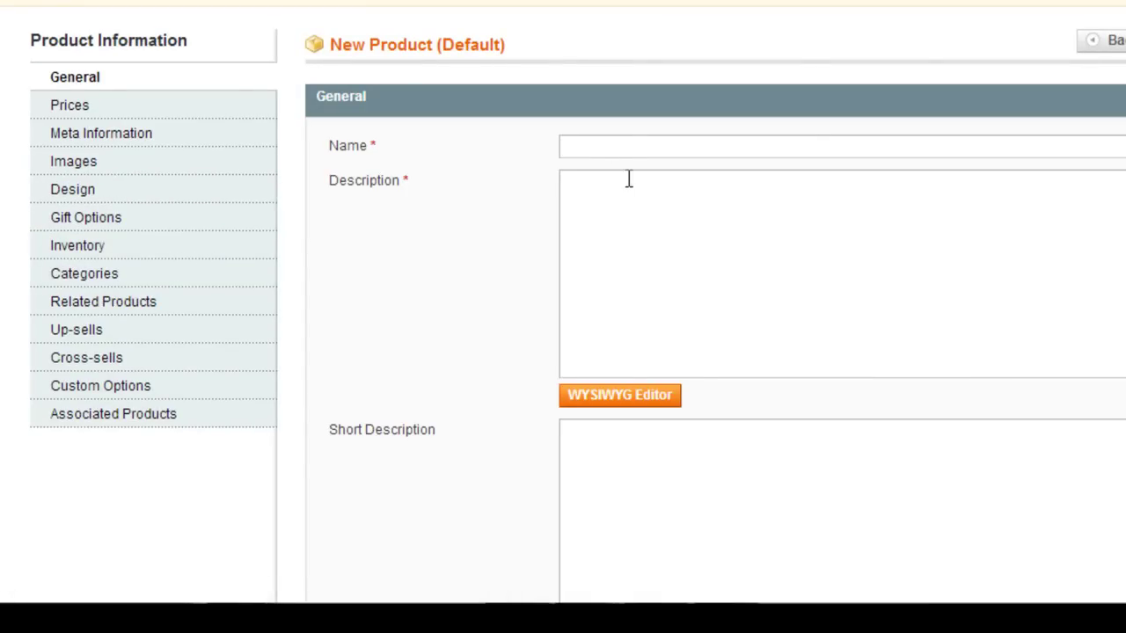
Name the product T Shirt Green NEW and paste the Lorem ipsum placeholder paragraph as its description.
{"action": "left_click", "coordinate": [624, 150]}
{"action": "type", "text": "T Shirt Green"}
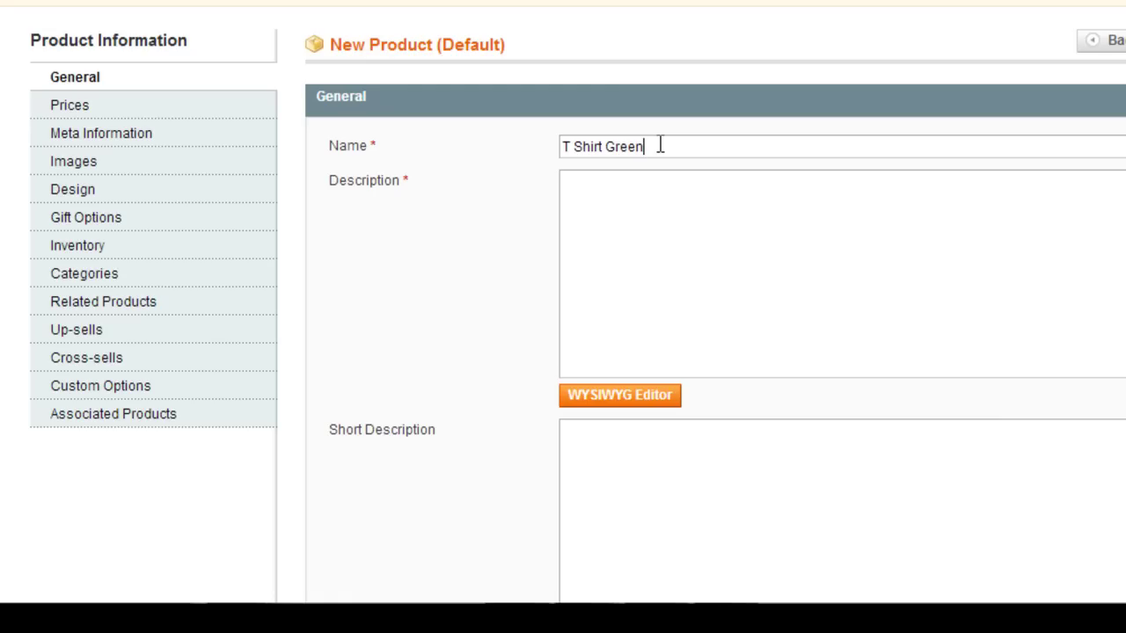
{"action": "left_click", "coordinate": [676, 221]}
{"action": "type", "text": "NEW"}
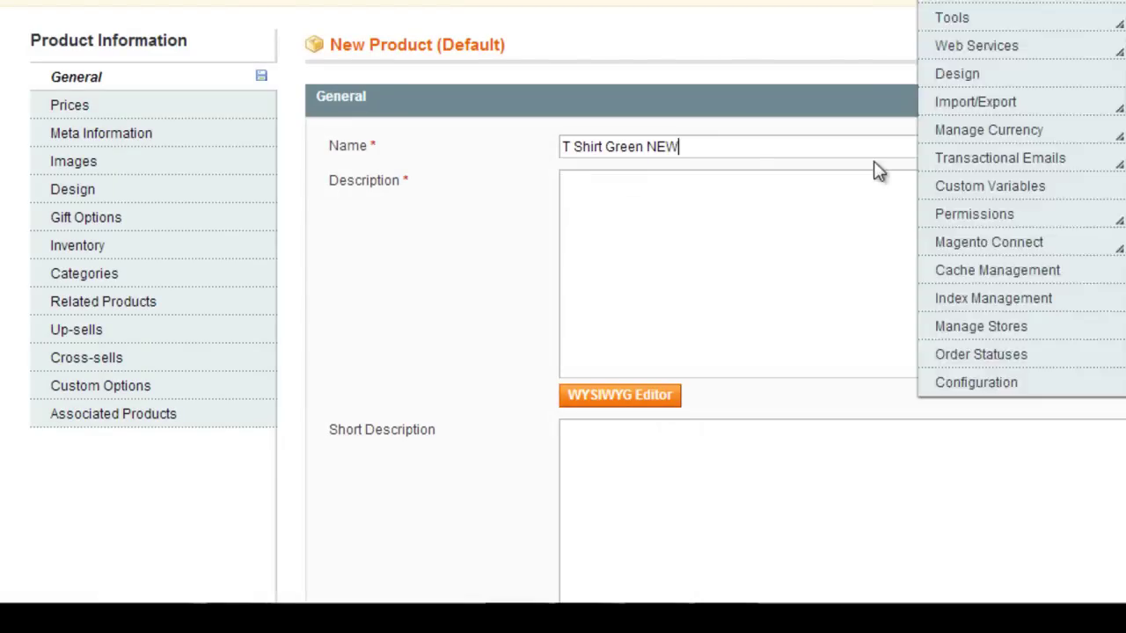
{"action": "left_click", "coordinate": [862, 278]}
{"action": "key", "text": "ctrl+v"}
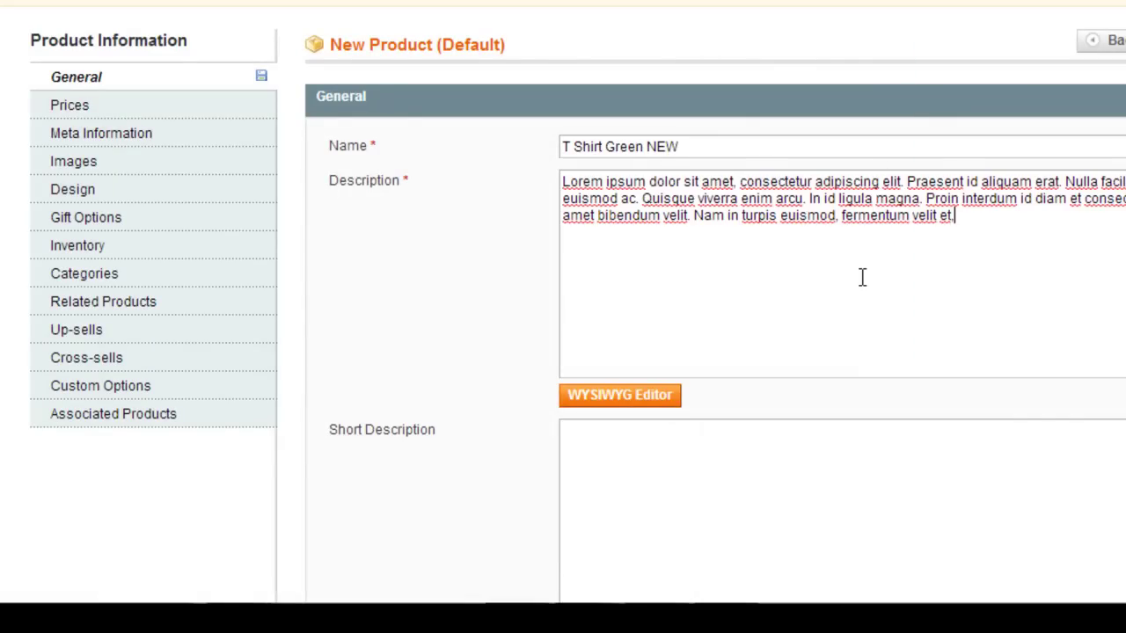
Set the product's SKU to tshirtgreenconfigurable and its price to 15.00 GBP.
{"action": "scroll", "coordinate": [763, 211], "scroll_direction": "down", "scroll_amount": 7}
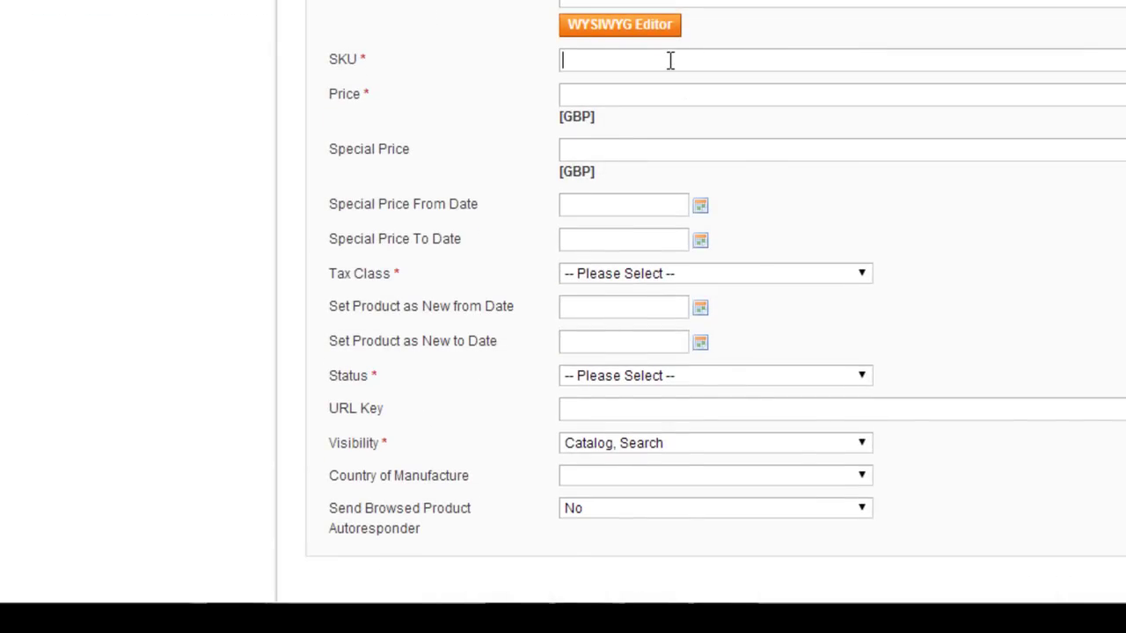
{"action": "left_click", "coordinate": [670, 60]}
{"action": "type", "text": "tshirtgreenconf"}
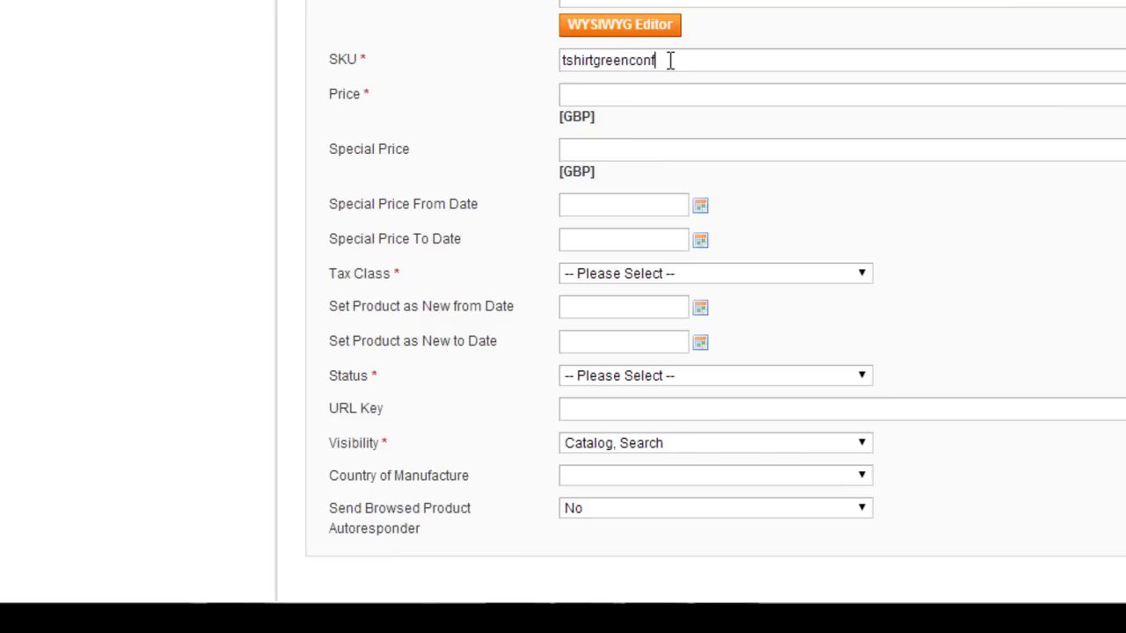
{"action": "type", "text": "igurable"}
{"action": "left_click", "coordinate": [730, 90]}
{"action": "type", "text": "15.00"}
Set the product's tax class to Taxable Goods and its status to Enabled.
{"action": "left_click", "coordinate": [615, 280]}
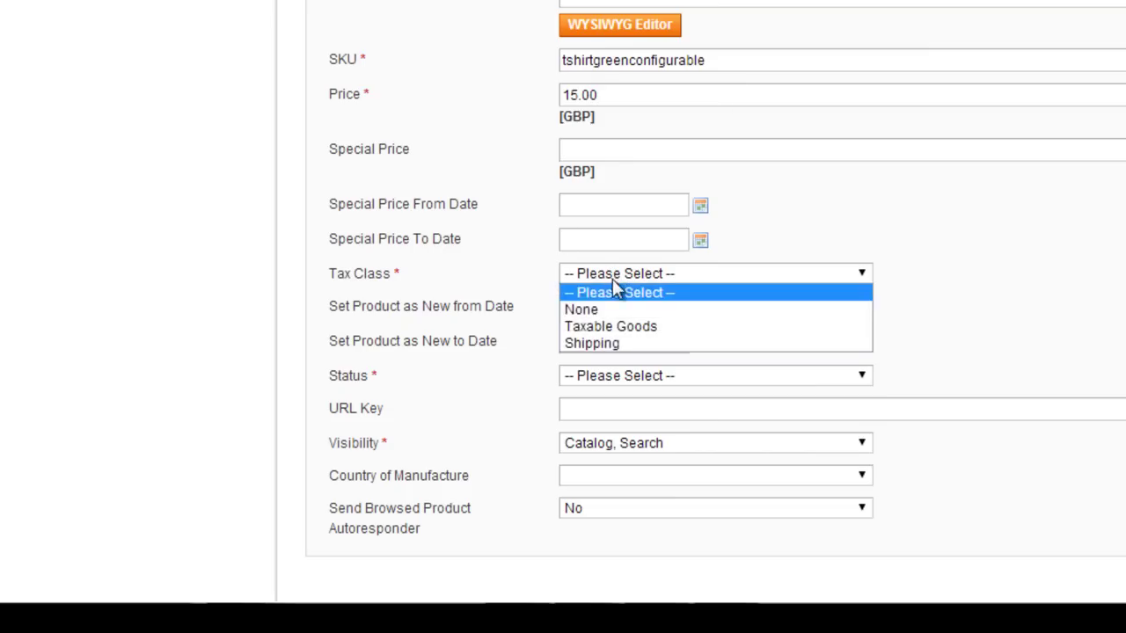
{"action": "left_click", "coordinate": [618, 325]}
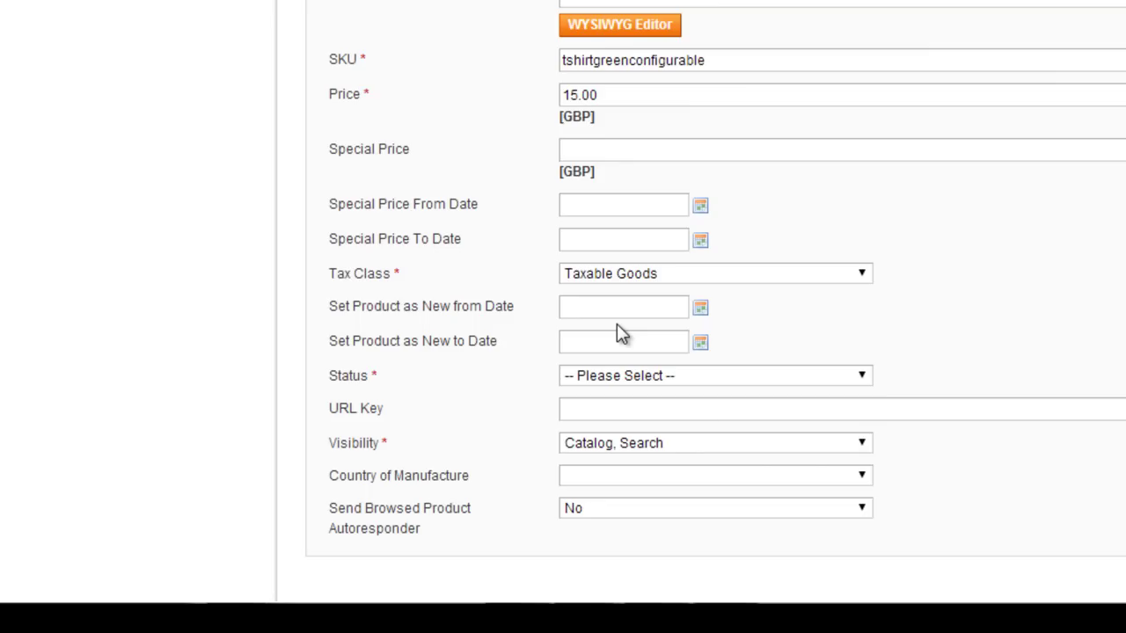
{"action": "left_click", "coordinate": [629, 378]}
{"action": "left_click", "coordinate": [632, 413]}
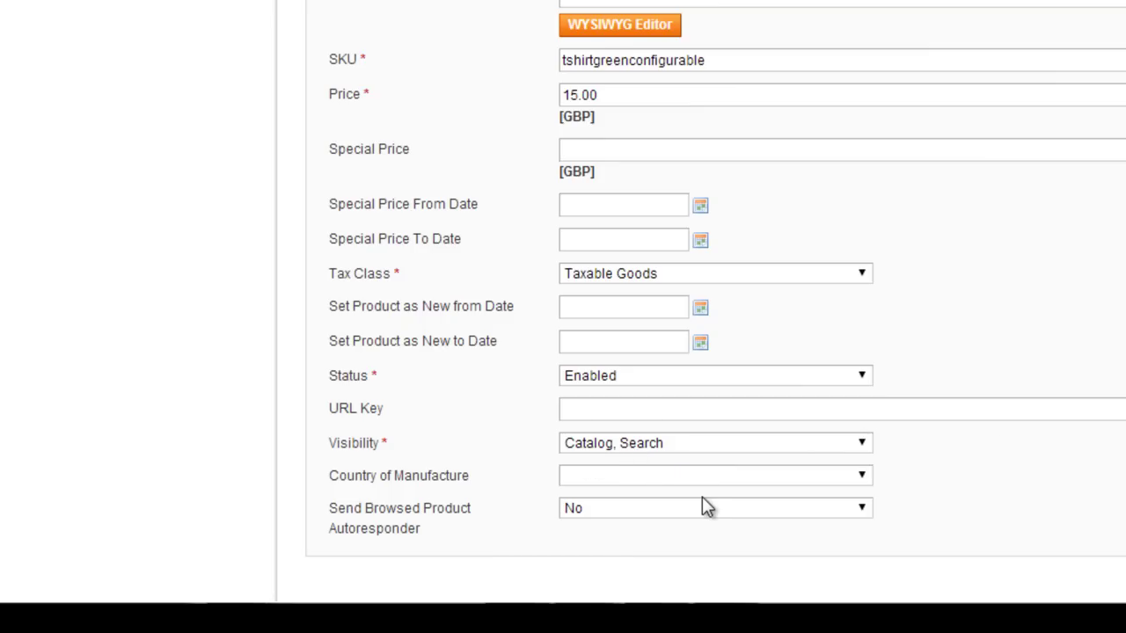
{"action": "scroll", "coordinate": [563, 302], "scroll_direction": "up", "scroll_amount": 6}
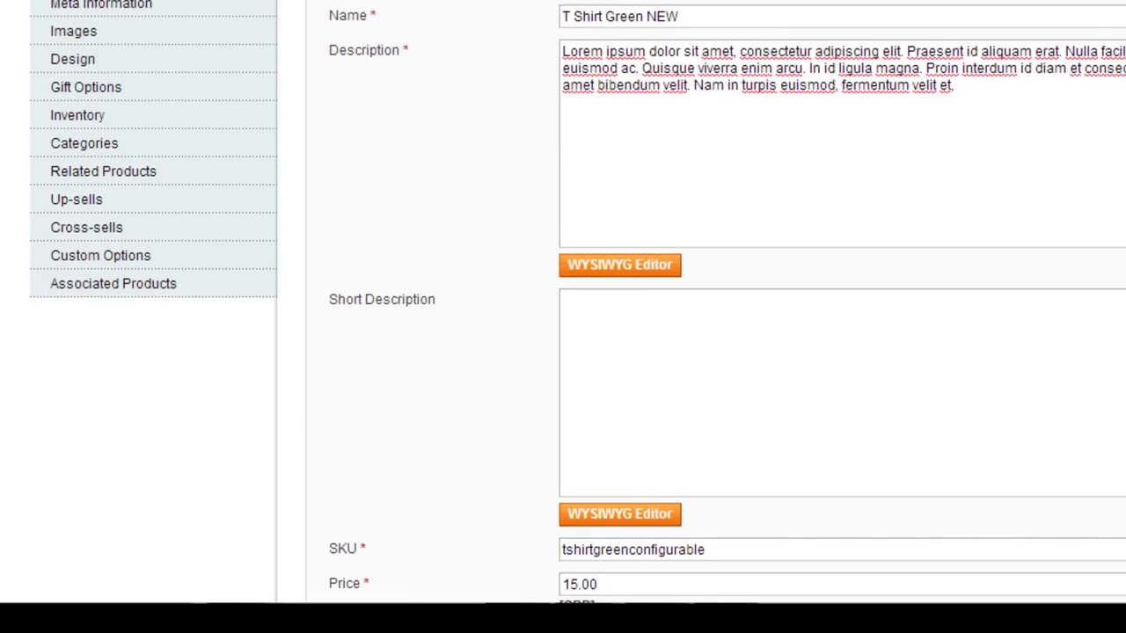
{"action": "scroll", "coordinate": [563, 302], "scroll_direction": "down", "scroll_amount": 6}
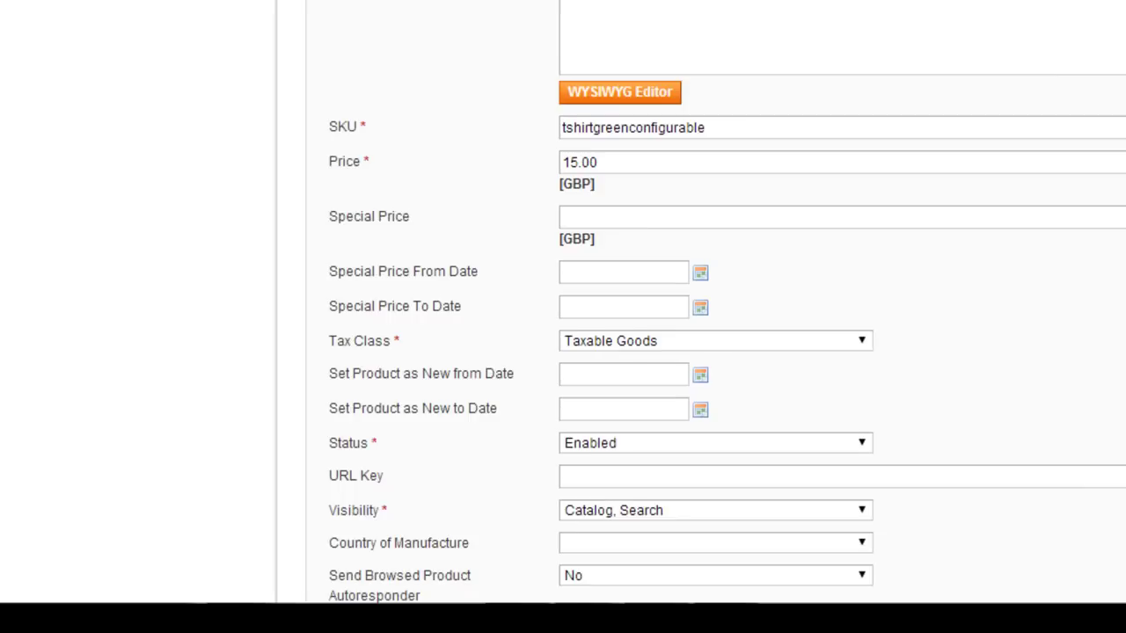
{"action": "scroll", "coordinate": [563, 301], "scroll_direction": "down", "scroll_amount": 1}
{"action": "scroll", "coordinate": [563, 301], "scroll_direction": "down", "scroll_amount": 1}
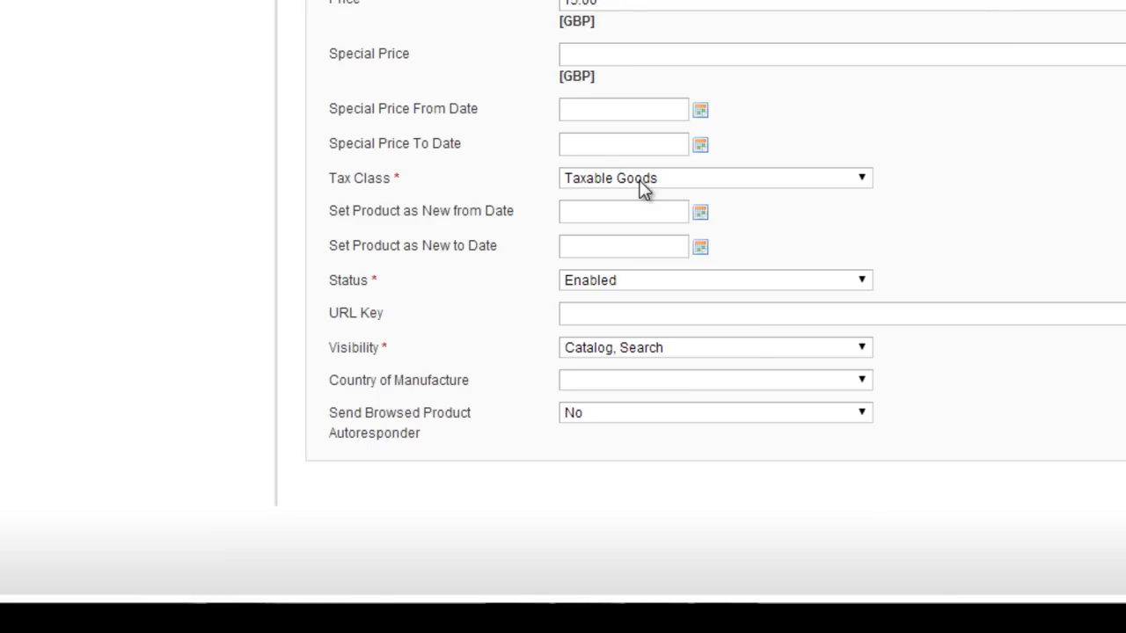
Set the product's stock availability to In Stock and assign the product to Test Products Category.
{"action": "scroll", "coordinate": [609, 84], "scroll_direction": "up", "scroll_amount": 7}
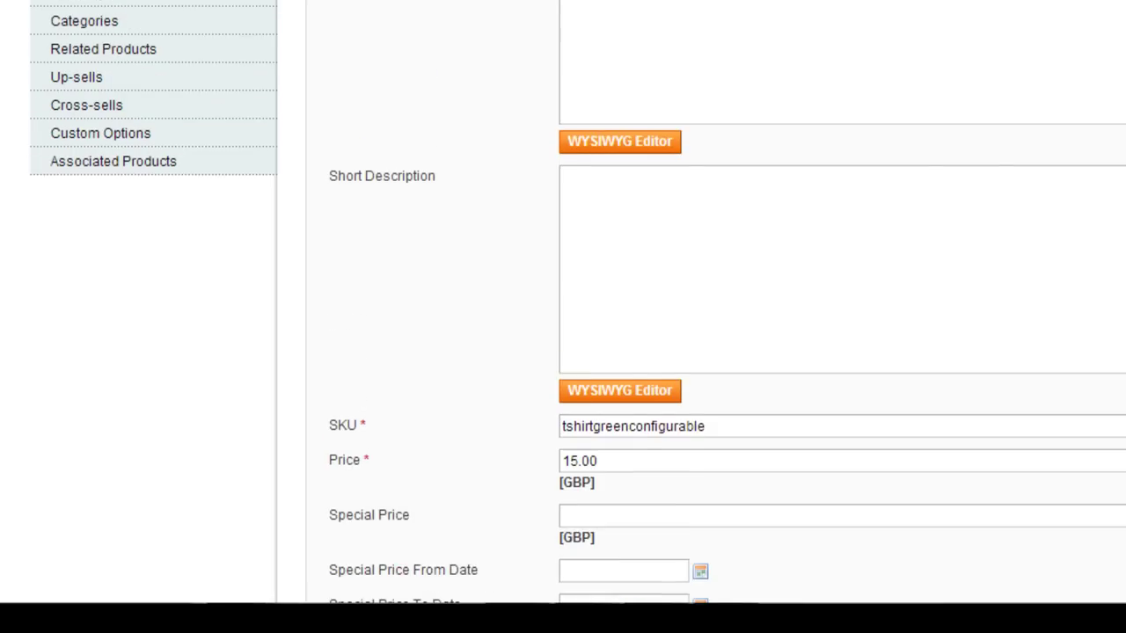
{"action": "scroll", "coordinate": [608, 83], "scroll_direction": "up", "scroll_amount": 1}
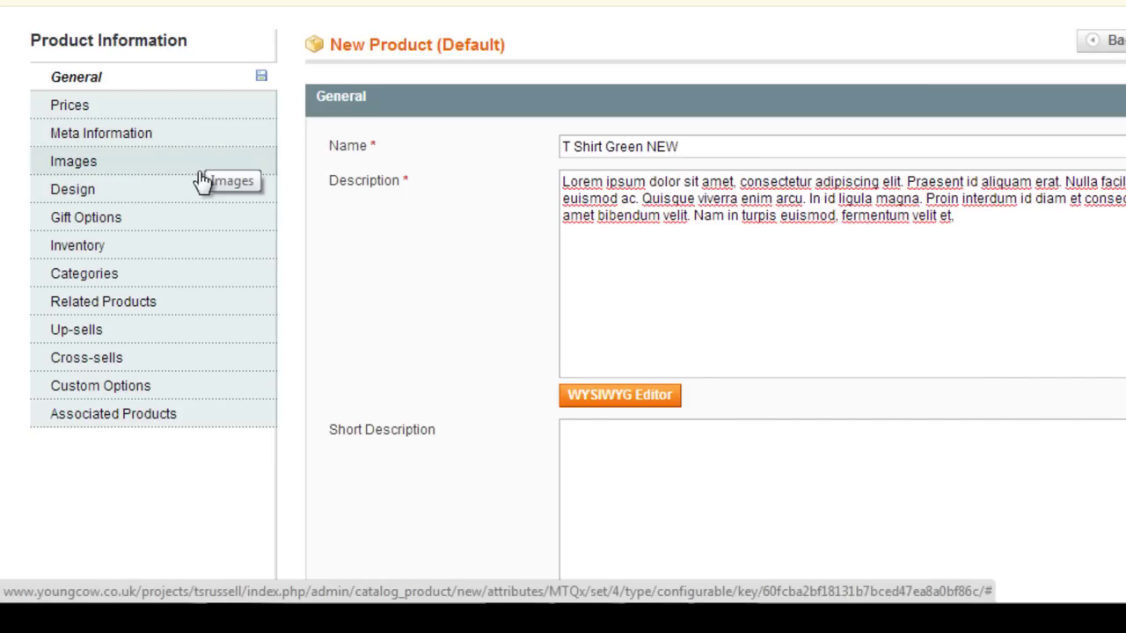
{"action": "left_click", "coordinate": [192, 252]}
{"action": "left_click", "coordinate": [726, 250]}
{"action": "left_click", "coordinate": [717, 267]}
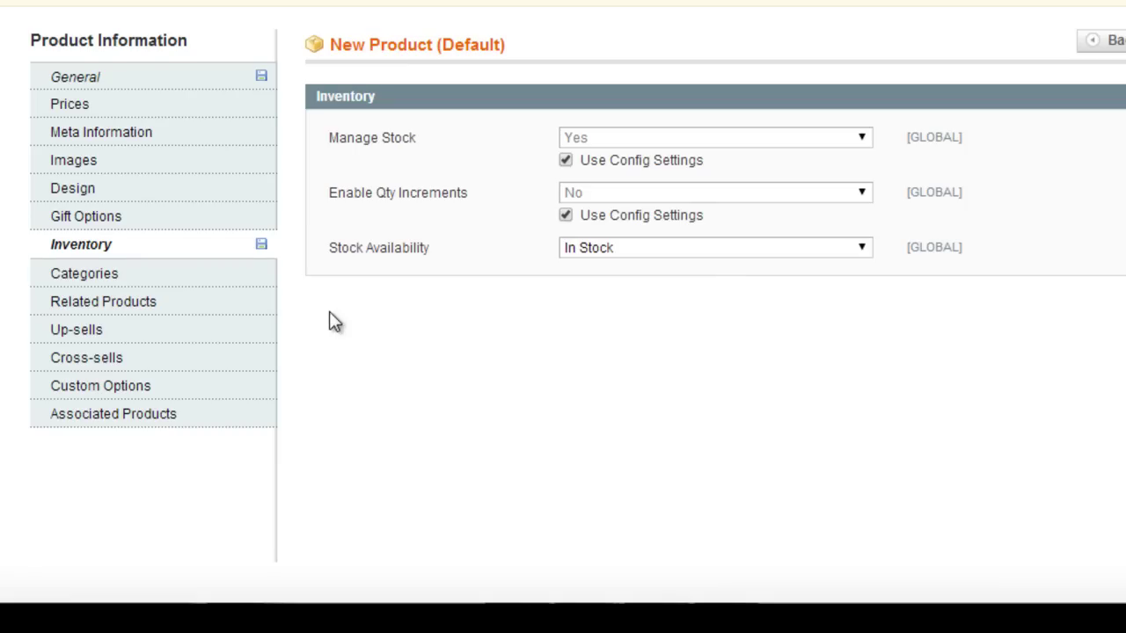
{"action": "left_click", "coordinate": [206, 273]}
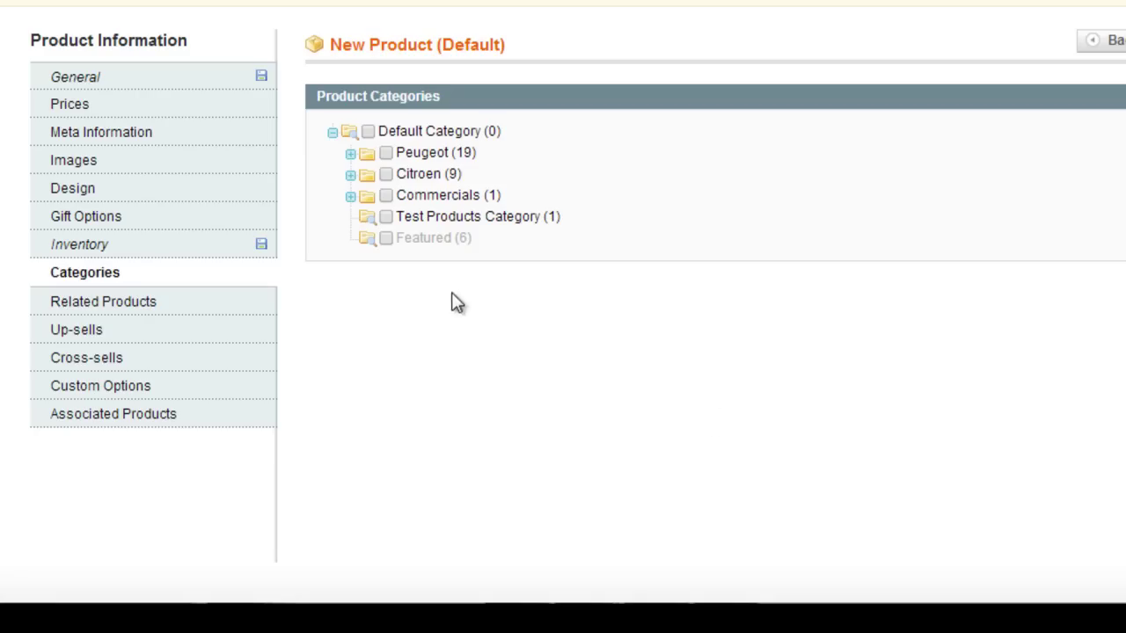
{"action": "left_click", "coordinate": [386, 217]}
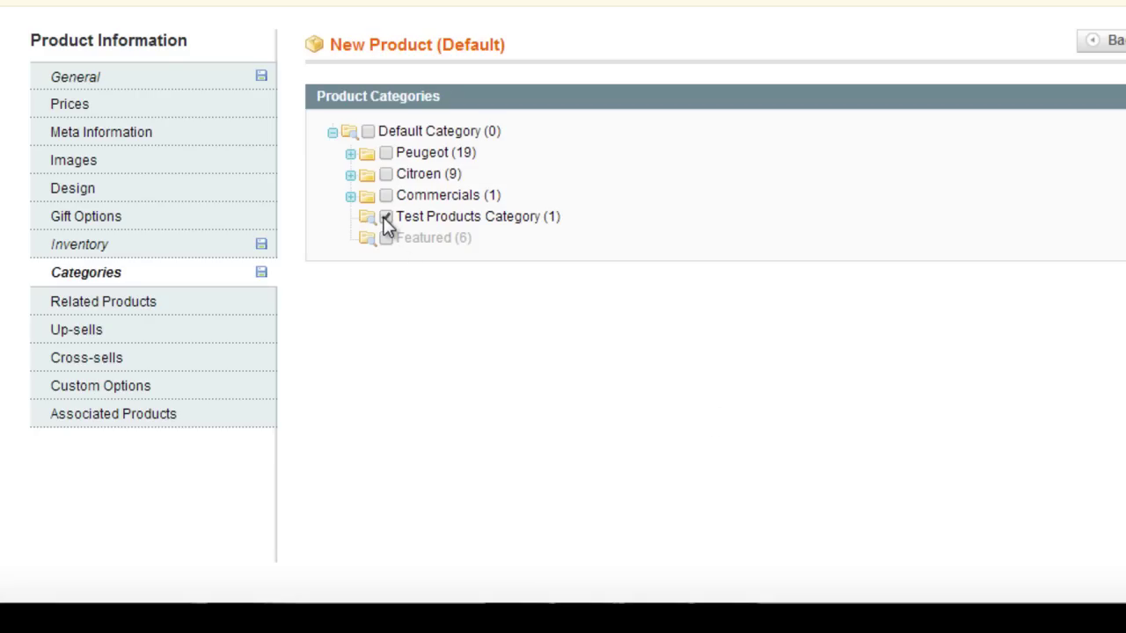
Upload magento-logo.png and Wordpress-logo.png as images for the new product.
{"action": "left_click", "coordinate": [216, 167]}
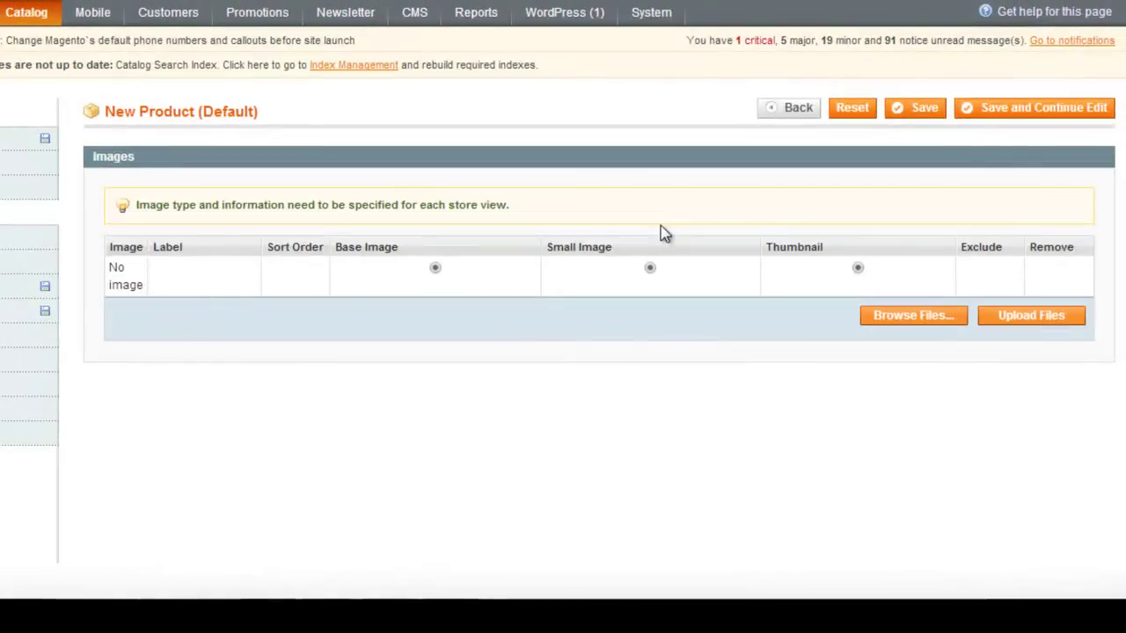
{"action": "left_click", "coordinate": [924, 319]}
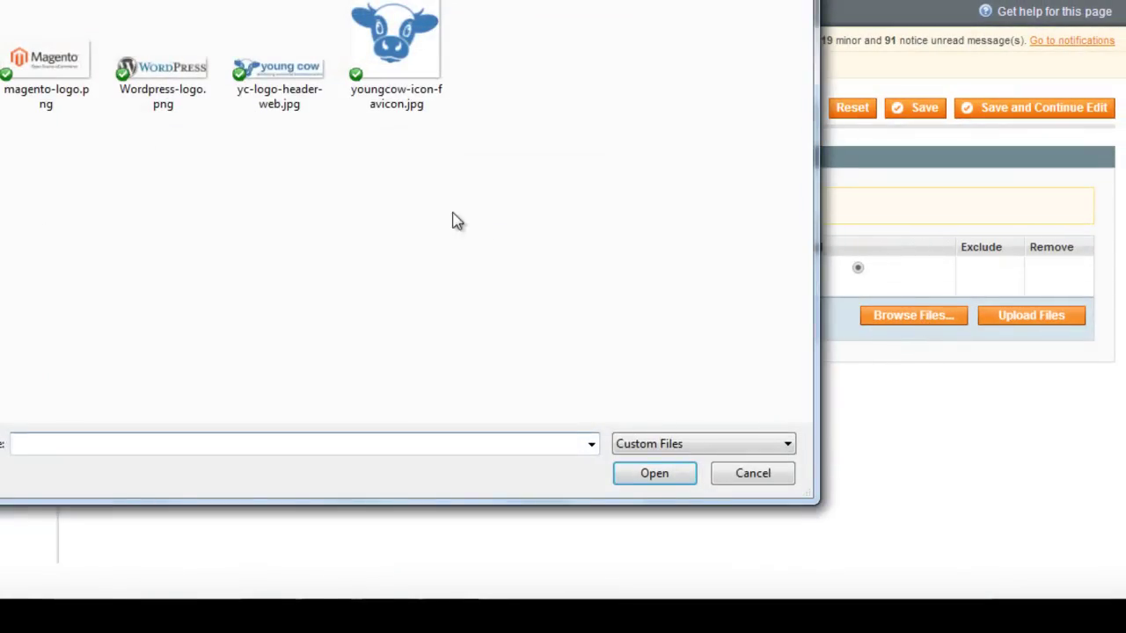
{"action": "left_click", "coordinate": [75, 88]}
{"action": "left_click", "coordinate": [180, 85], "text": "ctrl"}
{"action": "left_click", "coordinate": [664, 478]}
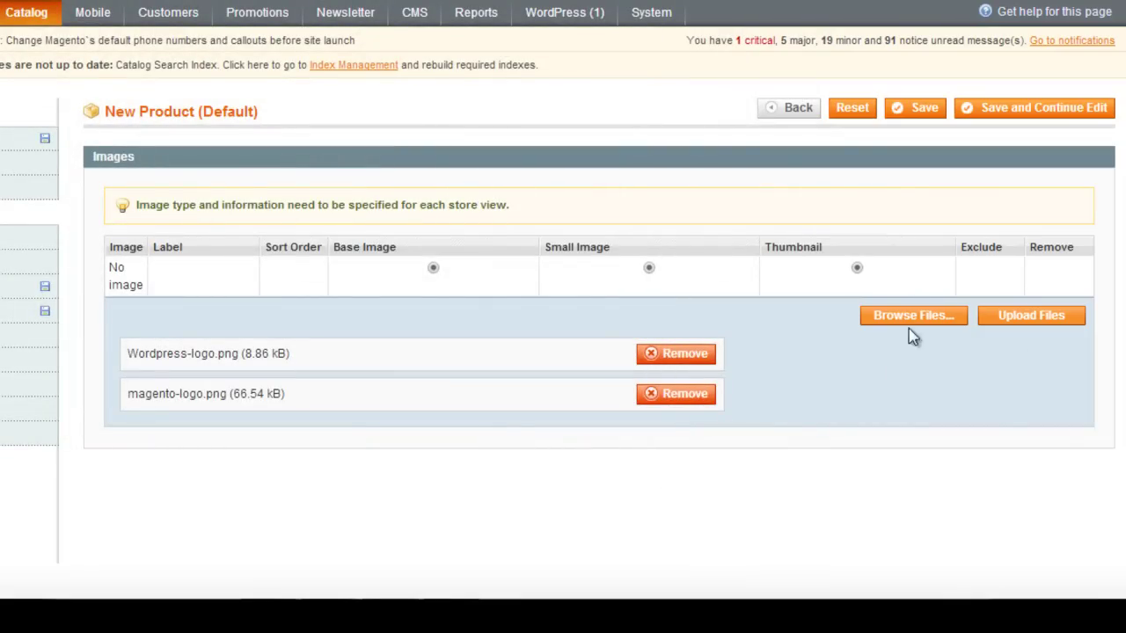
{"action": "left_click", "coordinate": [1064, 322]}
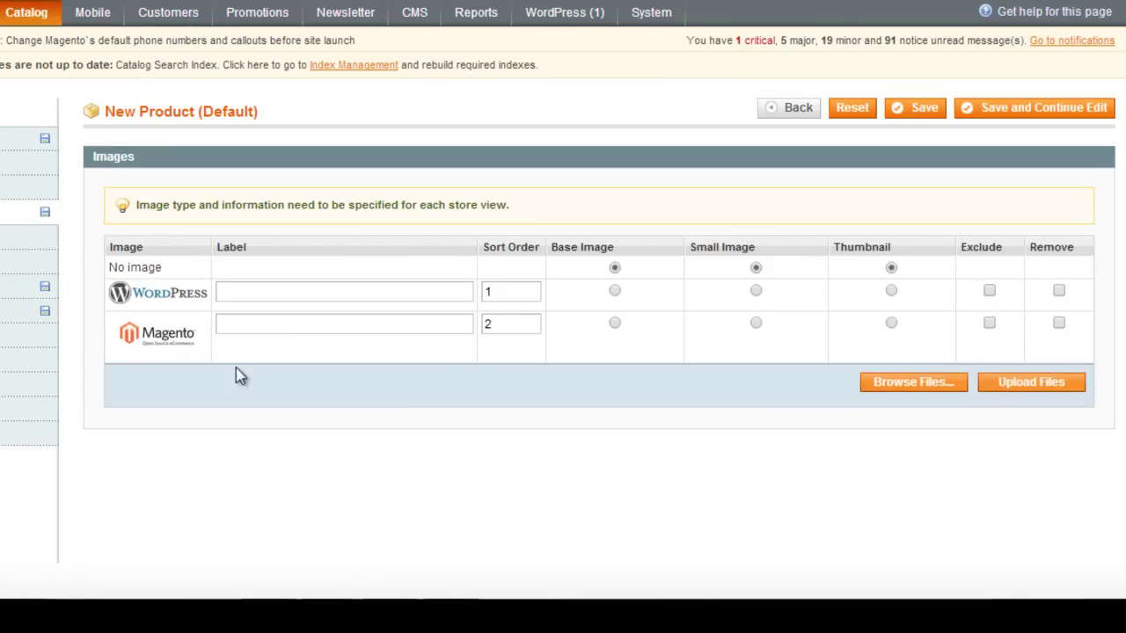
Make the Magento logo the product's base image, small image and thumbnail.
{"action": "left_click", "coordinate": [615, 323]}
{"action": "left_click", "coordinate": [756, 323]}
{"action": "left_click", "coordinate": [891, 324]}
Upload youngcow-icon-favicon.jpg as a third product image and save the product, keeping it open for editing.
{"action": "left_click", "coordinate": [914, 383]}
{"action": "double_click", "coordinate": [390, 123]}
{"action": "left_click", "coordinate": [1034, 392]}
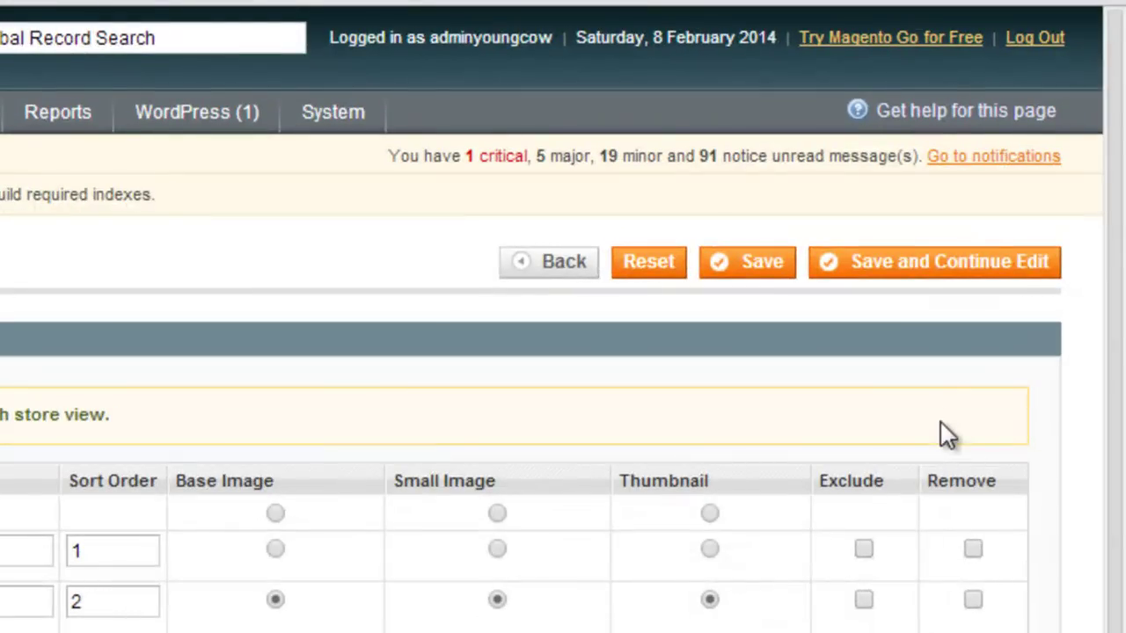
{"action": "left_click", "coordinate": [933, 262]}
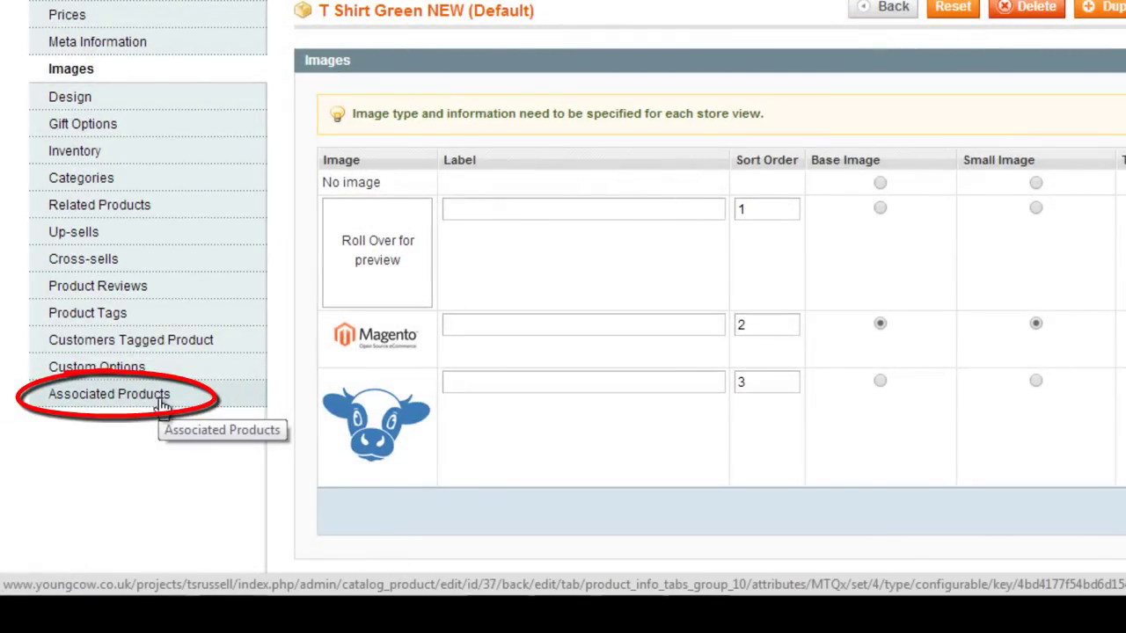
In the quick simple product creation form for associated products, set the weight to 0.5 and the status to Enabled.
{"action": "left_click", "coordinate": [162, 403]}
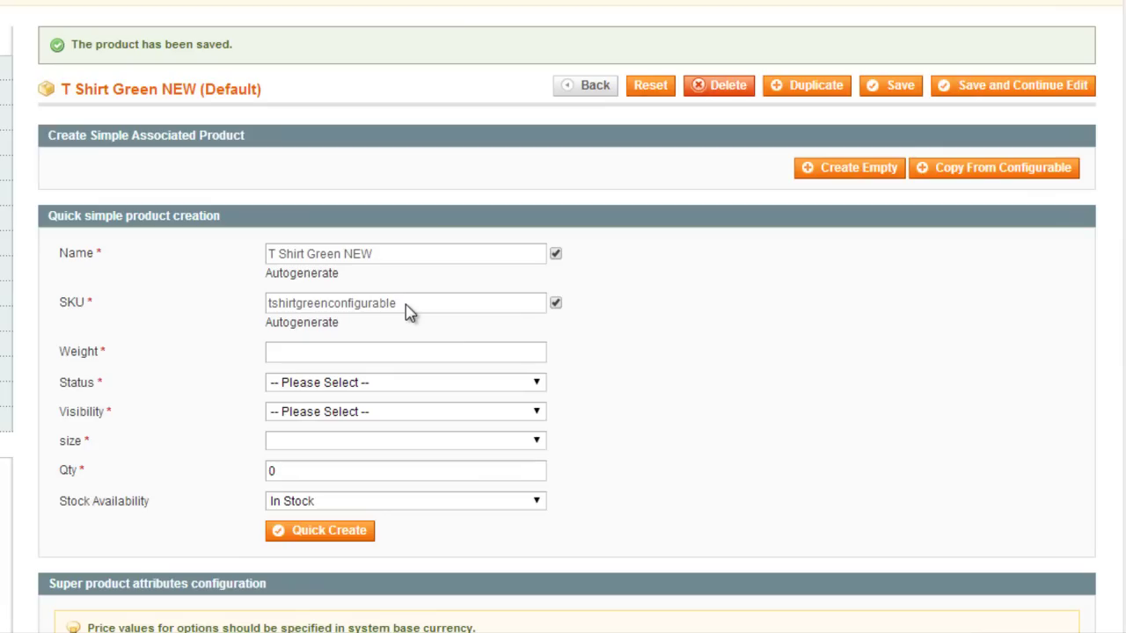
{"action": "left_click", "coordinate": [367, 356]}
{"action": "type", "text": "0.5"}
{"action": "left_click", "coordinate": [384, 387]}
{"action": "left_click", "coordinate": [387, 417]}
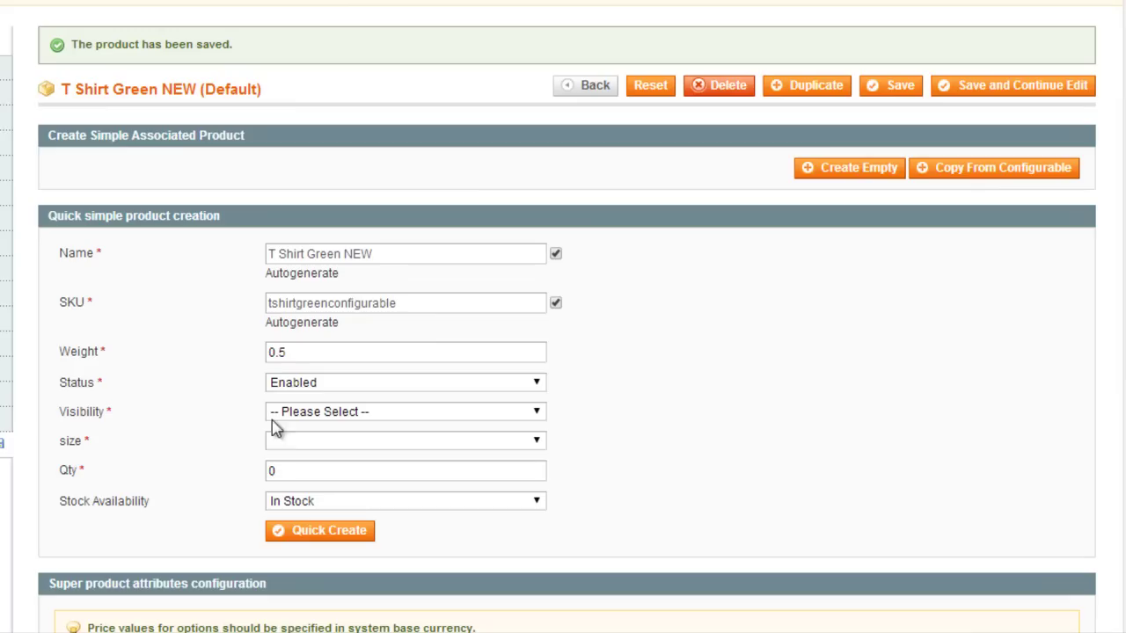
Set the visibility of the simple associated product to Not Visible Individually.
{"action": "left_click", "coordinate": [328, 415]}
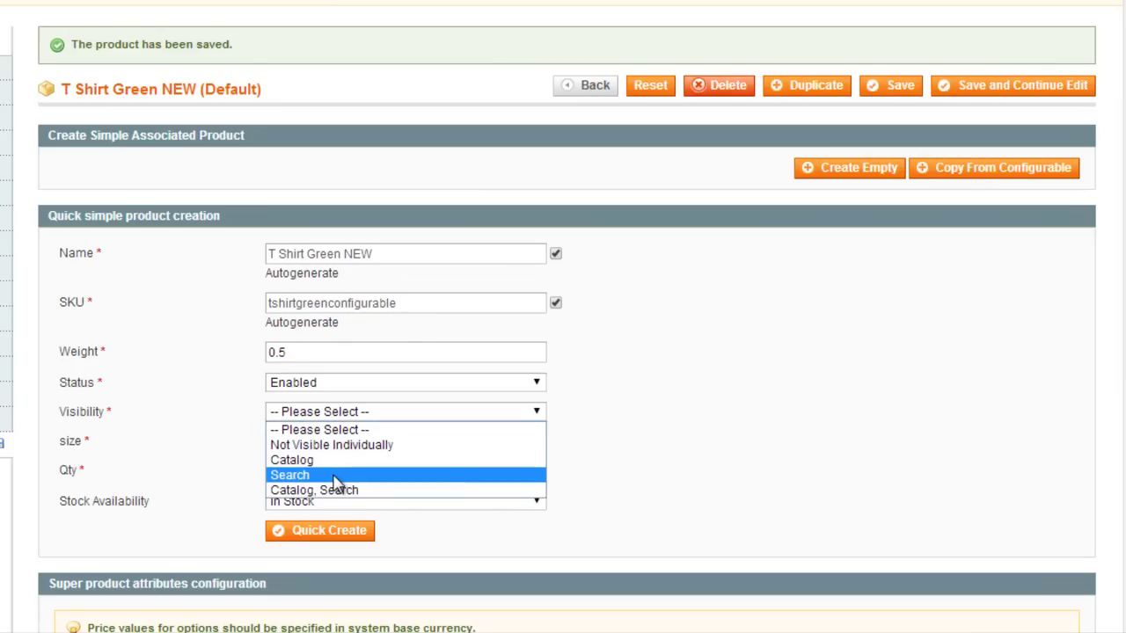
{"action": "left_click", "coordinate": [354, 449]}
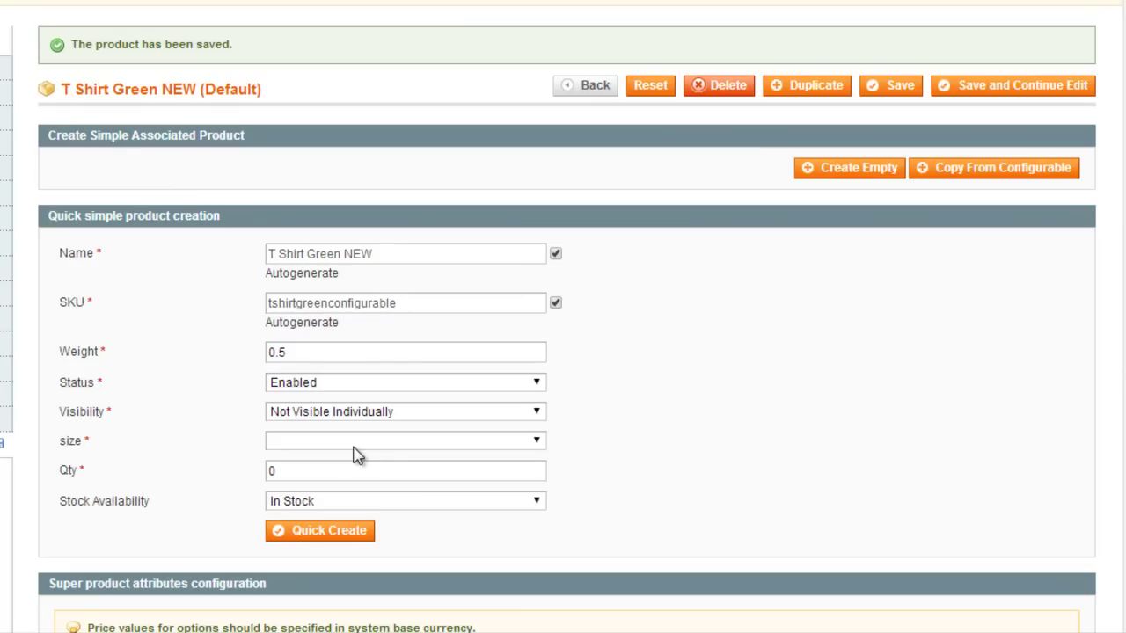
{"action": "left_click", "coordinate": [359, 415]}
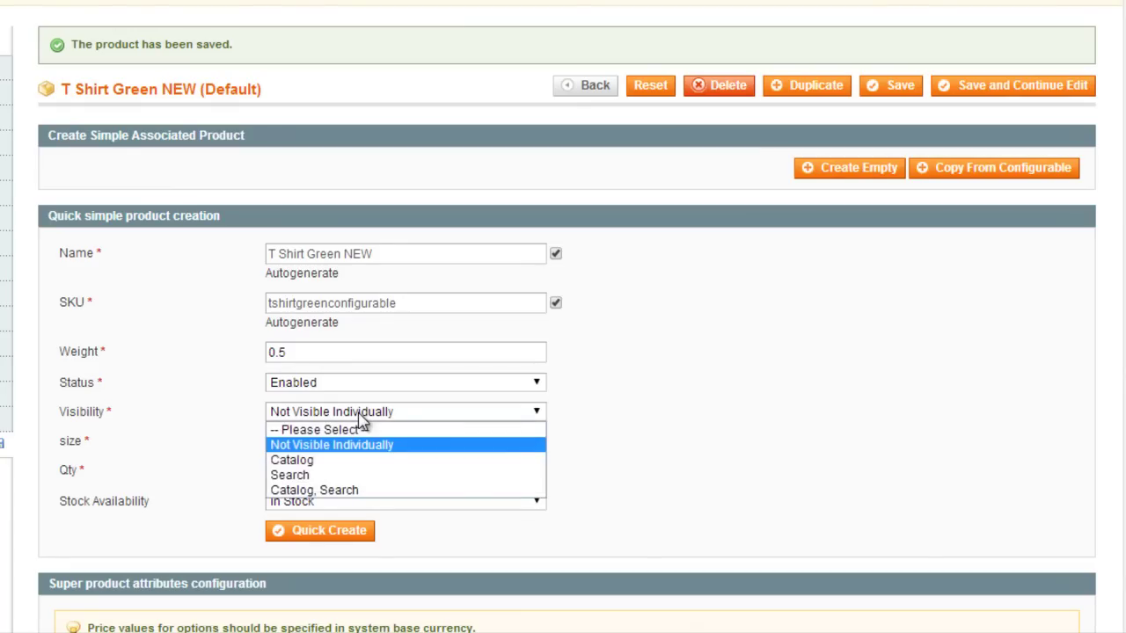
{"action": "left_click", "coordinate": [363, 445]}
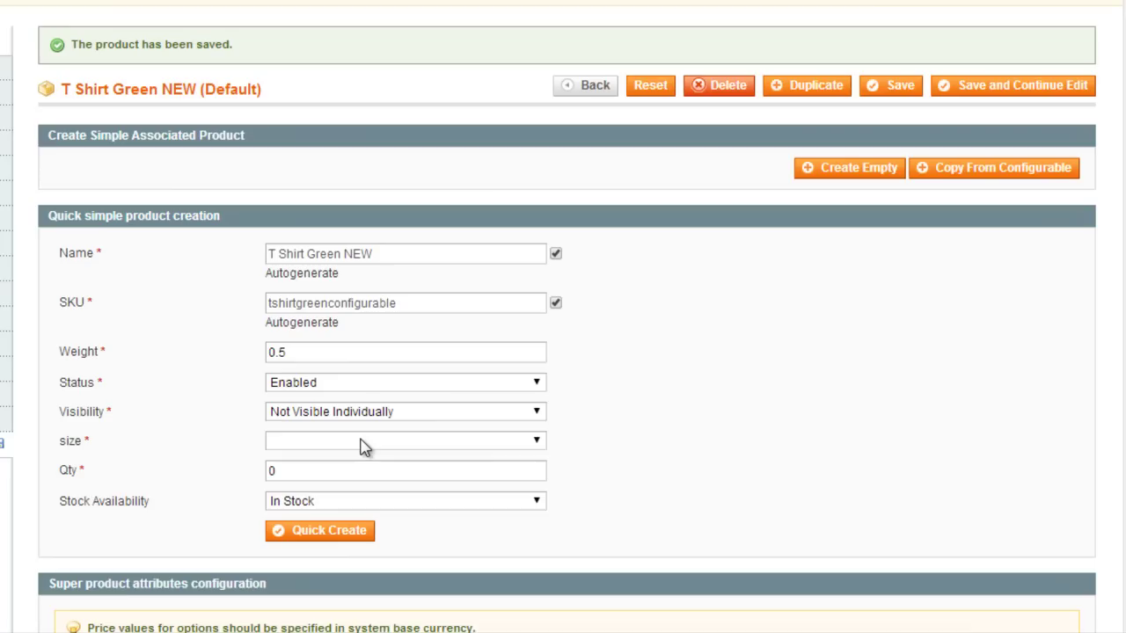
Quick-create the Small associated simple product with a quantity of 5.
{"action": "left_click", "coordinate": [361, 442]}
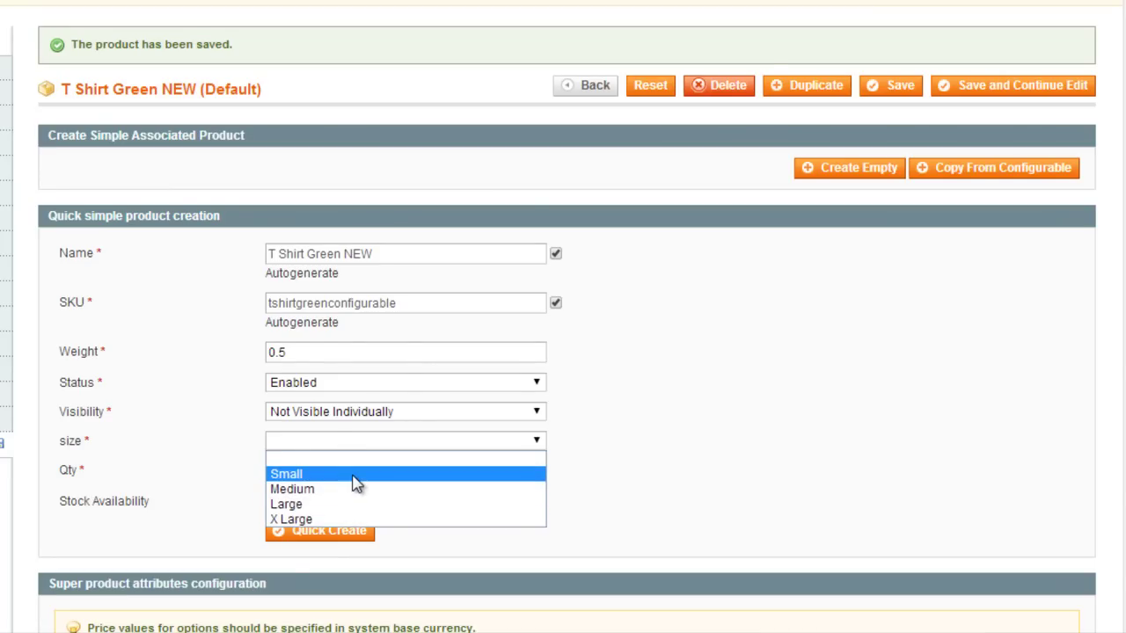
{"action": "left_click", "coordinate": [357, 483]}
{"action": "left_click_drag", "start_coordinate": [314, 491], "coordinate": [119, 514]}
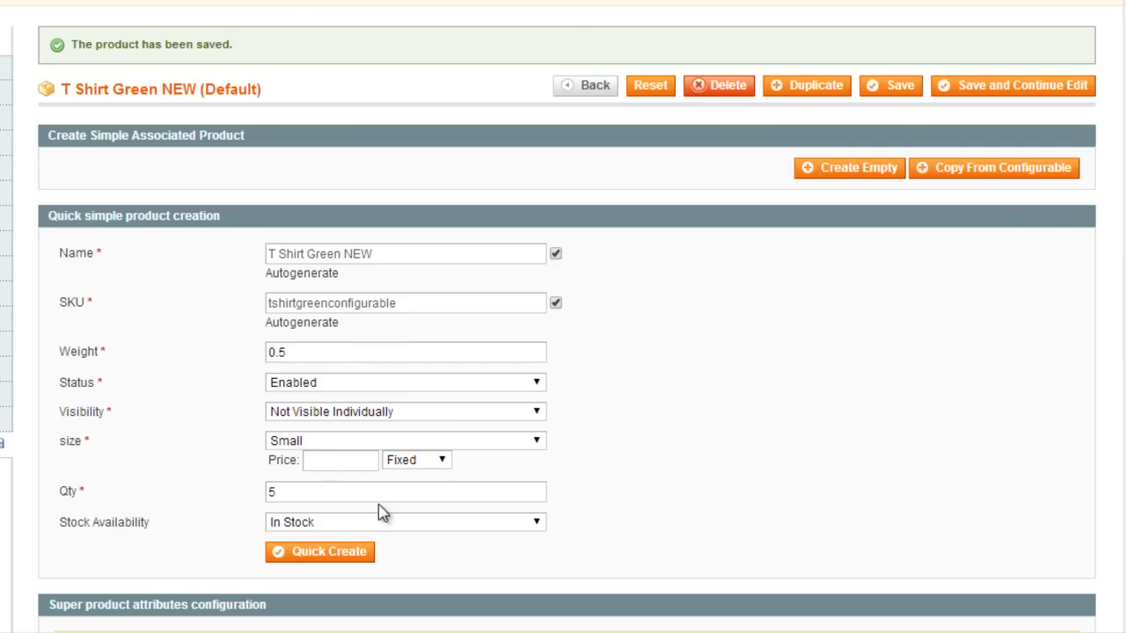
{"action": "left_click", "coordinate": [344, 555]}
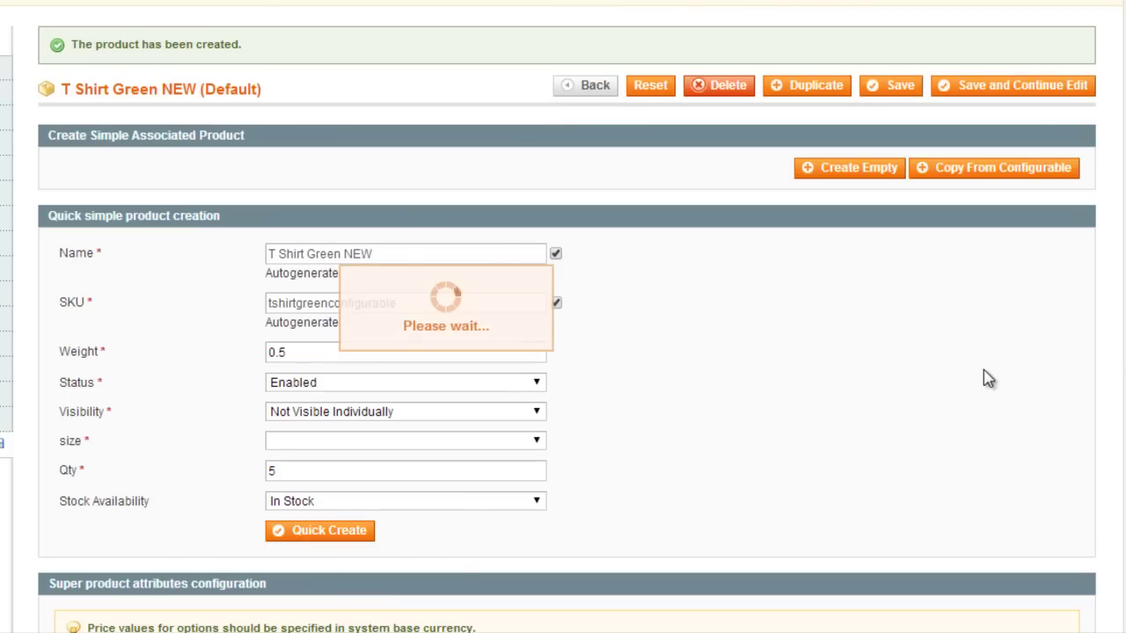
{"action": "scroll", "coordinate": [385, 429], "scroll_direction": "down", "scroll_amount": 4}
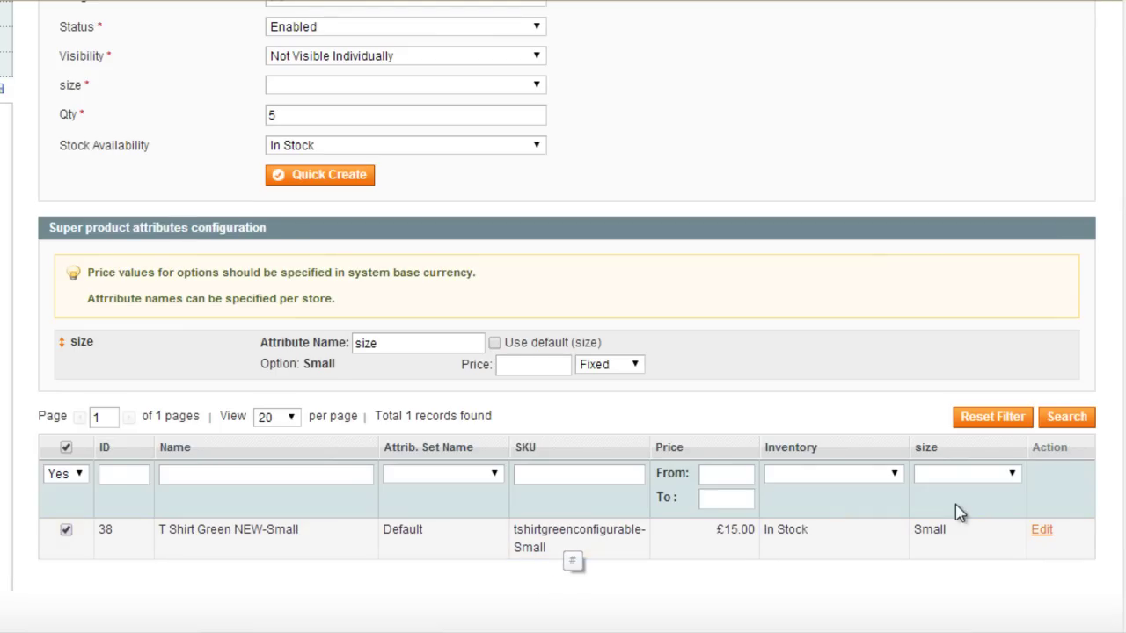
Quick-create the Medium associated simple product with a quantity of 2.
{"action": "scroll", "coordinate": [1123, 349], "scroll_direction": "up", "scroll_amount": 3}
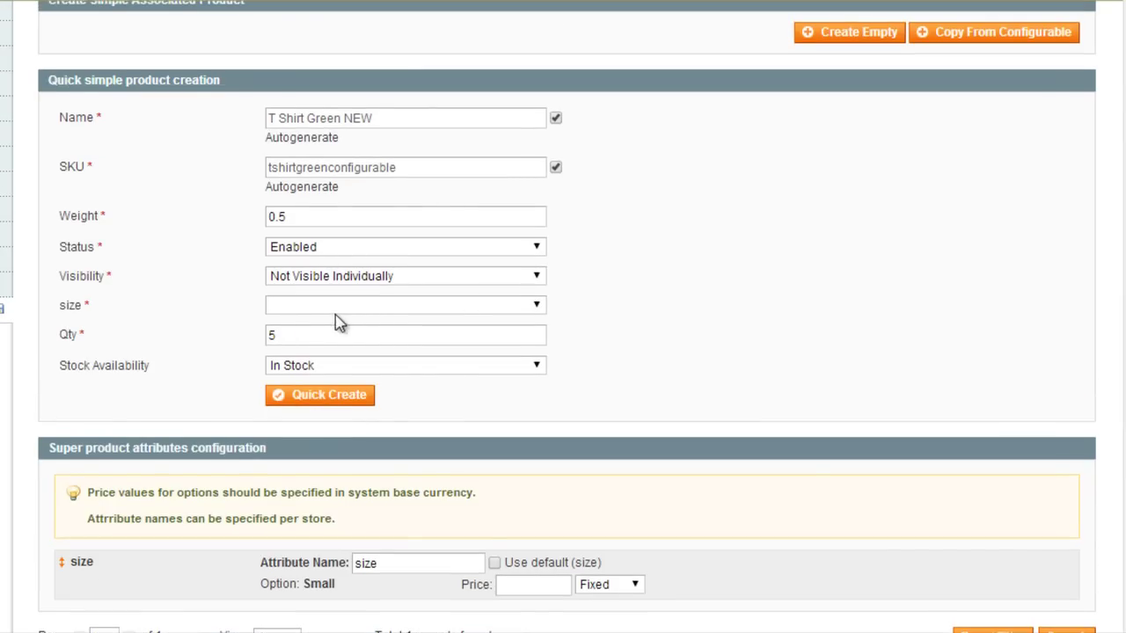
{"action": "left_click", "coordinate": [376, 315]}
{"action": "left_click", "coordinate": [376, 351]}
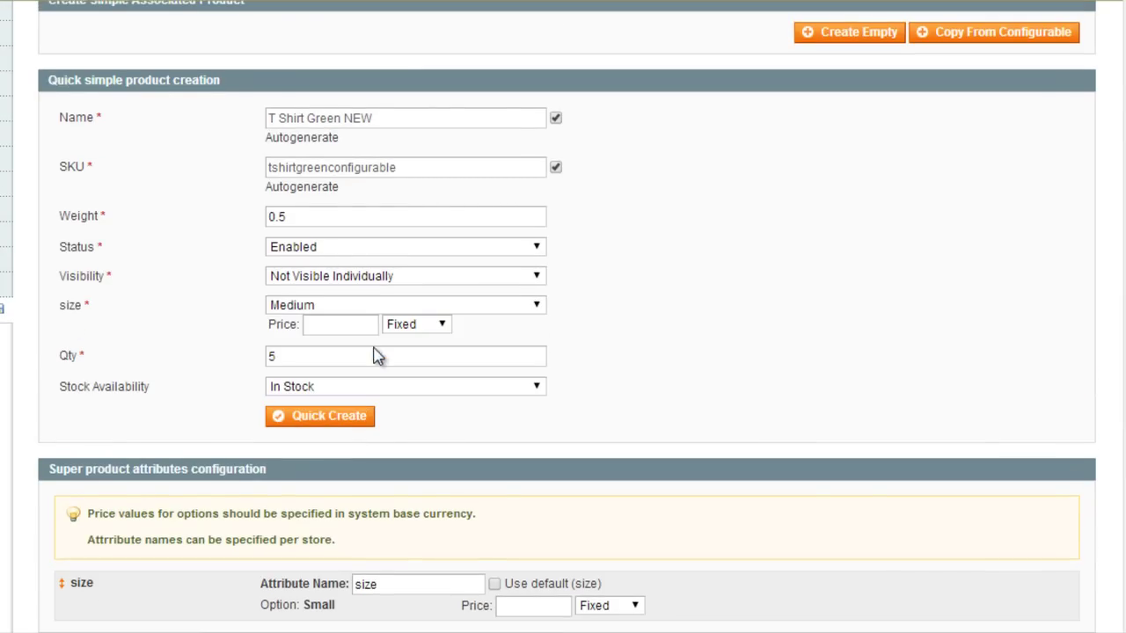
{"action": "left_click", "coordinate": [125, 354]}
{"action": "type", "text": "2"}
{"action": "left_click", "coordinate": [357, 415]}
{"action": "scroll", "coordinate": [352, 419], "scroll_direction": "down", "scroll_amount": 1}
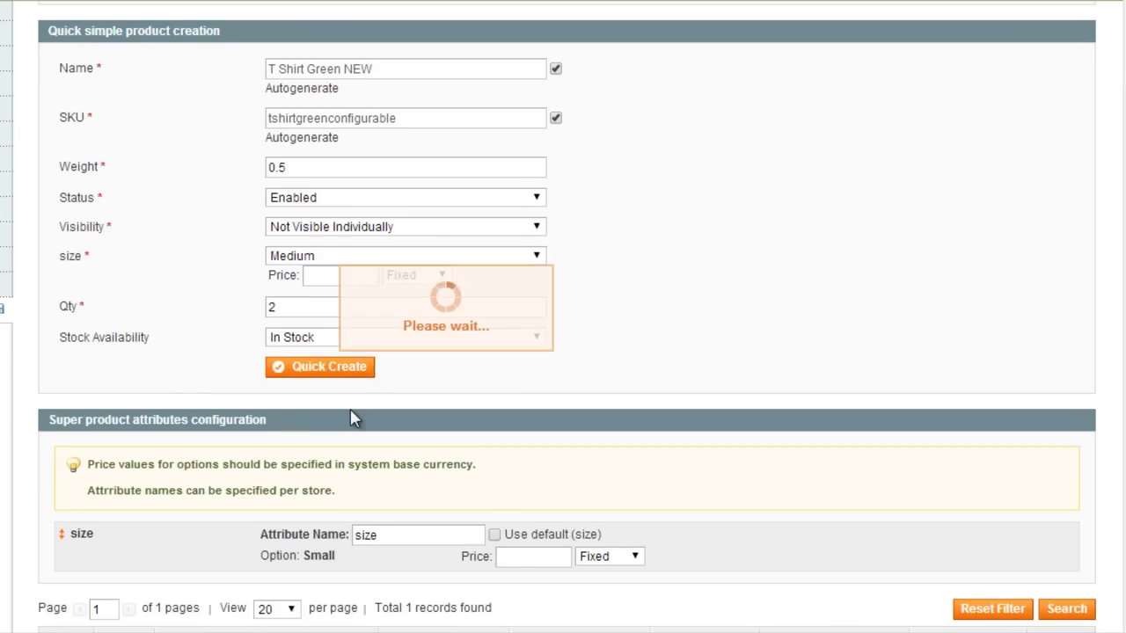
Quick-create the Large associated simple product with a quantity of 10.
{"action": "scroll", "coordinate": [356, 415], "scroll_direction": "up", "scroll_amount": 1}
{"action": "left_click", "coordinate": [299, 305]}
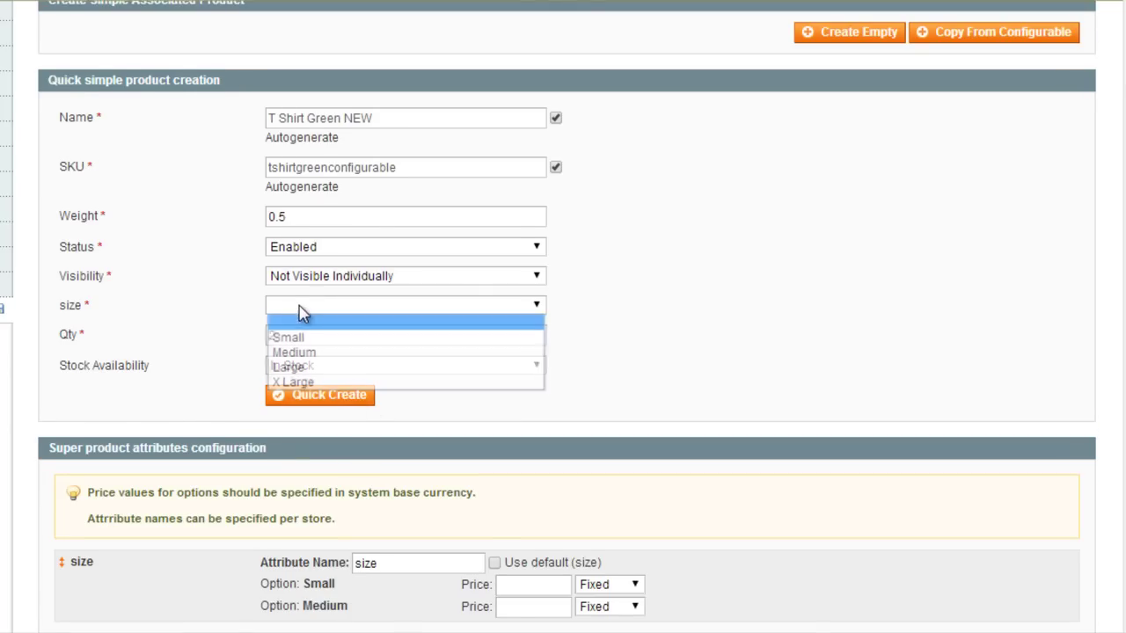
{"action": "left_click", "coordinate": [303, 366]}
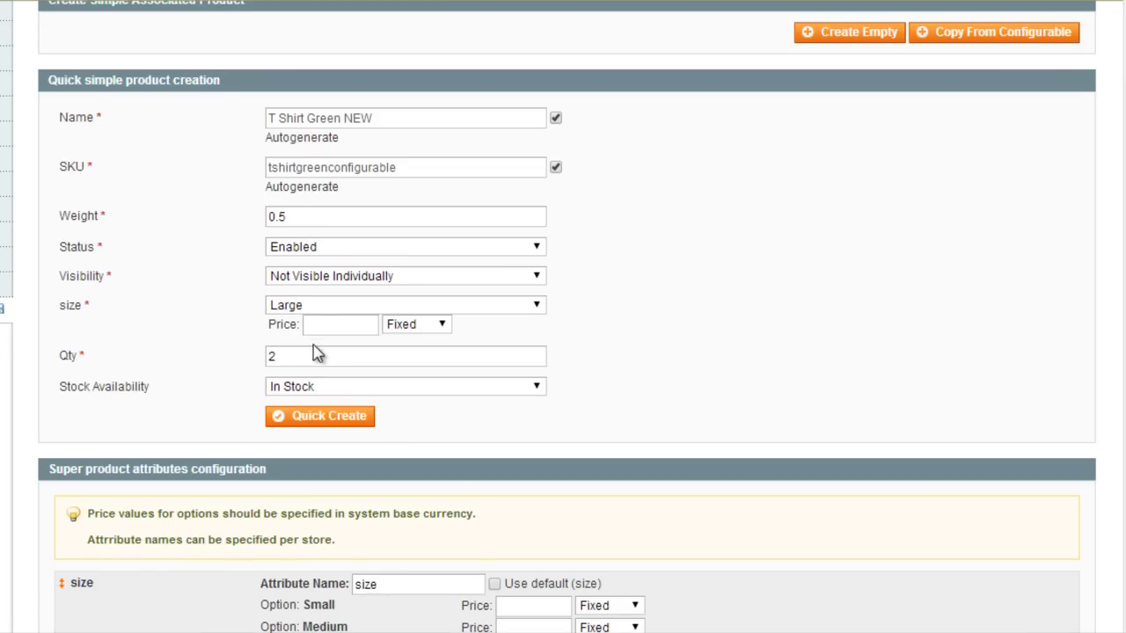
{"action": "key", "text": "ctrl+a"}
{"action": "type", "text": "10"}
{"action": "left_click", "coordinate": [325, 416]}
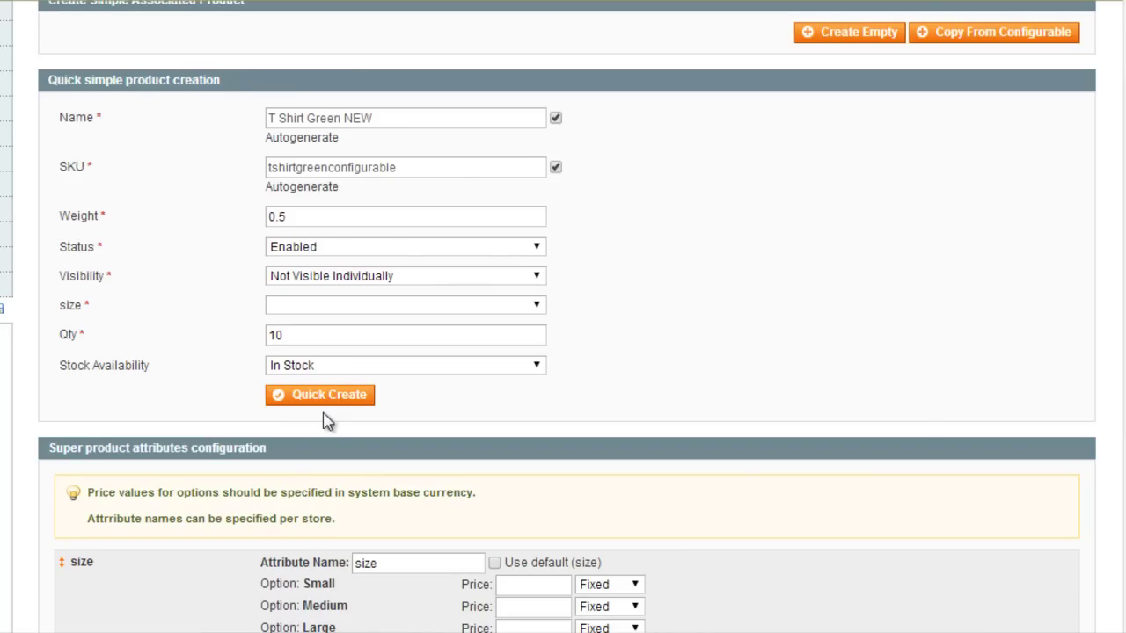
{"action": "scroll", "coordinate": [563, 352], "scroll_direction": "down", "scroll_amount": 5}
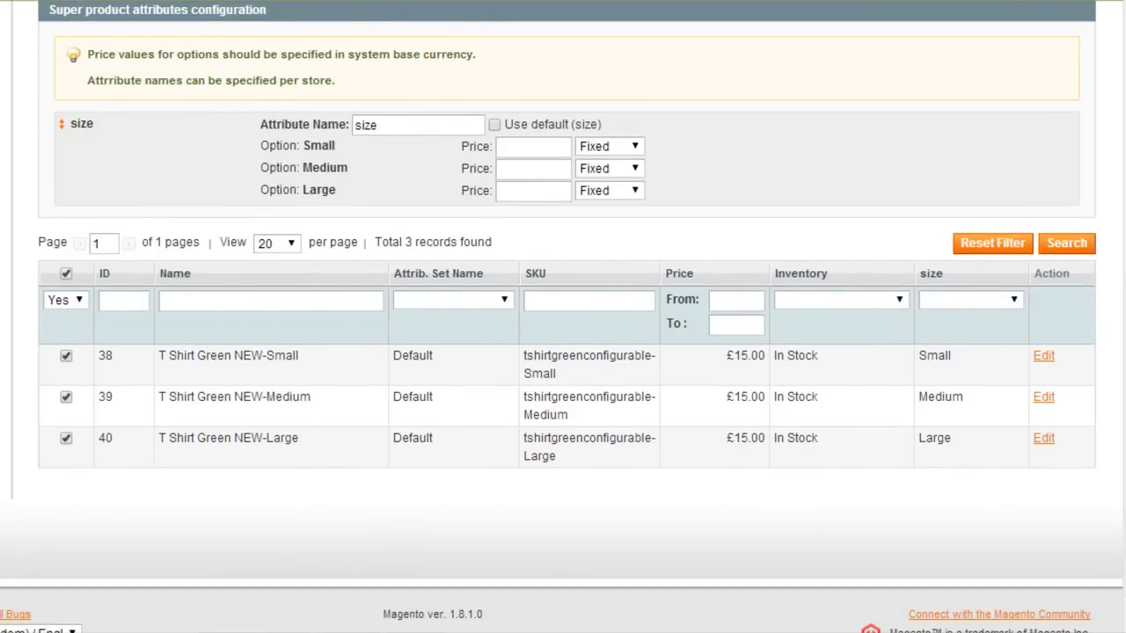
Quick-create the X Large associated product with a quantity of 1 and save the configurable product, keeping it open for editing.
{"action": "scroll", "coordinate": [563, 317], "scroll_direction": "up", "scroll_amount": 5}
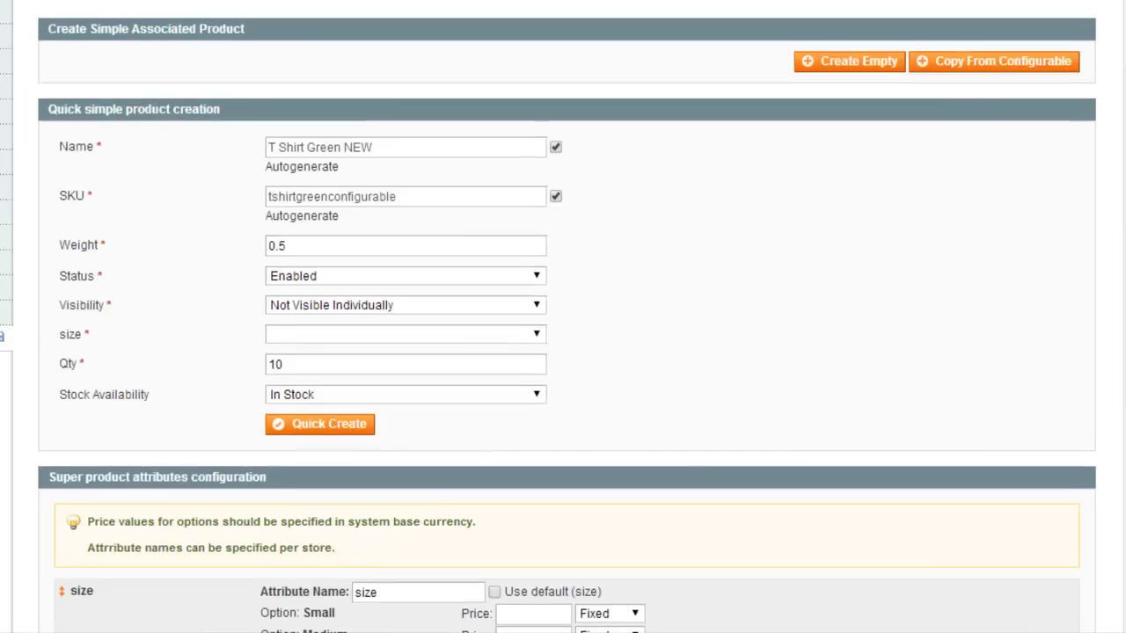
{"action": "left_click", "coordinate": [401, 334]}
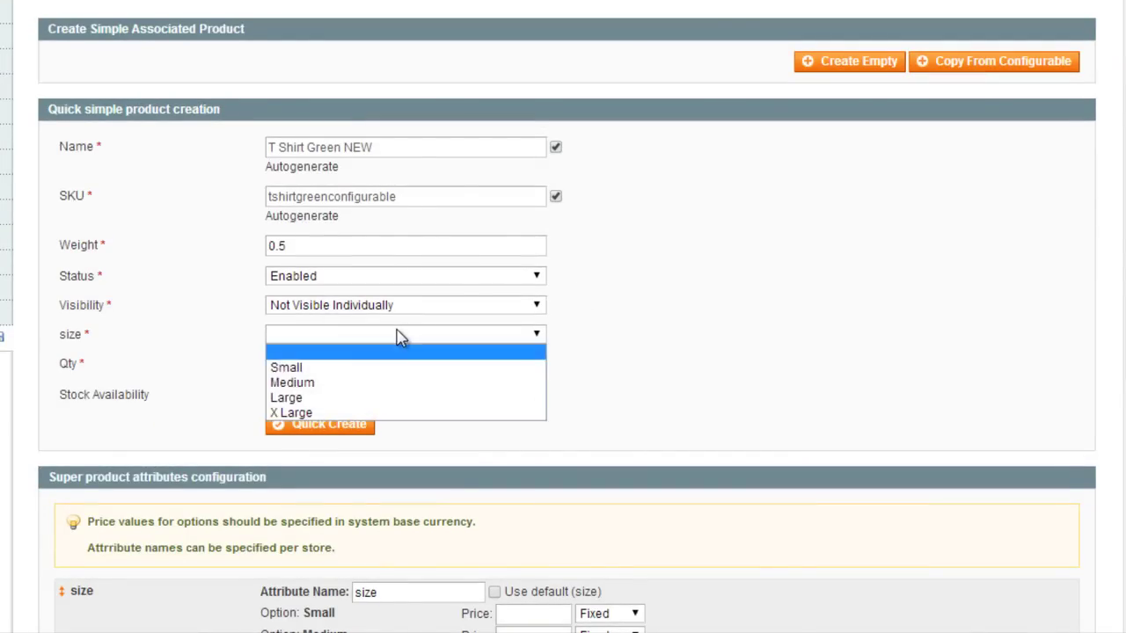
{"action": "left_click", "coordinate": [367, 413]}
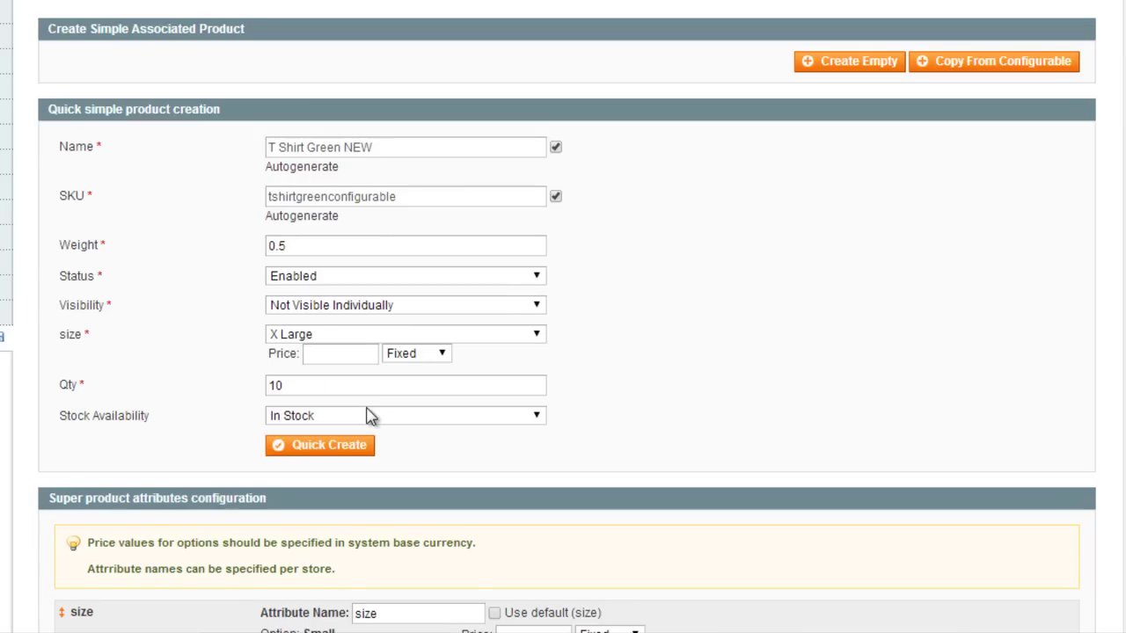
{"action": "left_click_drag", "start_coordinate": [302, 387], "coordinate": [31, 378]}
{"action": "type", "text": "1"}
{"action": "left_click", "coordinate": [319, 448]}
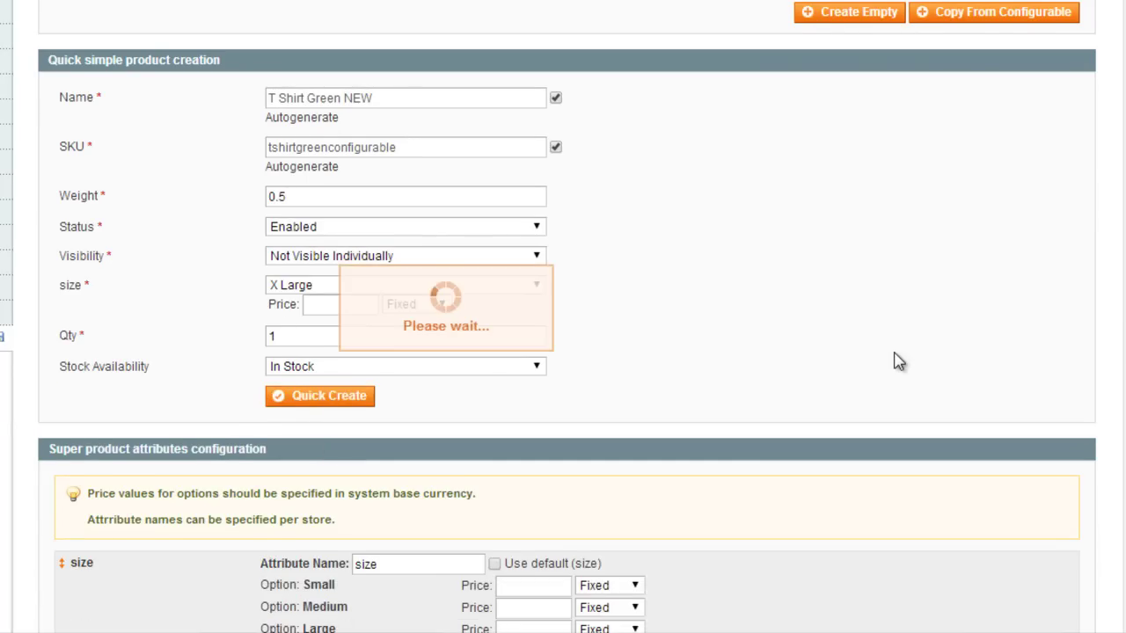
{"action": "scroll", "coordinate": [801, 624], "scroll_direction": "down", "scroll_amount": 5}
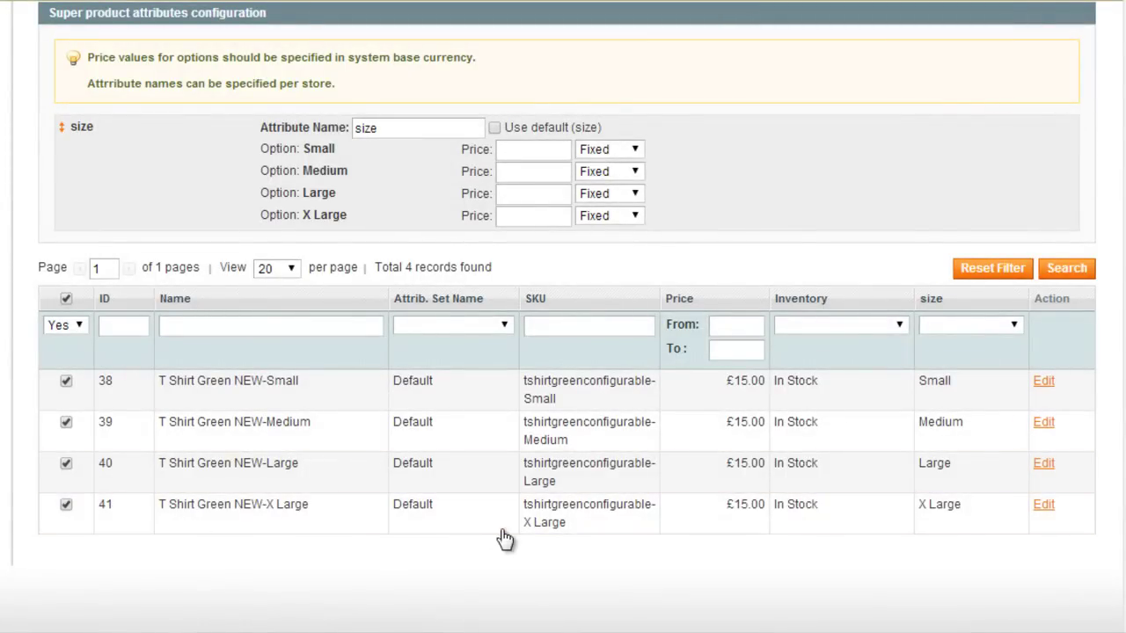
{"action": "scroll", "coordinate": [1084, 471], "scroll_direction": "up", "scroll_amount": 10}
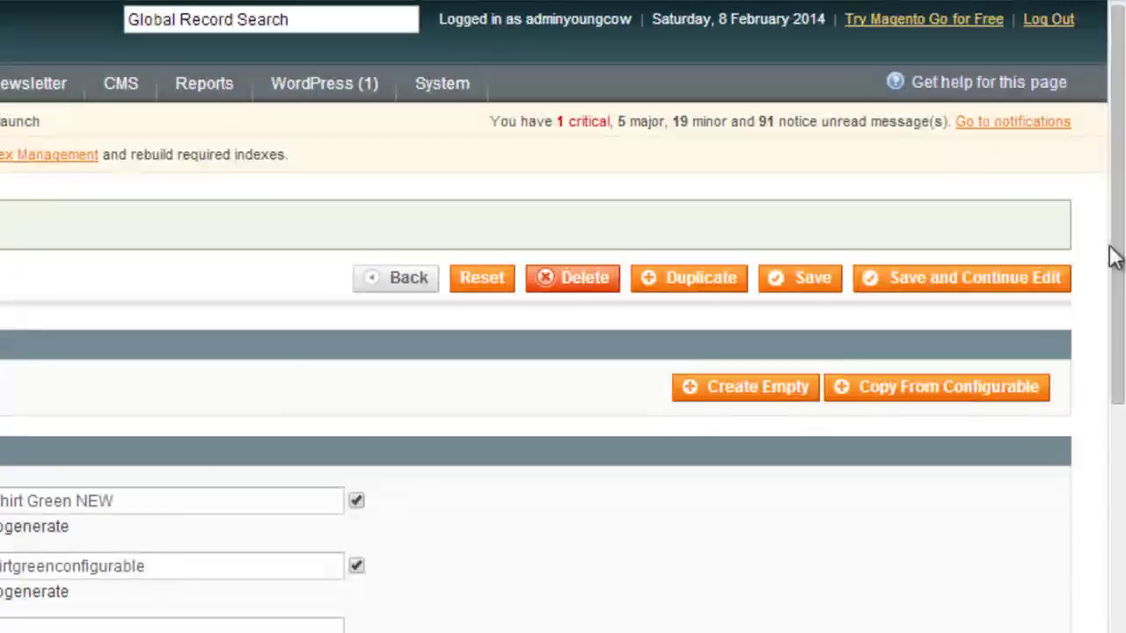
{"action": "left_click", "coordinate": [961, 278]}
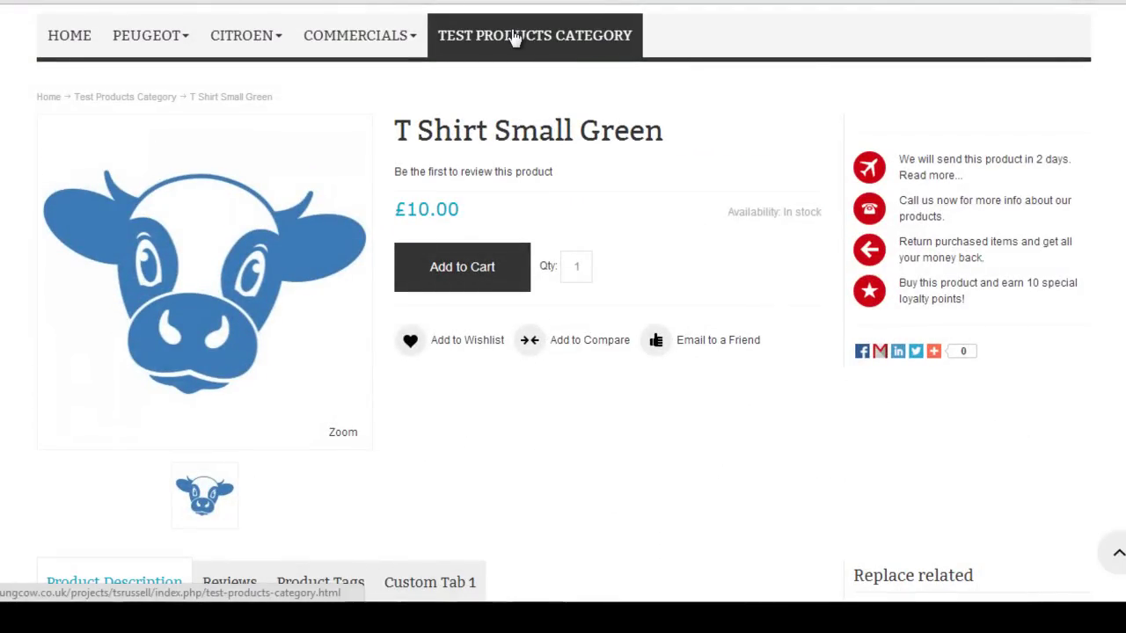
On the storefront, go to Test Products Category and open the T Shirt Green NEW product page.
{"action": "left_click", "coordinate": [514, 37]}
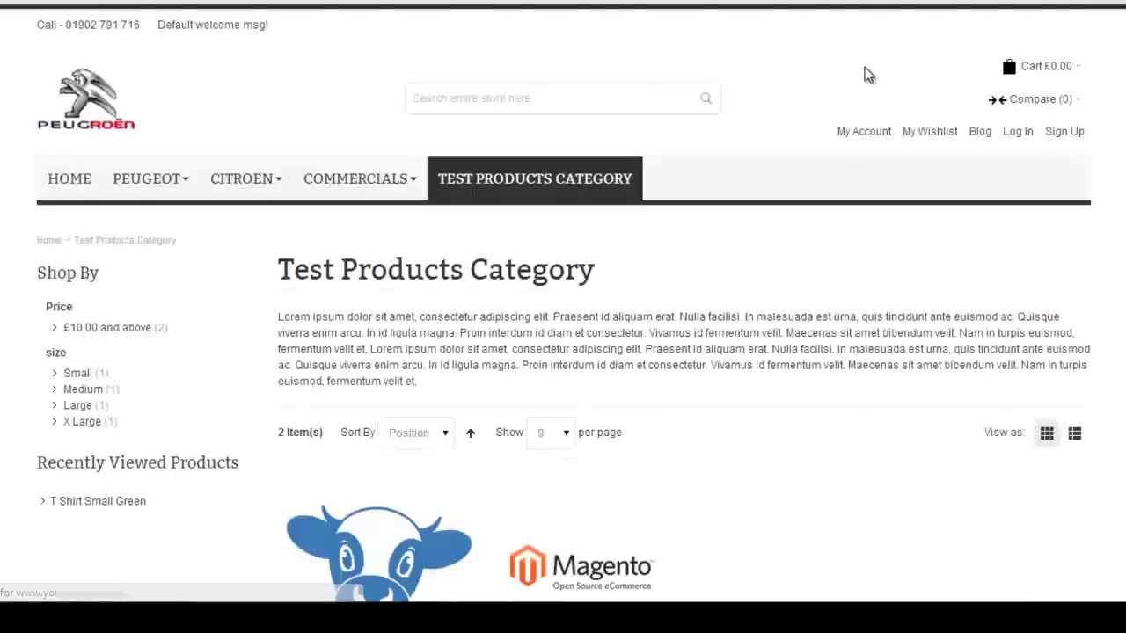
{"action": "scroll", "coordinate": [867, 74], "scroll_direction": "down", "scroll_amount": 1}
{"action": "scroll", "coordinate": [865, 66], "scroll_direction": "down", "scroll_amount": 4}
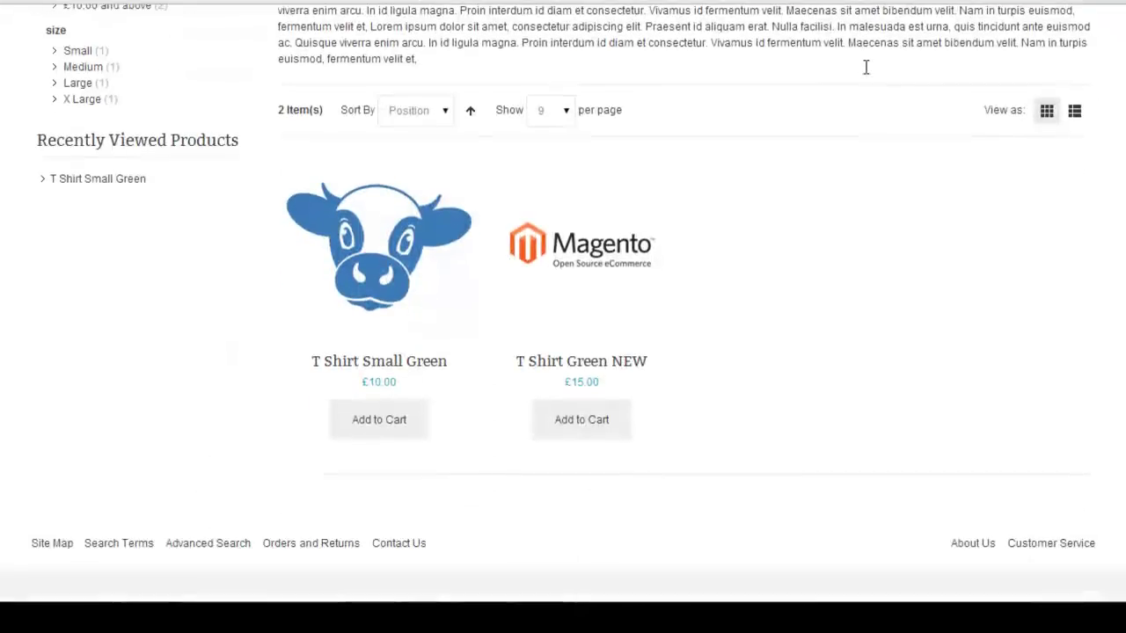
{"action": "mouse_move", "coordinate": [387, 277]}
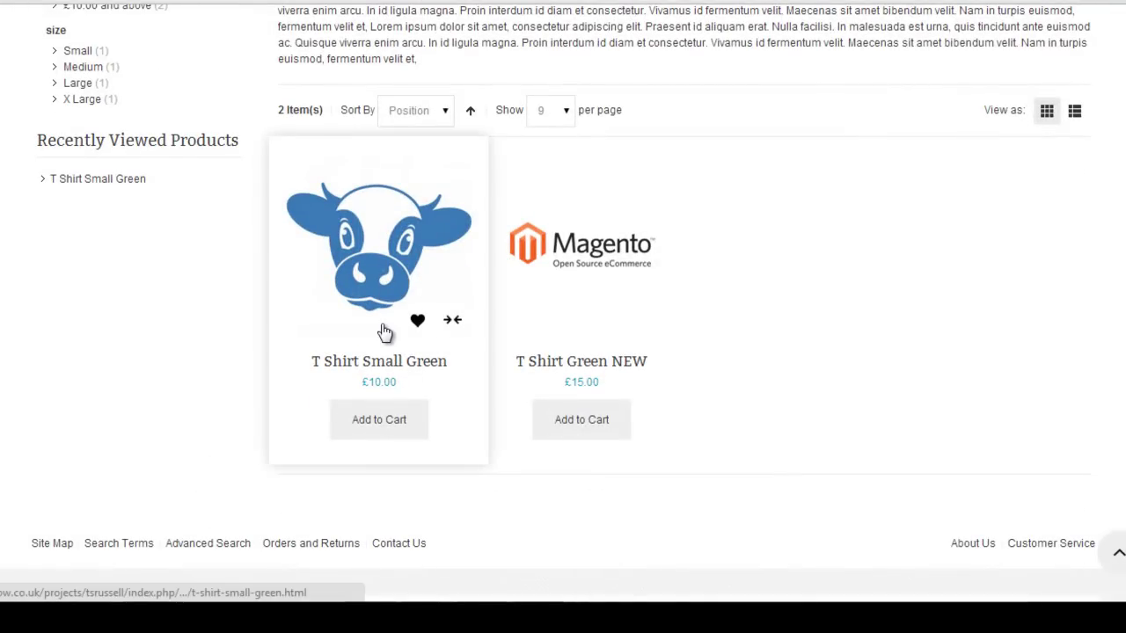
{"action": "mouse_move", "coordinate": [613, 289]}
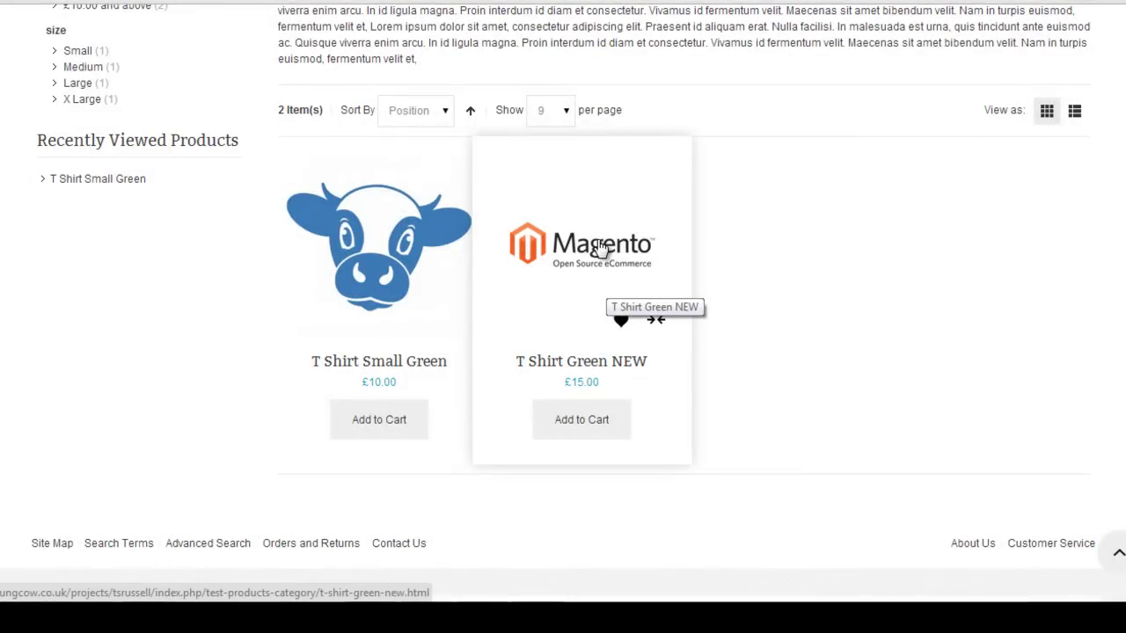
{"action": "left_click", "coordinate": [601, 249]}
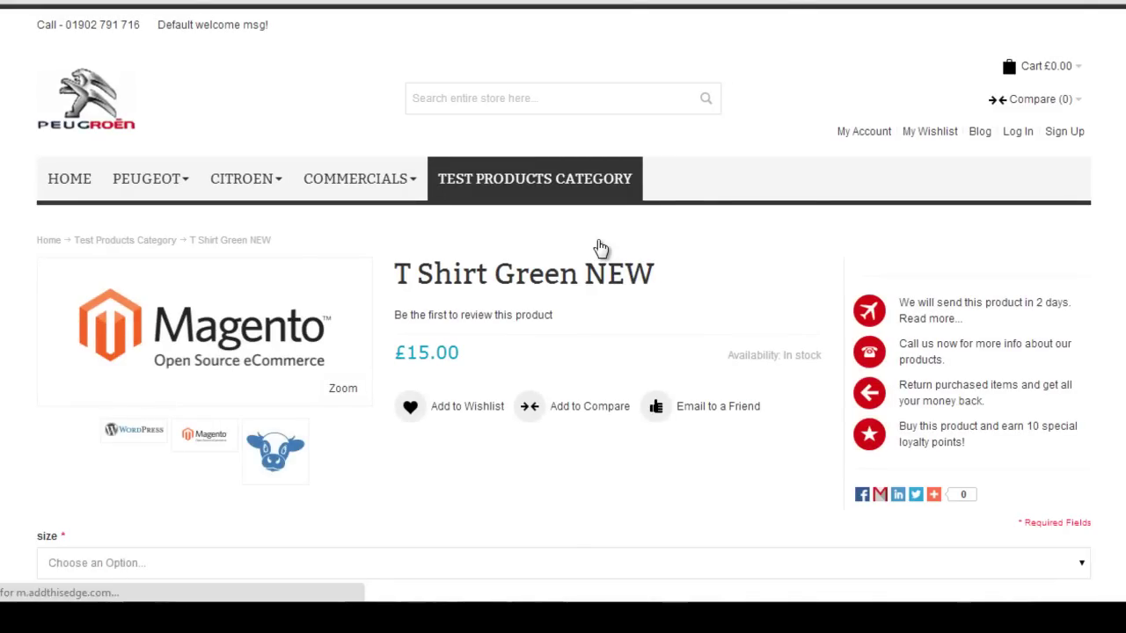
View the WordPress, cow and Magento images in the gallery of the T Shirt Green NEW page.
{"action": "scroll", "coordinate": [598, 243], "scroll_direction": "down", "scroll_amount": 1}
{"action": "scroll", "coordinate": [597, 239], "scroll_direction": "down", "scroll_amount": 1}
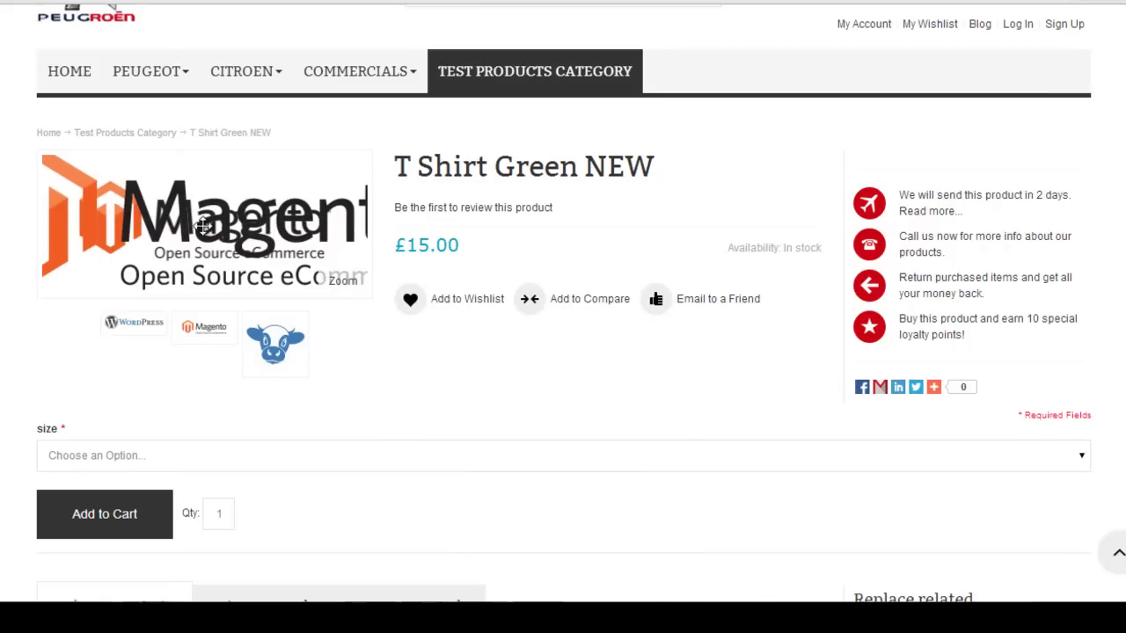
{"action": "left_click", "coordinate": [155, 327]}
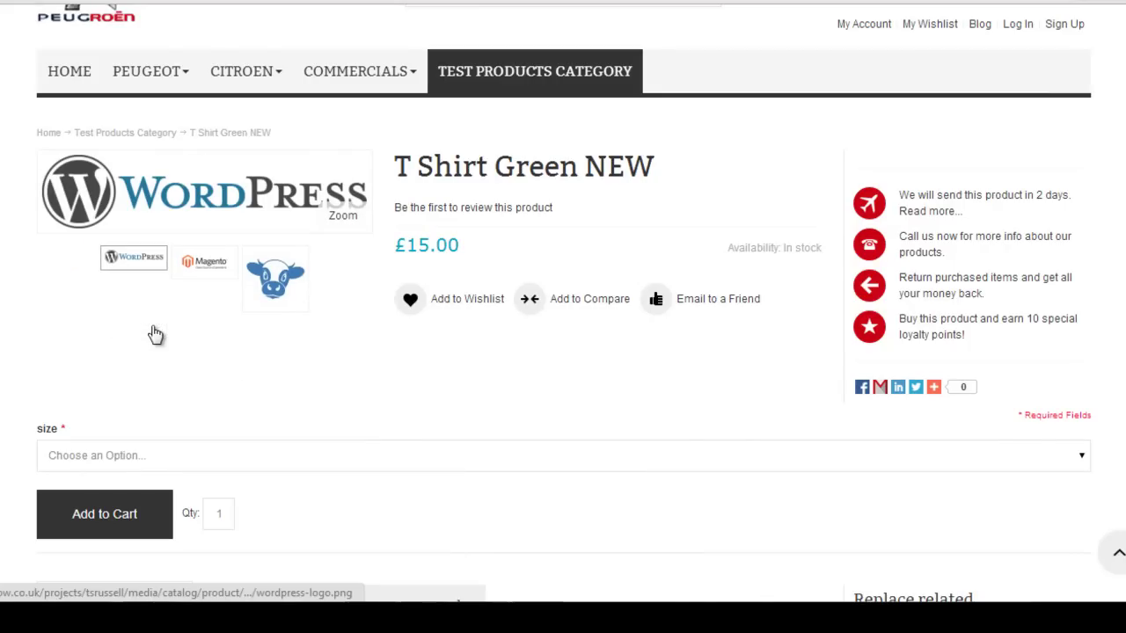
{"action": "left_click", "coordinate": [281, 277]}
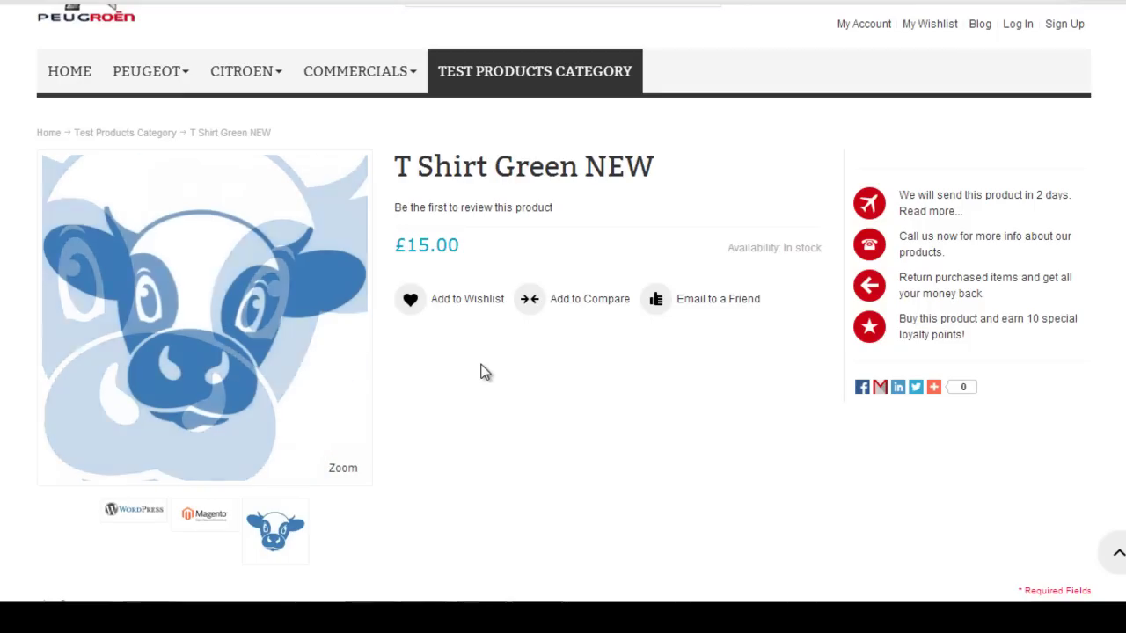
{"action": "left_click", "coordinate": [207, 514]}
Test the size options on the product page with Medium and Large, and try adding the T-shirt to the cart.
{"action": "scroll", "coordinate": [518, 399], "scroll_direction": "down", "scroll_amount": 2}
{"action": "scroll", "coordinate": [518, 399], "scroll_direction": "down", "scroll_amount": 2}
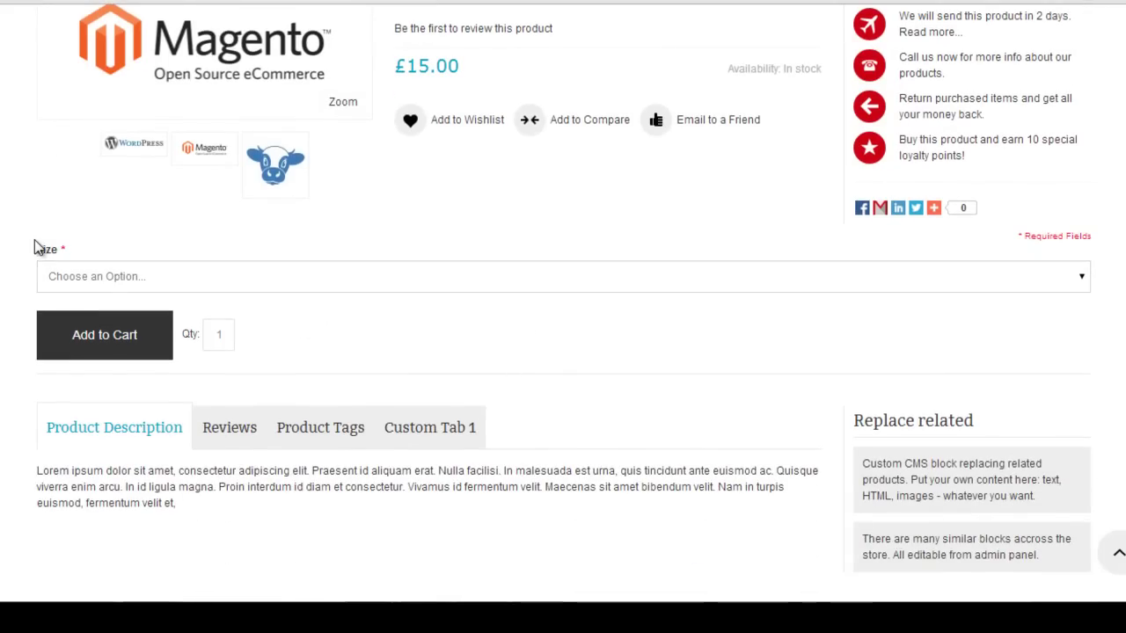
{"action": "left_click", "coordinate": [153, 281]}
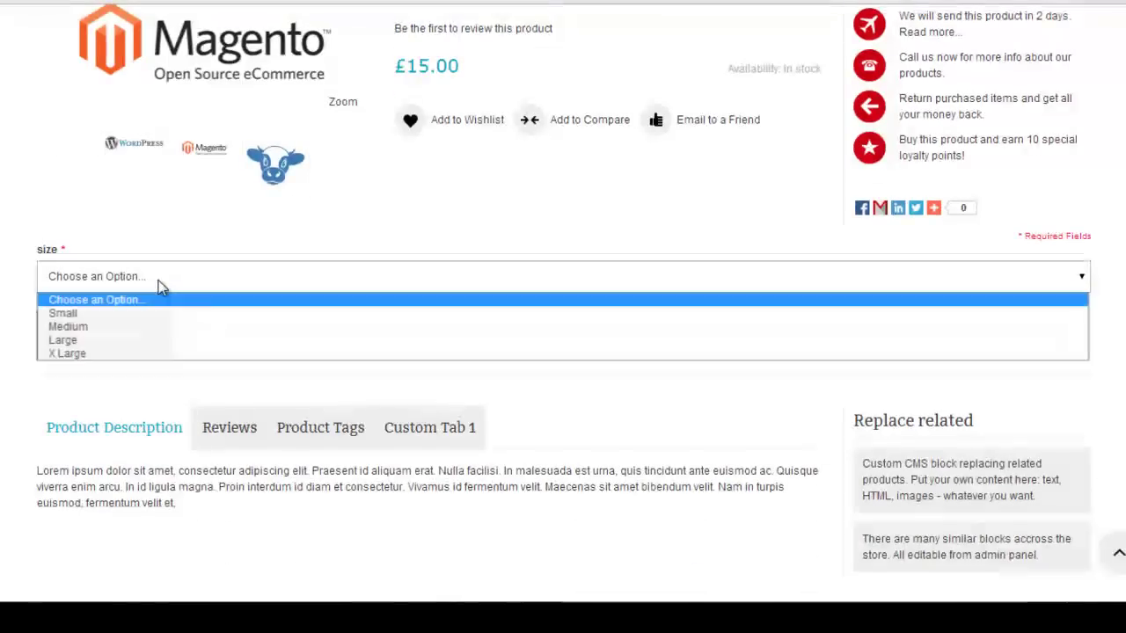
{"action": "left_click", "coordinate": [162, 330]}
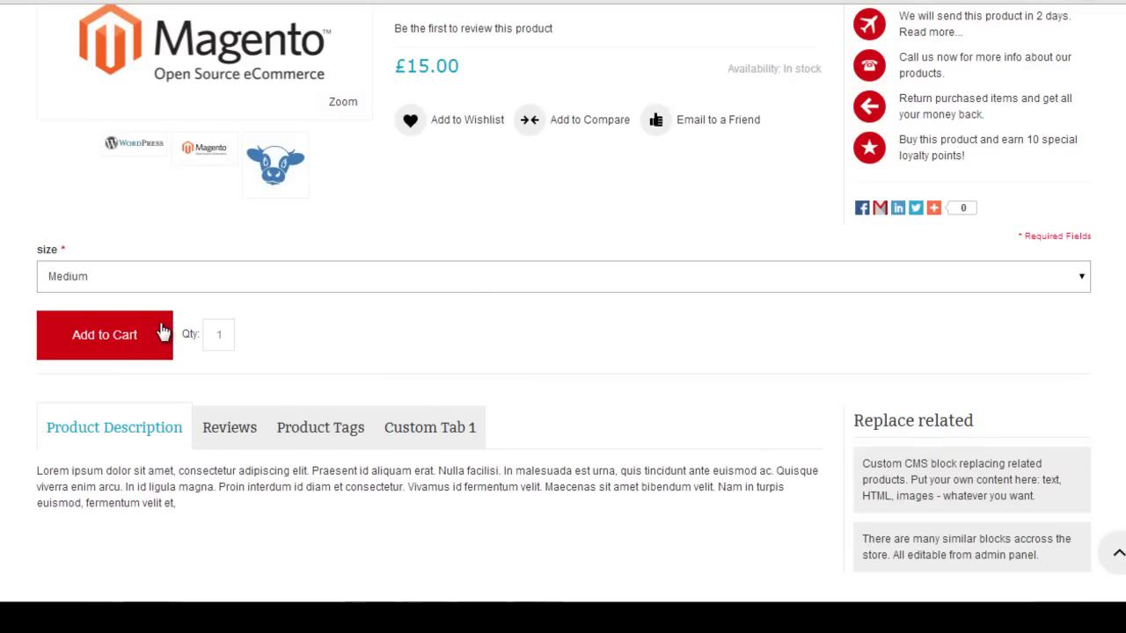
{"action": "left_click", "coordinate": [503, 288]}
{"action": "key", "text": "Down"}
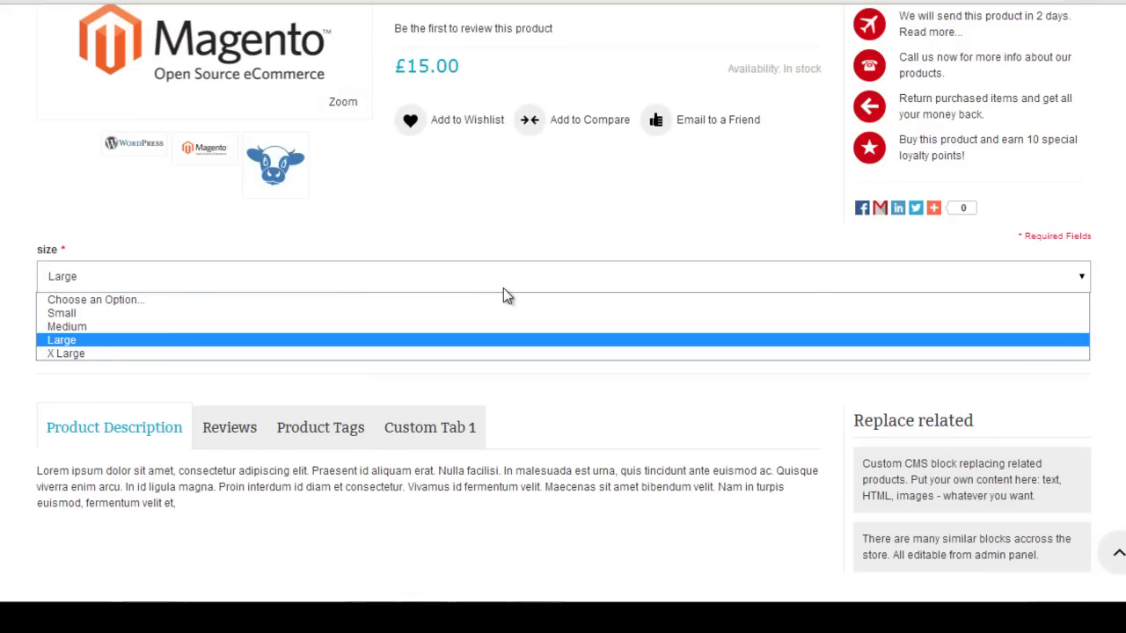
{"action": "left_click", "coordinate": [482, 244]}
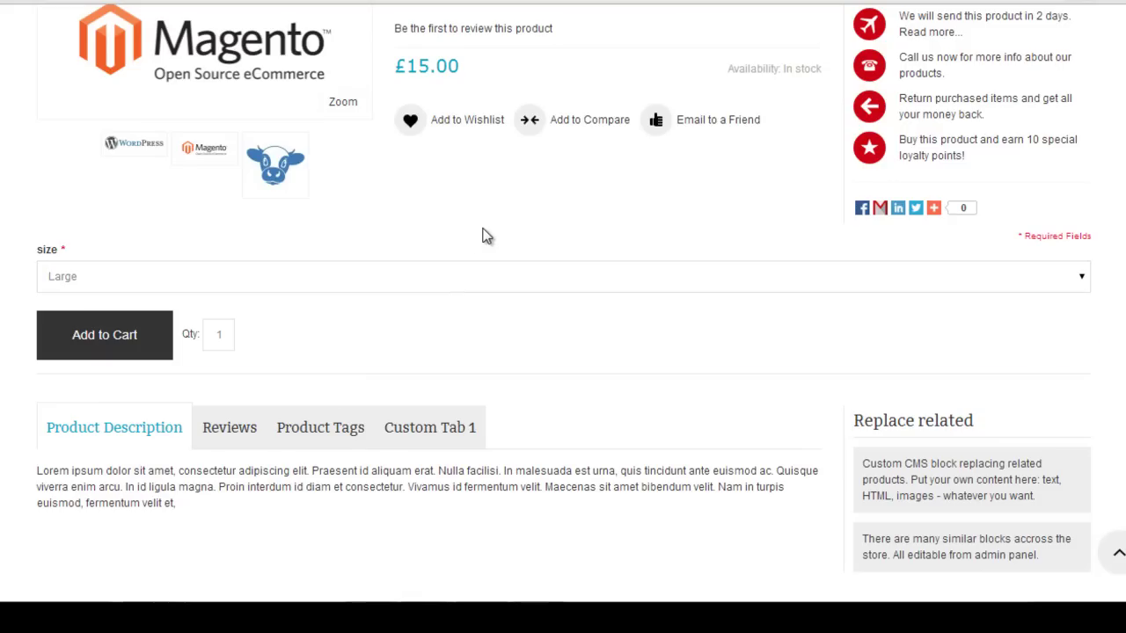
{"action": "scroll", "coordinate": [494, 343], "scroll_direction": "down", "scroll_amount": 1}
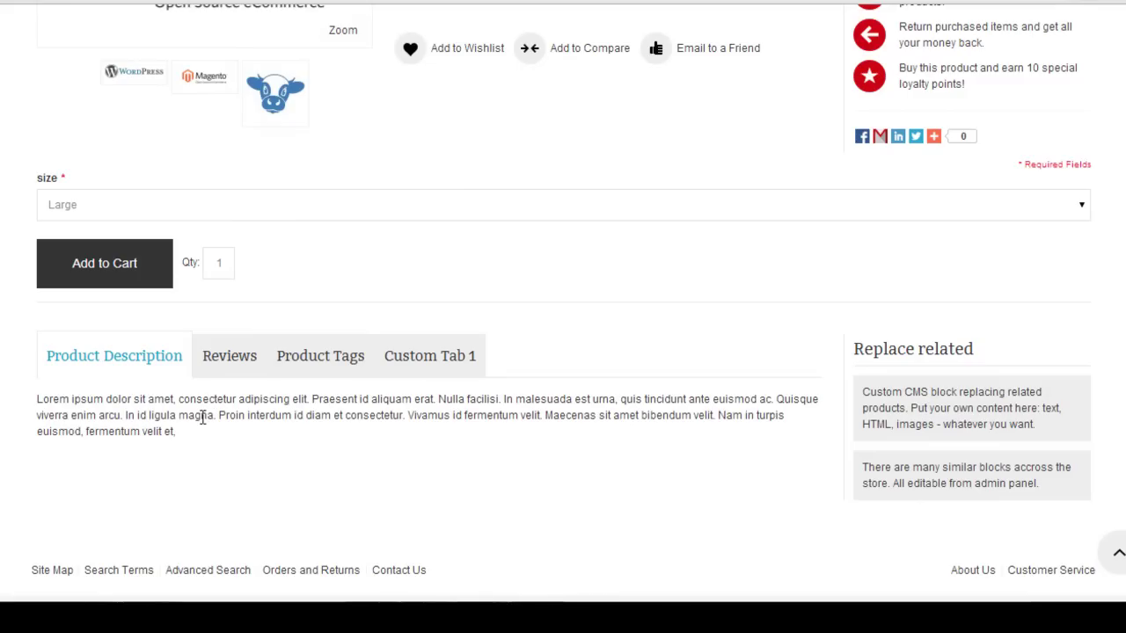
{"action": "left_click", "coordinate": [111, 280]}
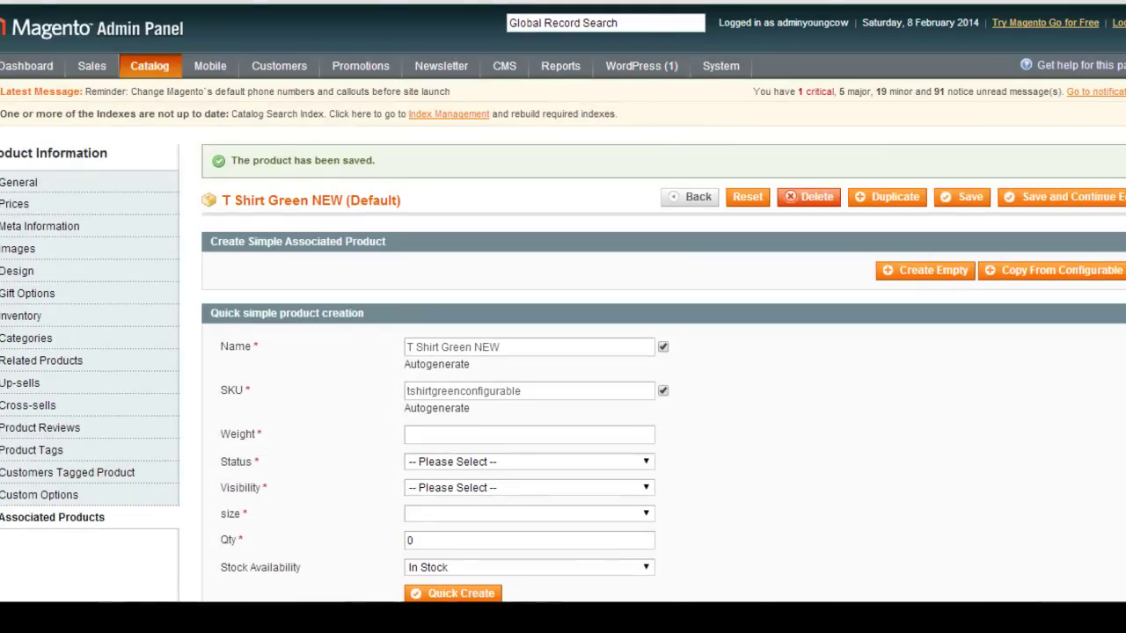
Return to the admin dashboard, go to category management, and expand and collapse the whole category tree.
{"action": "left_click", "coordinate": [27, 68]}
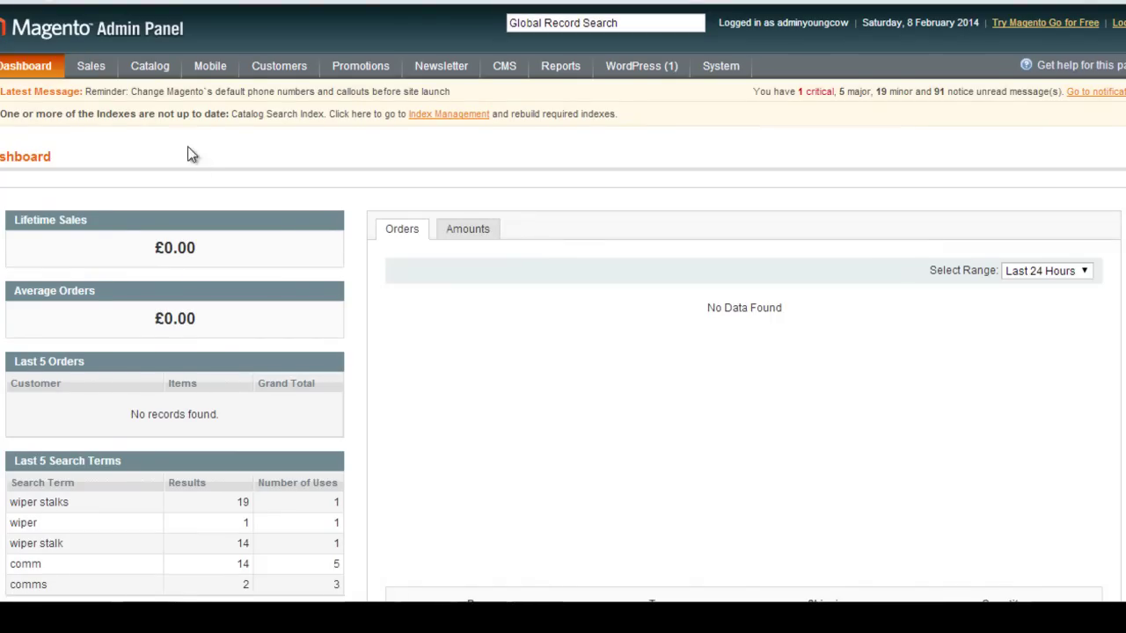
{"action": "mouse_move", "coordinate": [140, 73]}
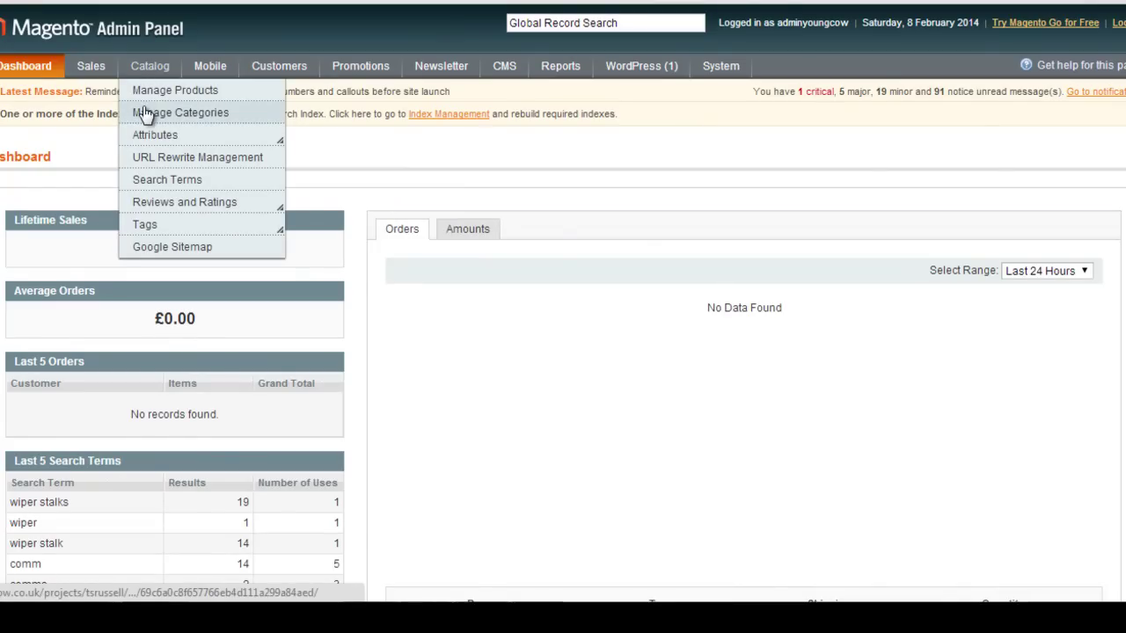
{"action": "left_click", "coordinate": [145, 113]}
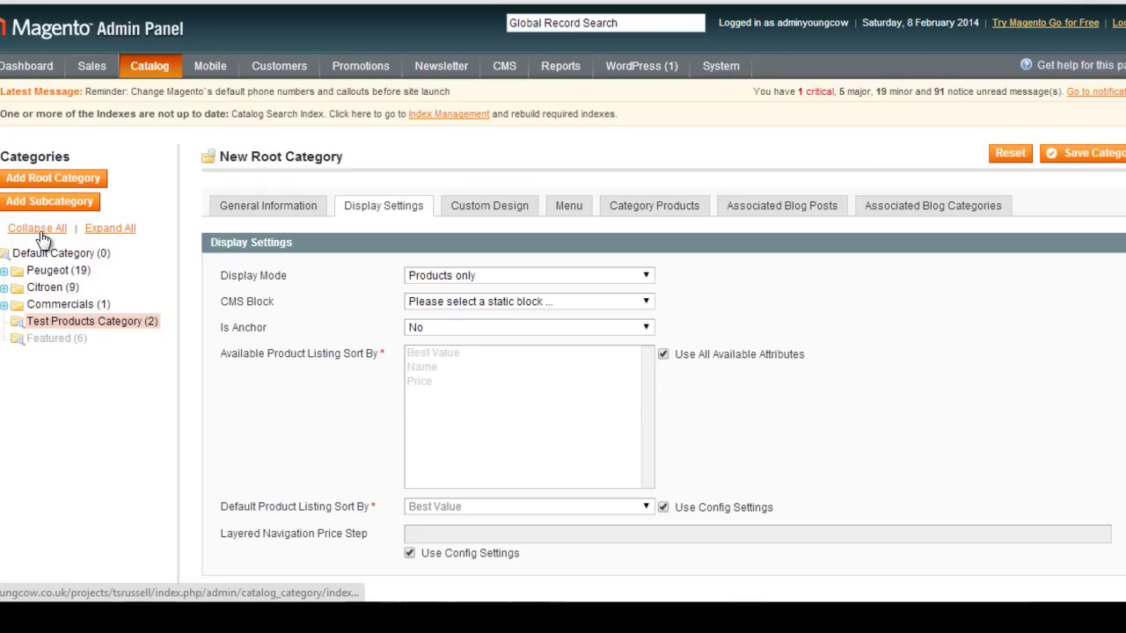
{"action": "left_click", "coordinate": [105, 231]}
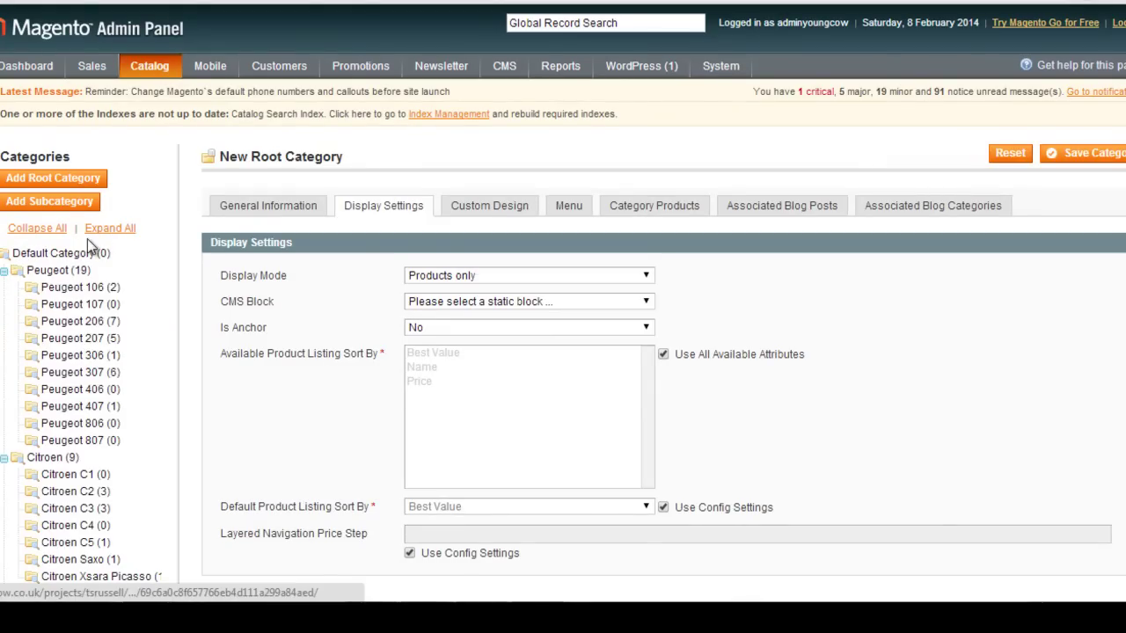
{"action": "left_click", "coordinate": [39, 227]}
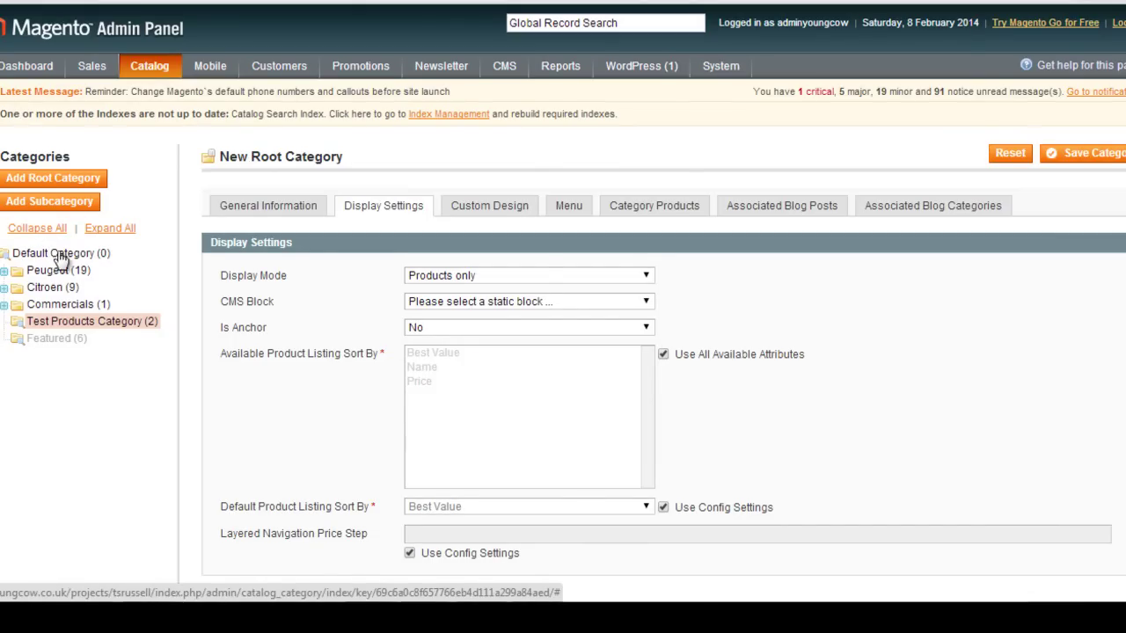
Open Test Products Category from the category tree and view its general information and its assigned products.
{"action": "left_click", "coordinate": [304, 215]}
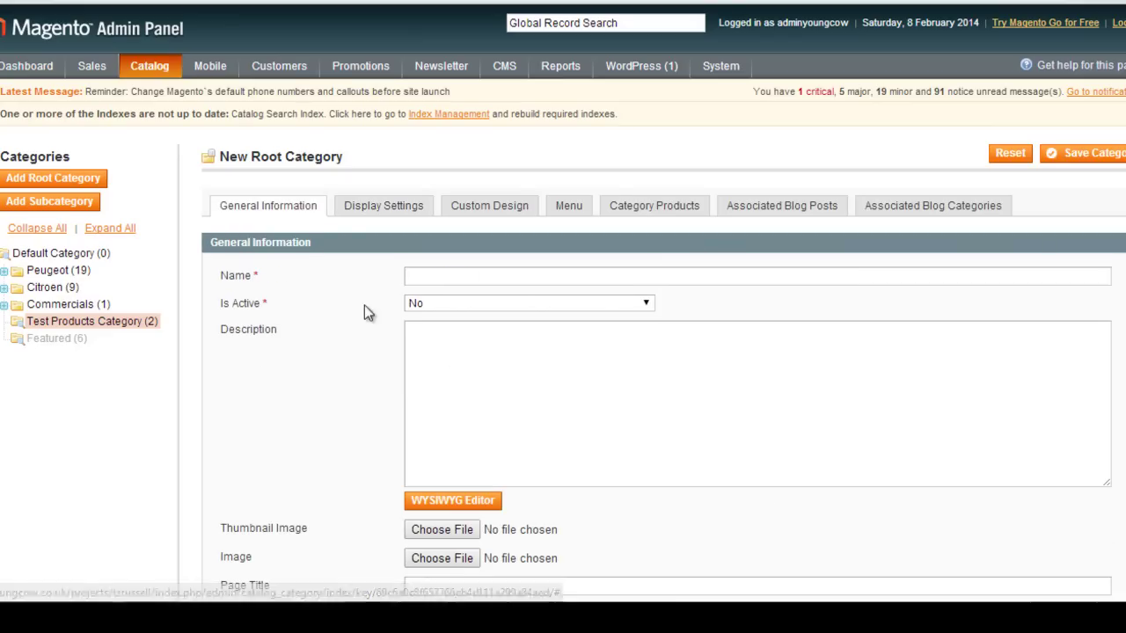
{"action": "left_click", "coordinate": [106, 324]}
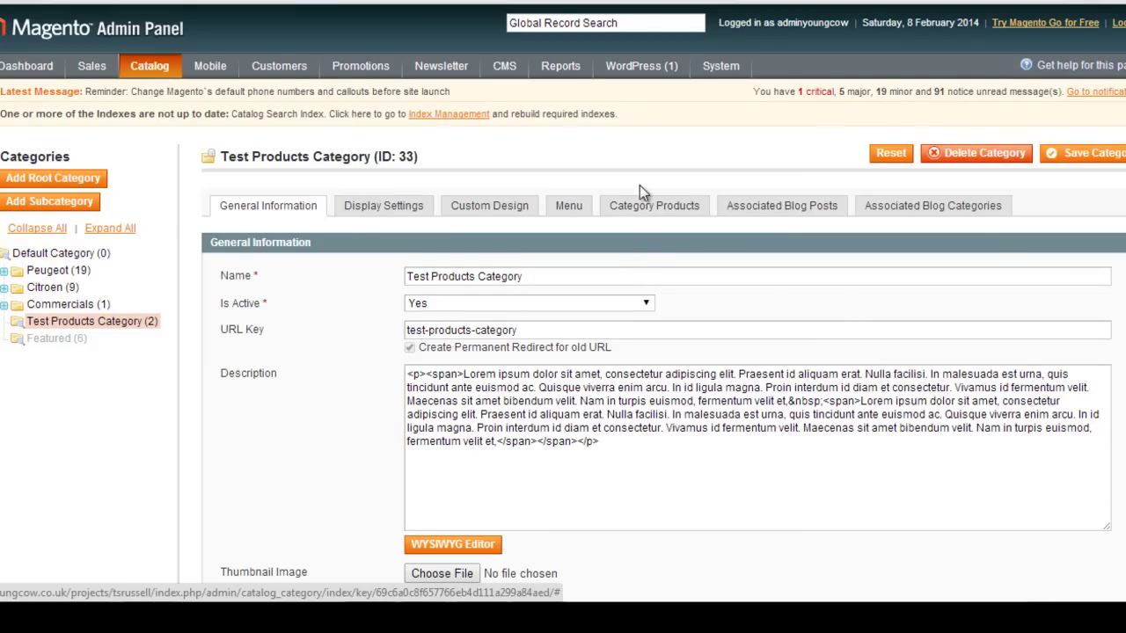
{"action": "left_click", "coordinate": [643, 211]}
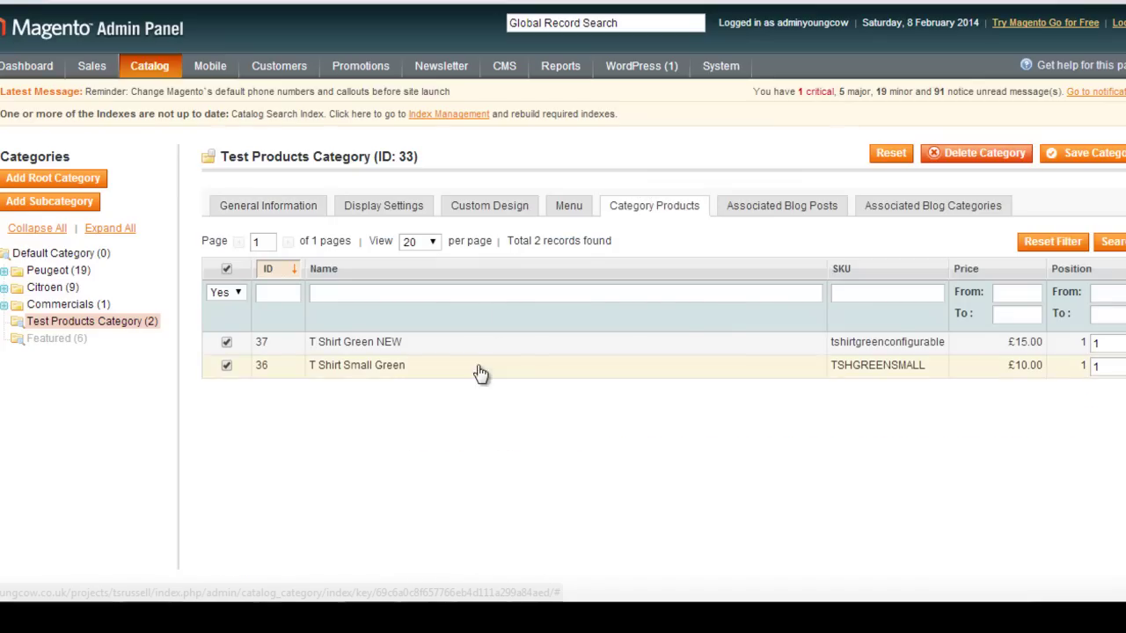
{"action": "left_click_drag", "start_coordinate": [511, 378], "coordinate": [511, 378]}
Open the product management list and review the T Shirt Green NEW products, their quantities and visibility.
{"action": "mouse_move", "coordinate": [147, 69]}
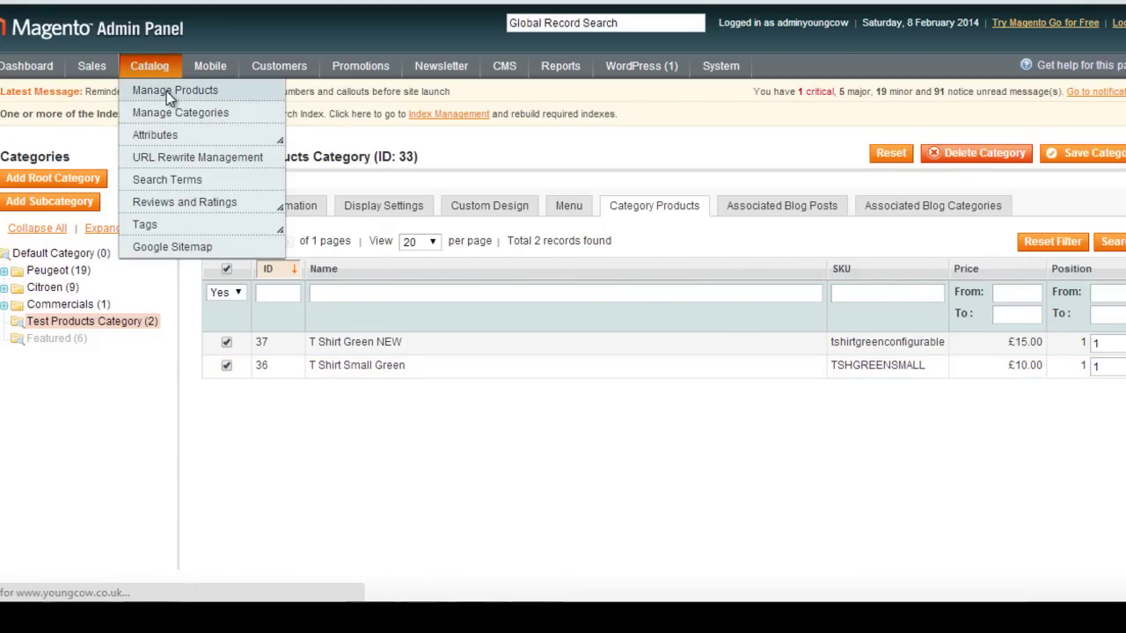
{"action": "left_click", "coordinate": [166, 90]}
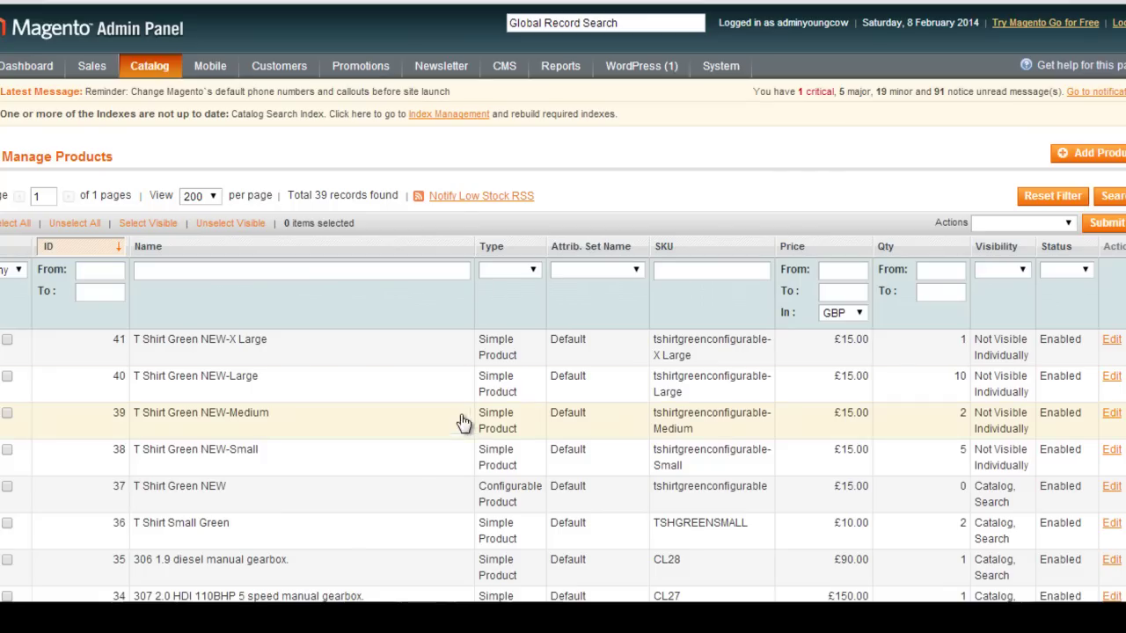
{"action": "scroll", "coordinate": [850, 435], "scroll_direction": "down", "scroll_amount": 1}
{"action": "scroll", "coordinate": [563, 352], "scroll_direction": "down", "scroll_amount": 2}
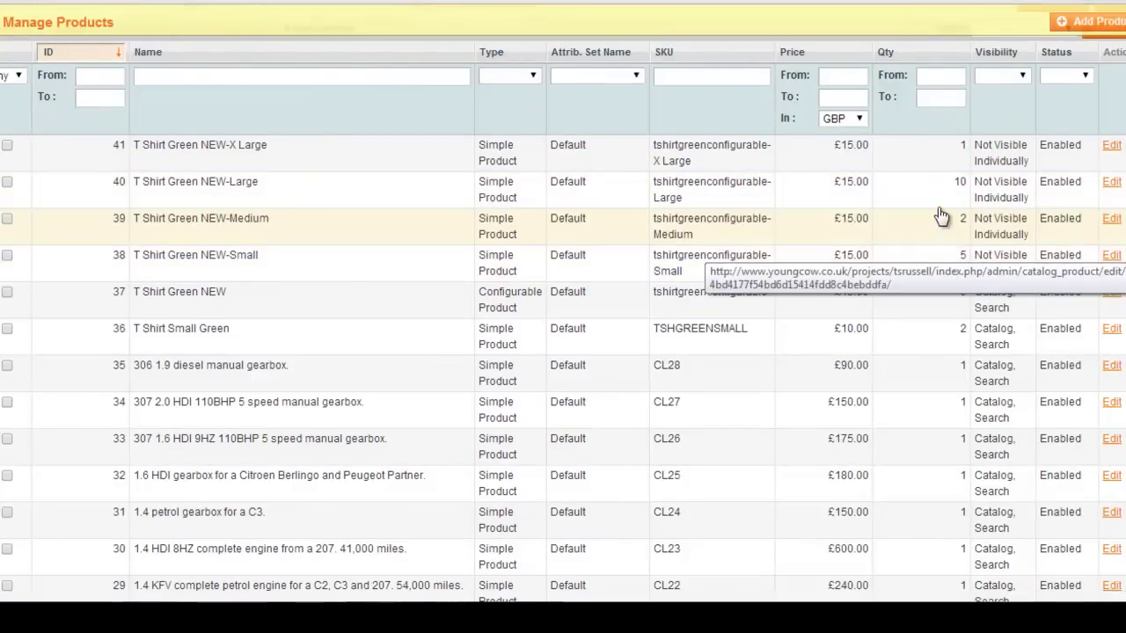
{"action": "scroll", "coordinate": [563, 352], "scroll_direction": "up", "scroll_amount": 1}
{"action": "scroll", "coordinate": [620, 53], "scroll_direction": "up", "scroll_amount": 1}
Open the product attributes list, look through it down to the size attribute, and return to the dashboard.
{"action": "mouse_move", "coordinate": [158, 60]}
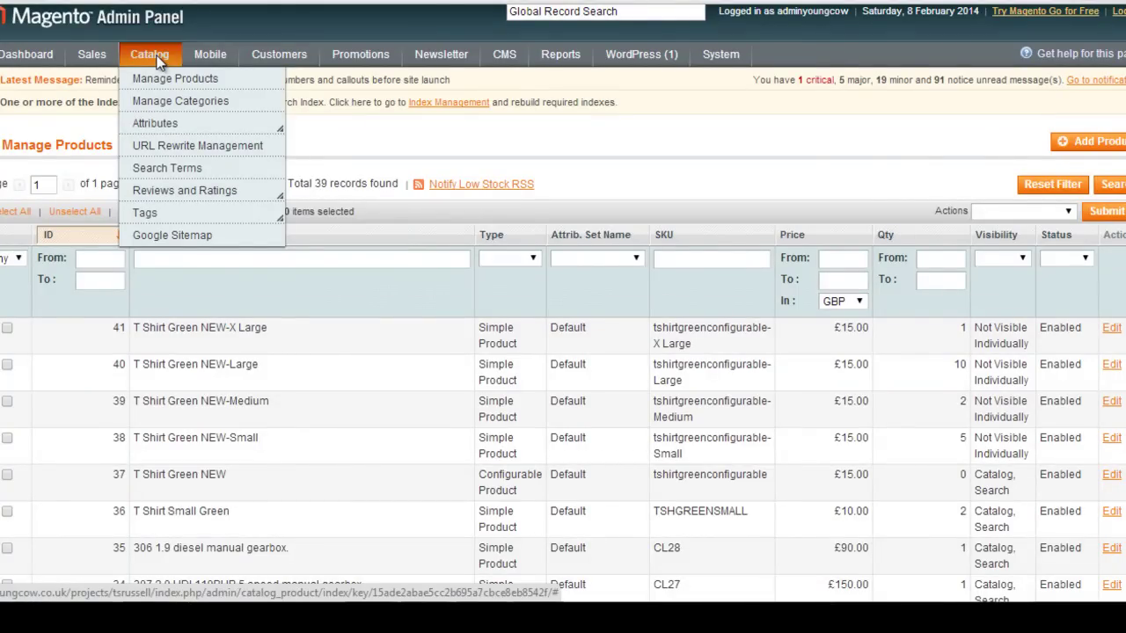
{"action": "mouse_move", "coordinate": [163, 125]}
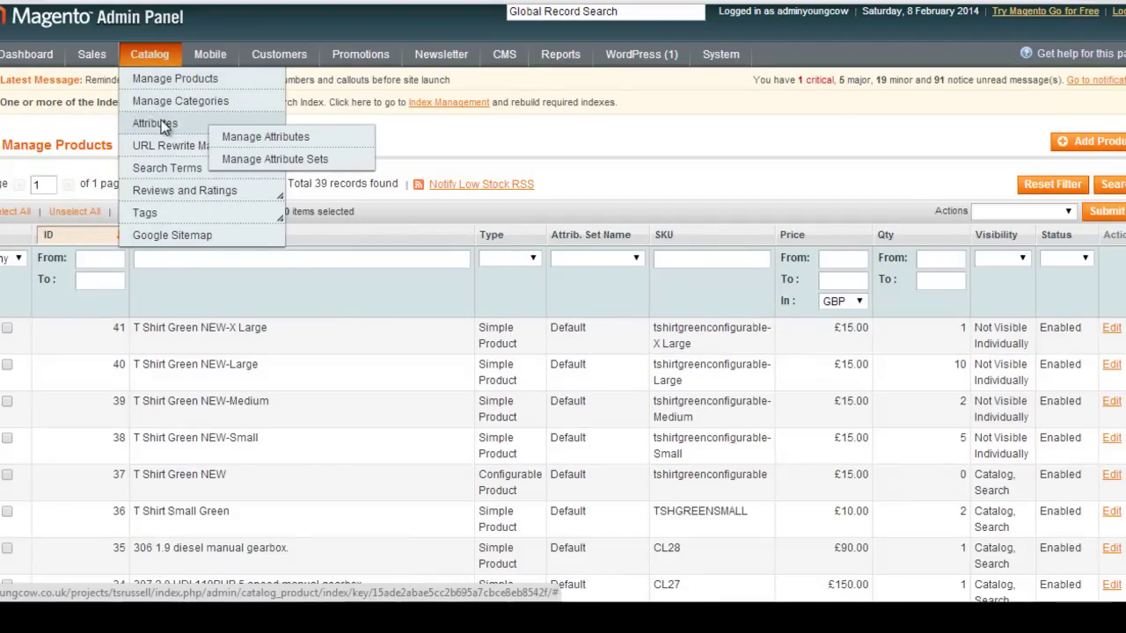
{"action": "left_click", "coordinate": [226, 145]}
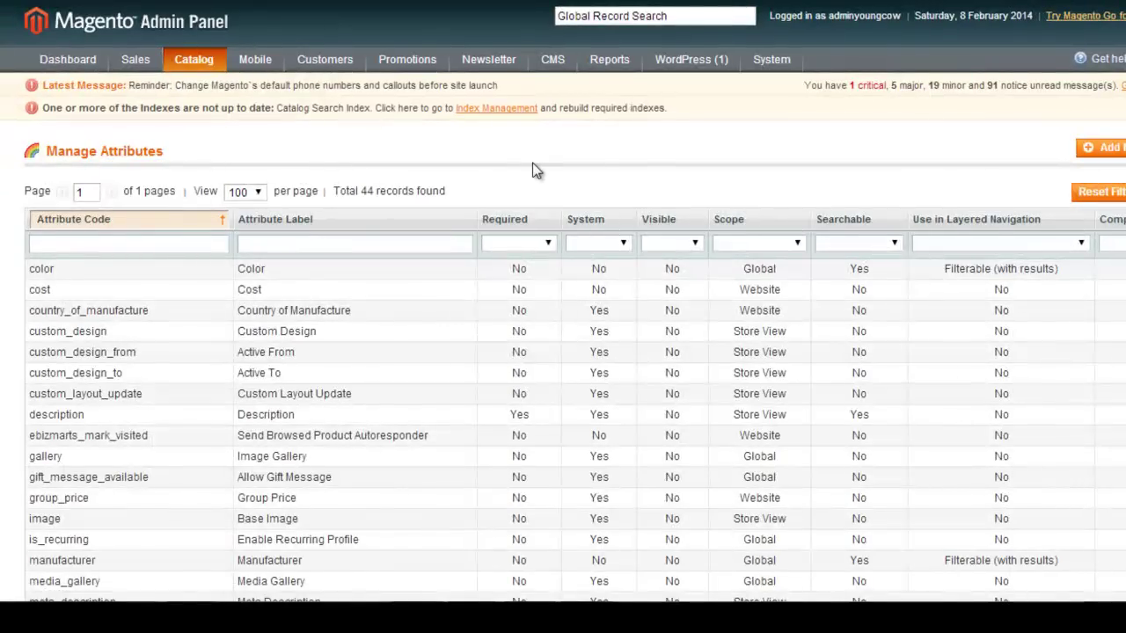
{"action": "scroll", "coordinate": [533, 166], "scroll_direction": "down", "scroll_amount": 3}
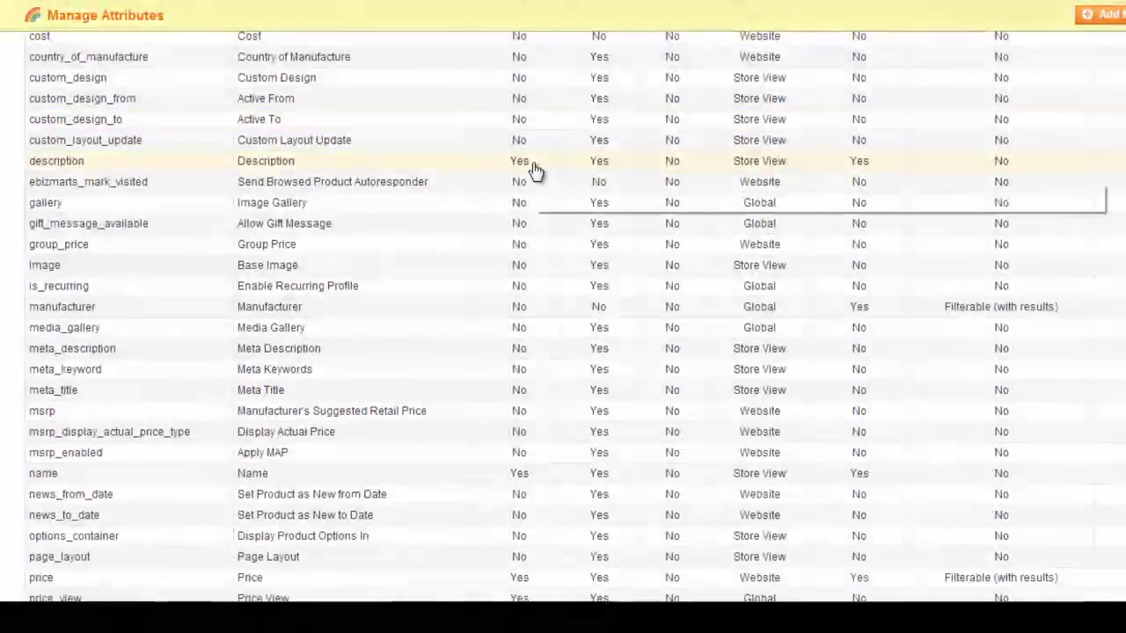
{"action": "scroll", "coordinate": [116, 421], "scroll_direction": "down", "scroll_amount": 3}
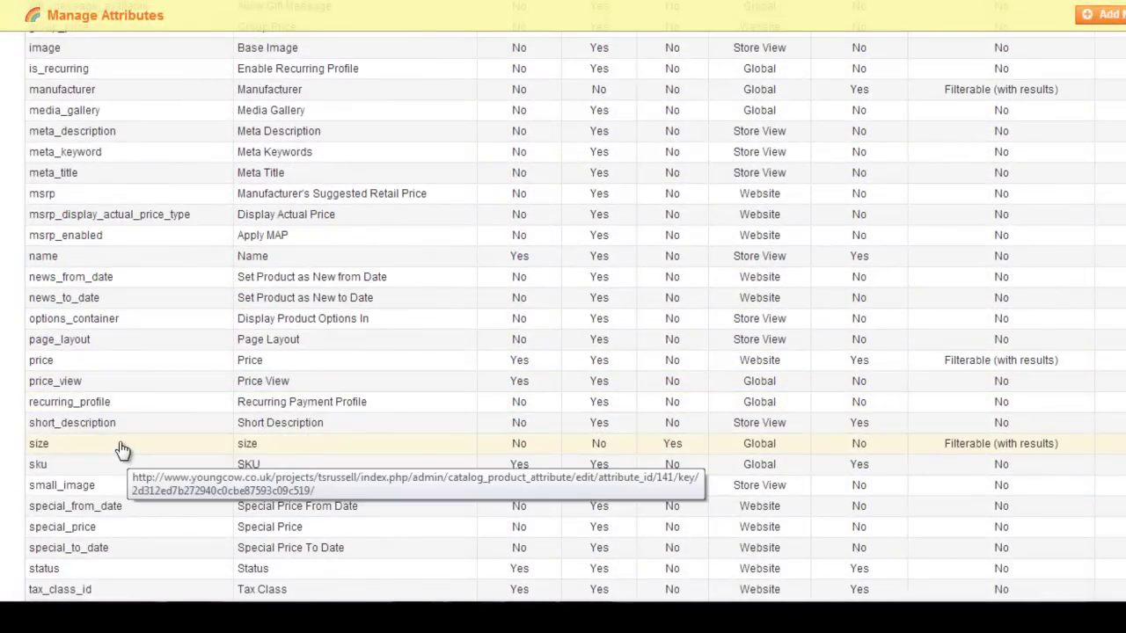
{"action": "scroll", "coordinate": [122, 449], "scroll_direction": "up", "scroll_amount": 5}
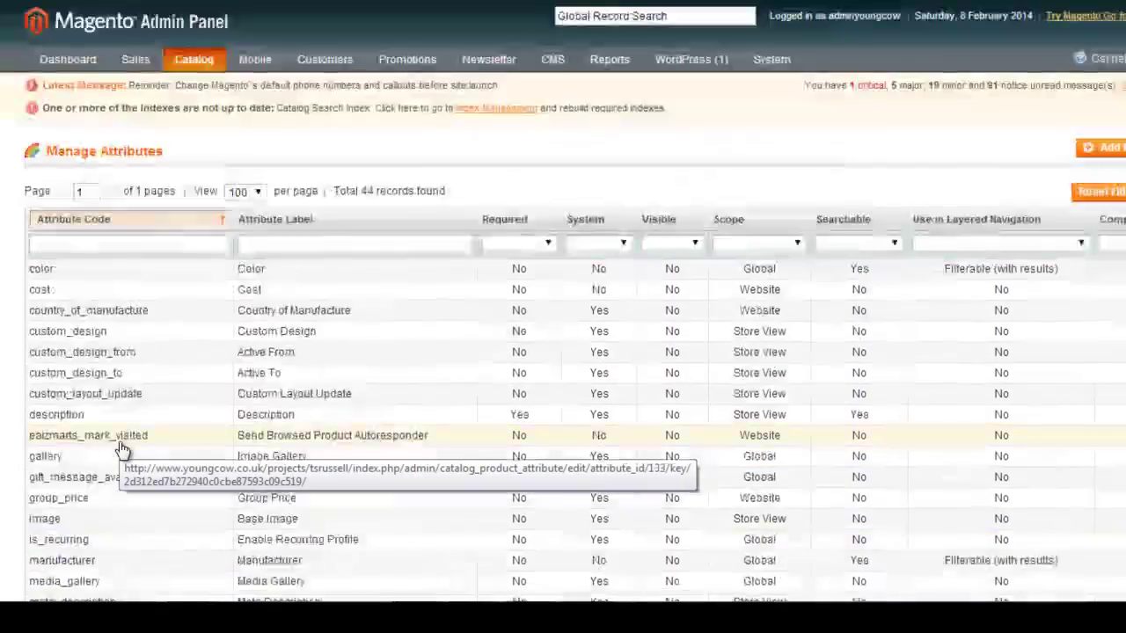
{"action": "left_click", "coordinate": [53, 55]}
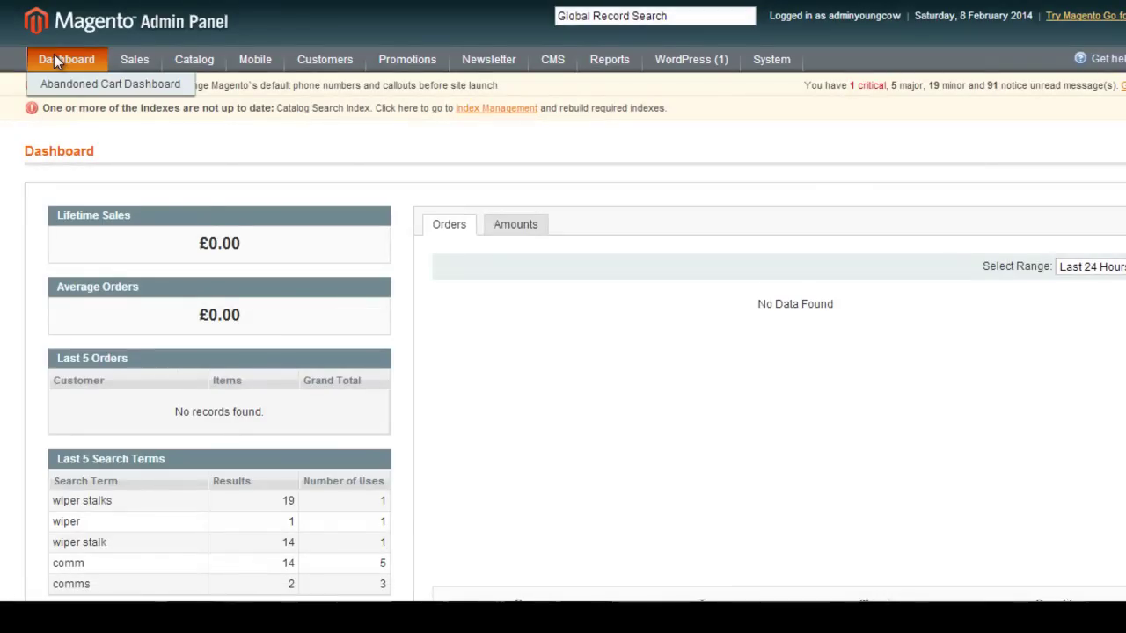